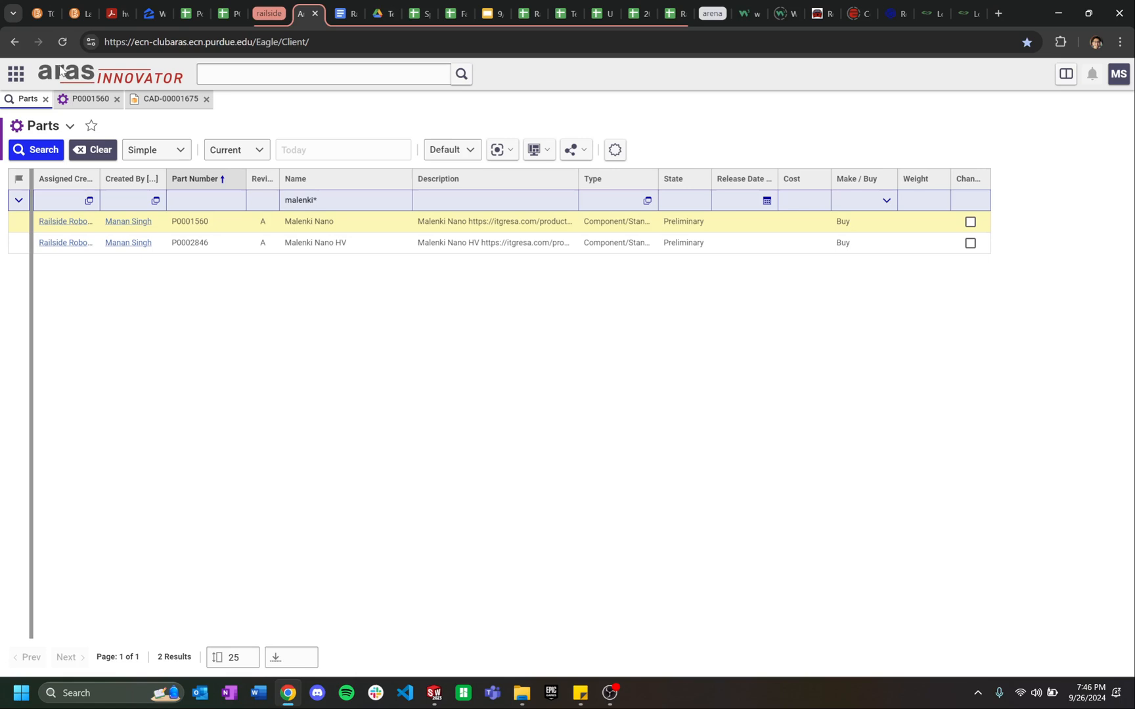
Step: Search Parts for 'beetleweight arena*', open P0004039 Beetleweight Arena TLA and show its BOM structure
{"action": "left_click", "coordinate": [358, 200]}
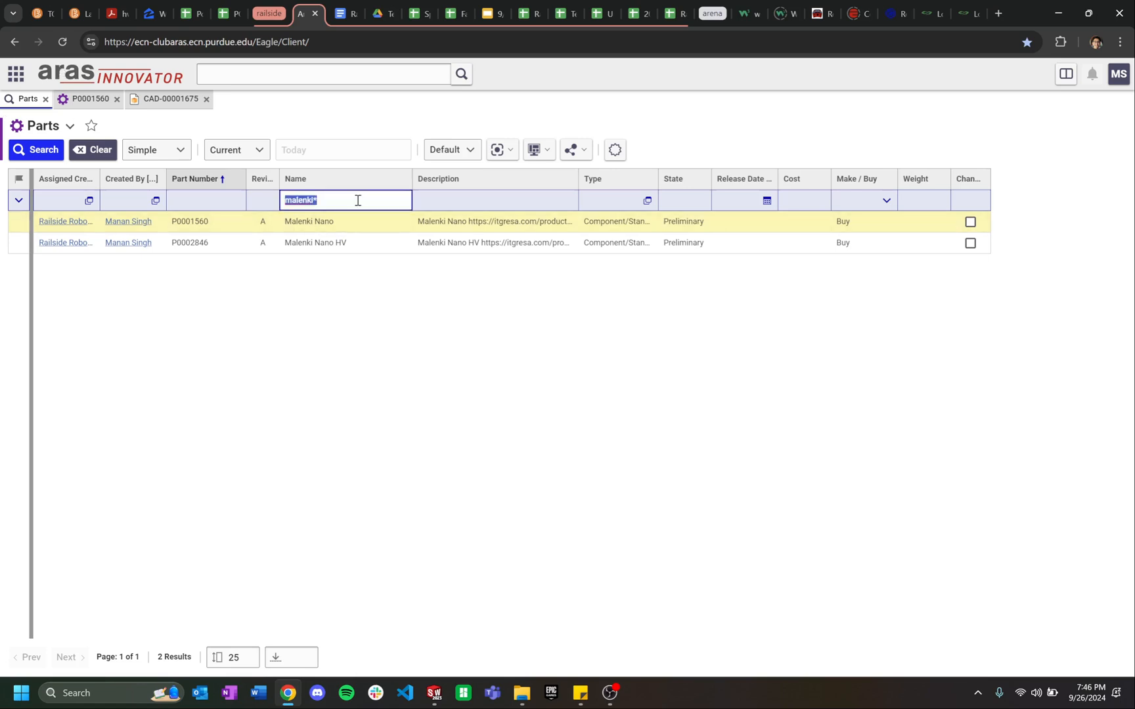
{"action": "type", "text": "bear"}
{"action": "key", "text": "BackSpace"}
{"action": "key", "text": "BackSpace"}
{"action": "key", "text": "BackSpace"}
{"action": "key", "text": "BackSpace"}
{"action": "type", "text": "beetleweight arena*"}
{"action": "key", "text": "Return"}
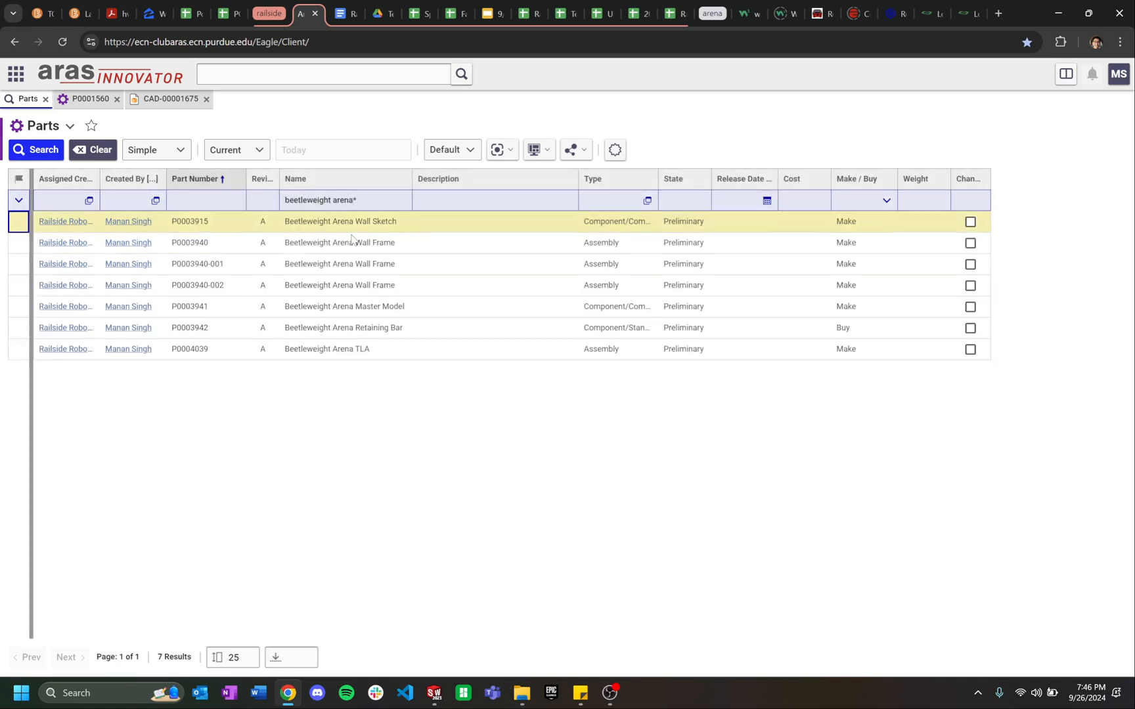
{"action": "double_click", "coordinate": [375, 350]}
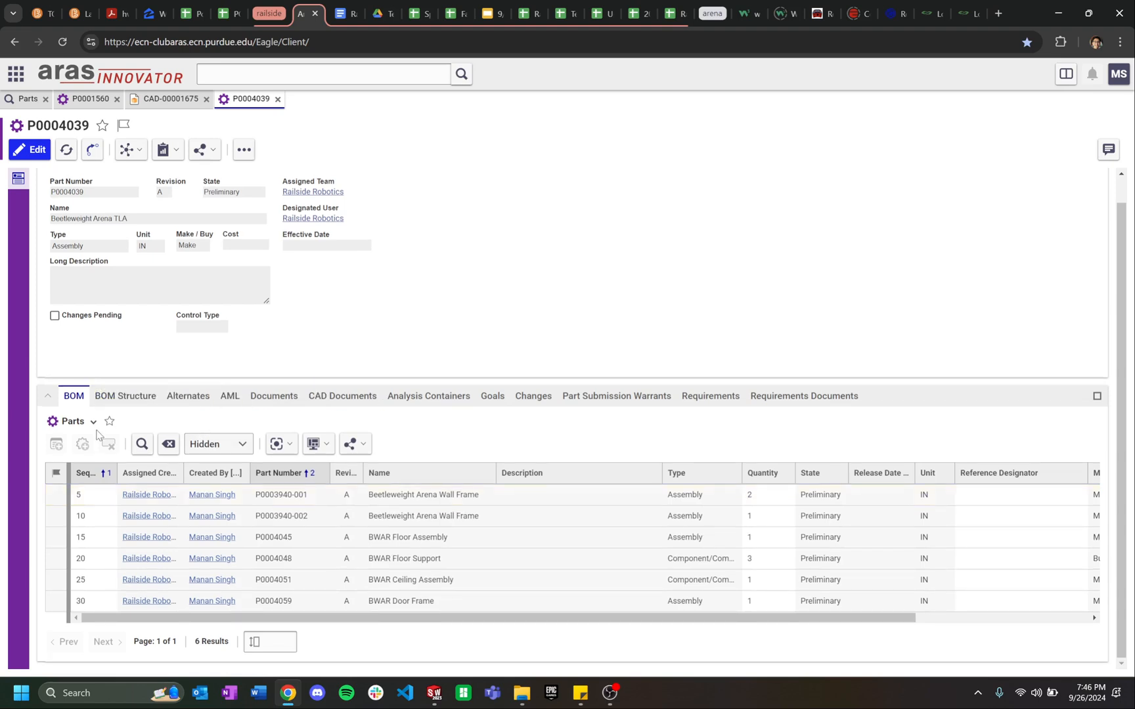
{"action": "left_click", "coordinate": [107, 398]}
{"action": "scroll", "coordinate": [467, 325], "scroll_direction": "down", "scroll_amount": 2}
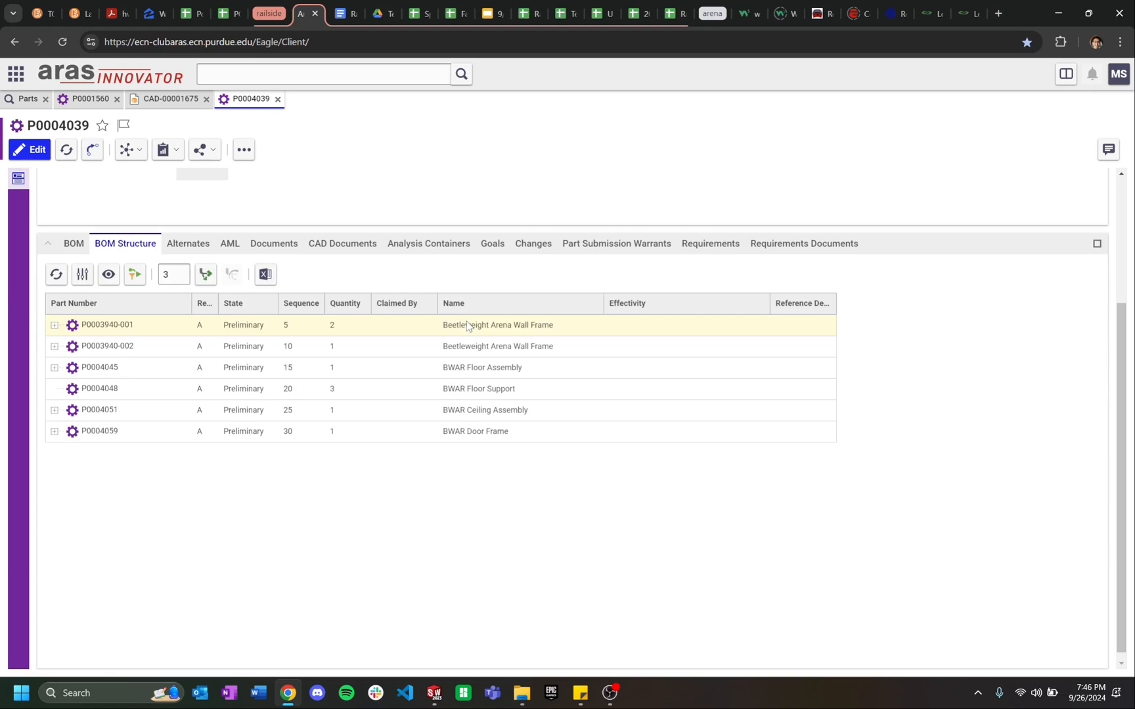
{"action": "scroll", "coordinate": [287, 179], "scroll_direction": "up", "scroll_amount": 3}
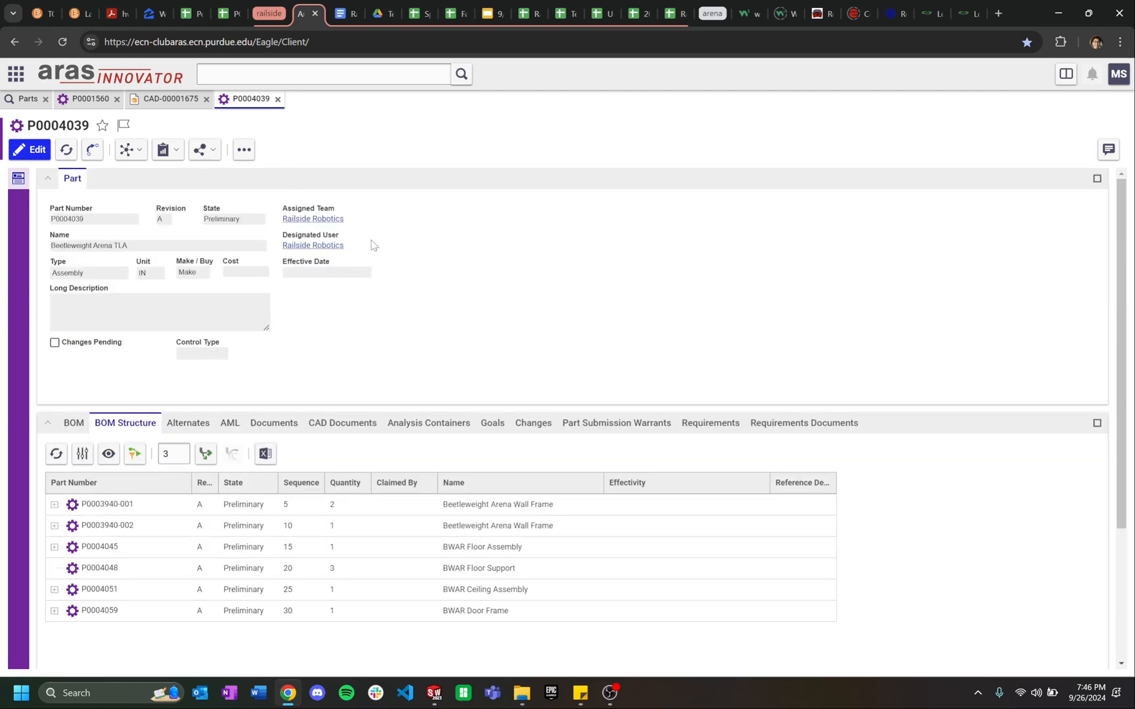
{"action": "scroll", "coordinate": [267, 521], "scroll_direction": "down", "scroll_amount": 1}
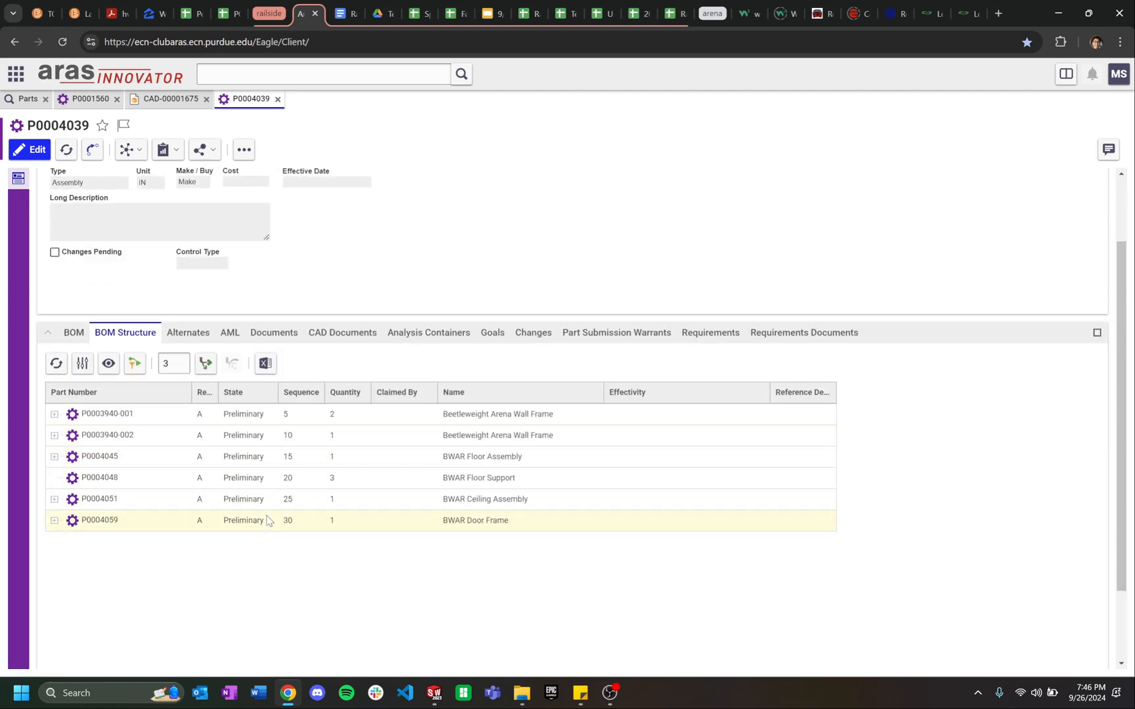
{"action": "left_click", "coordinate": [52, 419]}
{"action": "left_click", "coordinate": [54, 416]}
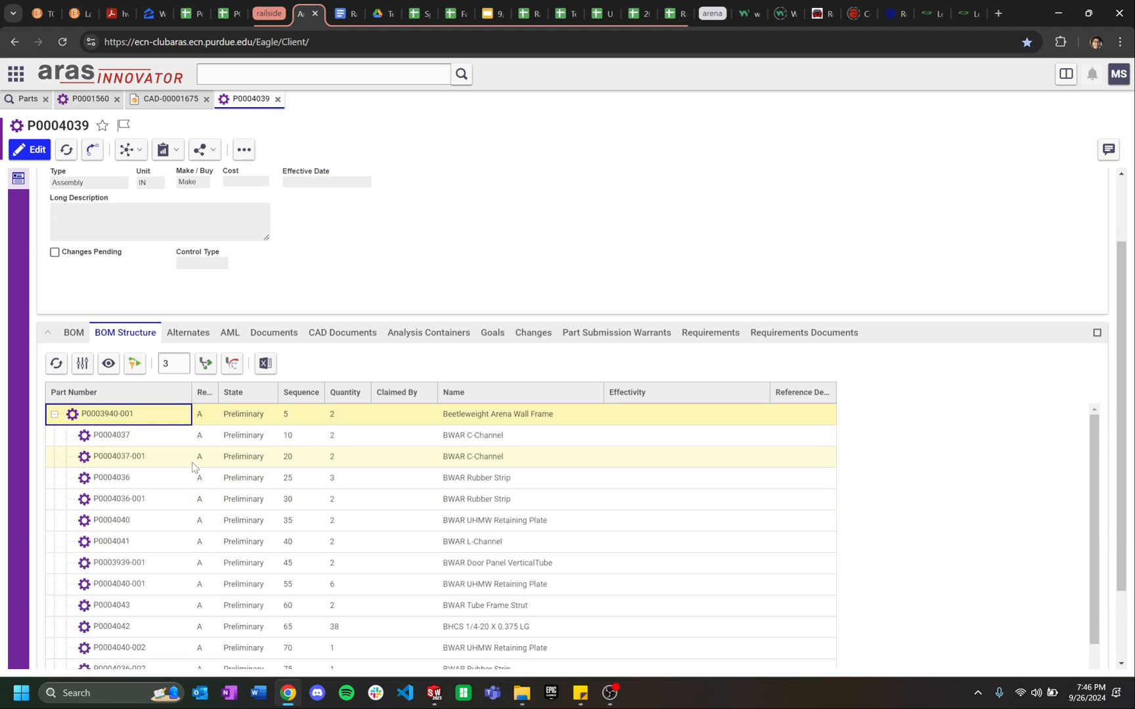
Step: Review the wall frame's child parts, then bring up the TEST-A-0000 TLA assembly in SOLIDWORKS
{"action": "scroll", "coordinate": [193, 468], "scroll_direction": "down", "scroll_amount": 4}
{"action": "scroll", "coordinate": [192, 467], "scroll_direction": "down", "scroll_amount": 2}
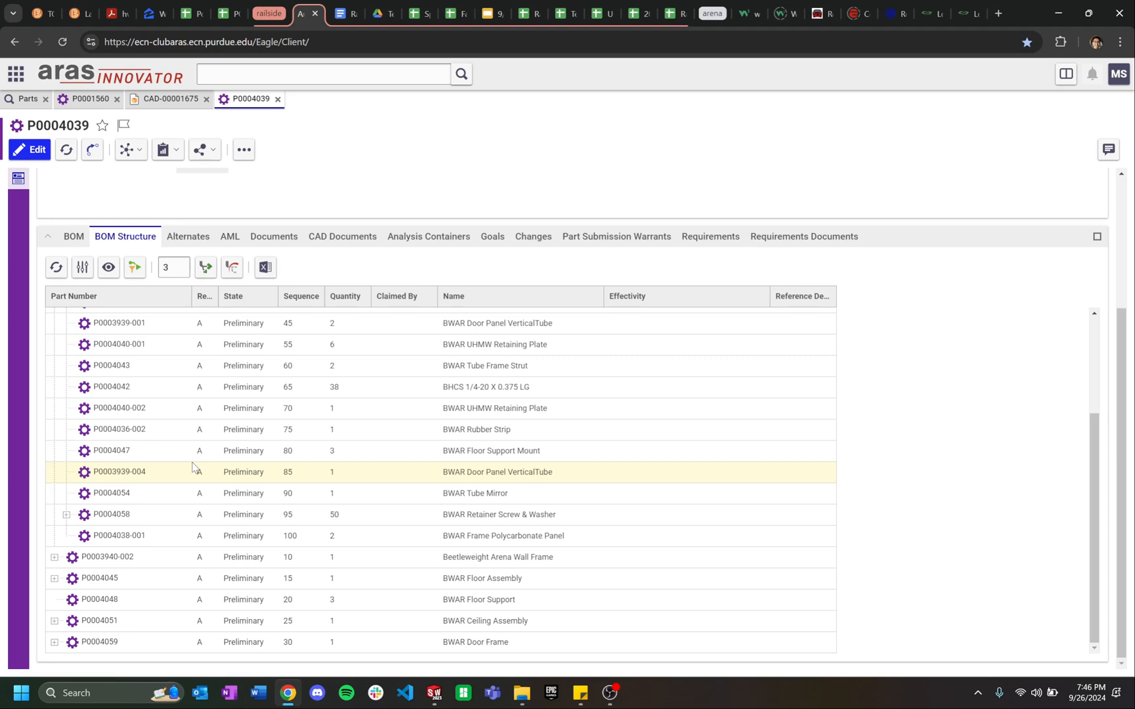
{"action": "left_click", "coordinate": [434, 694]}
{"action": "left_click", "coordinate": [371, 624]}
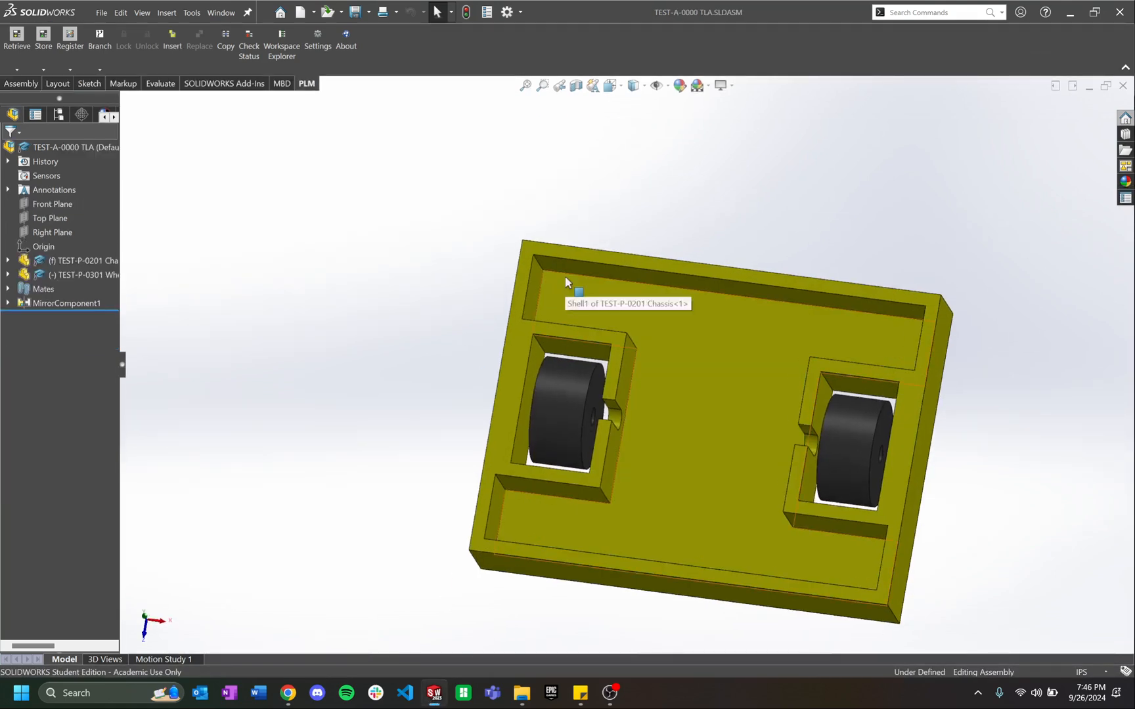
Step: Close the TEST-A-0000 TLA assembly and the remaining part window, then return to the Aras BOM
{"action": "left_click", "coordinate": [1123, 86]}
{"action": "left_click", "coordinate": [1123, 103]}
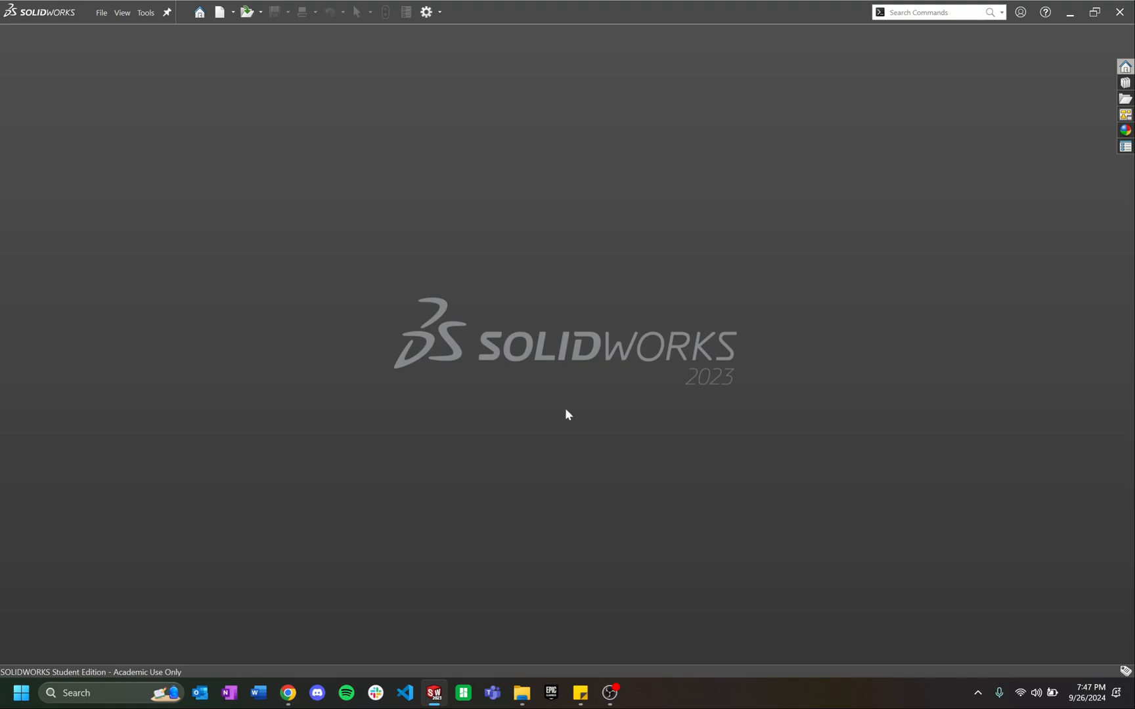
{"action": "left_click", "coordinate": [288, 693]}
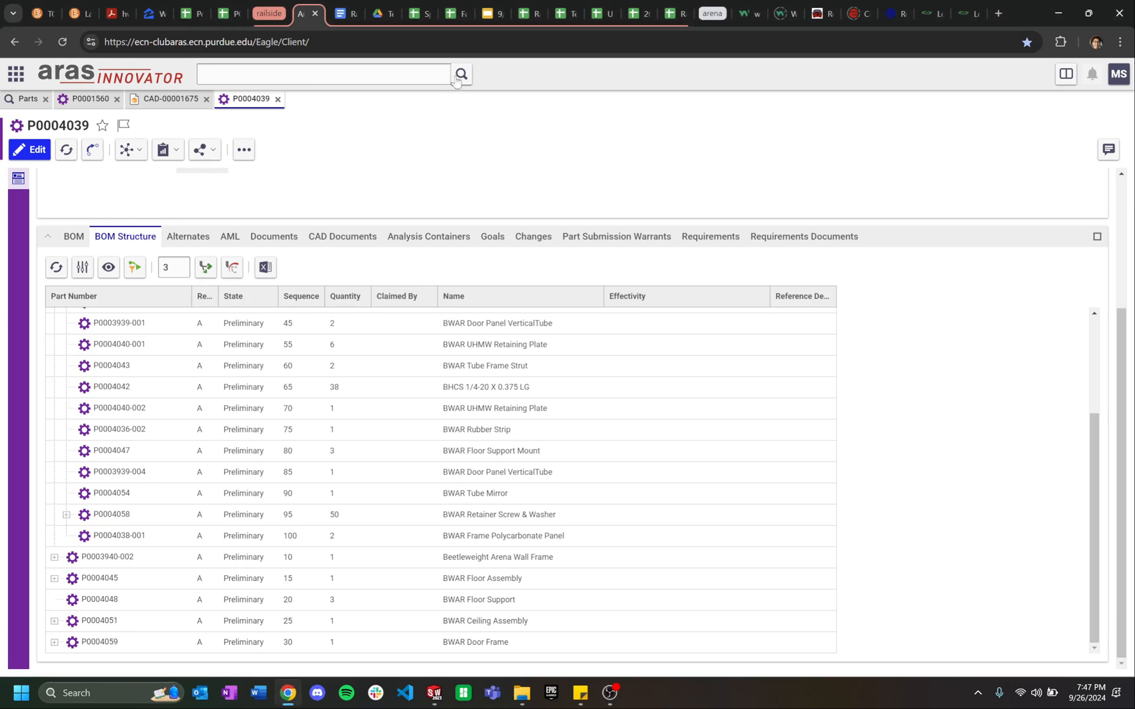
Step: Open the SolidWorks & Aras Connector Installation guide from the PLANT Master Doc
{"action": "left_click", "coordinate": [336, 6]}
{"action": "scroll", "coordinate": [530, 301], "scroll_direction": "down", "scroll_amount": 1}
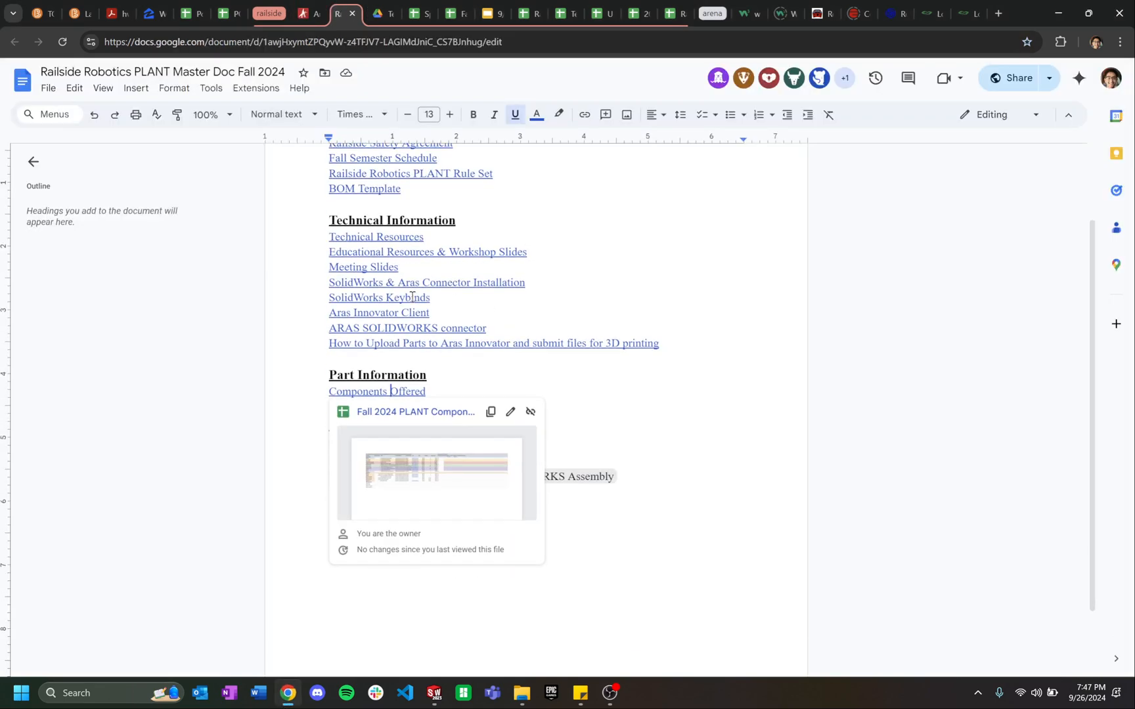
{"action": "left_click", "coordinate": [420, 284]}
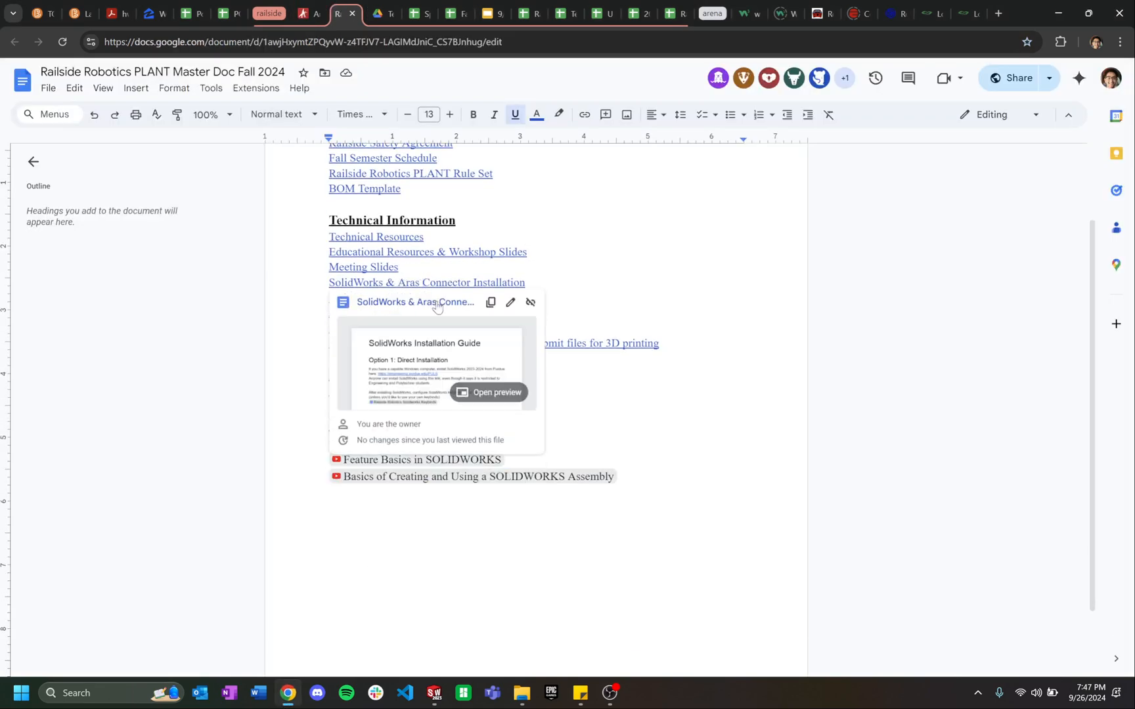
{"action": "left_click", "coordinate": [438, 304]}
Step: Follow the guide's Purdue VPN link to the Cisco Secure Client article
{"action": "scroll", "coordinate": [372, 286], "scroll_direction": "down", "scroll_amount": 2}
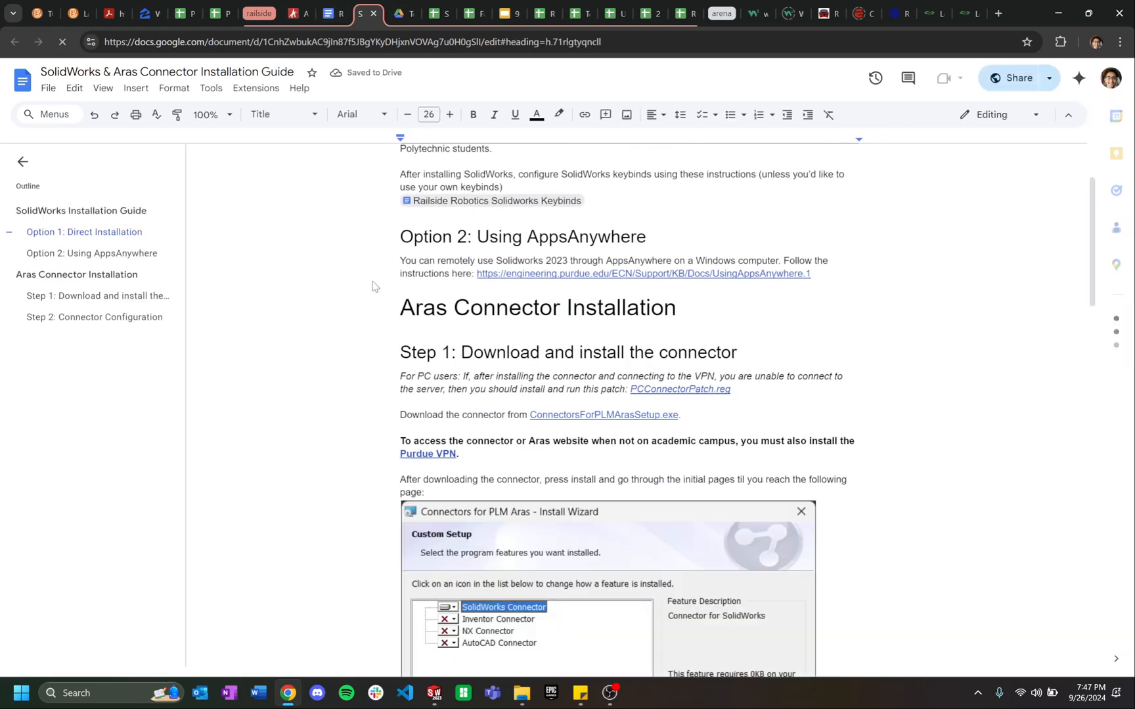
{"action": "left_click", "coordinate": [431, 455]}
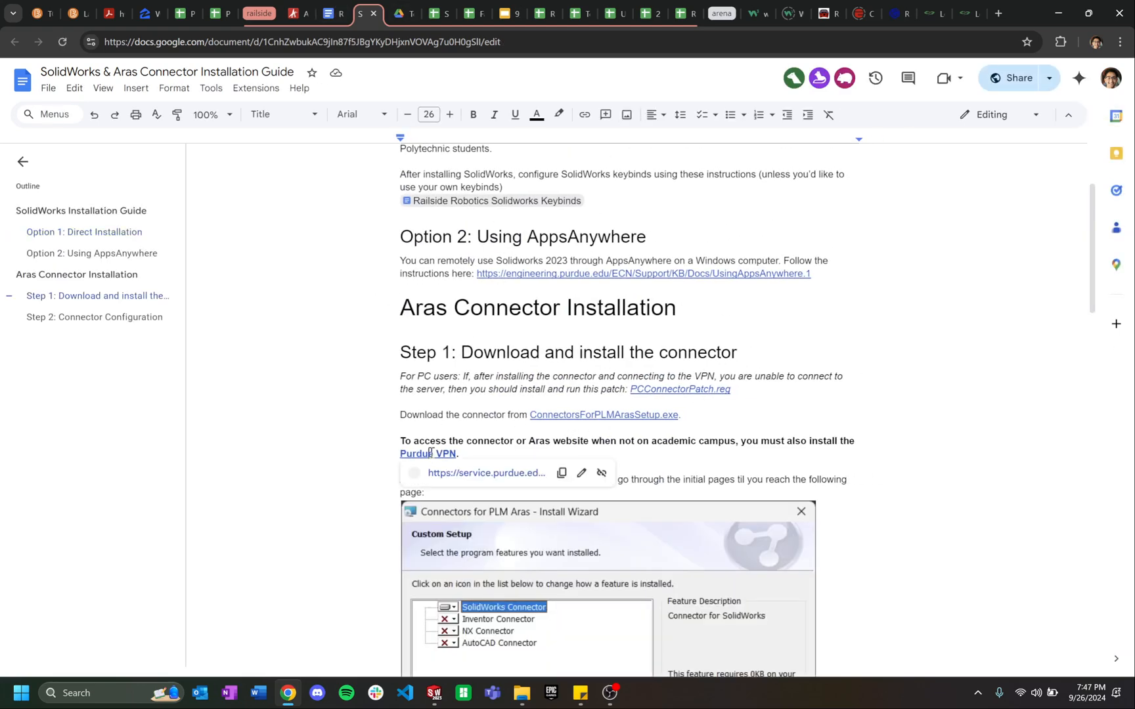
{"action": "left_click", "coordinate": [453, 473]}
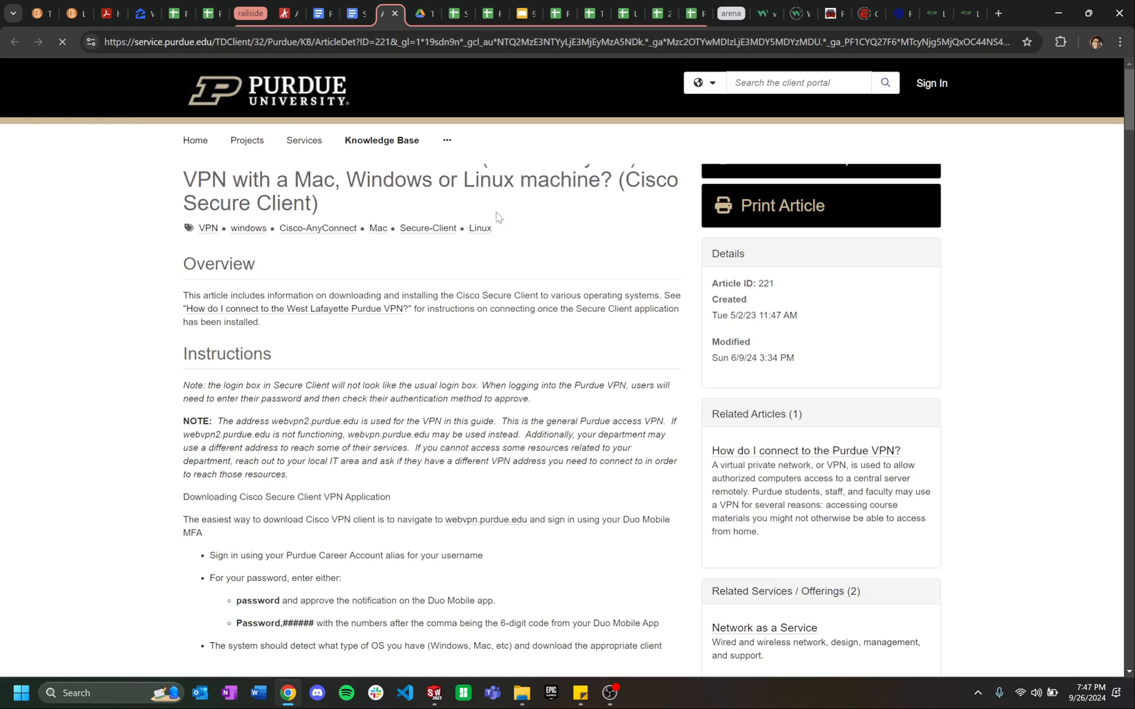
Step: Scroll through the Cisco Secure Client VPN article
{"action": "scroll", "coordinate": [463, 386], "scroll_direction": "down", "scroll_amount": 4}
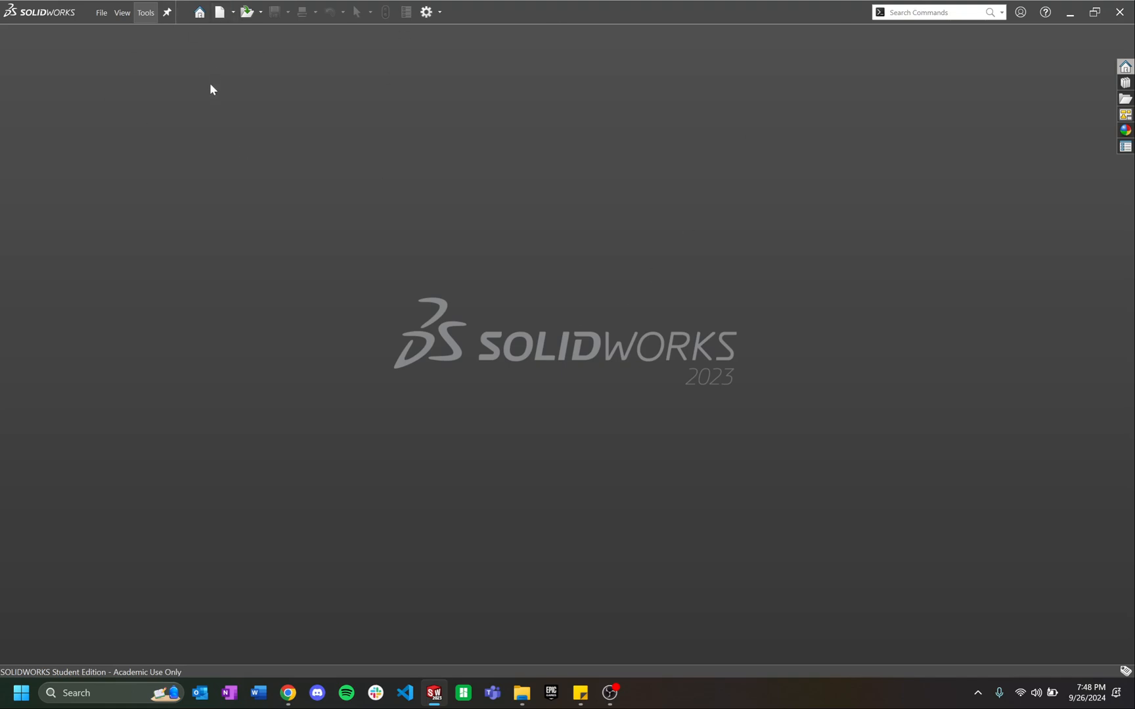
Step: Start Tools > PLM > Retrieve and log in to Aras Innovator with the account password
{"action": "left_click", "coordinate": [154, 19]}
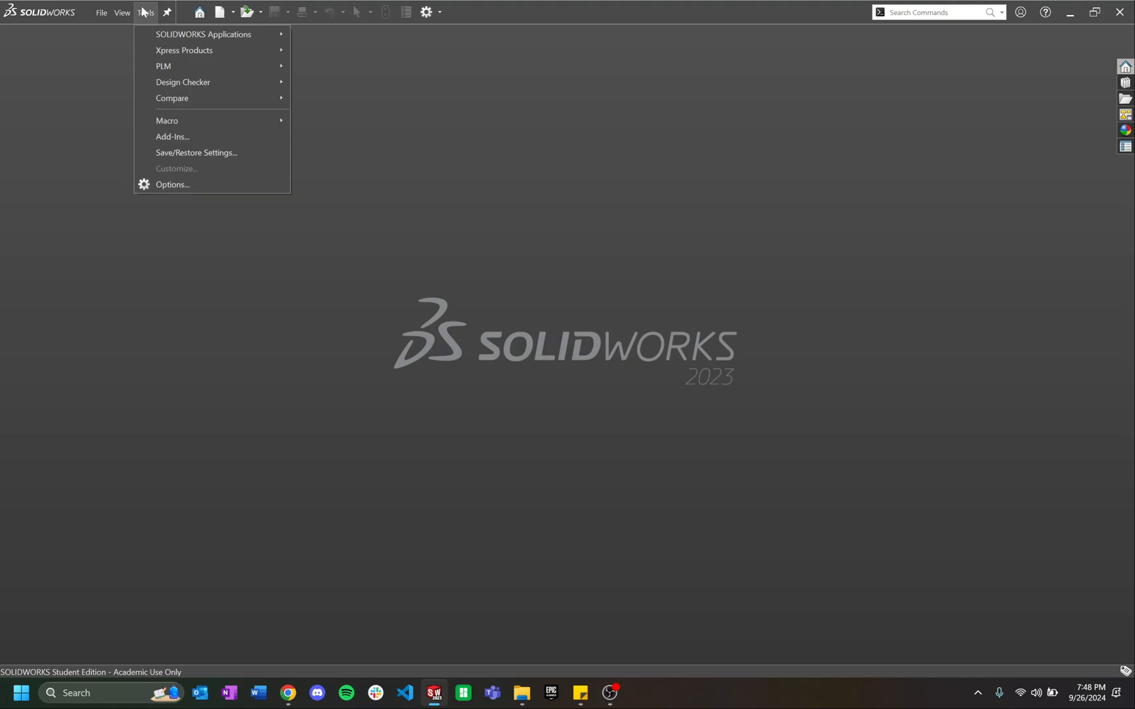
{"action": "left_click", "coordinate": [591, 231]}
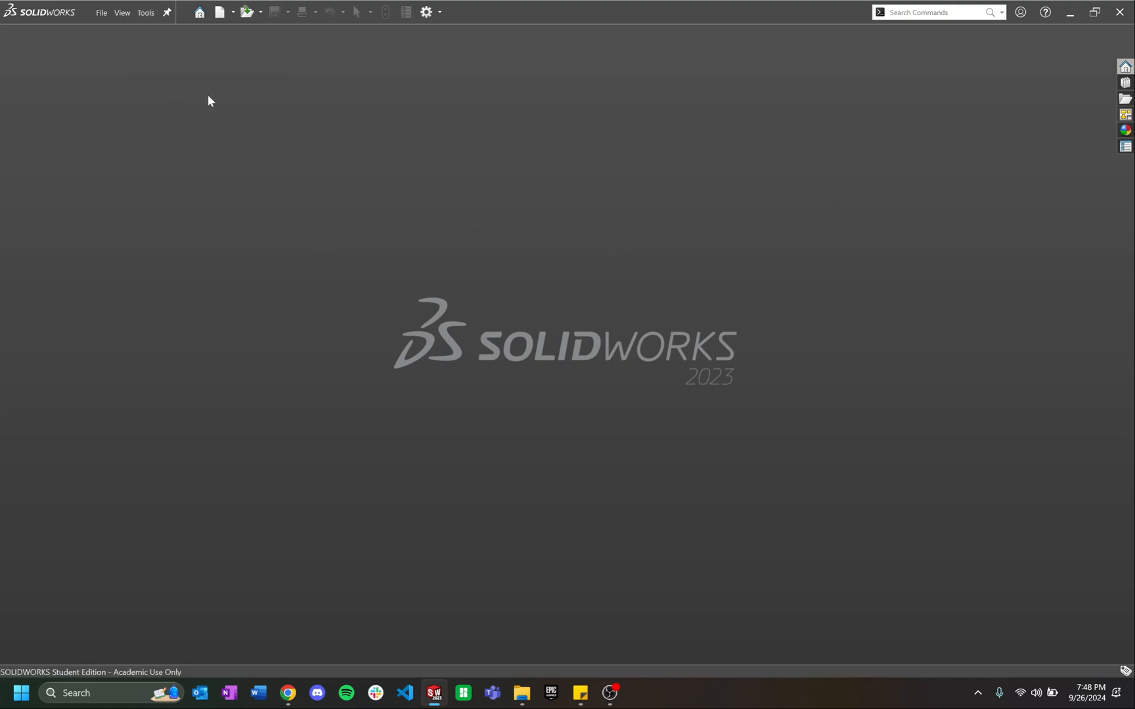
{"action": "left_click", "coordinate": [148, 14]}
{"action": "mouse_move", "coordinate": [181, 68]}
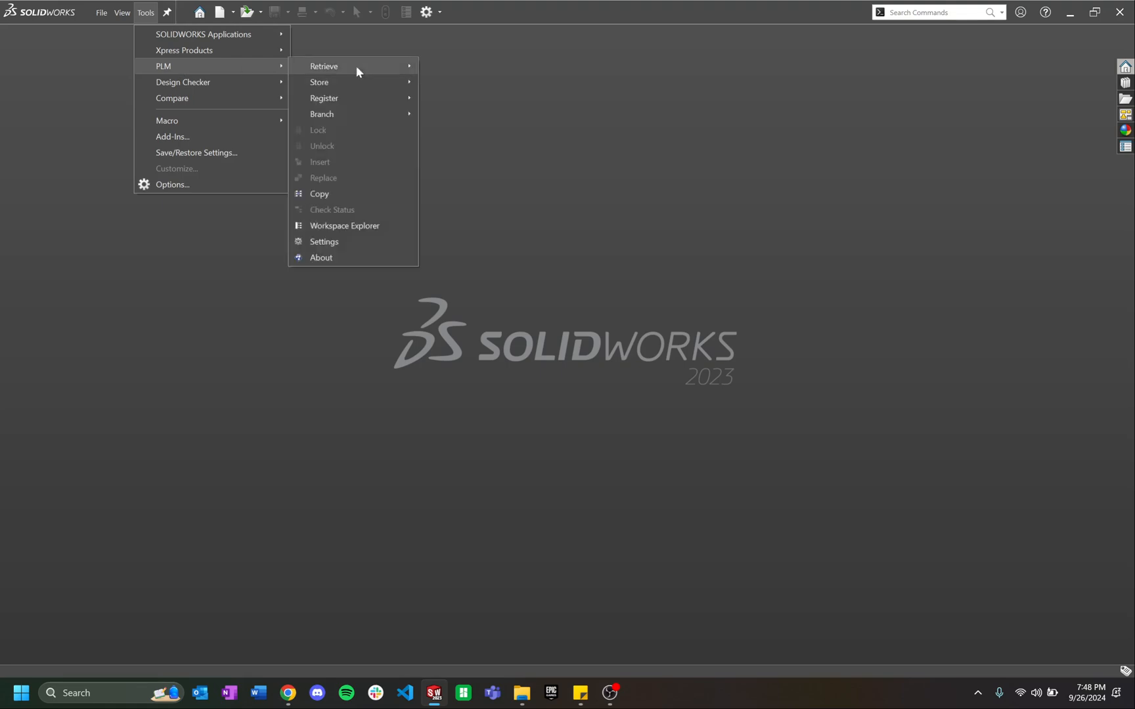
{"action": "mouse_move", "coordinate": [408, 68]}
{"action": "left_click", "coordinate": [470, 66]}
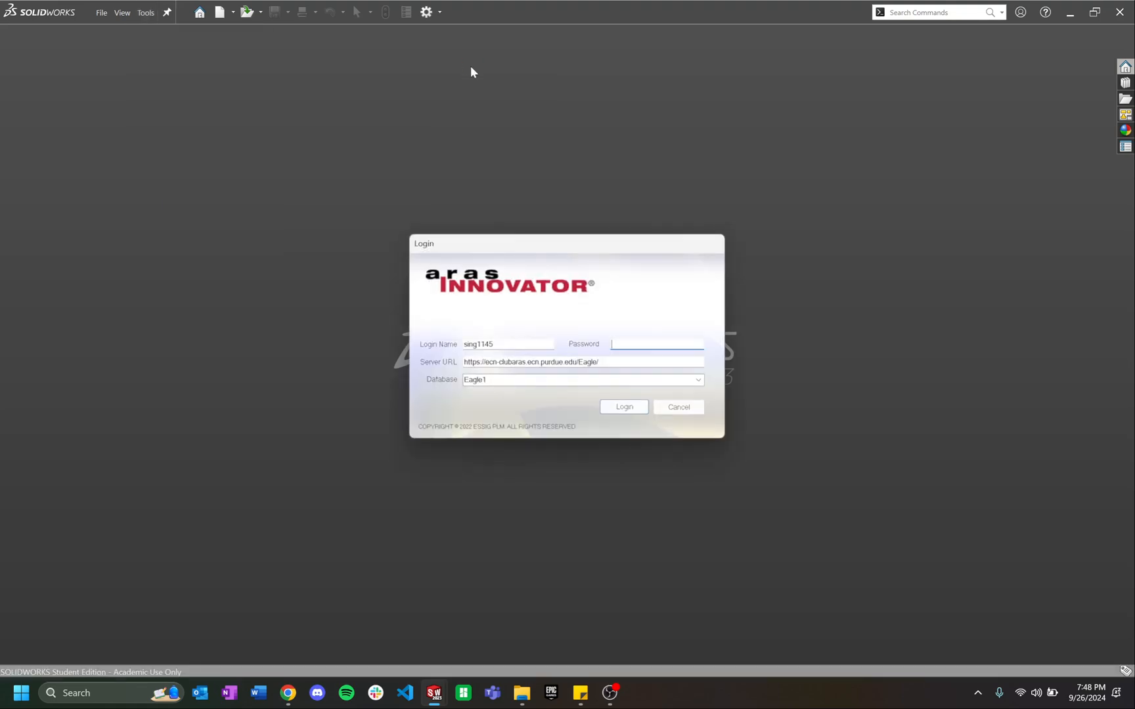
{"action": "type", "text": "***********"}
{"action": "key", "text": "Return"}
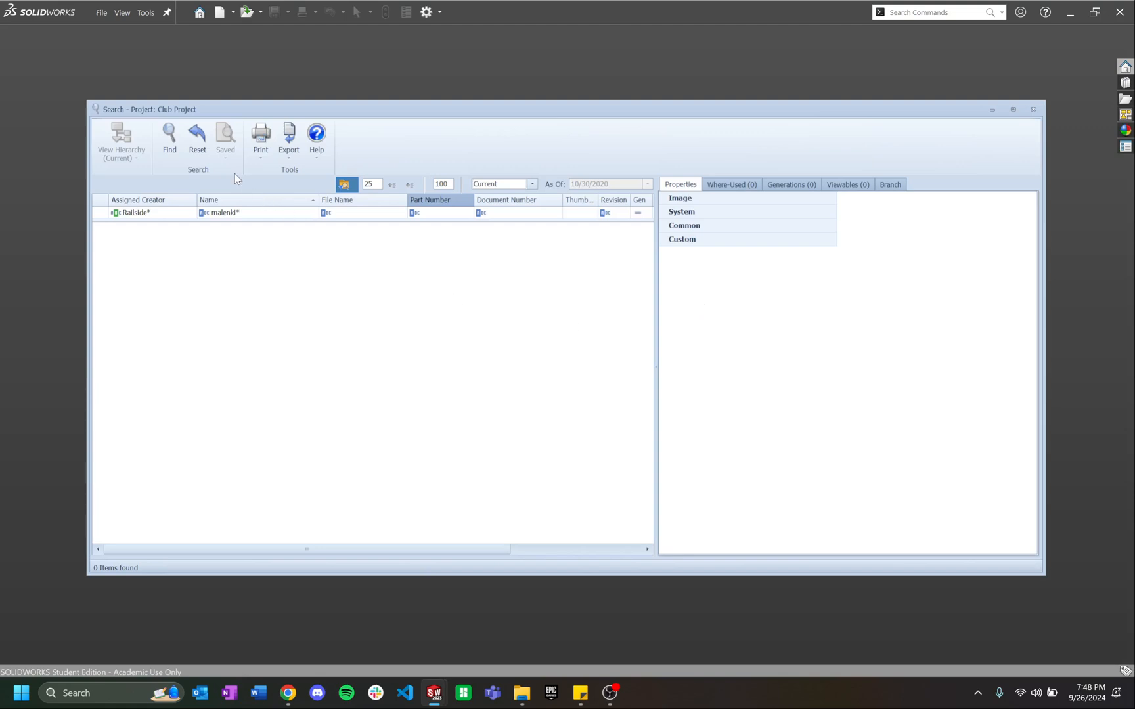
Step: Search Aras for parts with the Name criterion 'malenki*'
{"action": "left_click", "coordinate": [239, 212]}
{"action": "left_click", "coordinate": [262, 213]}
{"action": "left_click", "coordinate": [262, 213]}
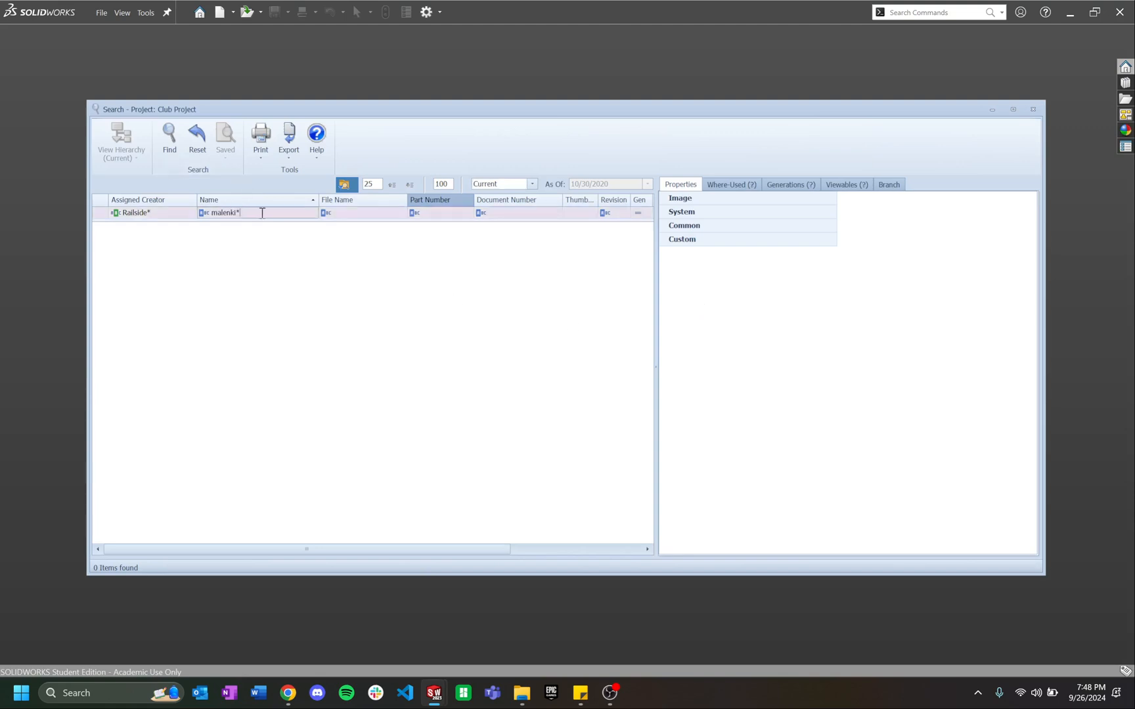
{"action": "key", "text": "BackSpace"}
{"action": "key", "text": "BackSpace"}
{"action": "key", "text": "BackSpace"}
{"action": "key", "text": "BackSpace"}
{"action": "key", "text": "BackSpace"}
{"action": "key", "text": "BackSpace"}
{"action": "type", "text": "malenki"}
{"action": "key", "text": "Return"}
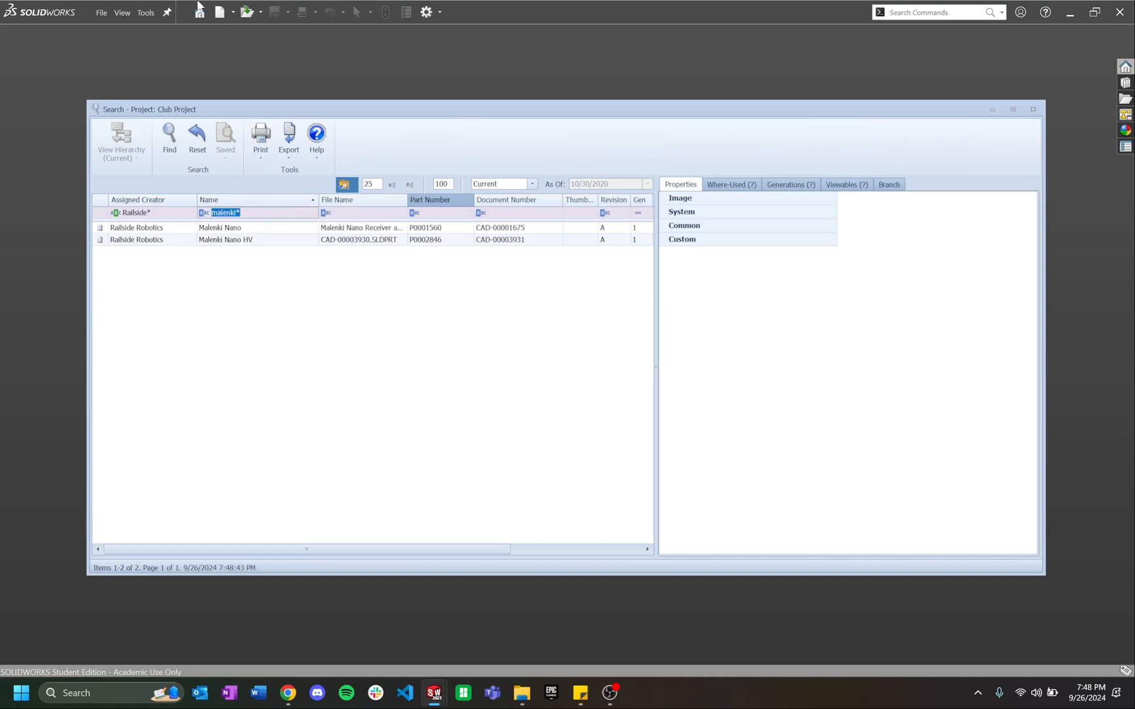
{"action": "left_click", "coordinate": [282, 215]}
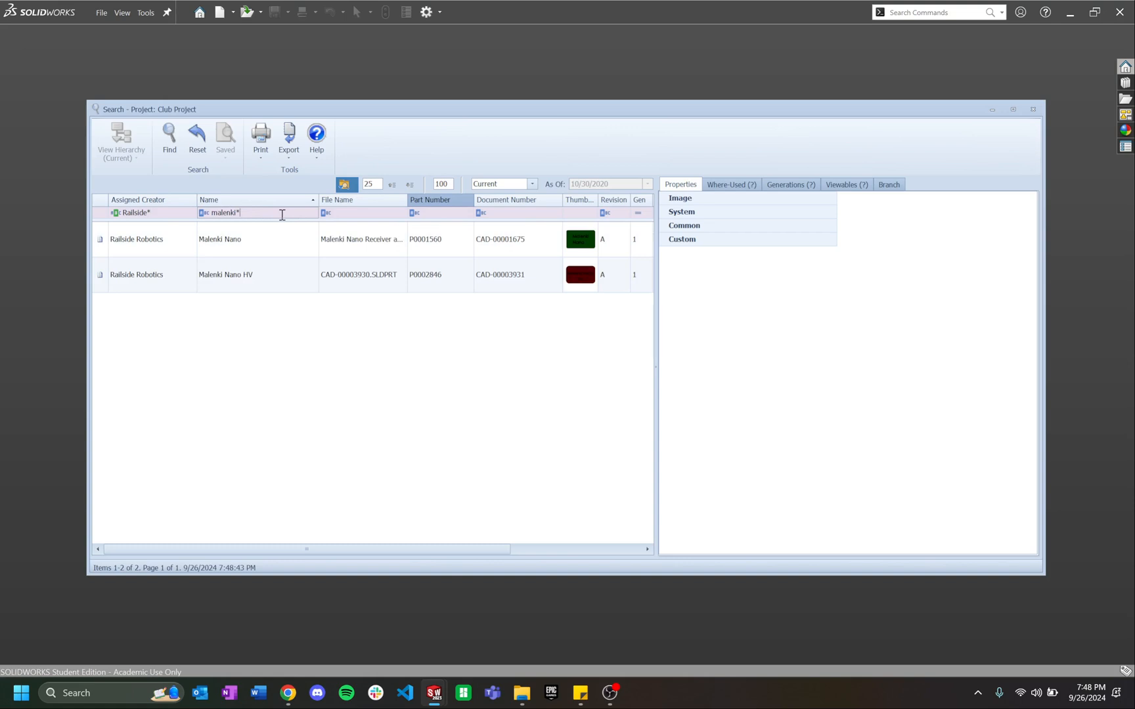
{"action": "key", "text": "BackSpace"}
{"action": "key", "text": "Return"}
{"action": "left_click", "coordinate": [283, 214]}
{"action": "type", "text": "*"}
Step: Compare Malenki Nano and Malenki Nano HV properties, then view Malenki Nano's hierarchy
{"action": "left_click", "coordinate": [515, 243]}
{"action": "left_click", "coordinate": [483, 276]}
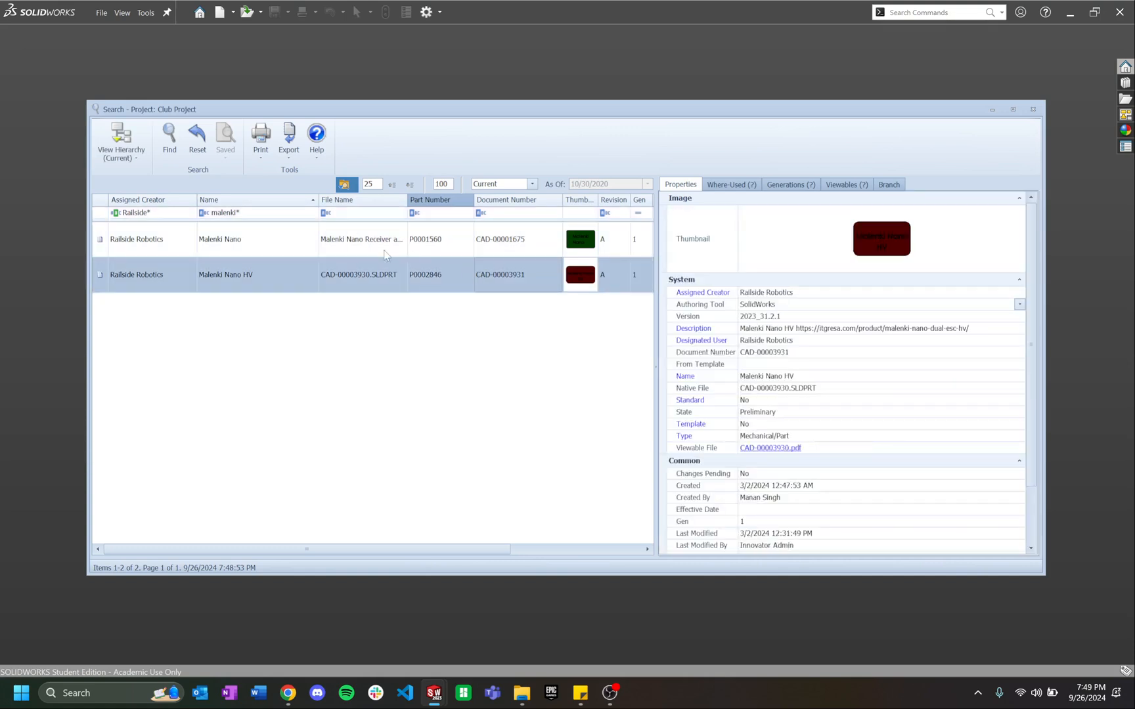
{"action": "left_click", "coordinate": [345, 250]}
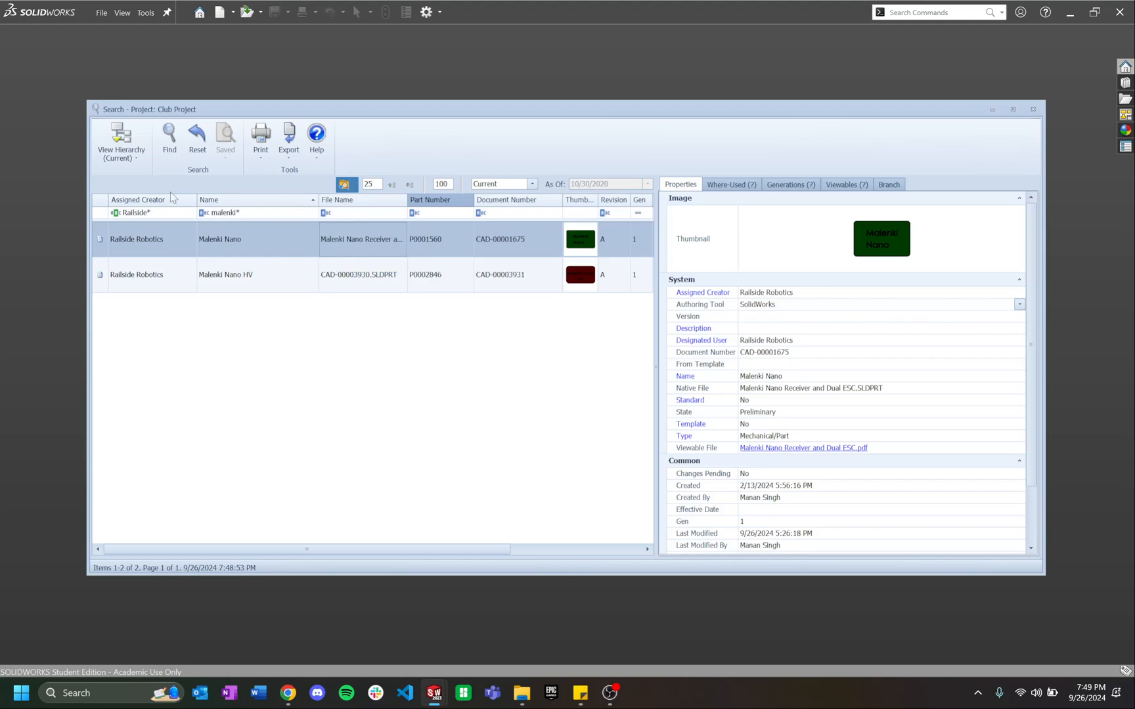
{"action": "left_click", "coordinate": [131, 138]}
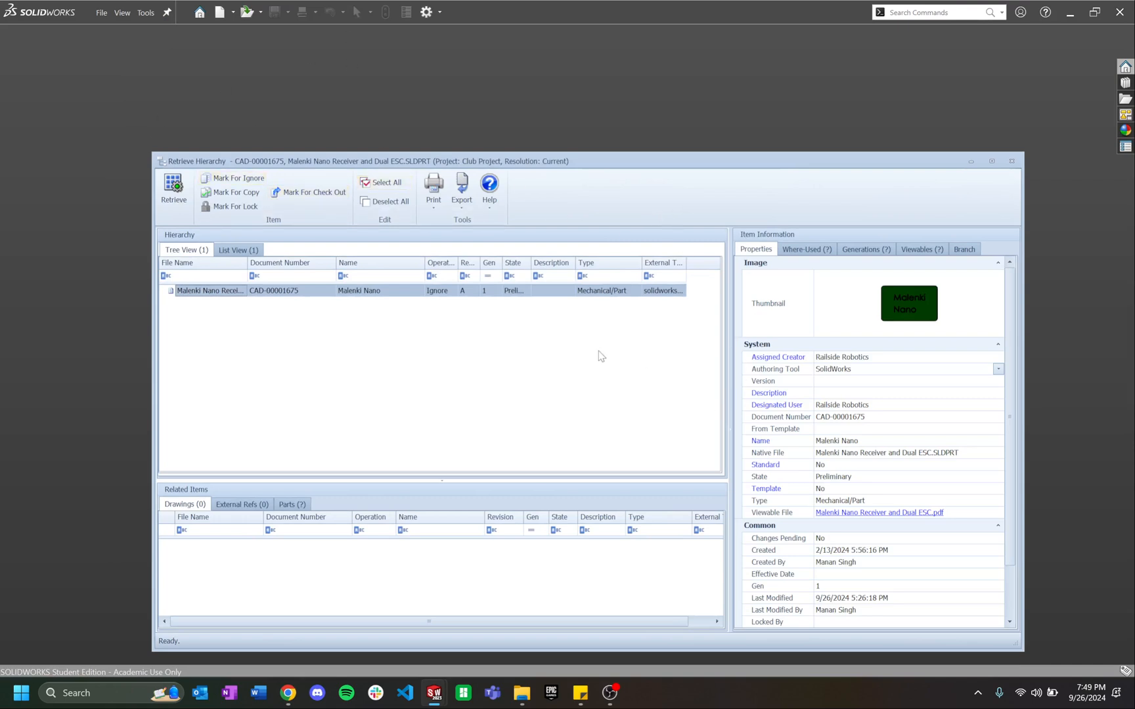
Step: Retrieve Malenki Nano Receiver and Dual ESC.SLDPRT, orbit to inspect it, then close it
{"action": "left_click", "coordinate": [174, 186]}
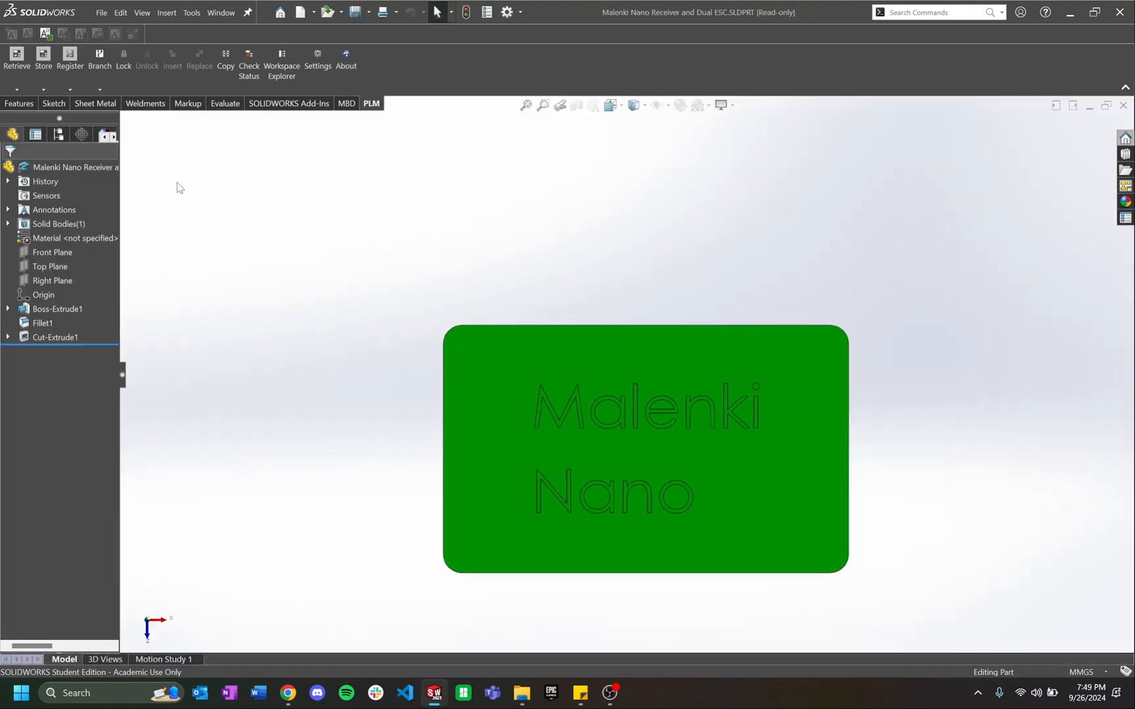
{"action": "scroll", "coordinate": [652, 368], "scroll_direction": "up", "scroll_amount": 1}
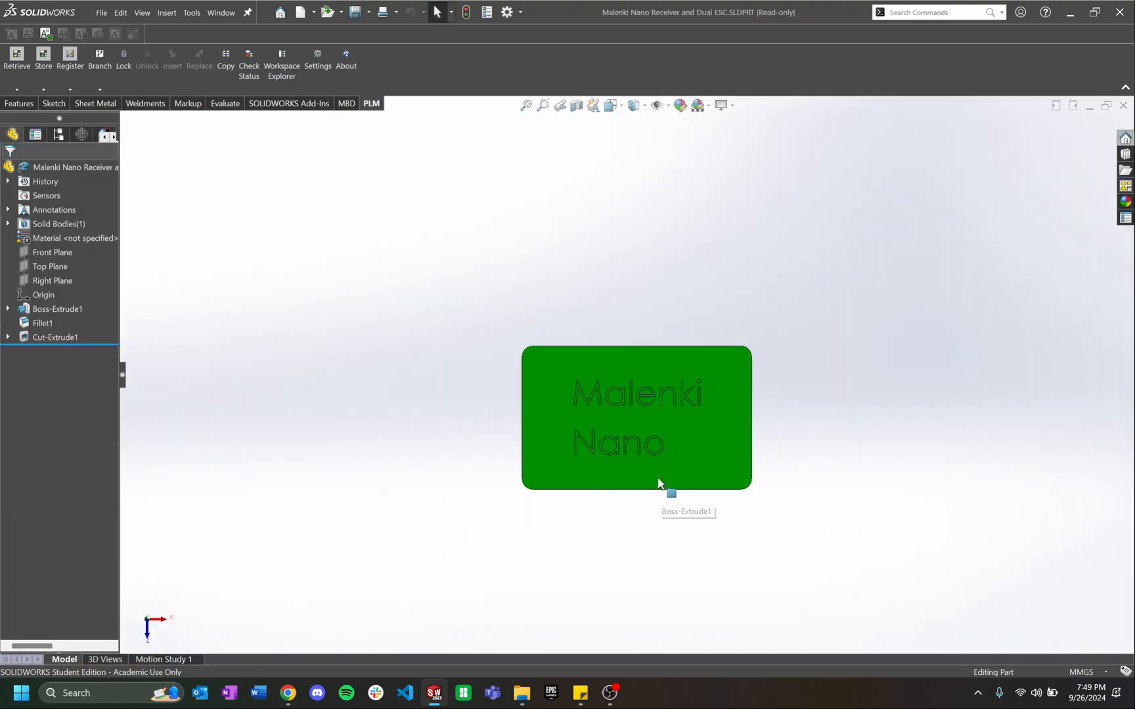
{"action": "scroll", "coordinate": [673, 489], "scroll_direction": "down", "scroll_amount": 2}
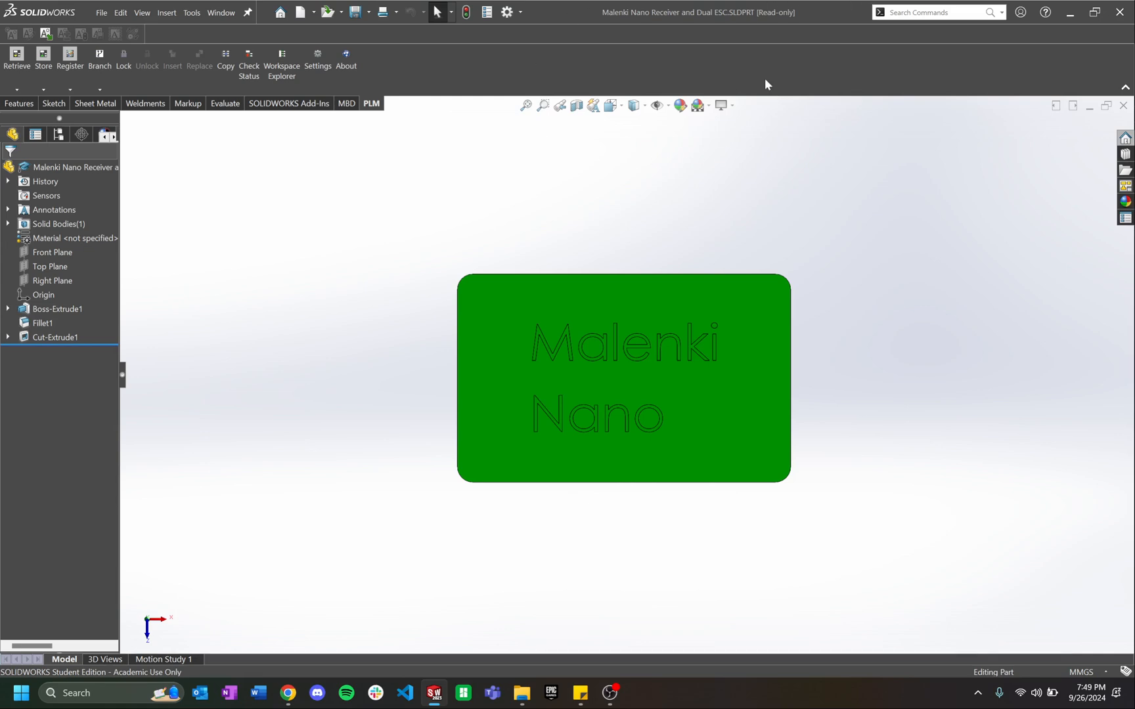
{"action": "middle_click_drag", "start_coordinate": [603, 358], "coordinate": [664, 311]}
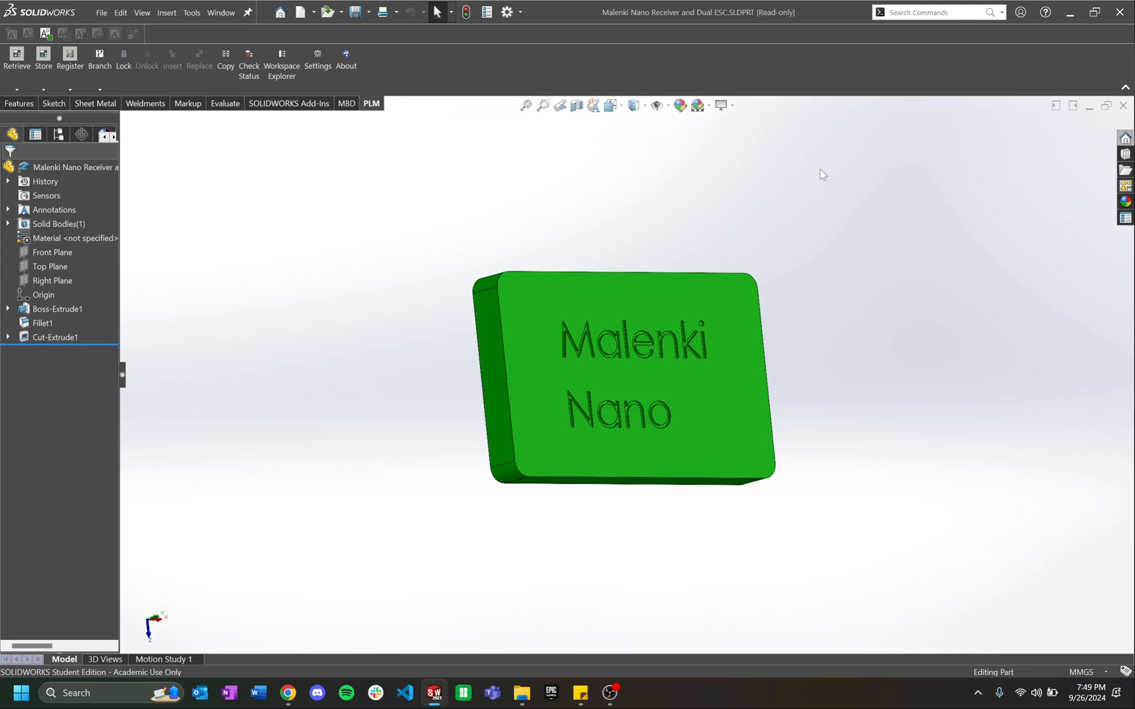
{"action": "left_click", "coordinate": [1123, 105]}
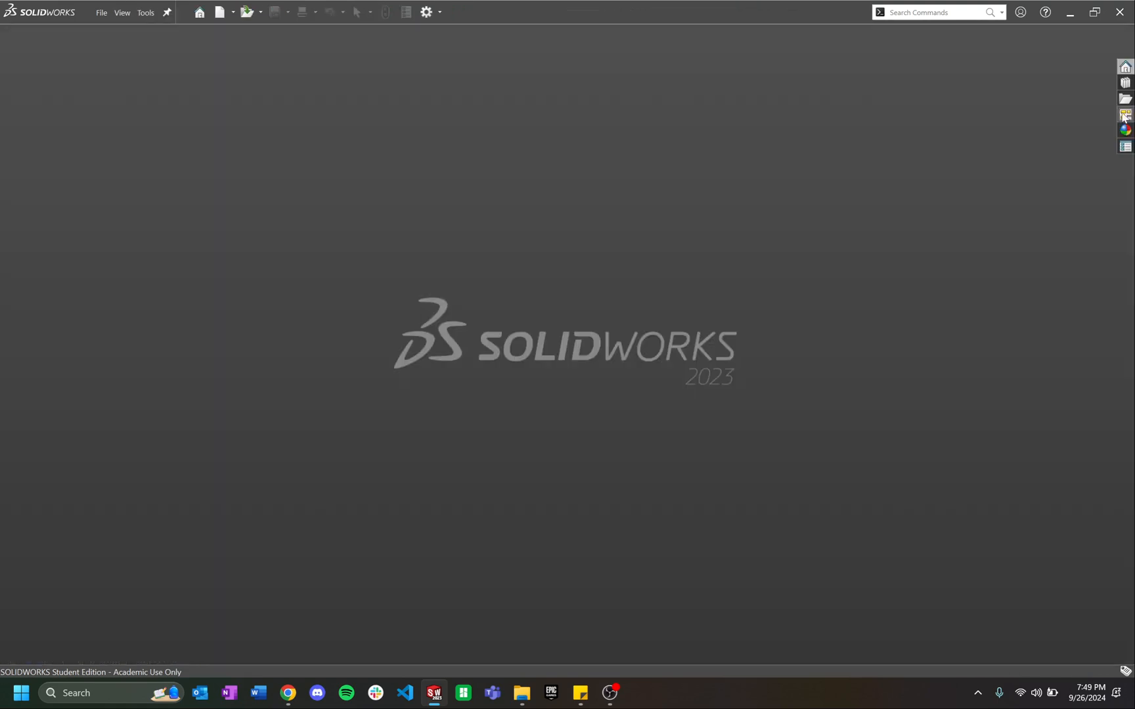
Step: Open the PLM Retrieve search and search the Name filter for tdcz parts
{"action": "left_click", "coordinate": [147, 13]}
{"action": "mouse_move", "coordinate": [166, 64]}
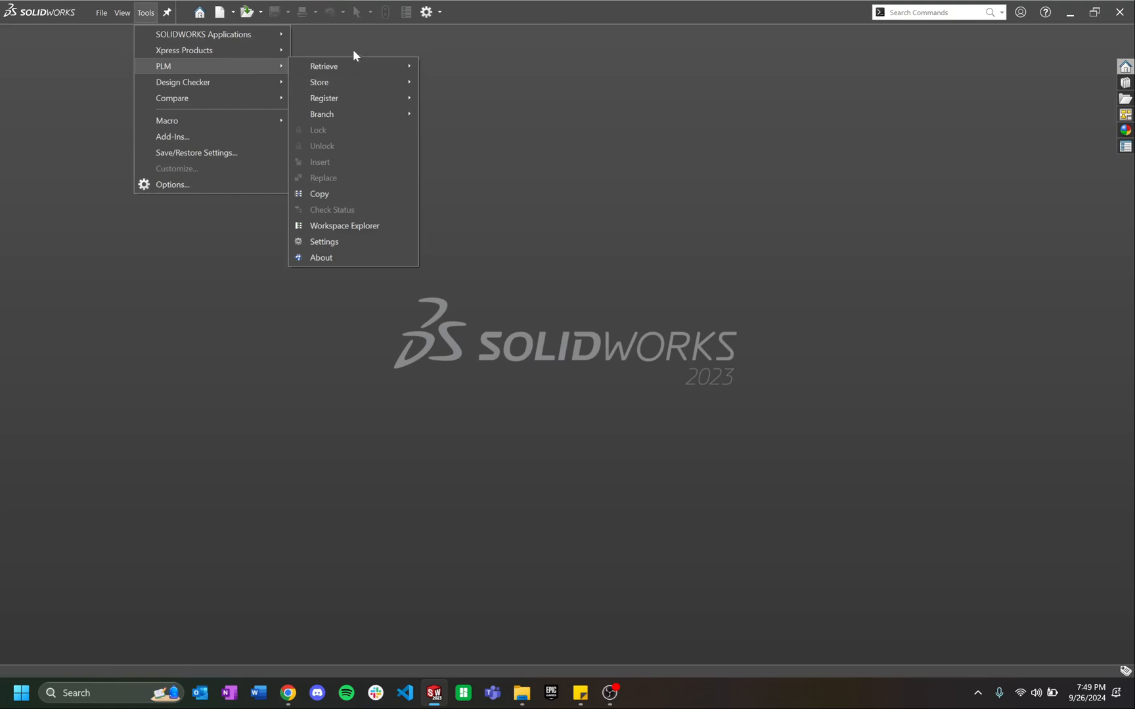
{"action": "mouse_move", "coordinate": [387, 66]}
{"action": "left_click", "coordinate": [503, 66]}
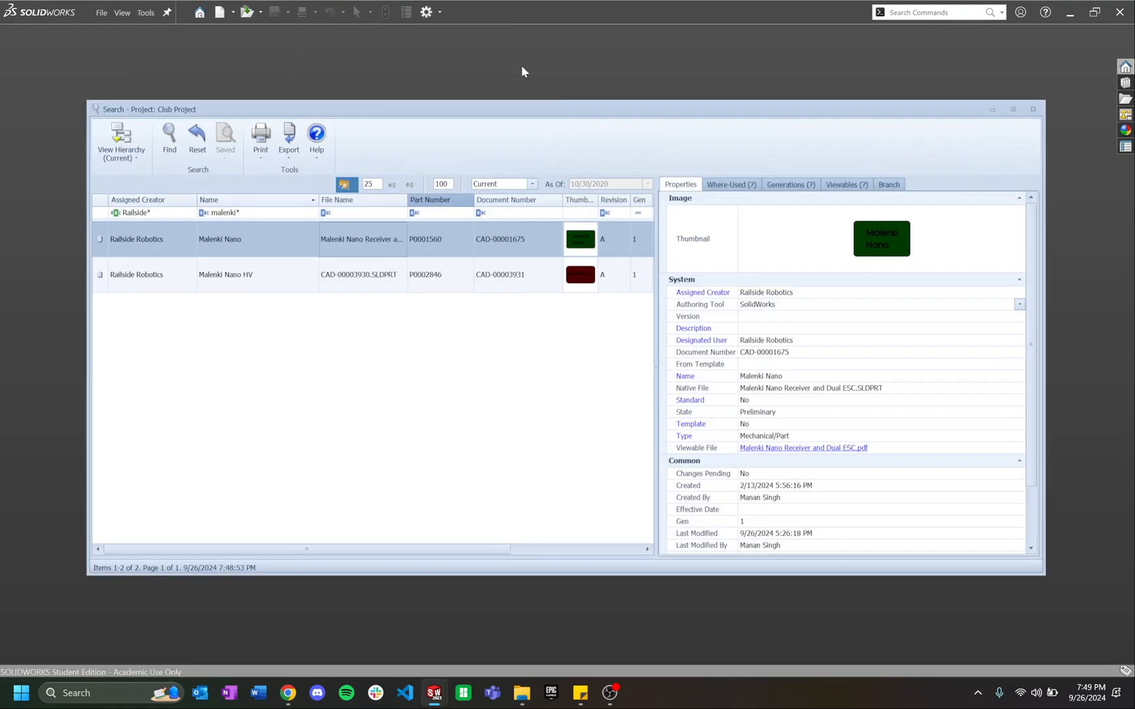
{"action": "left_click", "coordinate": [231, 213]}
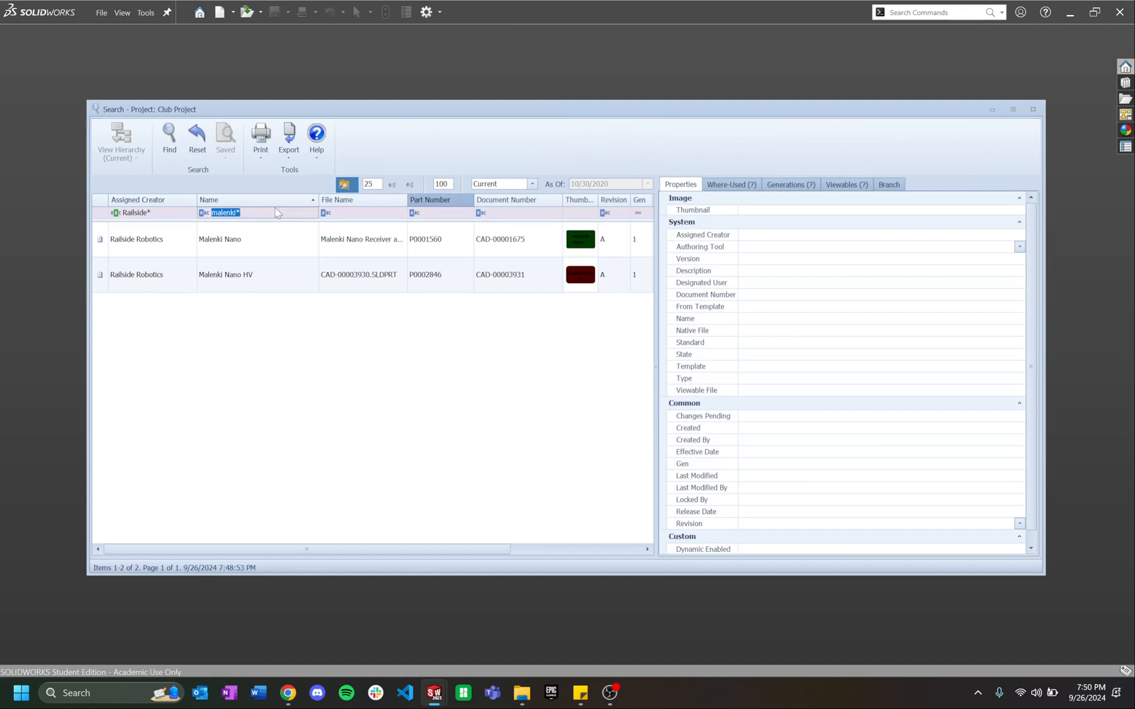
{"action": "type", "text": "tdcz"}
{"action": "key", "text": "Return"}
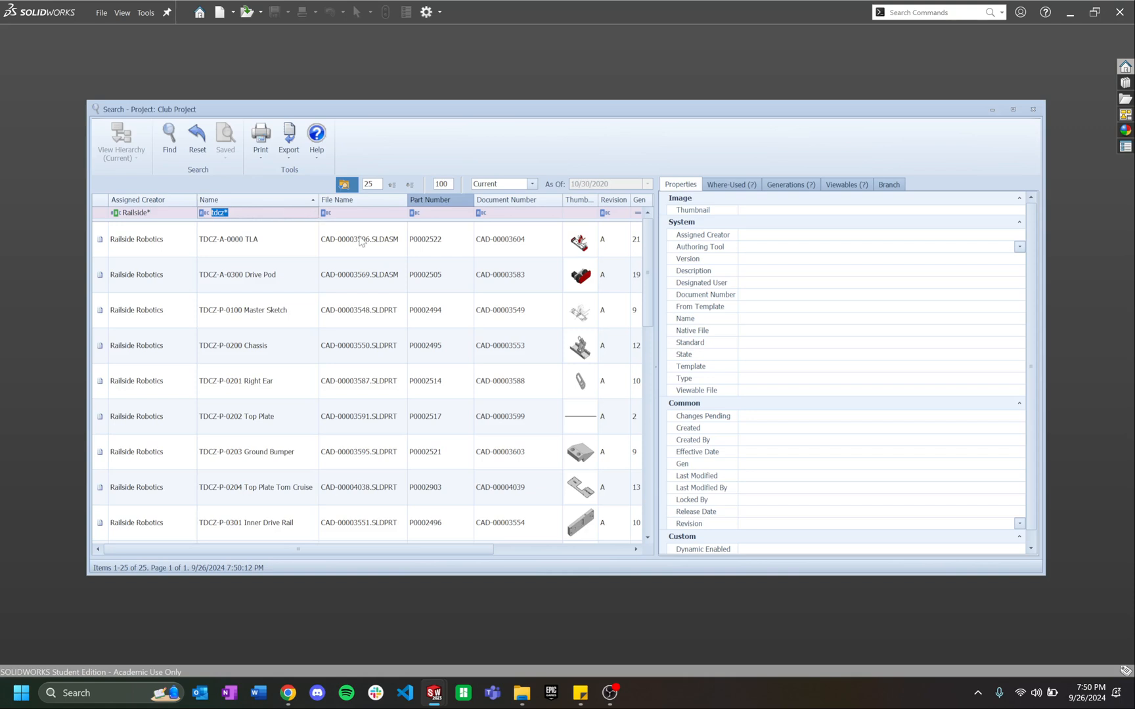
Step: Select TDCZ-A-0000 TLA, view its hierarchy and retrieve the assembly into SOLIDWORKS
{"action": "left_click", "coordinate": [263, 211]}
{"action": "left_click", "coordinate": [283, 245]}
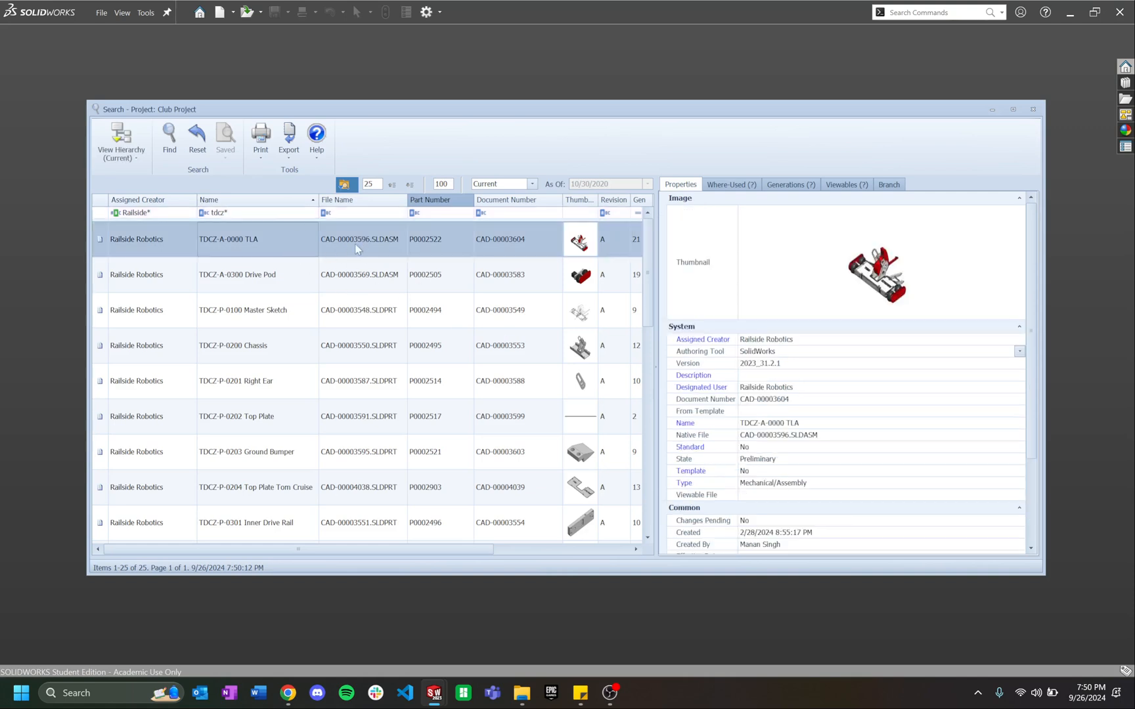
{"action": "left_click", "coordinate": [124, 135]}
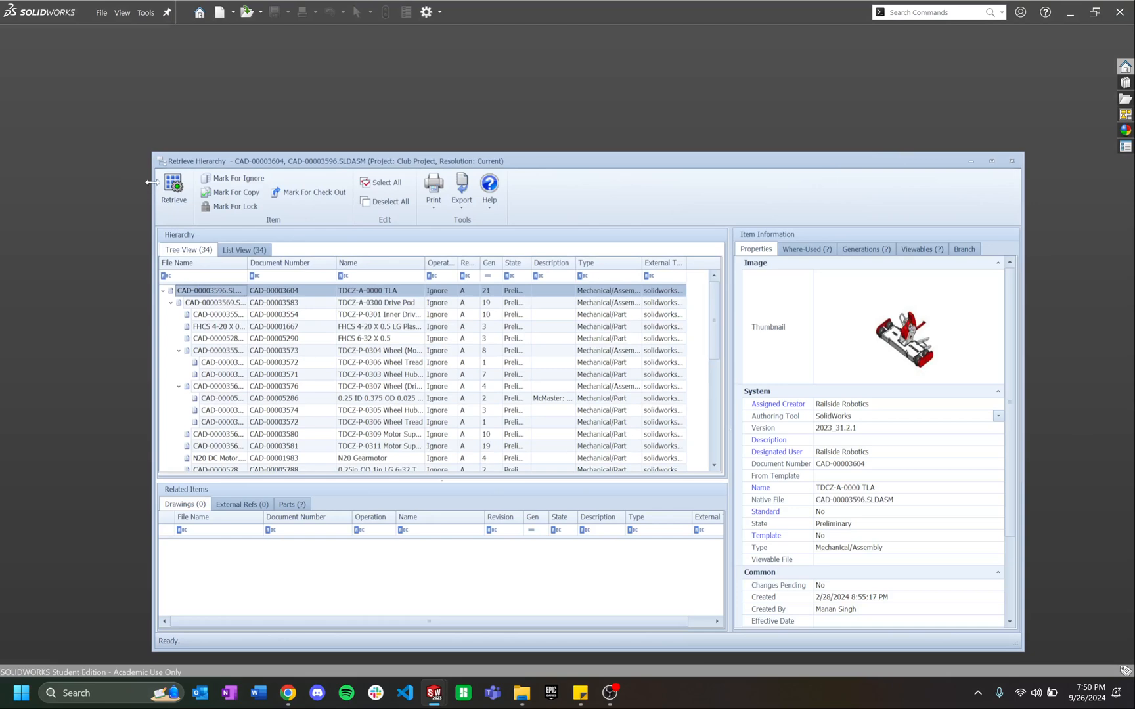
{"action": "left_click", "coordinate": [173, 186]}
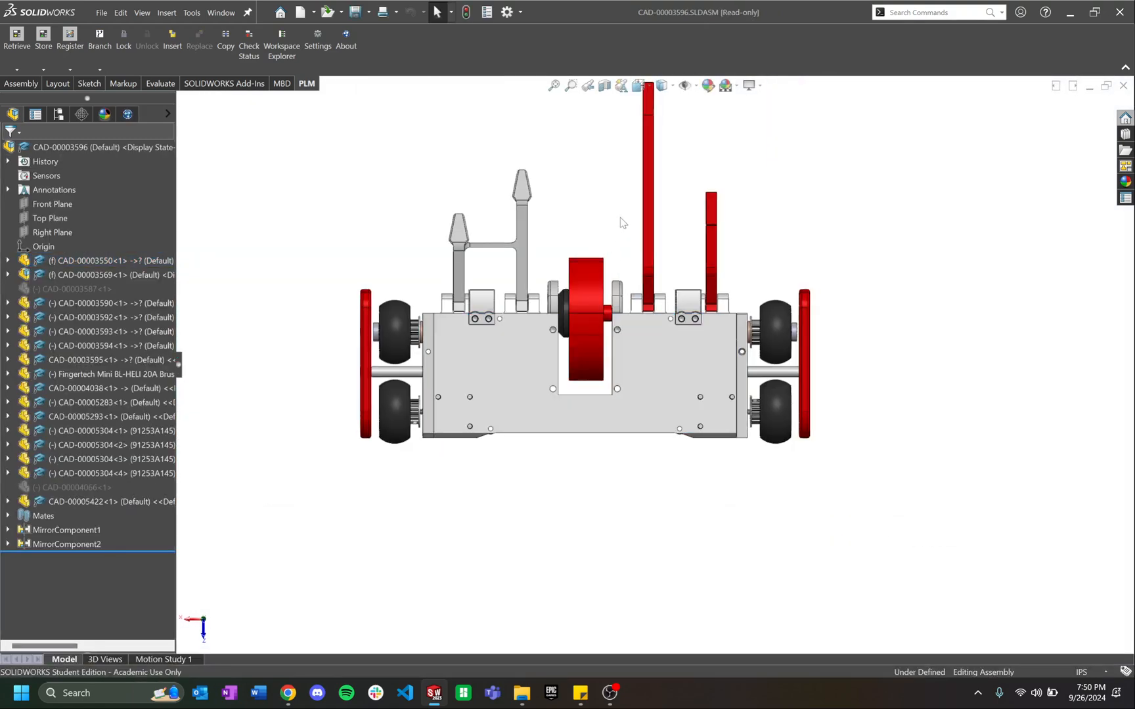
Step: Reorient the robot view and hide its top cover, then select a wheel component
{"action": "middle_click_drag", "start_coordinate": [611, 235], "coordinate": [880, 200]}
{"action": "key", "text": "ctrl+1"}
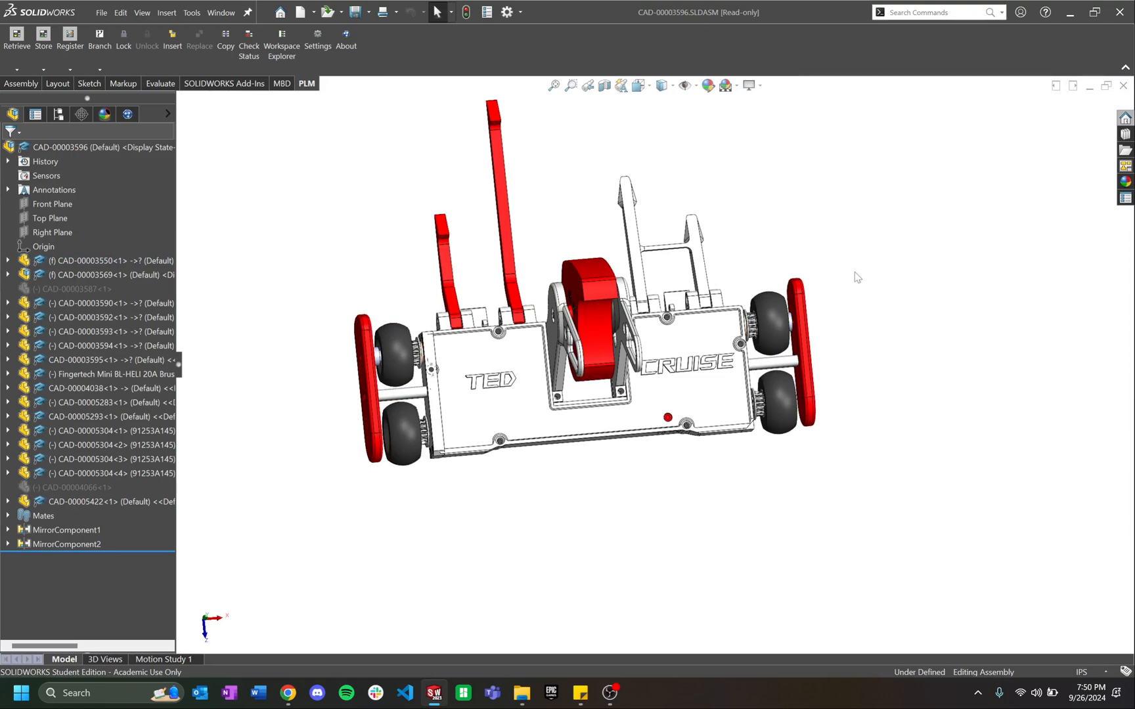
{"action": "middle_click_drag", "start_coordinate": [585, 253], "coordinate": [603, 320], "text": "ctrl"}
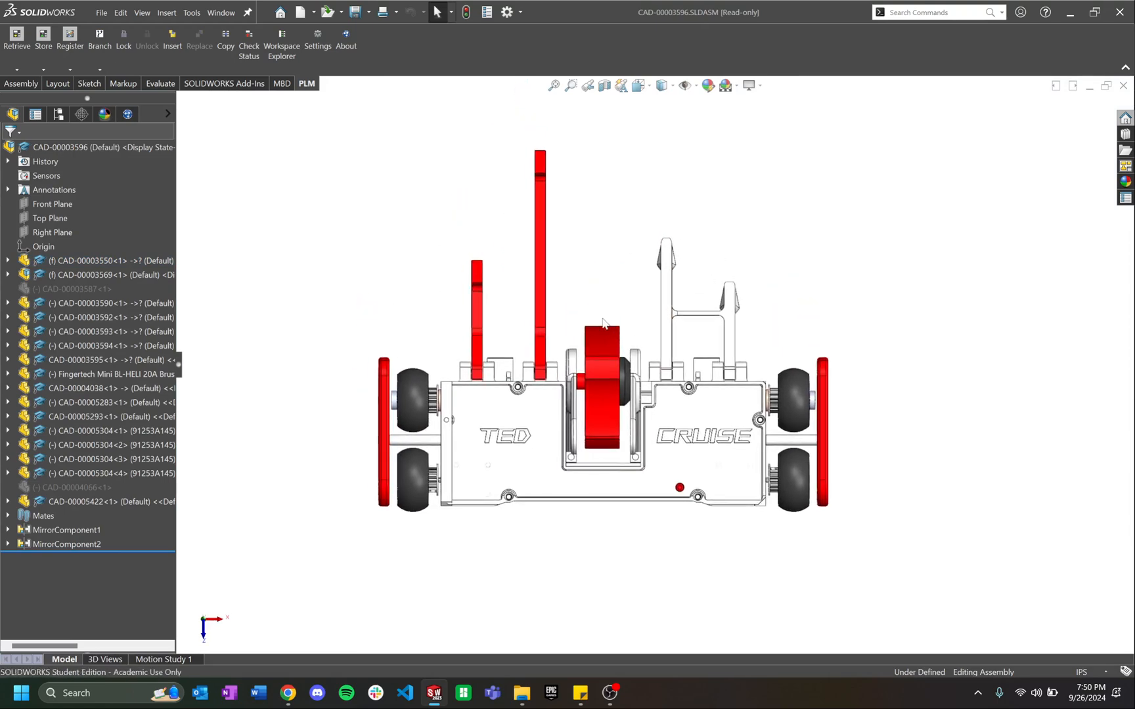
{"action": "scroll", "coordinate": [635, 465], "scroll_direction": "down", "scroll_amount": 1}
{"action": "scroll", "coordinate": [635, 493], "scroll_direction": "down", "scroll_amount": 1}
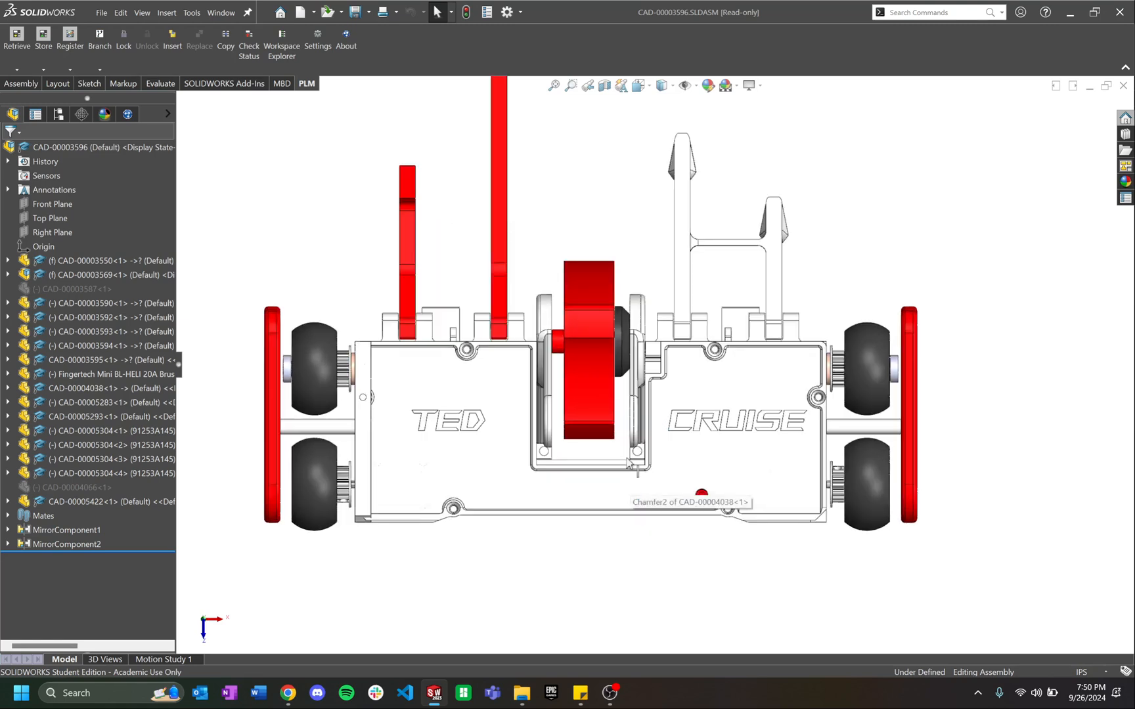
{"action": "scroll", "coordinate": [647, 369], "scroll_direction": "up", "scroll_amount": 4}
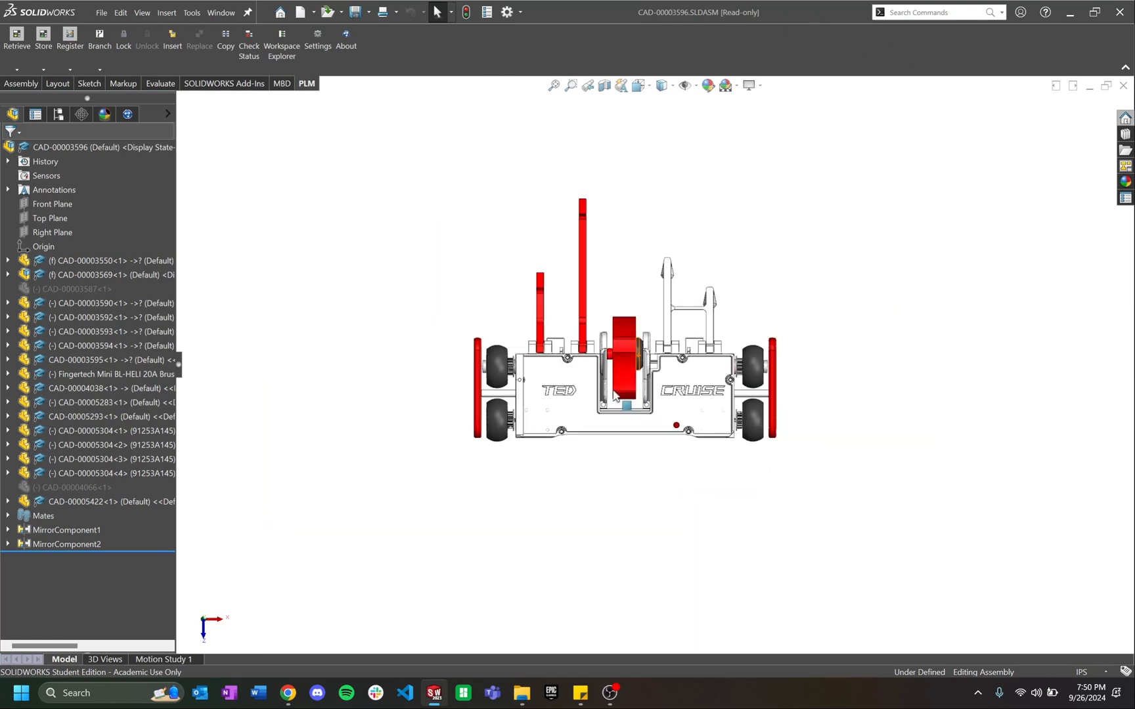
{"action": "middle_click_drag", "start_coordinate": [614, 393], "coordinate": [624, 353]}
{"action": "key", "text": "Tab"}
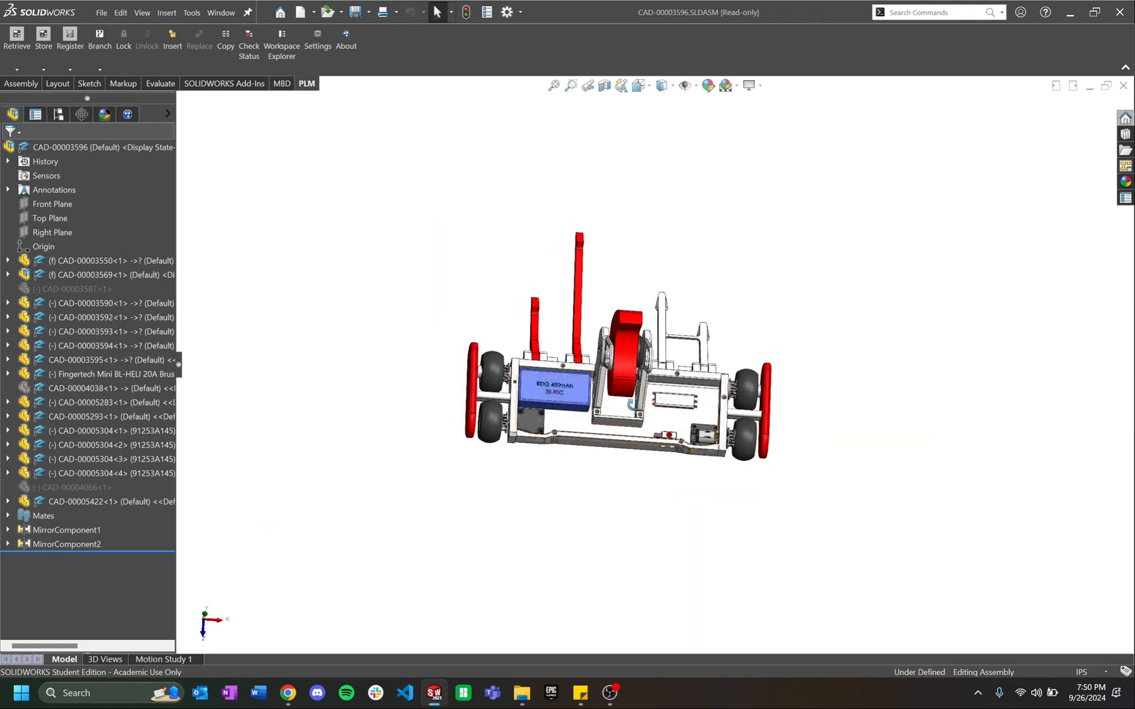
{"action": "scroll", "coordinate": [762, 417], "scroll_direction": "down", "scroll_amount": 6}
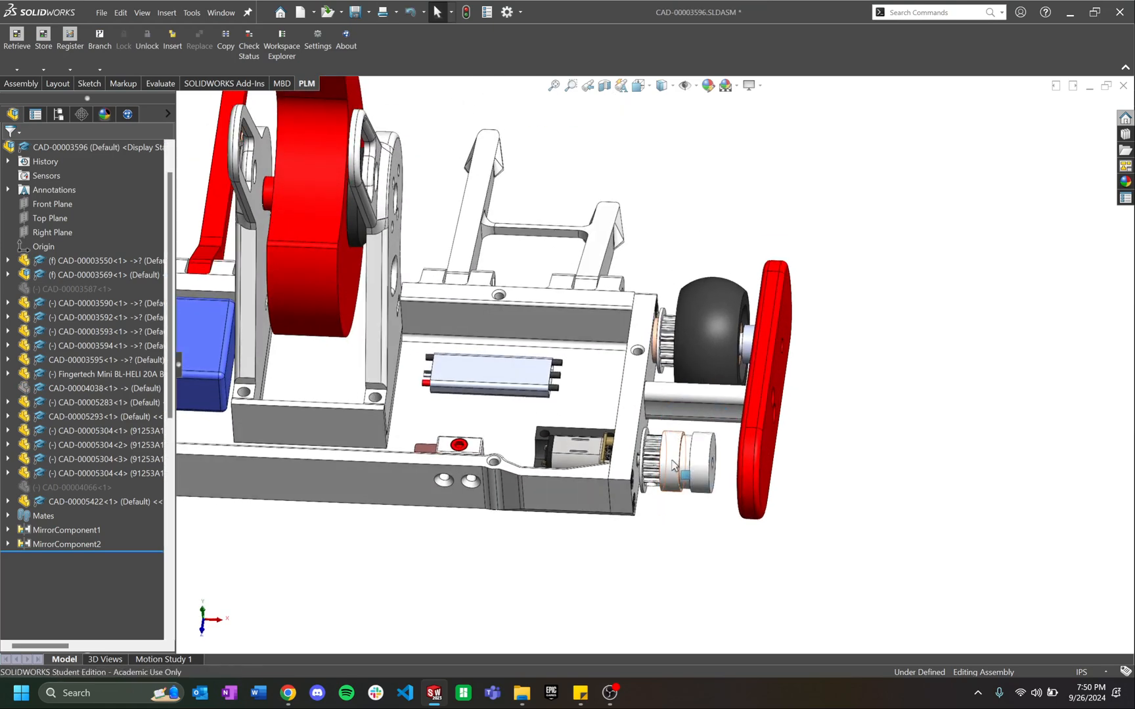
{"action": "left_click", "coordinate": [681, 455]}
Step: Open the wheel hub part with Edit Part, accept the read-only warning, and orbit it
{"action": "left_click", "coordinate": [702, 394]}
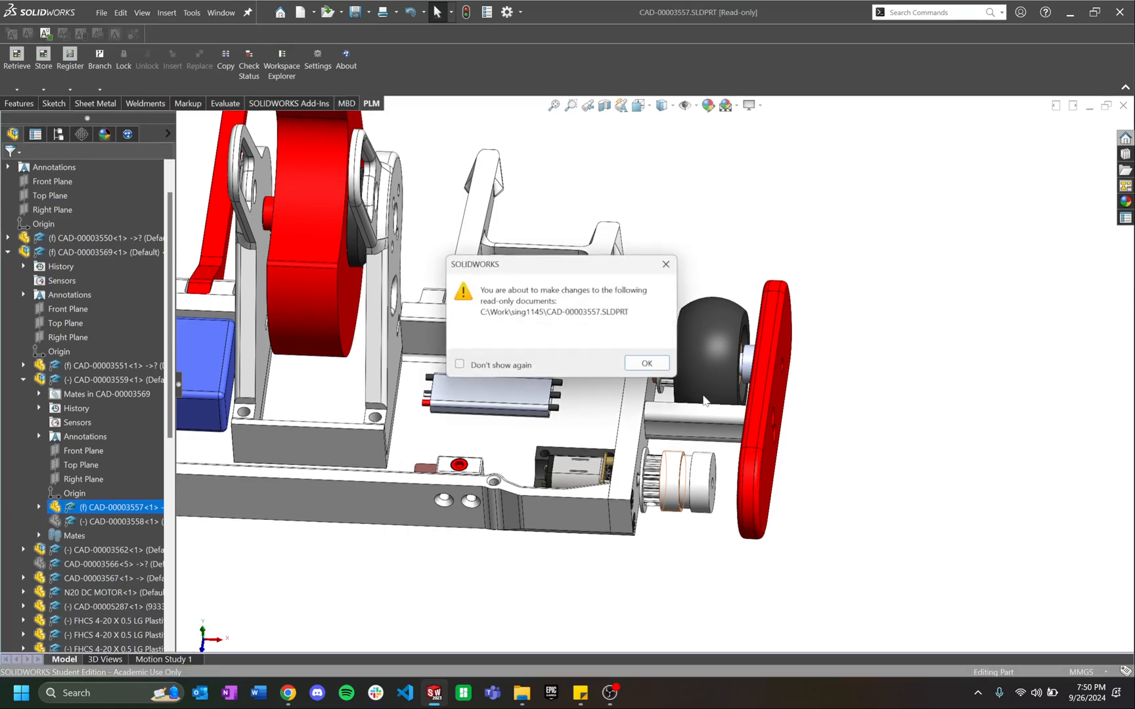
{"action": "left_click", "coordinate": [648, 363]}
{"action": "middle_click_drag", "start_coordinate": [636, 283], "coordinate": [696, 361]}
{"action": "scroll", "coordinate": [738, 308], "scroll_direction": "up", "scroll_amount": 4}
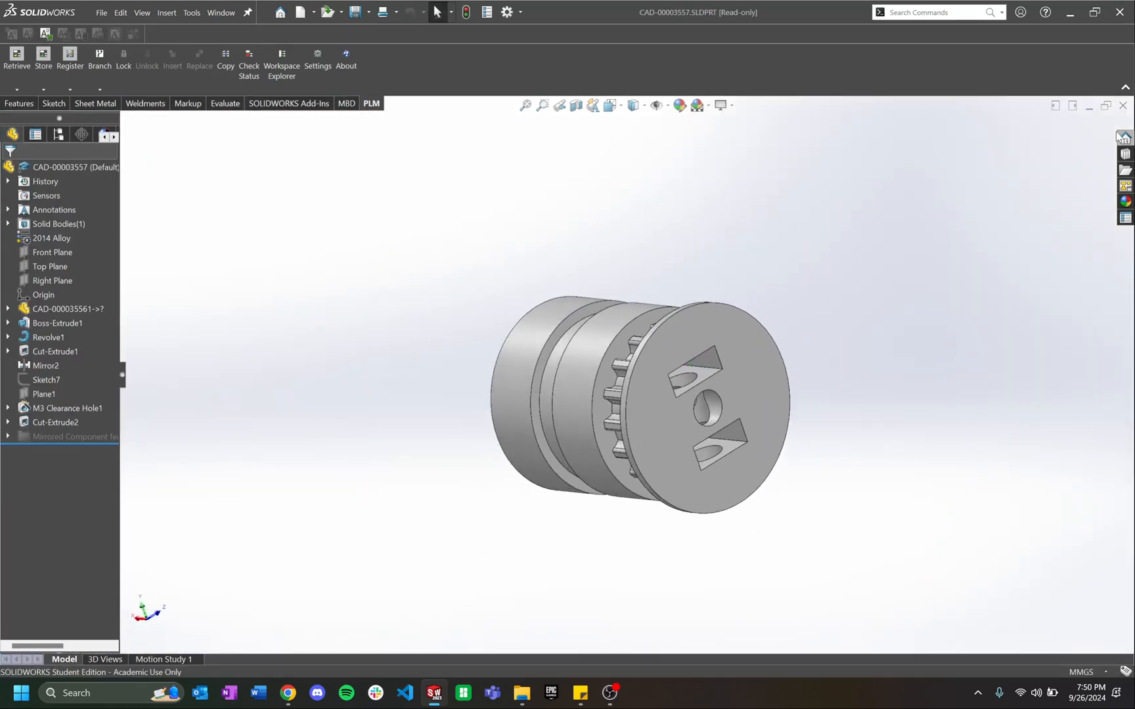
Step: Close the wheel part and the robot assembly without saving, then switch to the browser
{"action": "left_click", "coordinate": [1122, 106]}
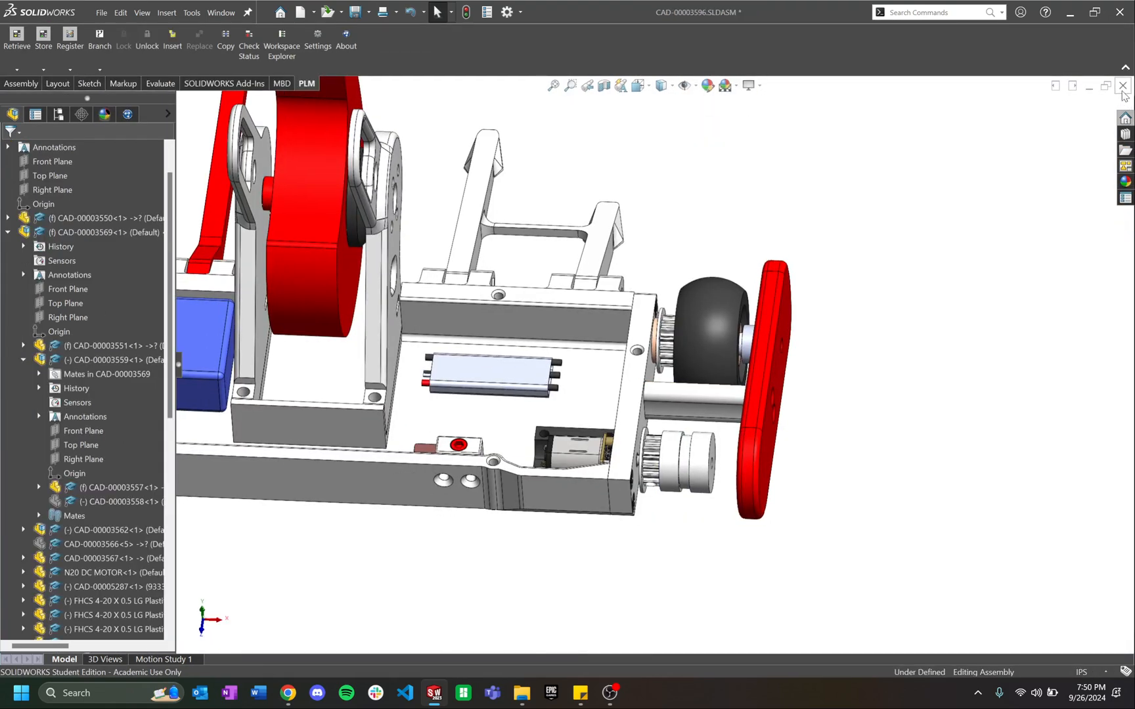
{"action": "left_click", "coordinate": [1122, 86]}
{"action": "left_click", "coordinate": [589, 370]}
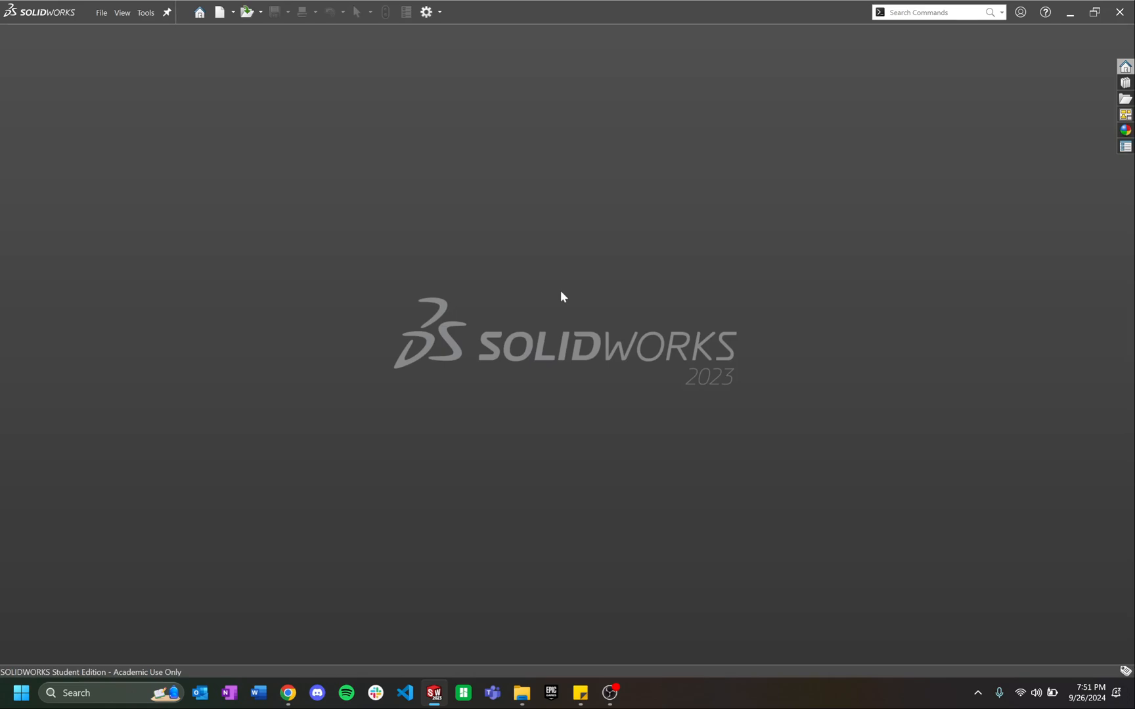
{"action": "left_click", "coordinate": [288, 692]}
Step: Confirm in Aras that Malenki Nano part P0001560 links to CAD document CAD-00001675, then return to SOLIDWORKS
{"action": "left_click", "coordinate": [283, 13]}
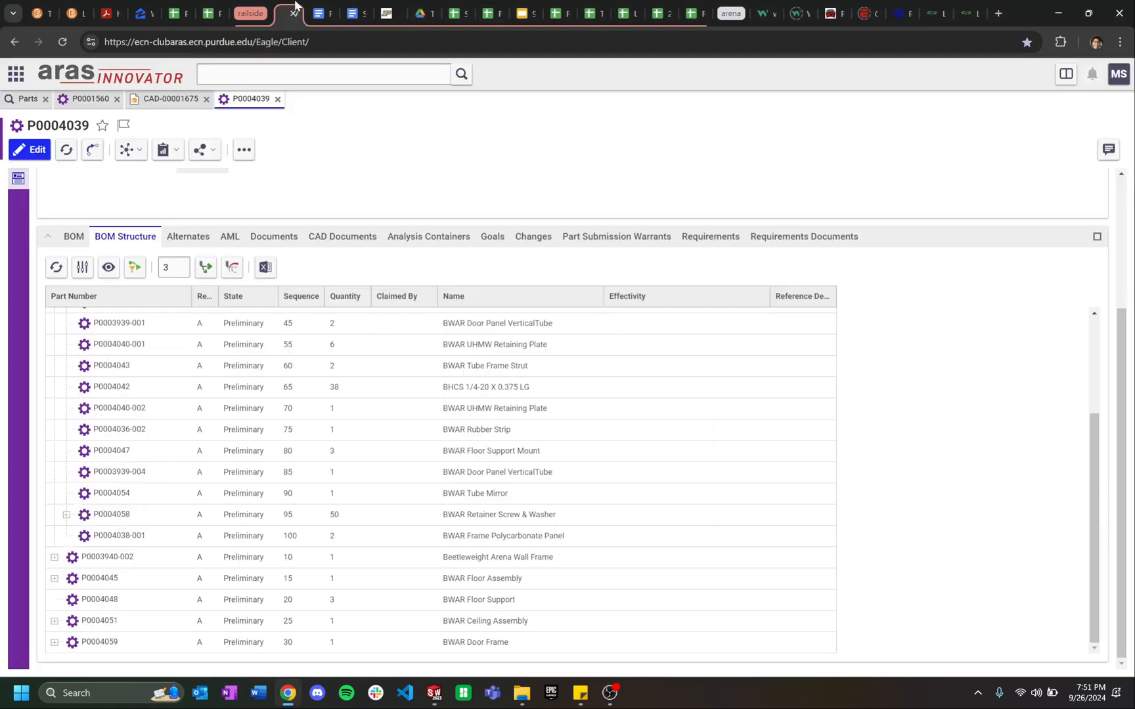
{"action": "left_click", "coordinate": [170, 100]}
{"action": "left_click", "coordinate": [88, 101]}
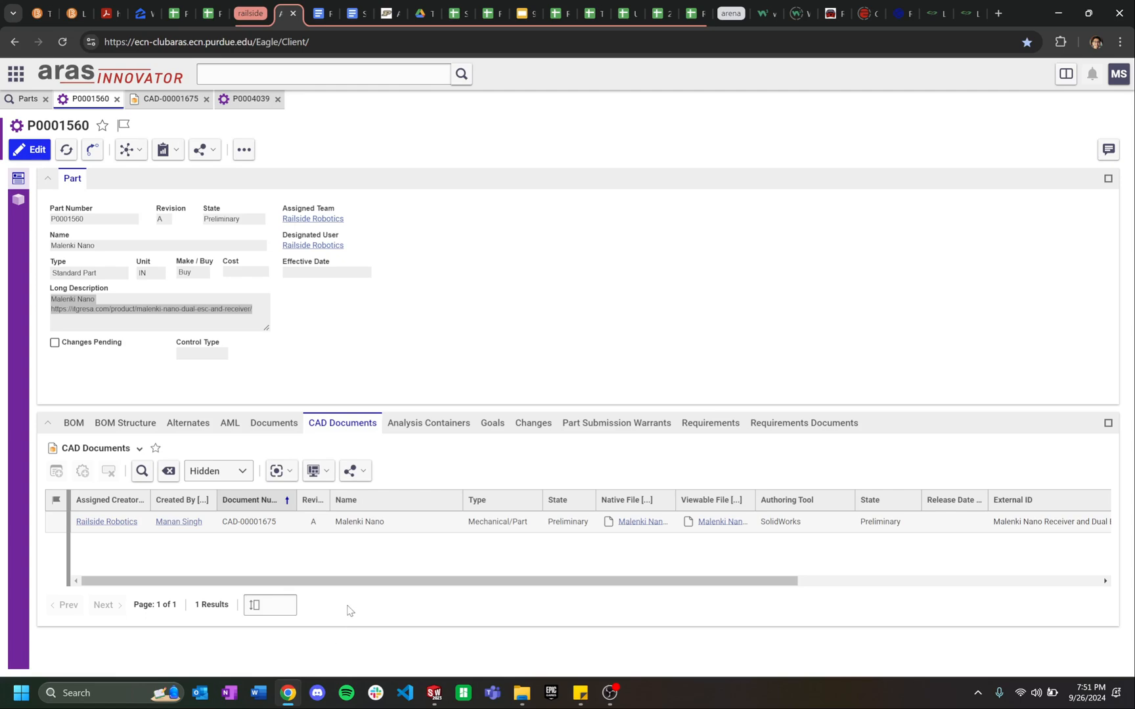
{"action": "left_click", "coordinate": [434, 693]}
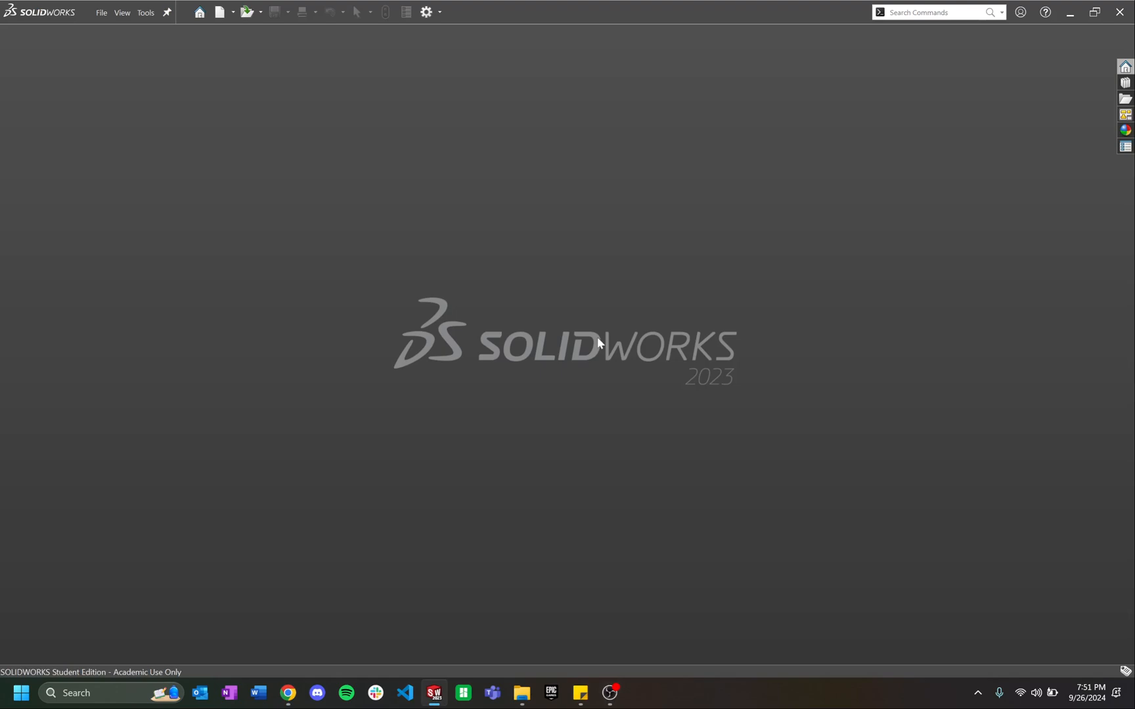
Step: Open the TEST-A-0000 TLA assembly from the Documents > Railside Test folder
{"action": "key", "text": "ctrl+o"}
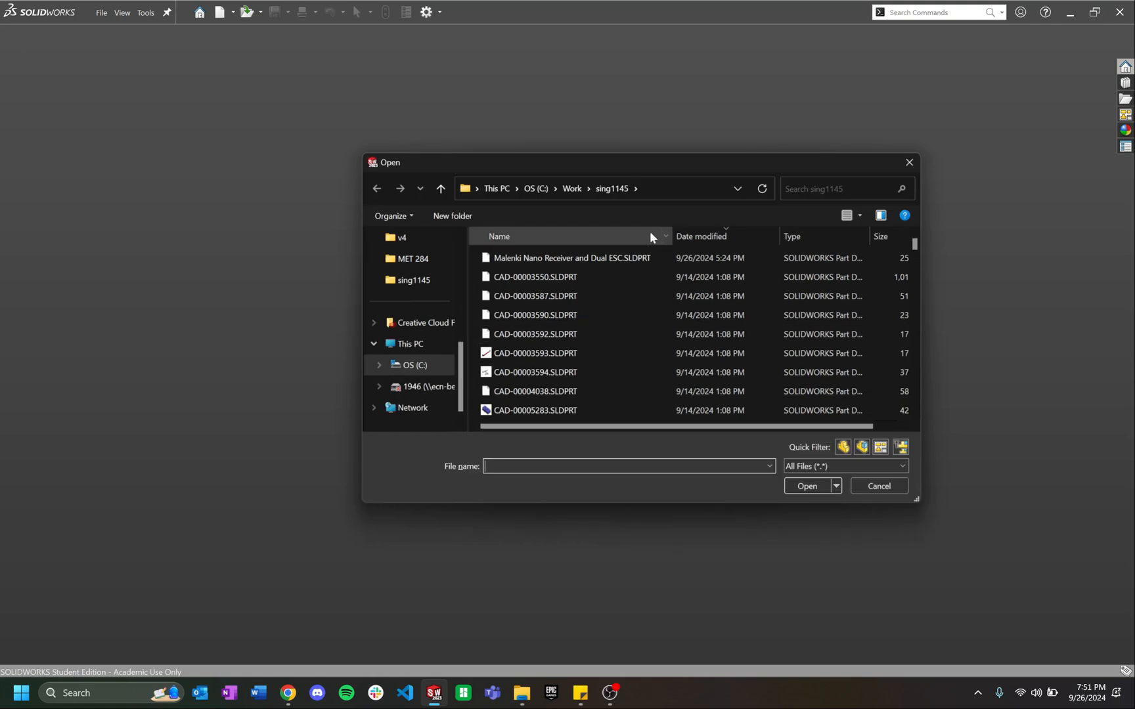
{"action": "scroll", "coordinate": [417, 407], "scroll_direction": "down", "scroll_amount": 2}
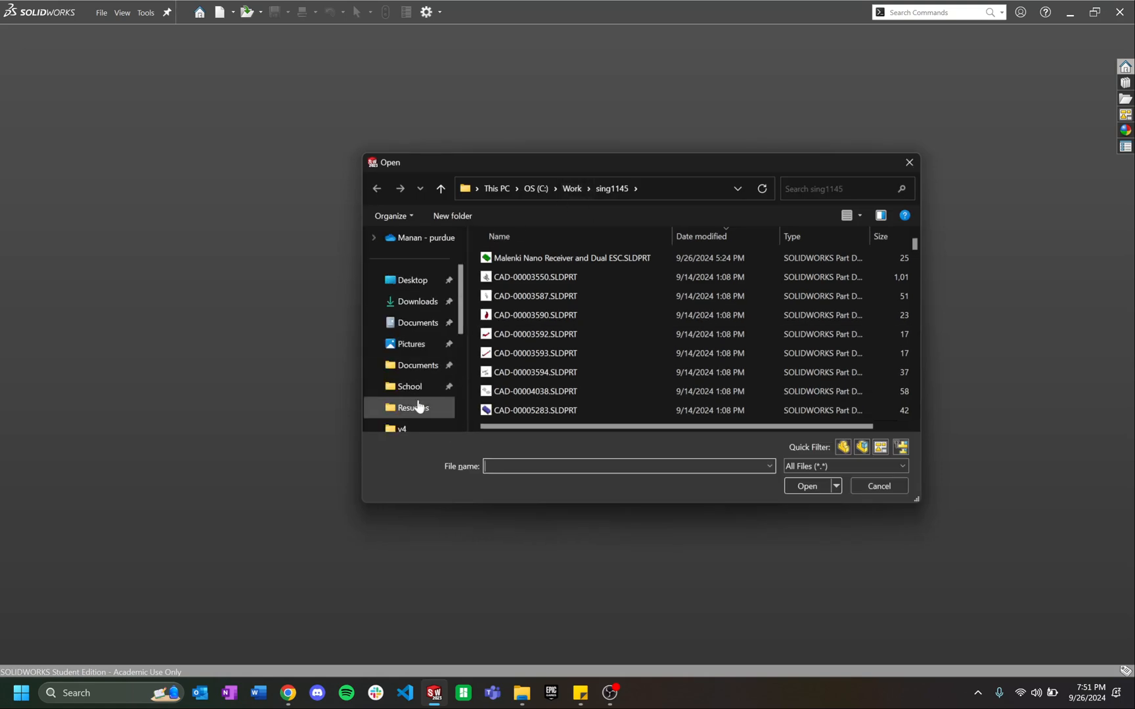
{"action": "left_click", "coordinate": [394, 369]}
{"action": "scroll", "coordinate": [578, 329], "scroll_direction": "down", "scroll_amount": 3}
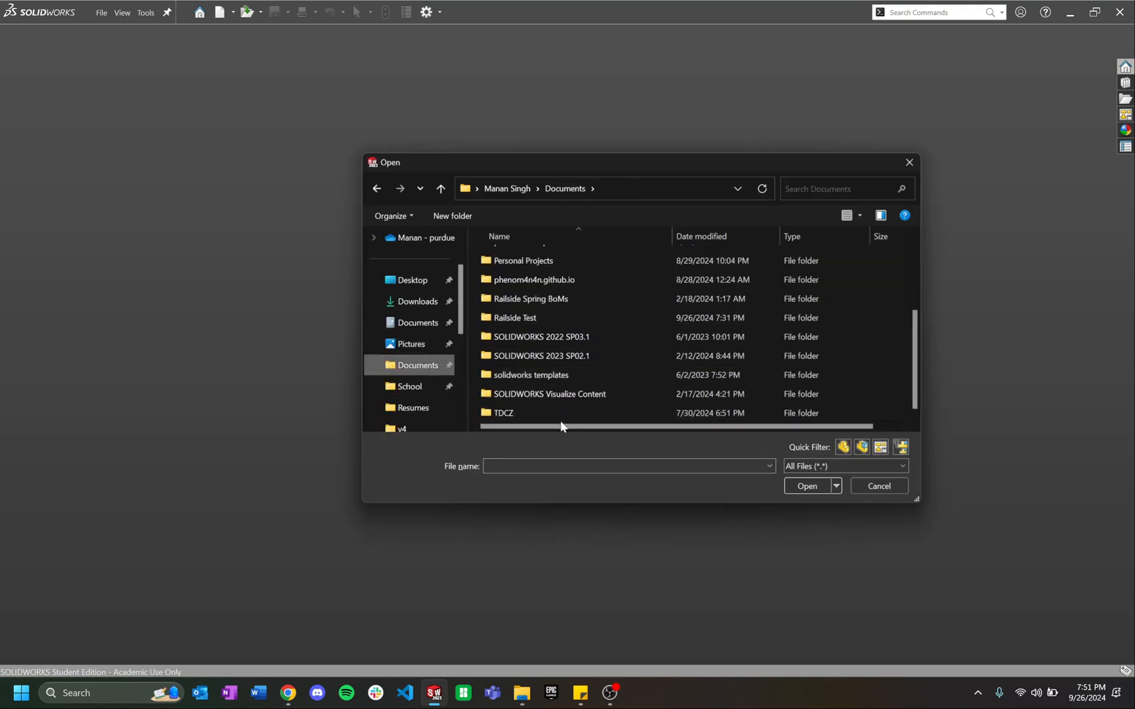
{"action": "scroll", "coordinate": [555, 332], "scroll_direction": "up", "scroll_amount": 3}
{"action": "scroll", "coordinate": [554, 332], "scroll_direction": "down", "scroll_amount": 3}
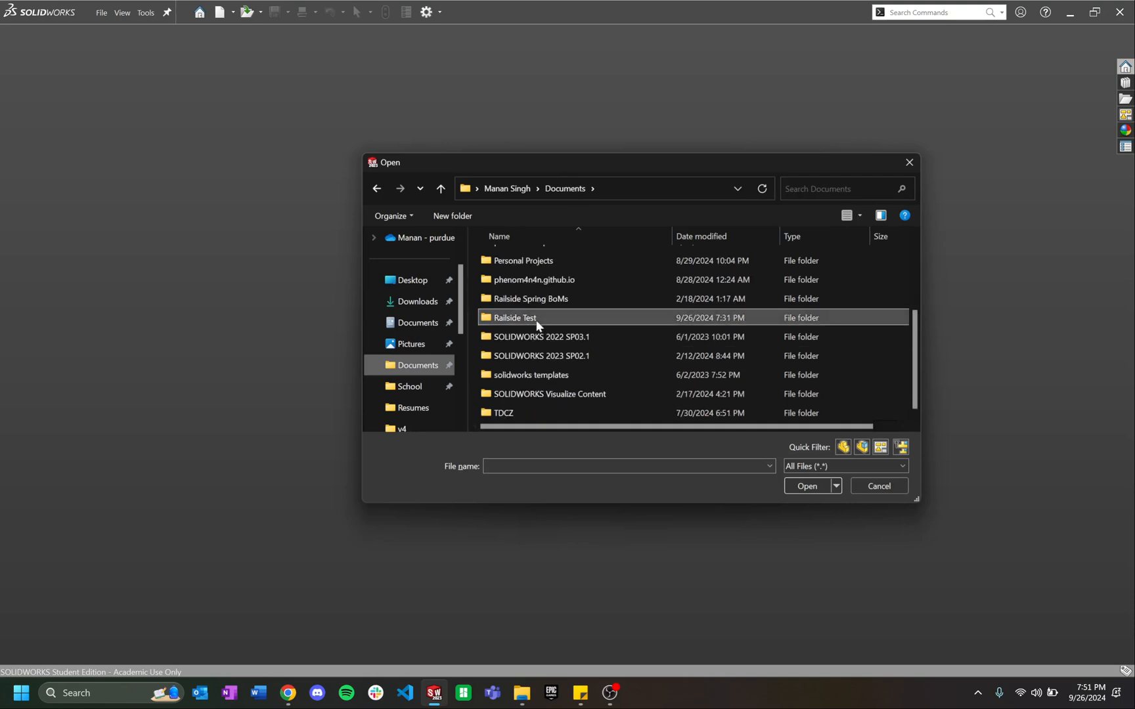
{"action": "double_click", "coordinate": [535, 320]}
{"action": "left_click", "coordinate": [632, 278]}
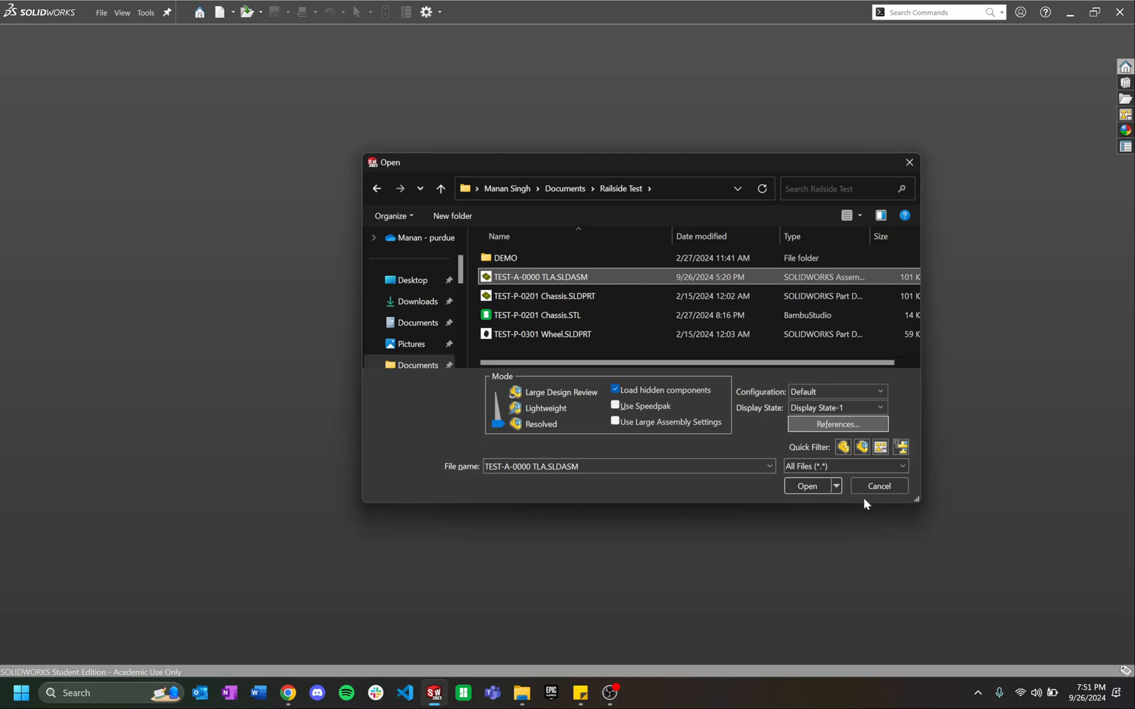
{"action": "left_click", "coordinate": [807, 486]}
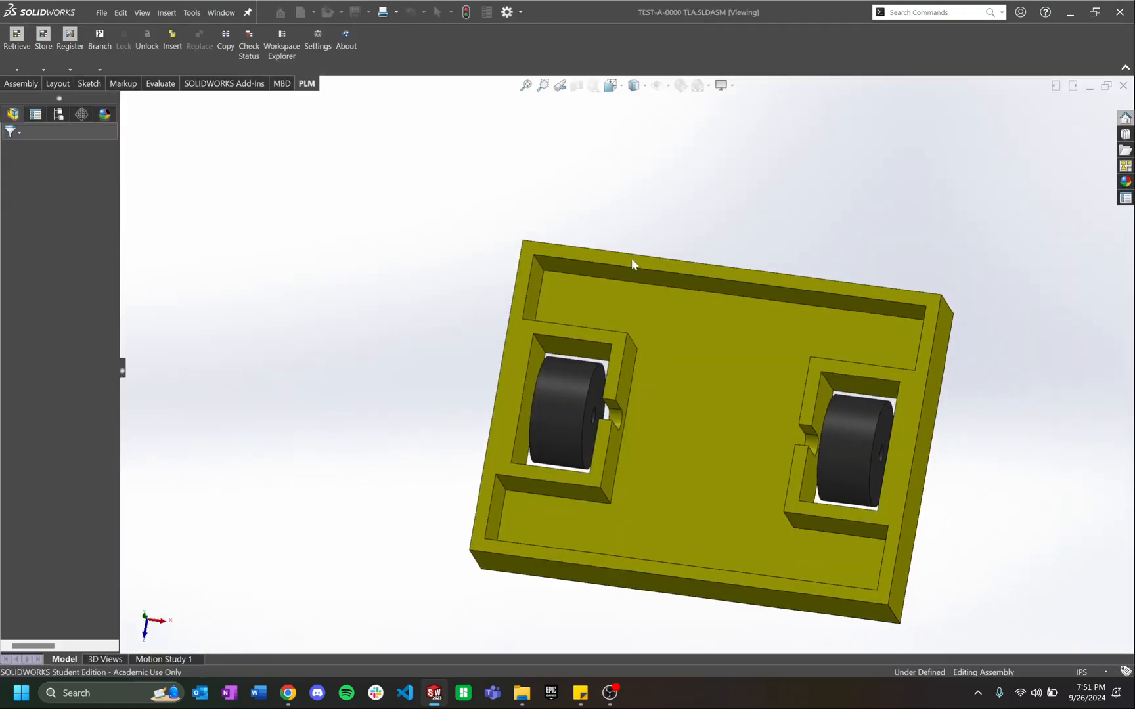
Step: Snap the assembly to the front view and open the chassis part in its own window
{"action": "mouse_move", "coordinate": [856, 317]}
{"action": "middle_mouse_down"}
{"action": "mouse_move", "coordinate": [795, 260]}
{"action": "mouse_move", "coordinate": [757, 327]}
{"action": "mouse_move", "coordinate": [772, 257]}
{"action": "mouse_move", "coordinate": [735, 258]}
{"action": "mouse_move", "coordinate": [783, 258]}
{"action": "mouse_move", "coordinate": [854, 292]}
{"action": "middle_mouse_up"}
{"action": "key", "text": "ctrl+1"}
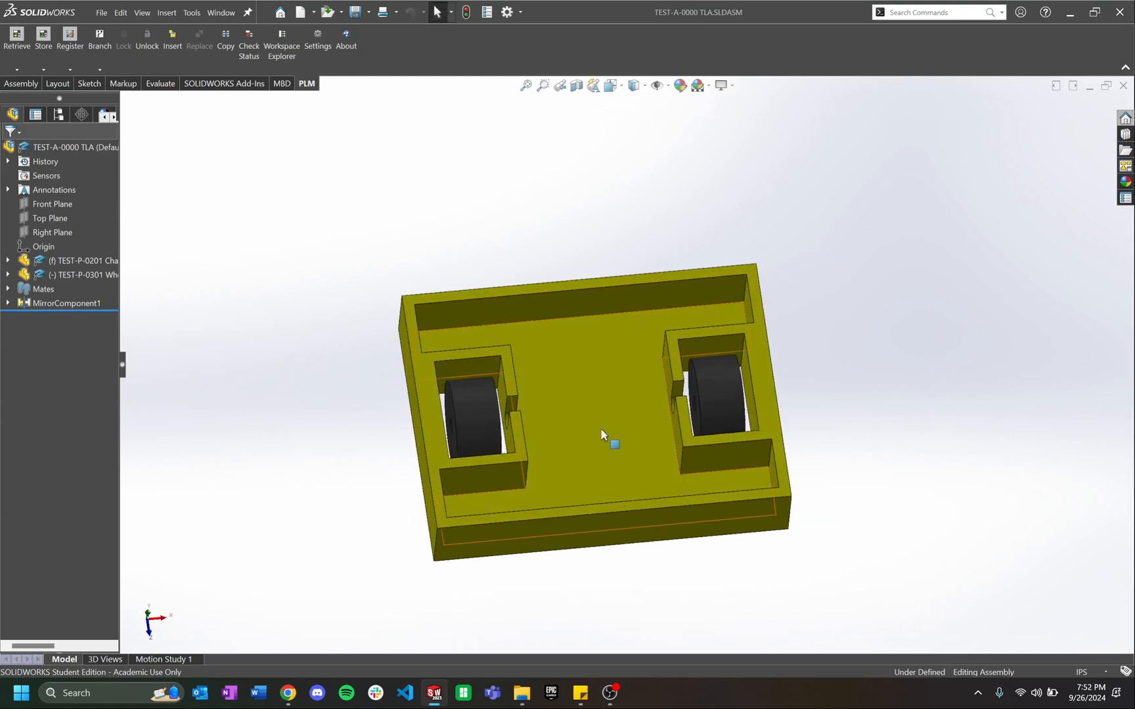
{"action": "right_click", "coordinate": [600, 434]}
{"action": "left_click", "coordinate": [629, 233]}
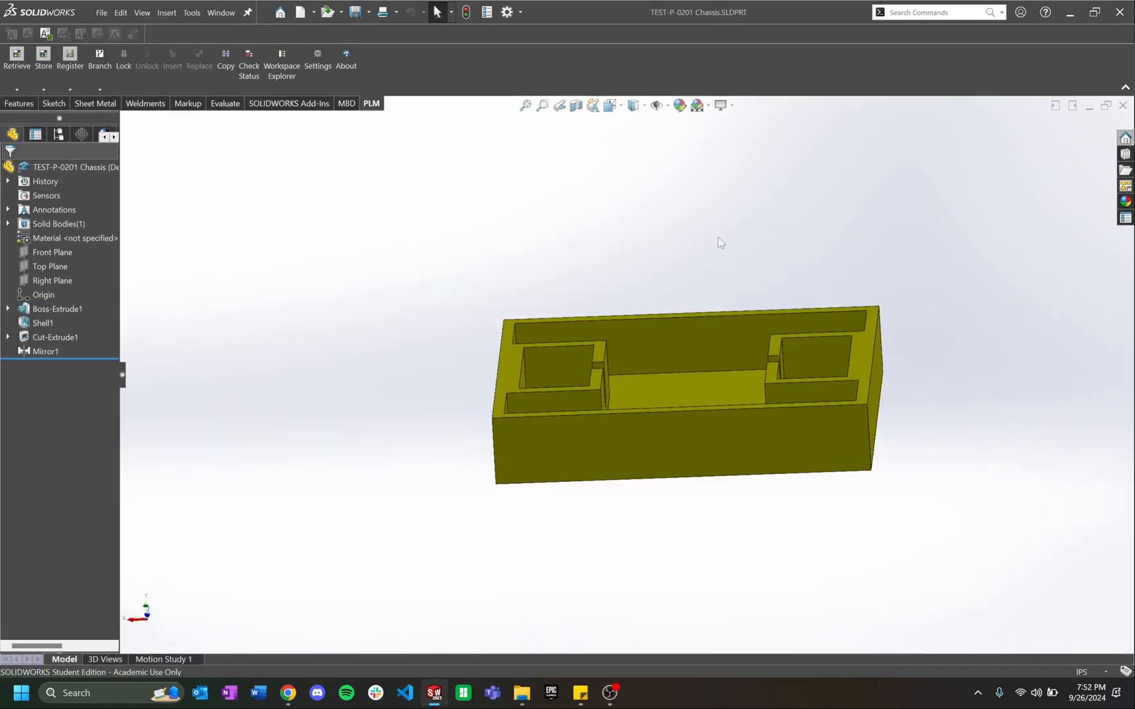
{"action": "left_click", "coordinate": [288, 693]}
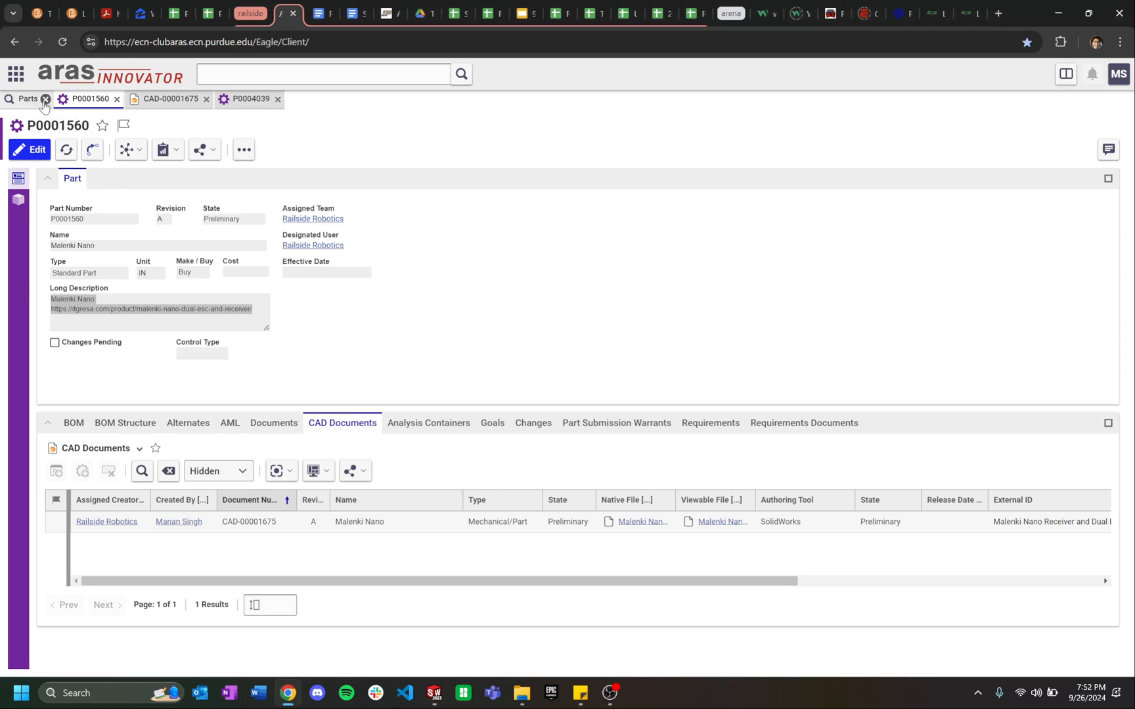
Step: Create a new part from Design > Parts in the Aras Contents tree, then minimize the browser
{"action": "left_click", "coordinate": [15, 74]}
{"action": "left_click", "coordinate": [33, 105]}
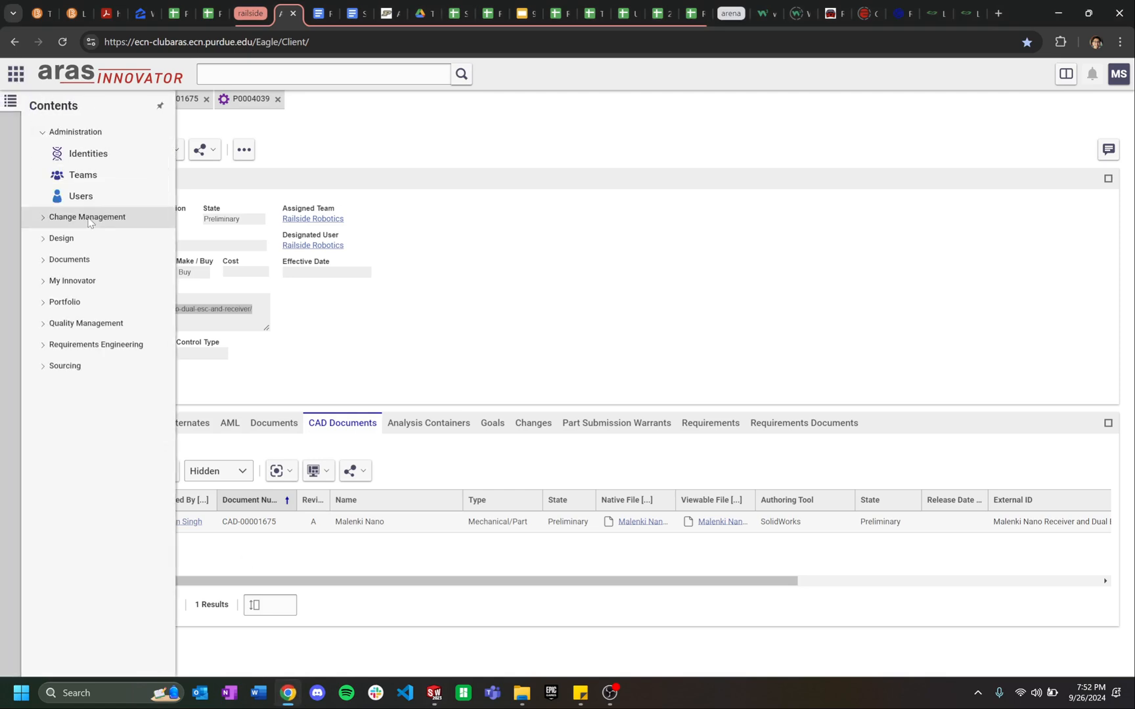
{"action": "left_click", "coordinate": [61, 238]}
{"action": "left_click", "coordinate": [75, 281]}
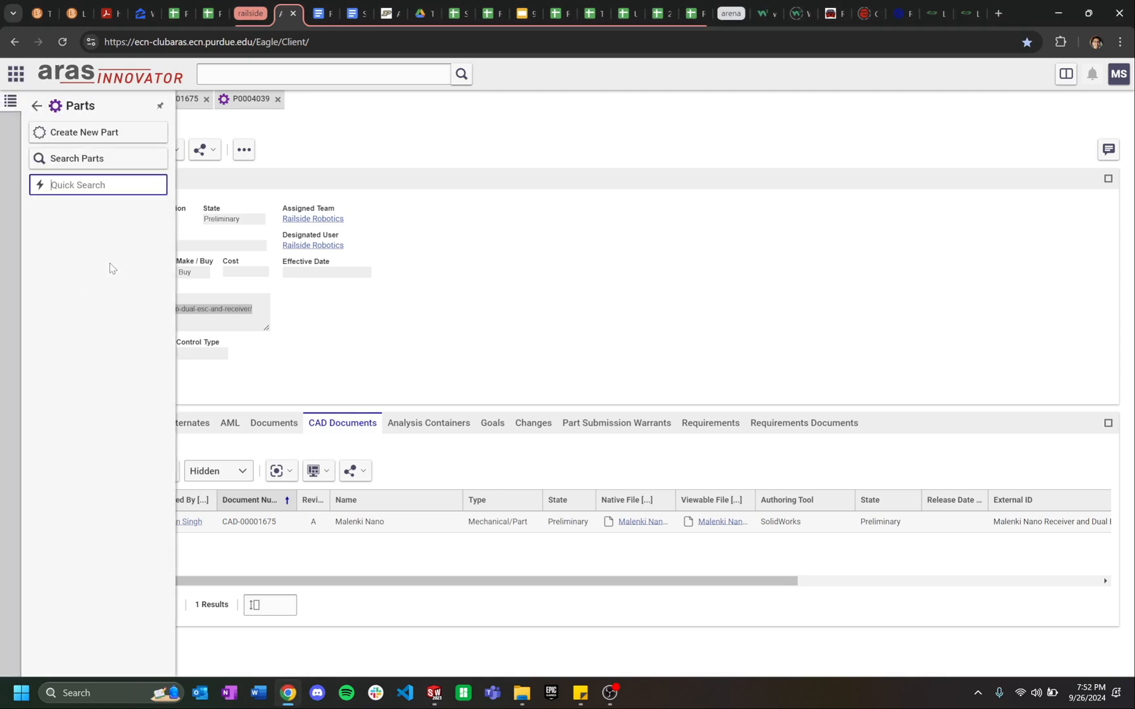
{"action": "left_click", "coordinate": [84, 133]}
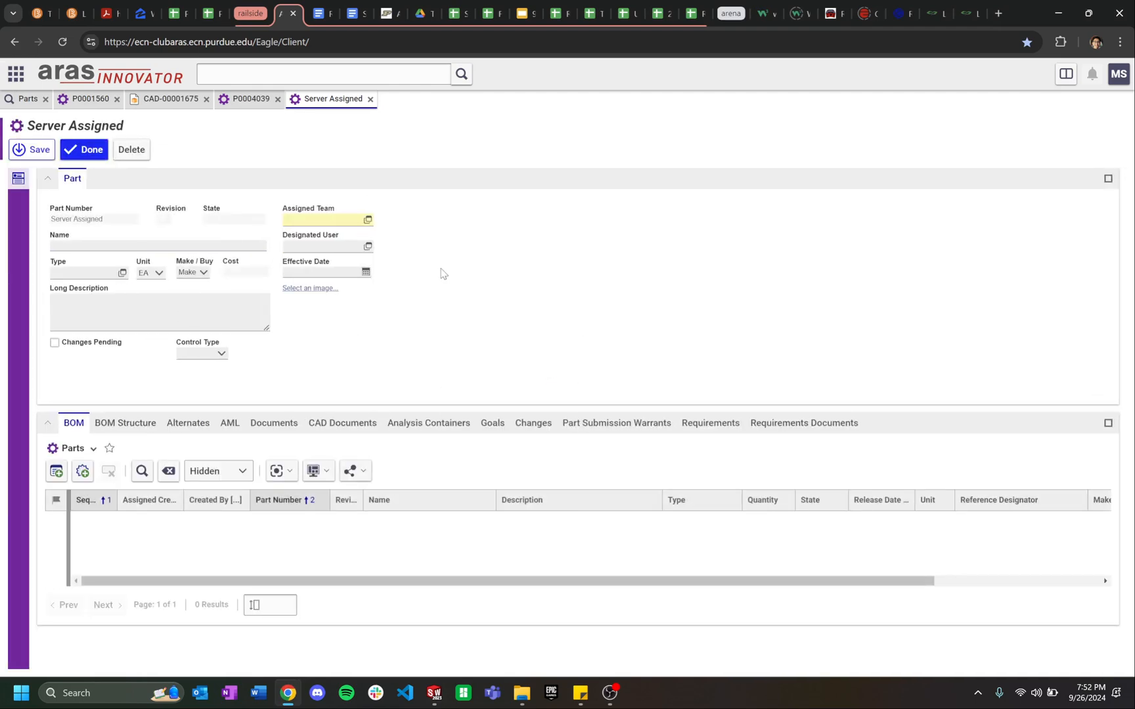
{"action": "left_click", "coordinate": [294, 697]}
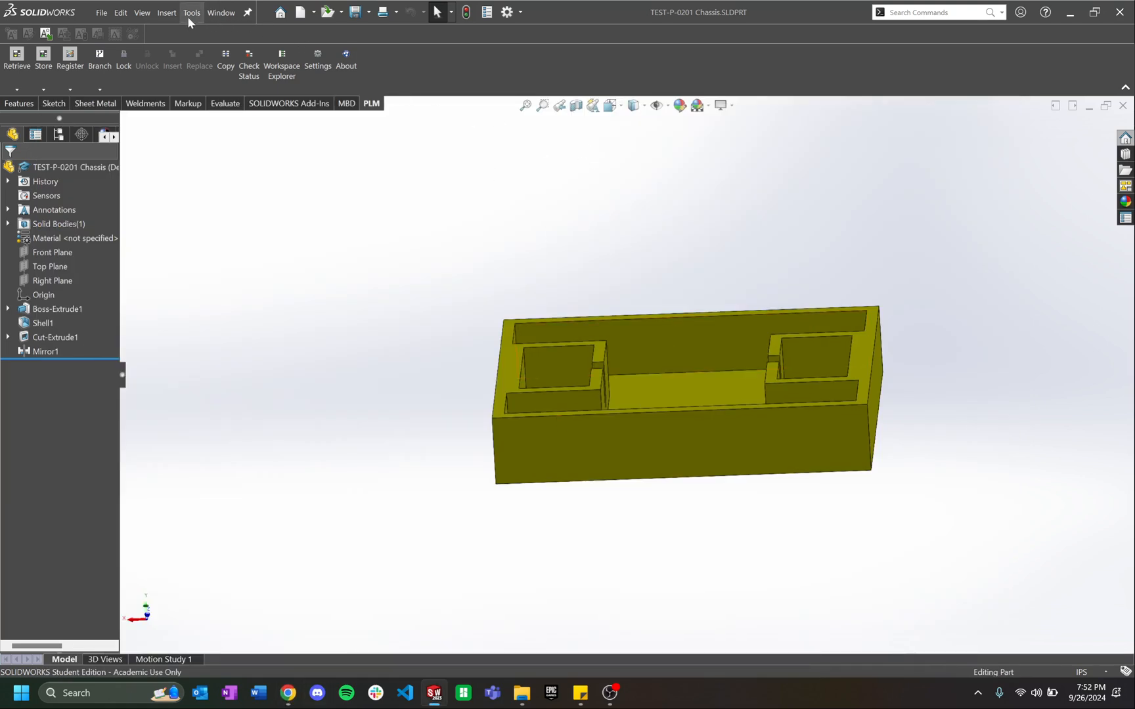
Step: Register TEST-P-0201 Chassis.SLDPRT with Aras via the PLM tab's Register command
{"action": "left_click", "coordinate": [190, 13]}
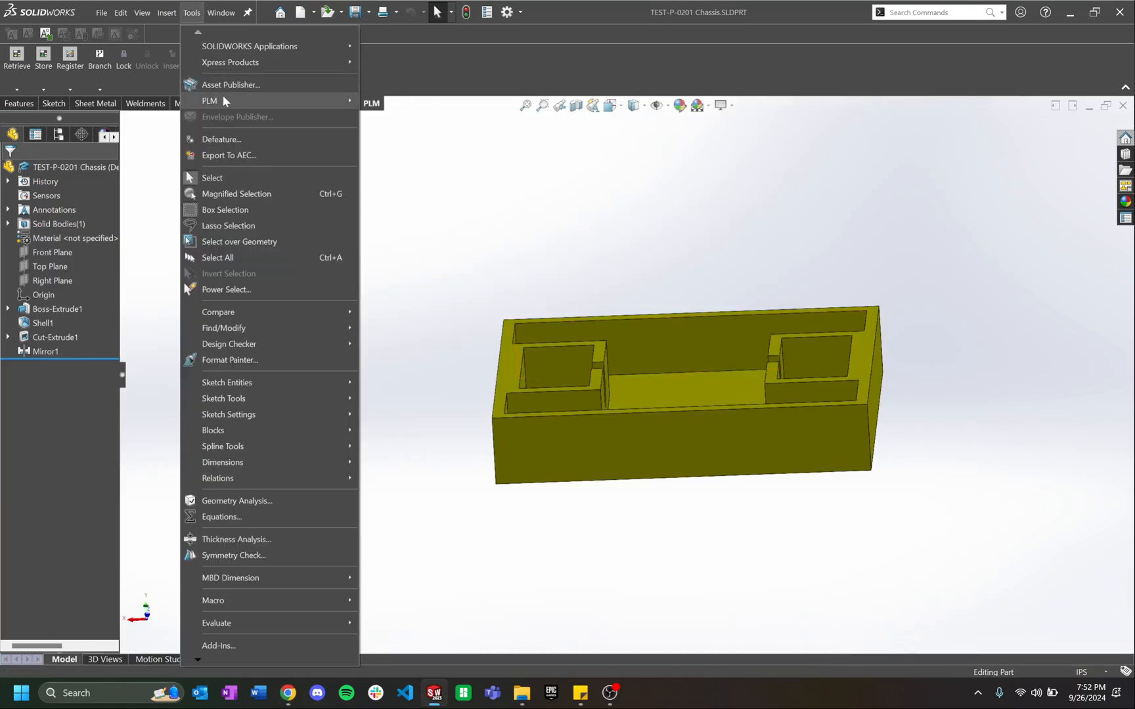
{"action": "mouse_move", "coordinate": [223, 100]}
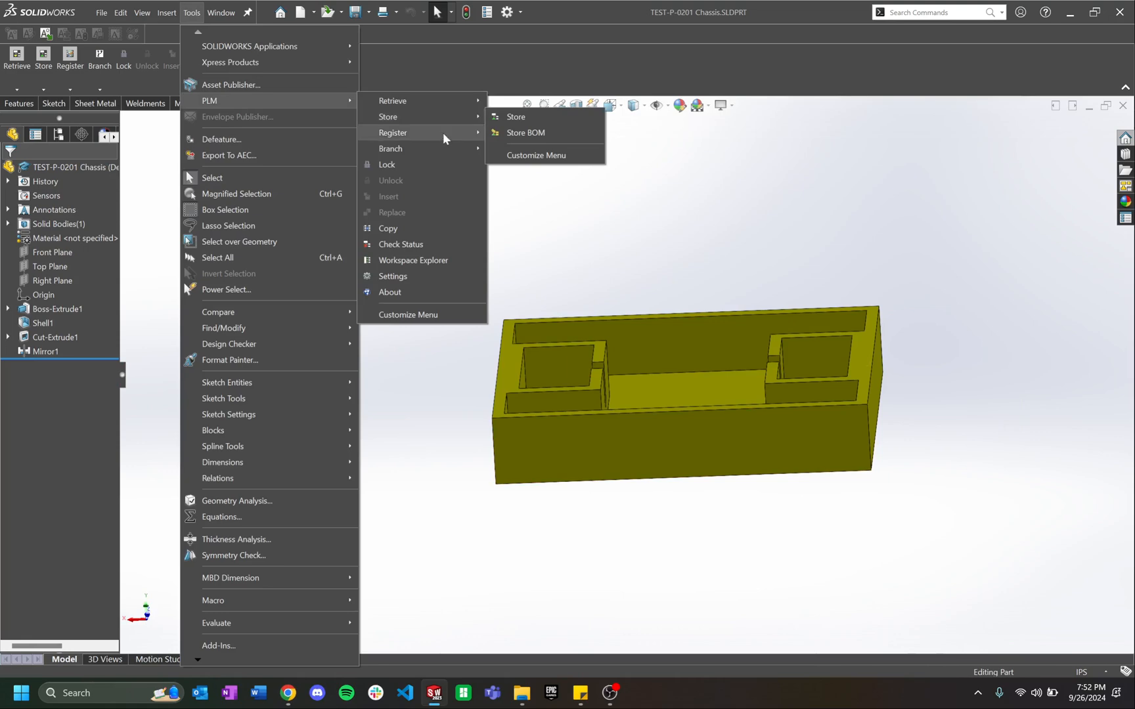
{"action": "left_click", "coordinate": [784, 170]}
{"action": "left_click", "coordinate": [24, 104]}
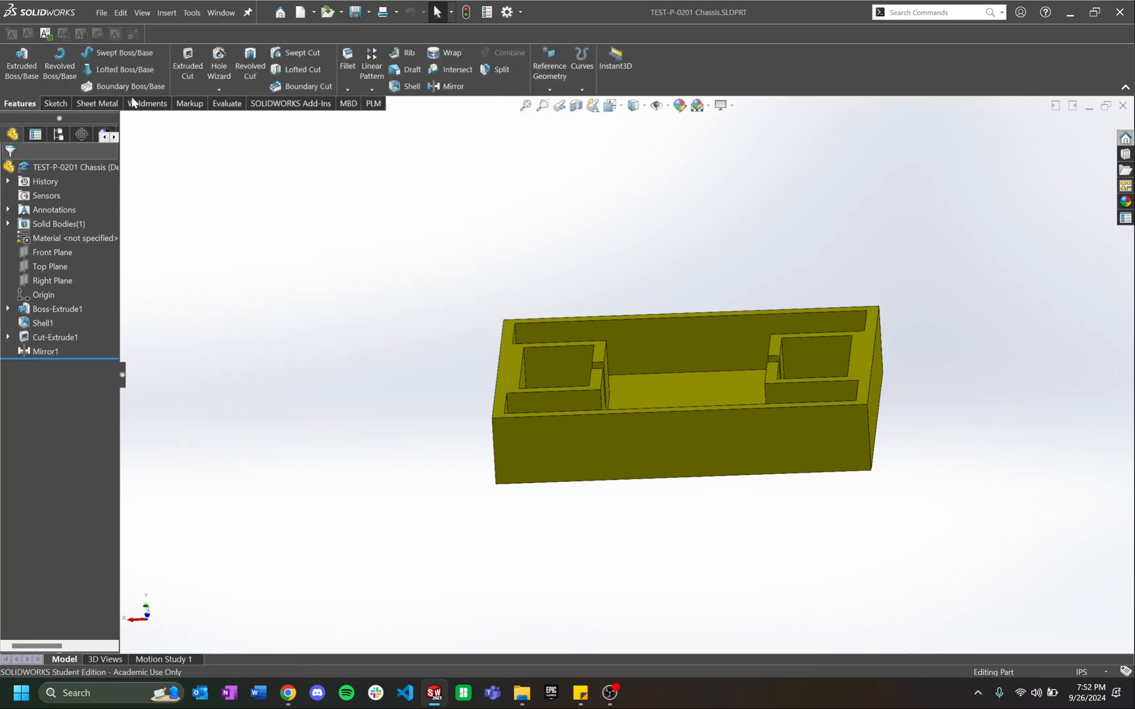
{"action": "left_click", "coordinate": [373, 103]}
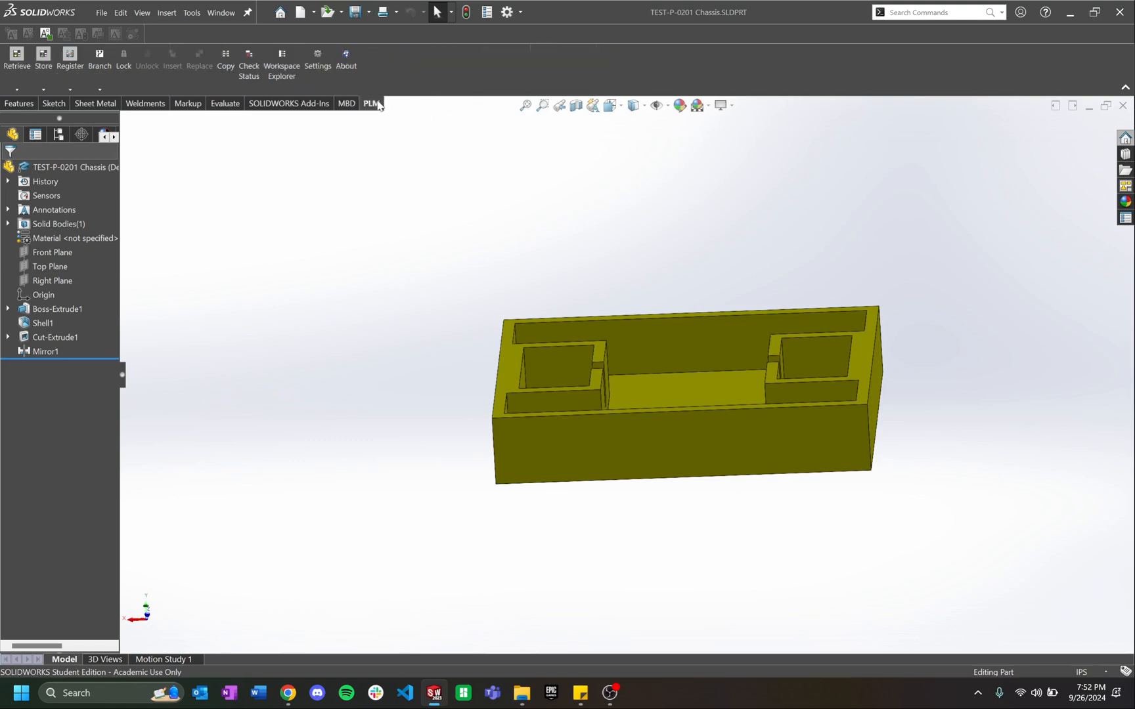
{"action": "left_click", "coordinate": [77, 61]}
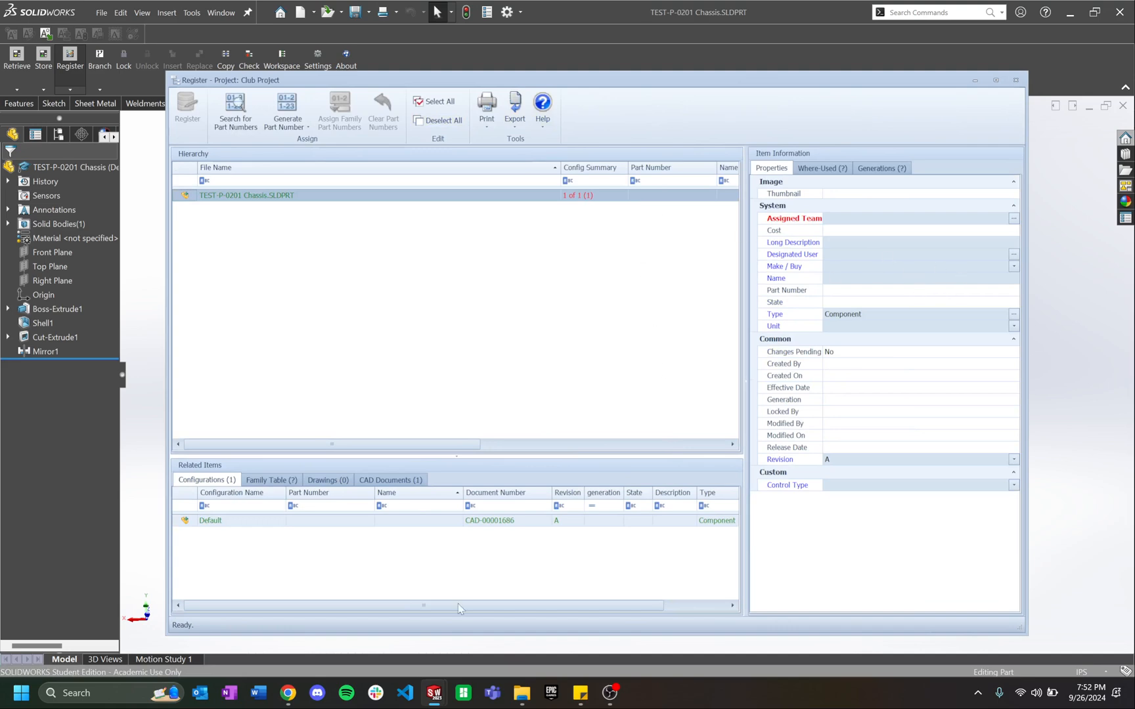
Step: Generate part number P0004121 for the chassis in the Register dialog
{"action": "left_click", "coordinate": [287, 692]}
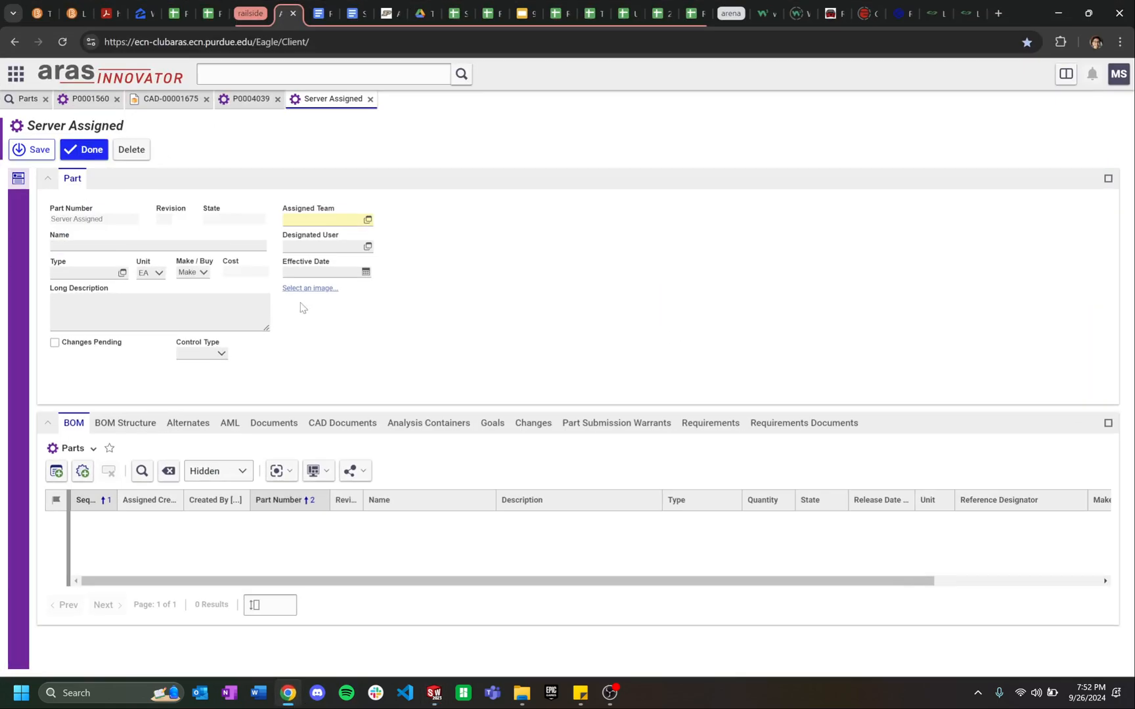
{"action": "left_click", "coordinate": [289, 695]}
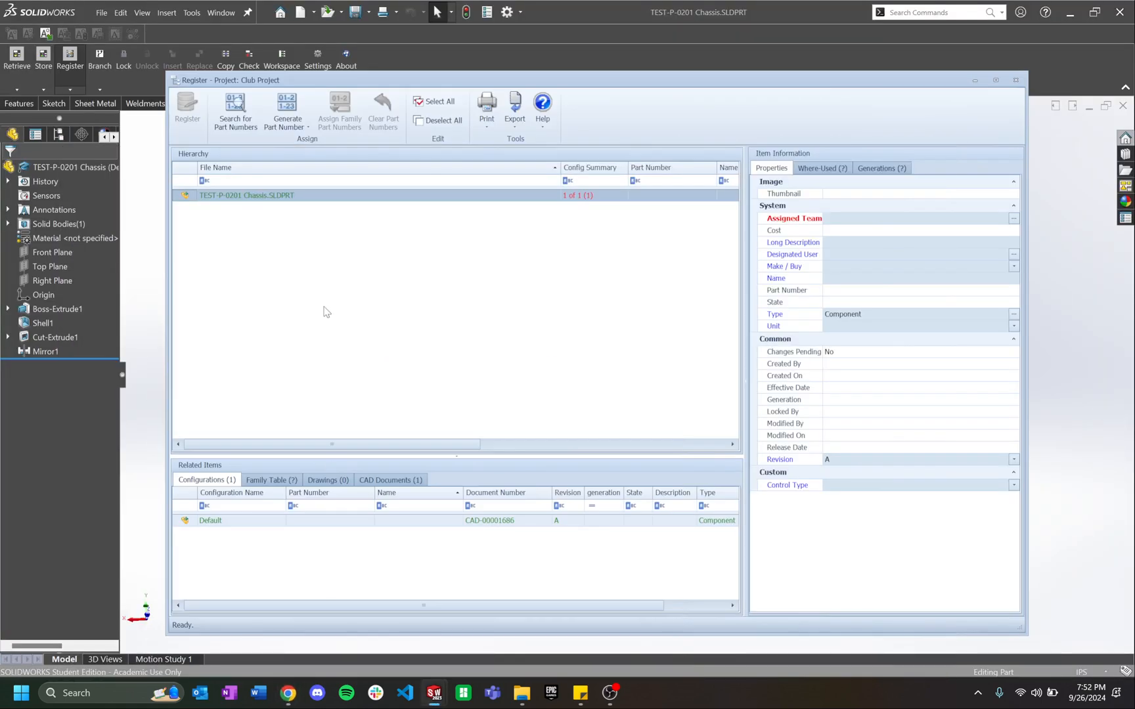
{"action": "left_click", "coordinate": [287, 105]}
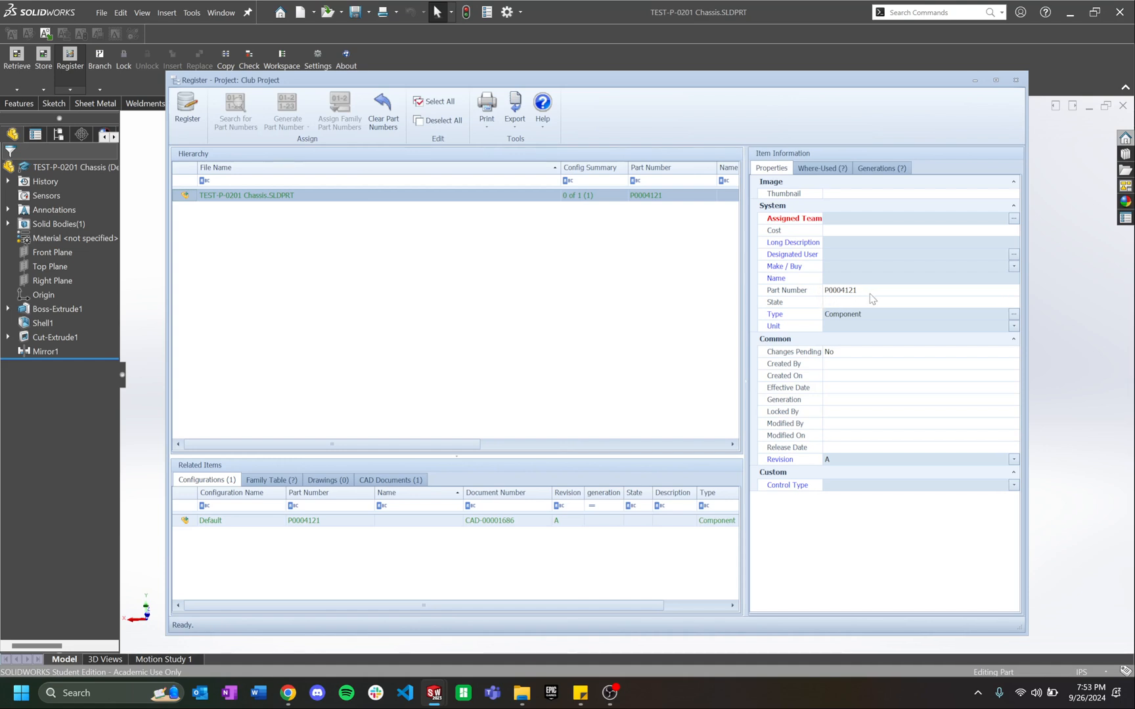
Step: Set Assigned Team and Designated User to Railside Robotics, found by searching railside*
{"action": "double_click", "coordinate": [864, 224]}
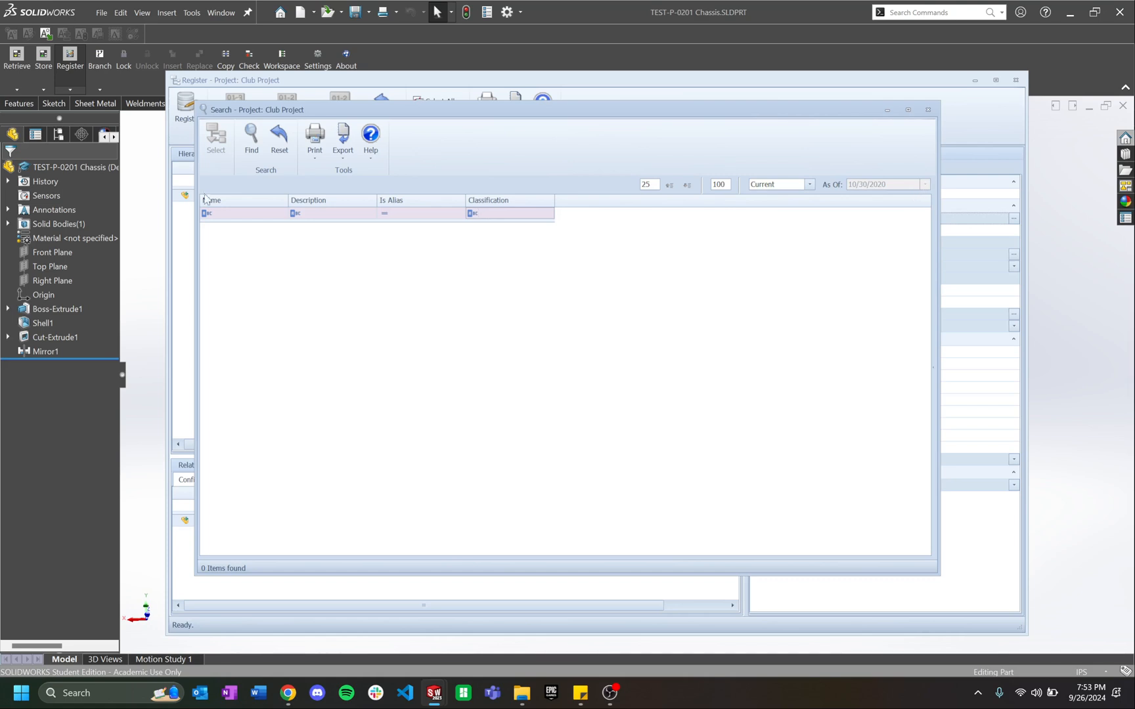
{"action": "type", "text": "railside*"}
{"action": "key", "text": "Return"}
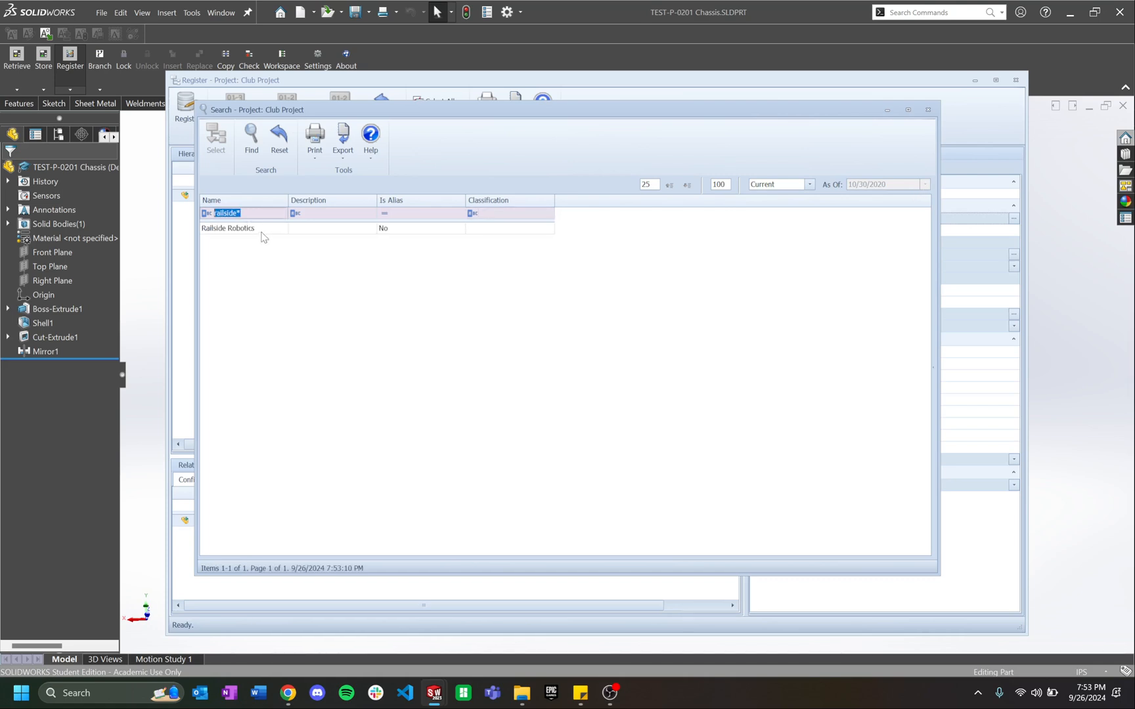
{"action": "left_click", "coordinate": [241, 228]}
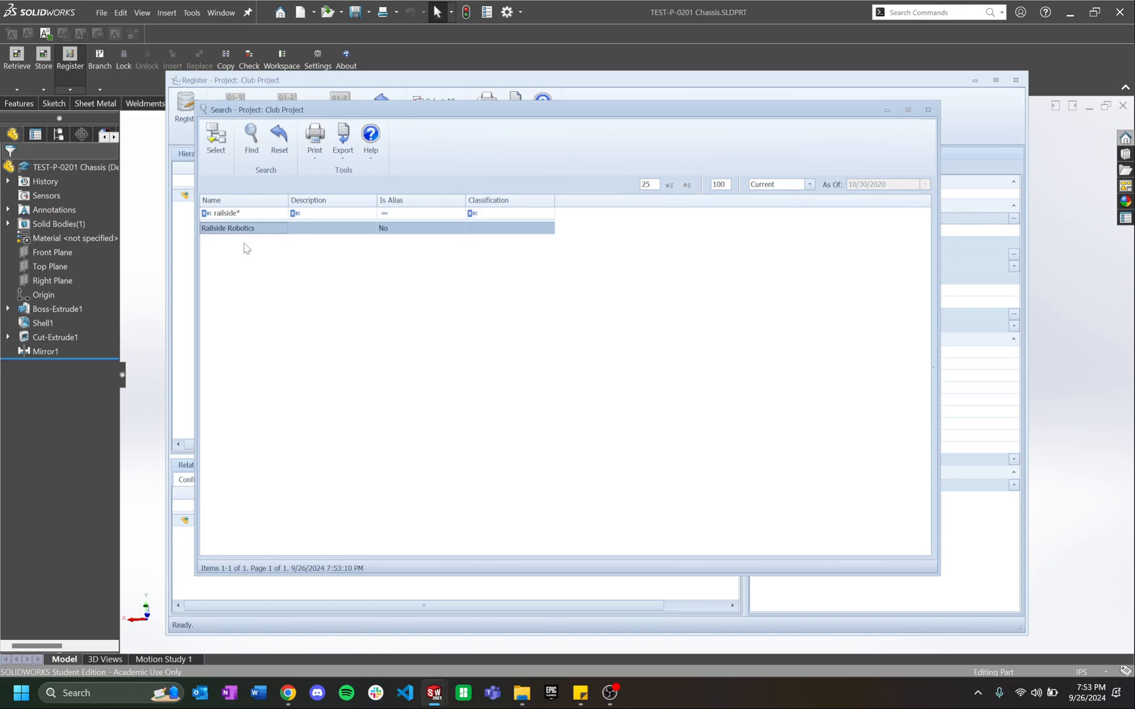
{"action": "left_click", "coordinate": [215, 138]}
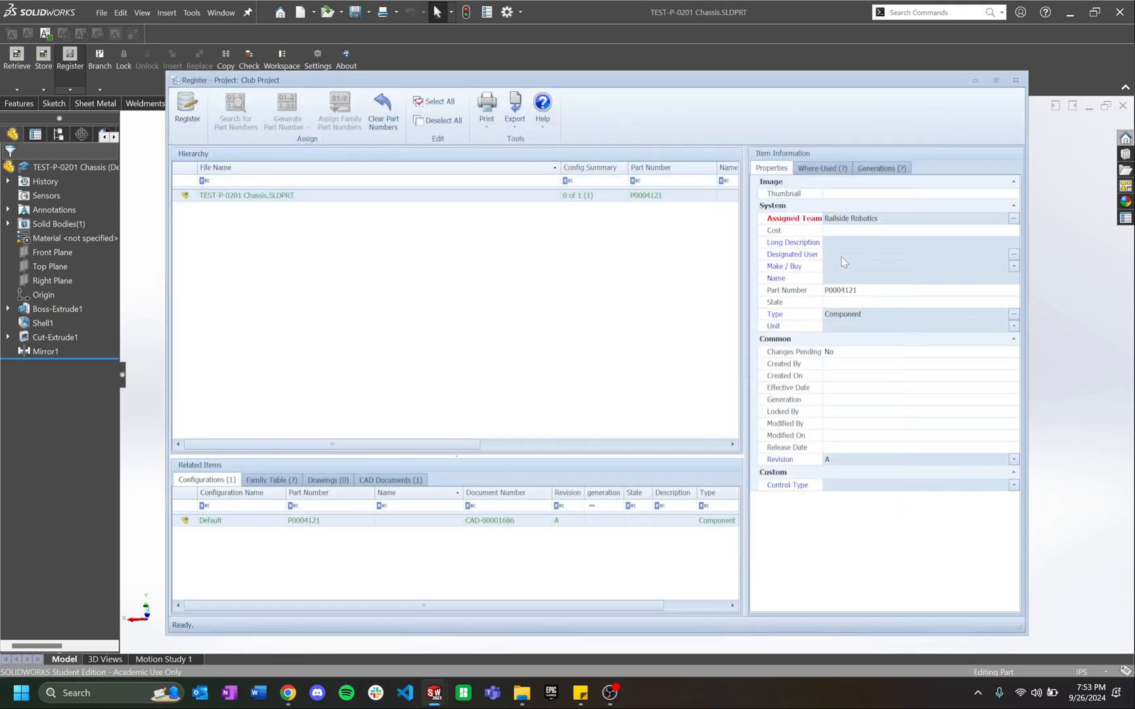
{"action": "double_click", "coordinate": [844, 257]}
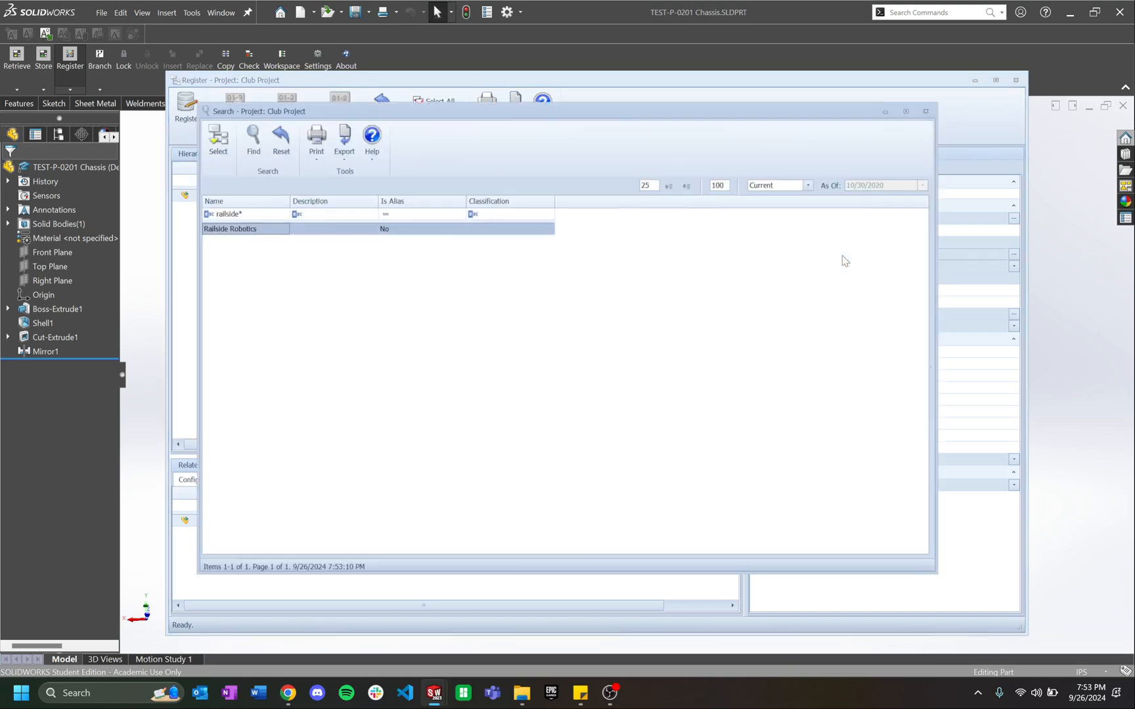
{"action": "left_click", "coordinate": [215, 138]}
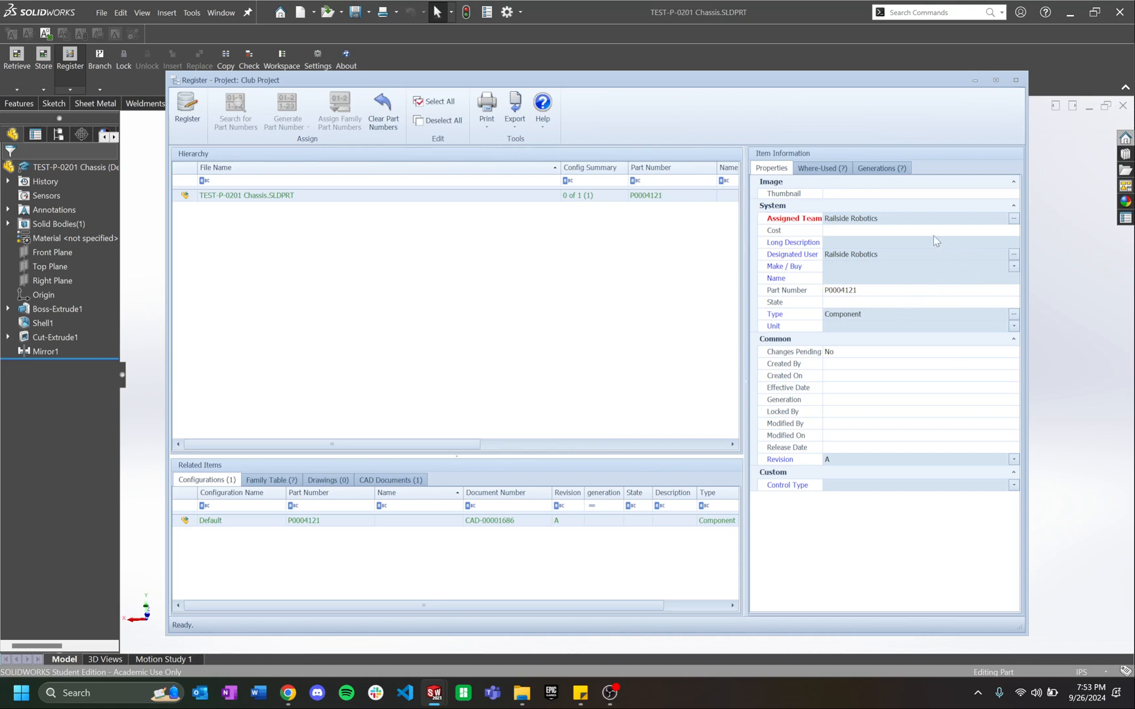
Step: Enter long description 'Robot plastic chassis' and set Make / Buy to Make
{"action": "left_click", "coordinate": [874, 242]}
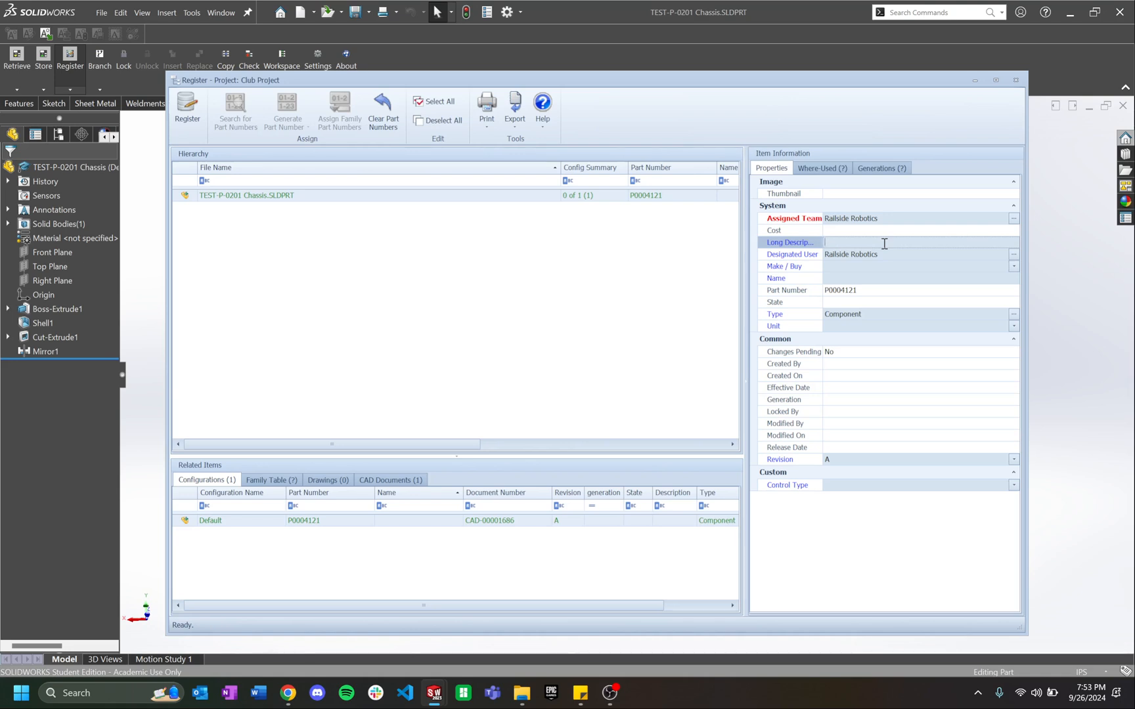
{"action": "type", "text": "Robot plasticcha"}
{"action": "type", "text": "ssis"}
{"action": "left_click", "coordinate": [843, 243]}
{"action": "type", "text": "plastic"}
{"action": "left_click", "coordinate": [841, 267]}
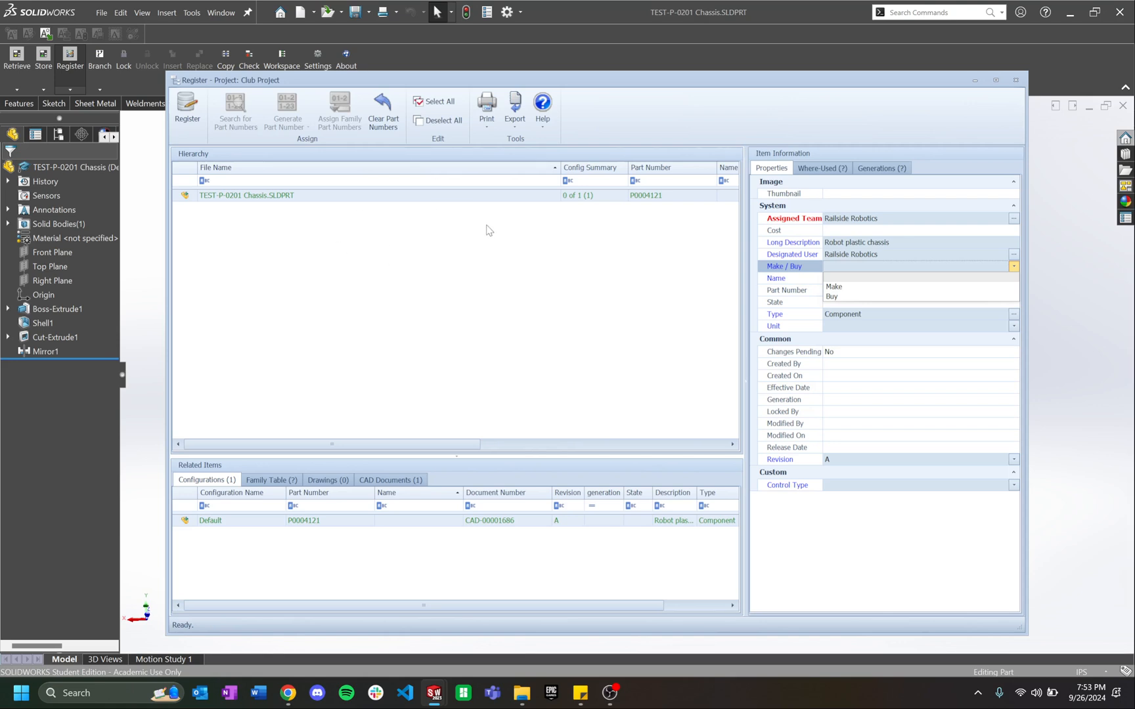
{"action": "left_click", "coordinate": [853, 287]}
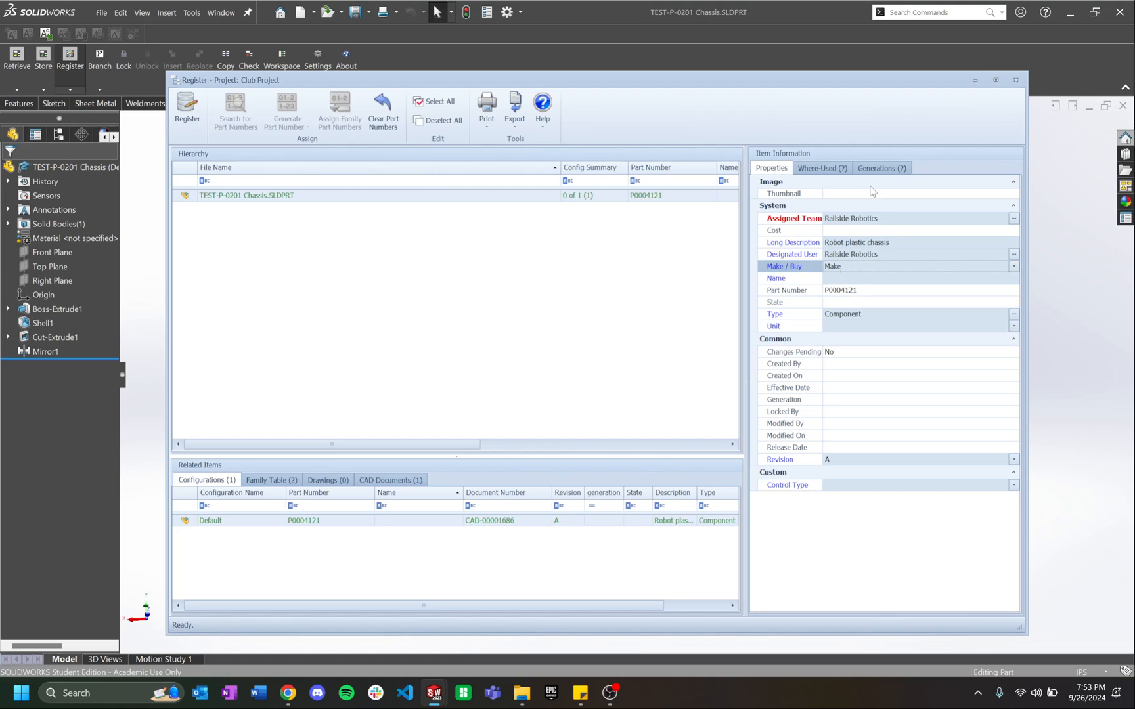
{"action": "left_click", "coordinate": [851, 278]}
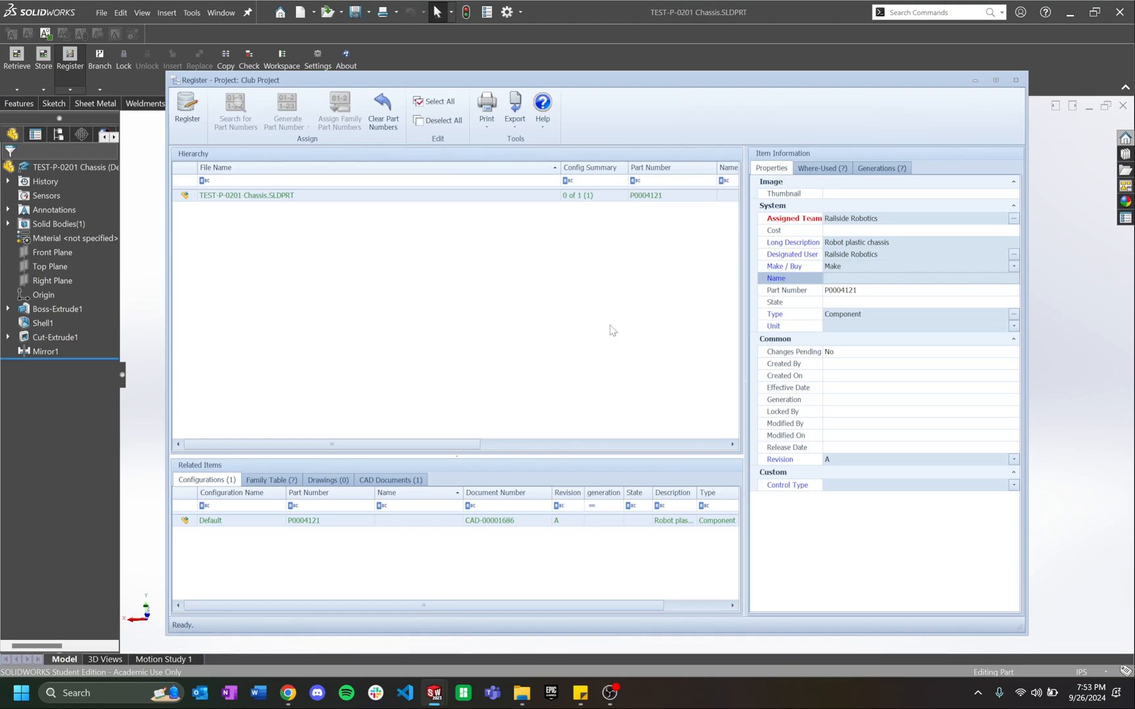
Step: Open the PDM Overview deck from Educational Resources and show the Part Naming Convention slide
{"action": "left_click", "coordinate": [287, 692]}
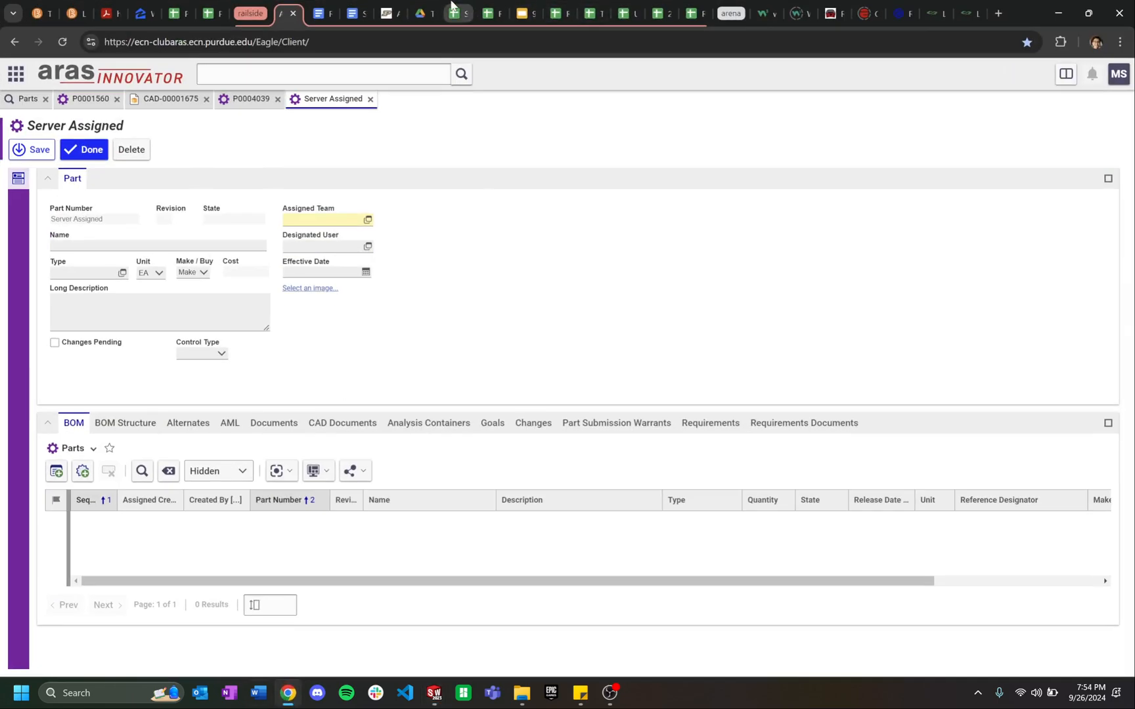
{"action": "left_click", "coordinate": [317, 12]}
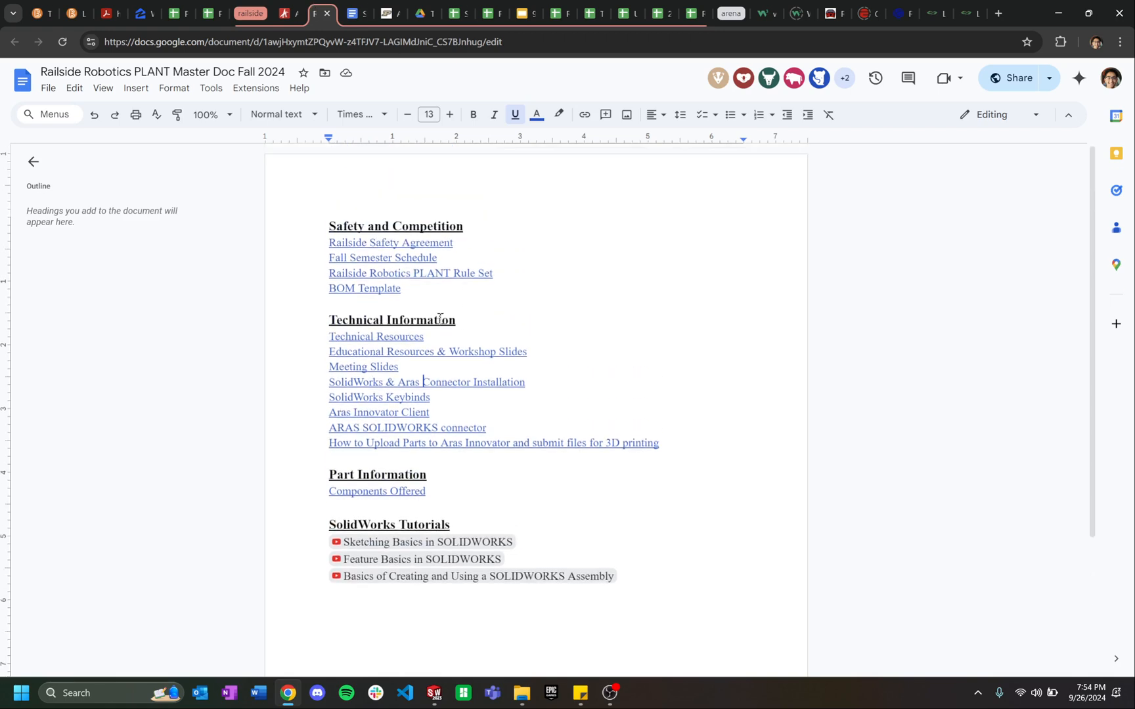
{"action": "left_click", "coordinate": [473, 350]}
{"action": "left_click", "coordinate": [421, 373]}
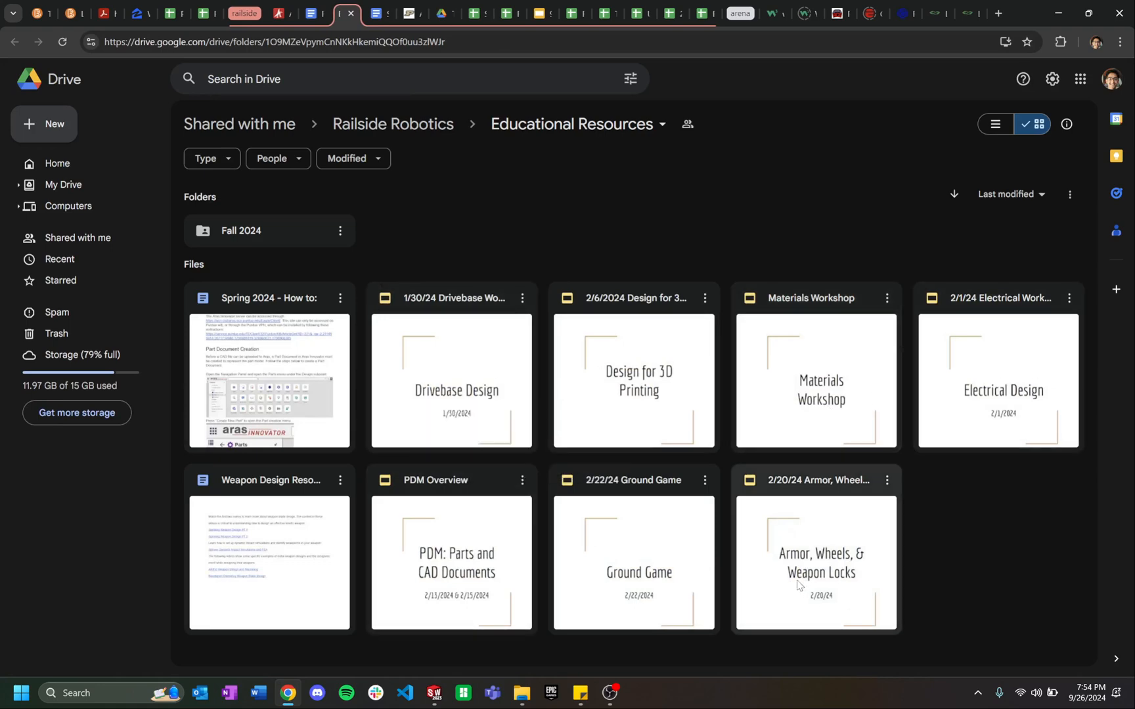
{"action": "double_click", "coordinate": [502, 559]}
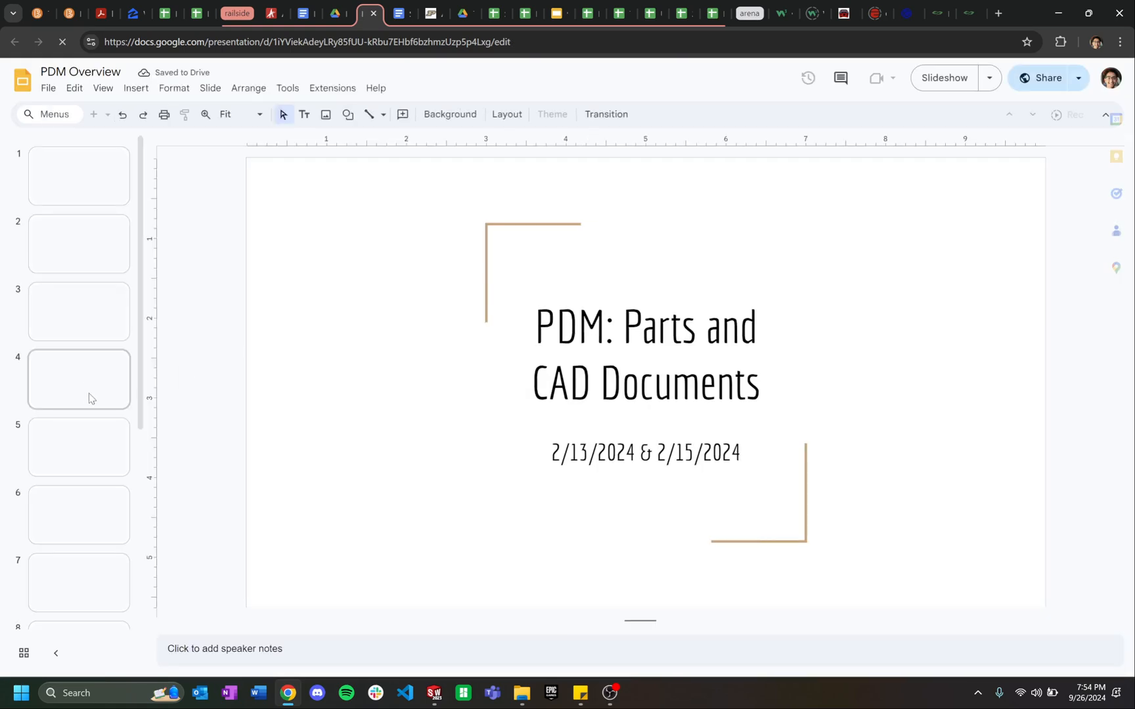
{"action": "scroll", "coordinate": [92, 394], "scroll_direction": "down", "scroll_amount": 5}
{"action": "left_click", "coordinate": [100, 316]}
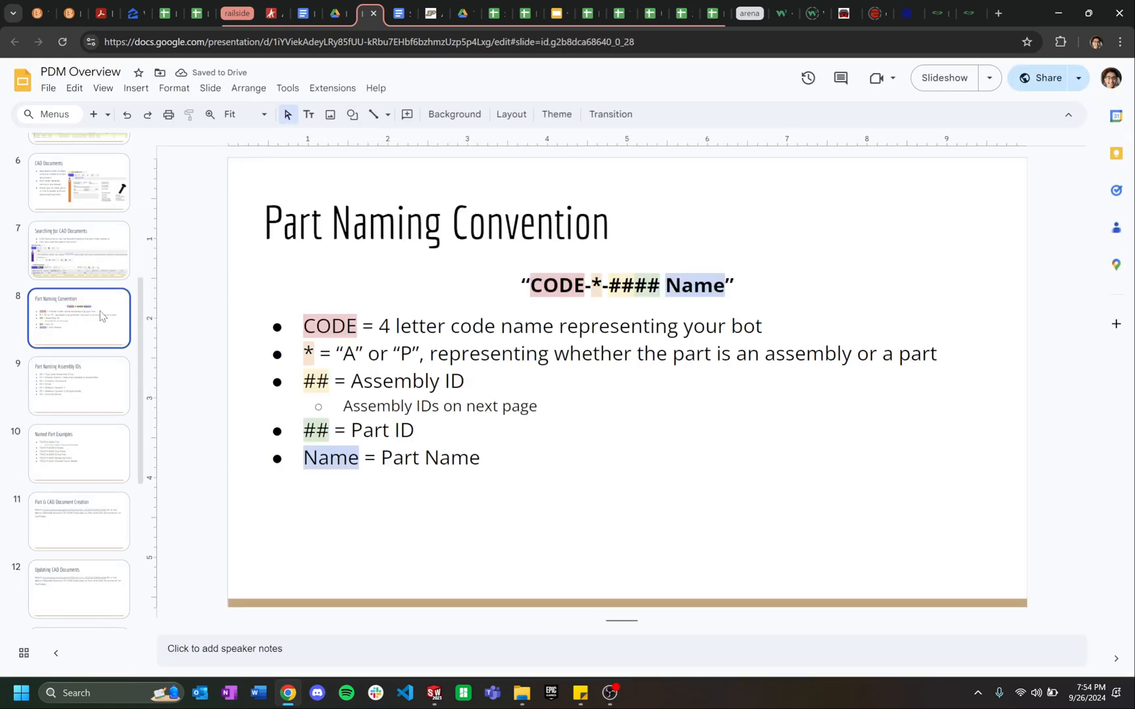
Step: Check CODE in the naming format, then view the Assembly IDs slide listing codes 00–06
{"action": "double_click", "coordinate": [571, 292]}
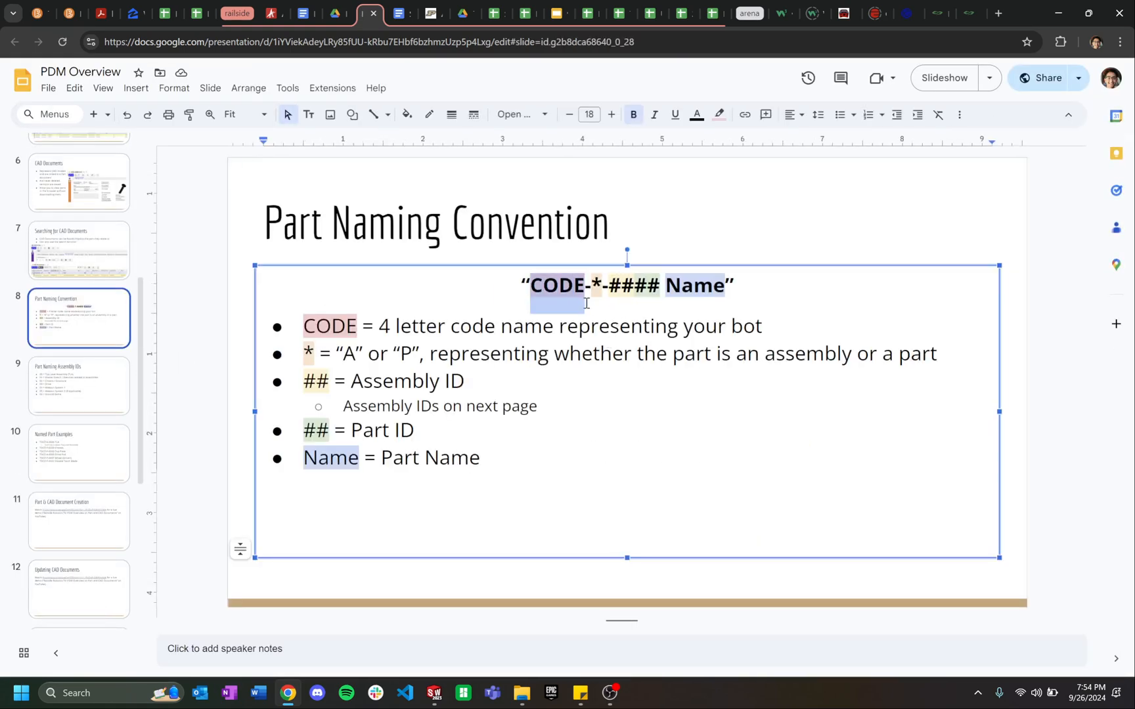
{"action": "left_click", "coordinate": [597, 285]}
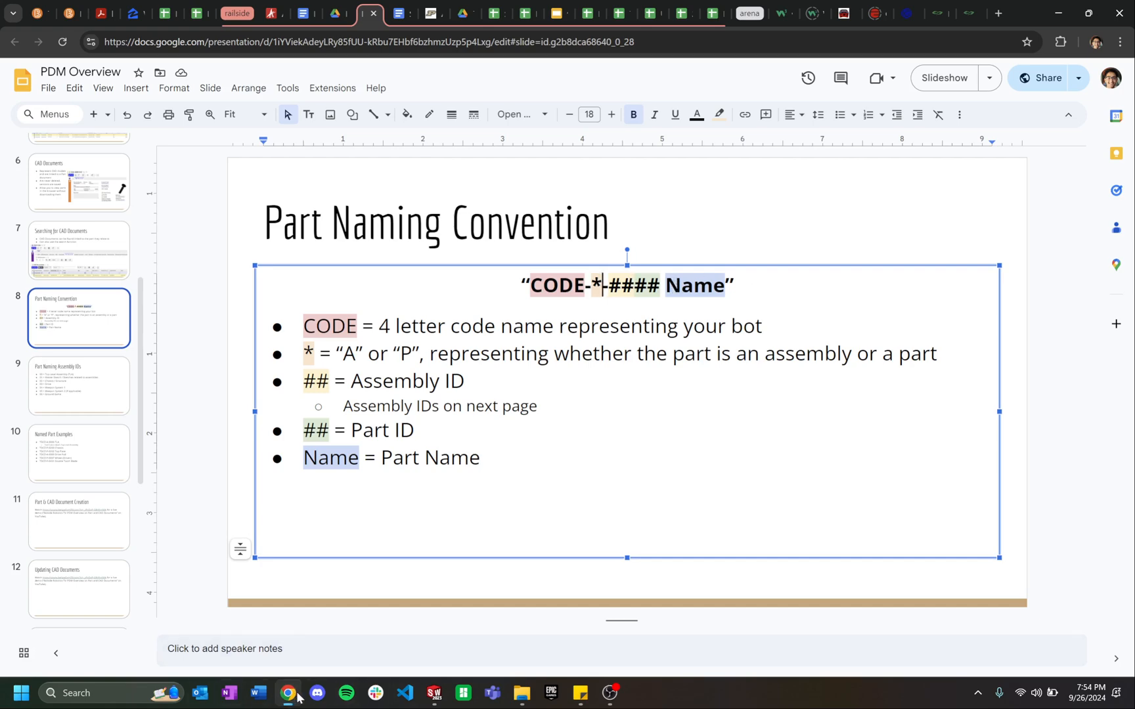
{"action": "left_click", "coordinate": [99, 394]}
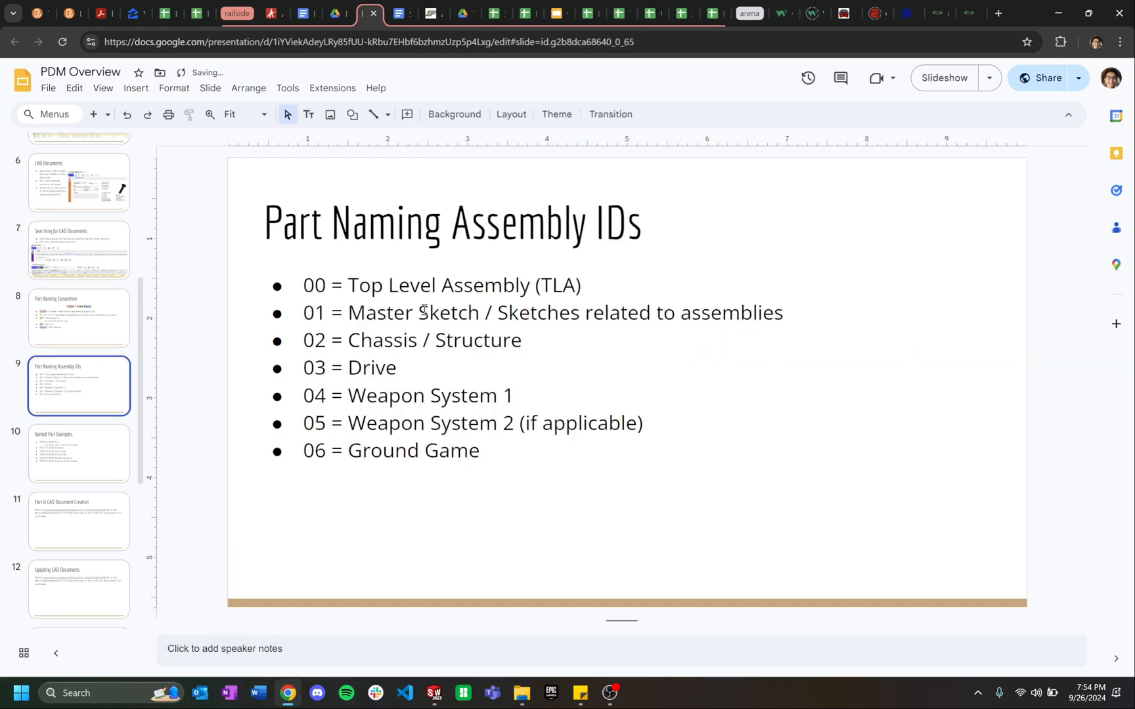
{"action": "left_click", "coordinate": [288, 693]}
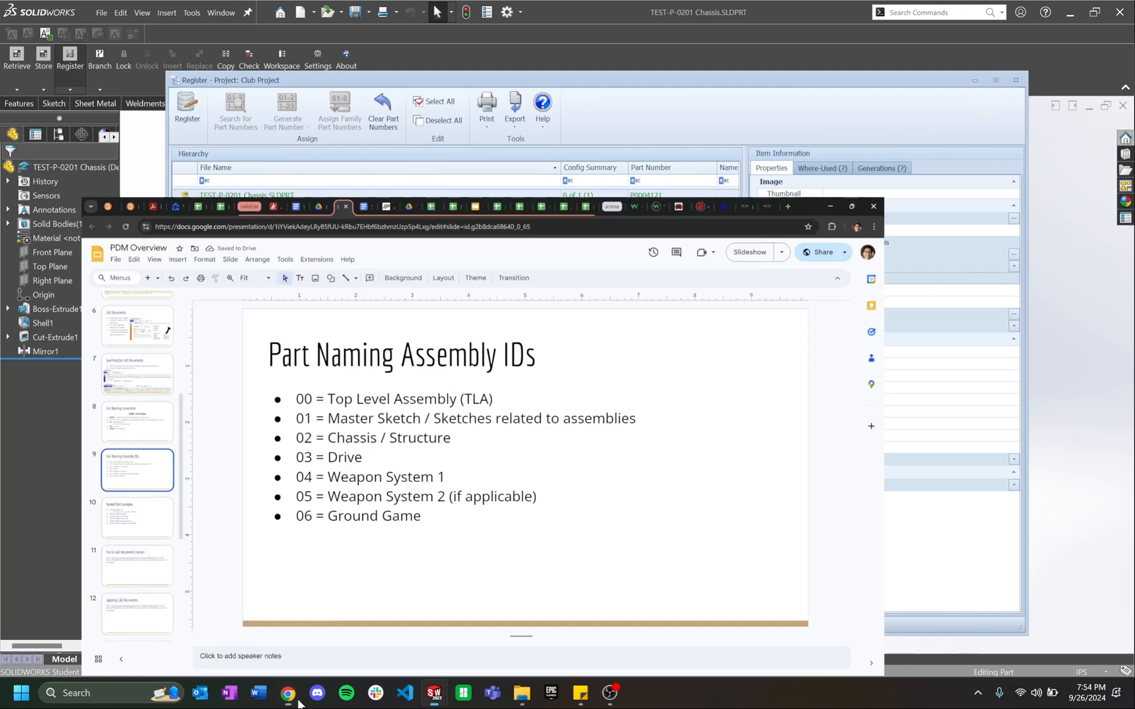
{"action": "left_click_drag", "start_coordinate": [535, 81], "coordinate": [571, 69]}
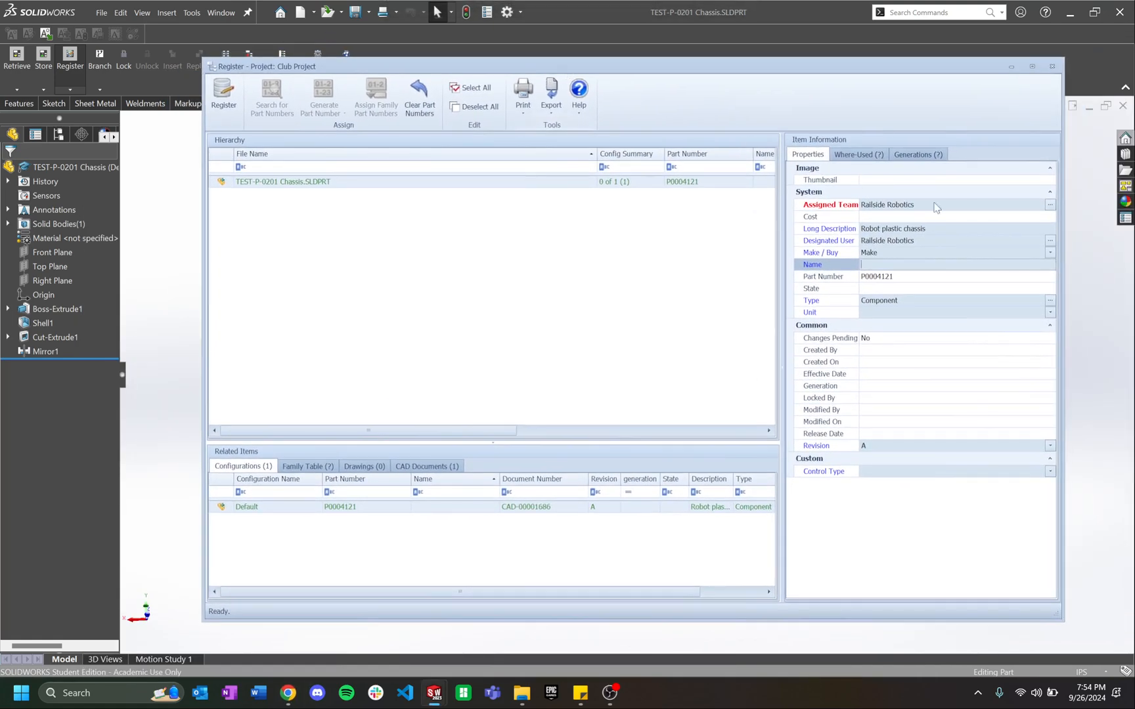
{"action": "left_click", "coordinate": [288, 693]}
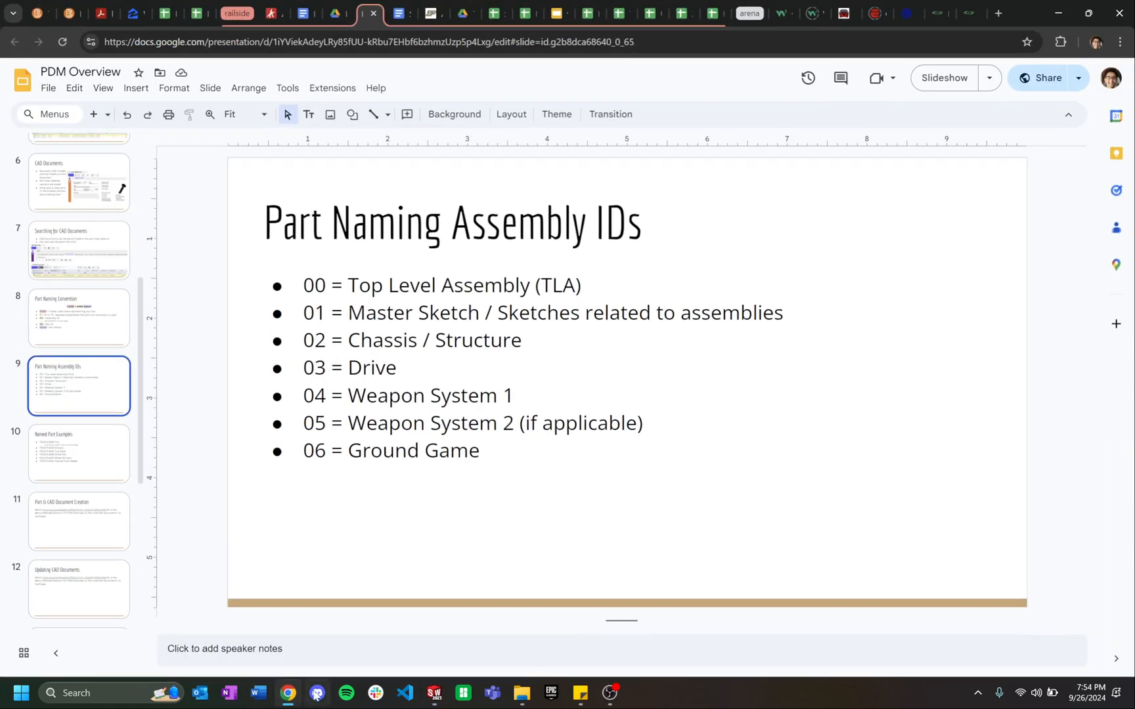
{"action": "left_click", "coordinate": [288, 693]}
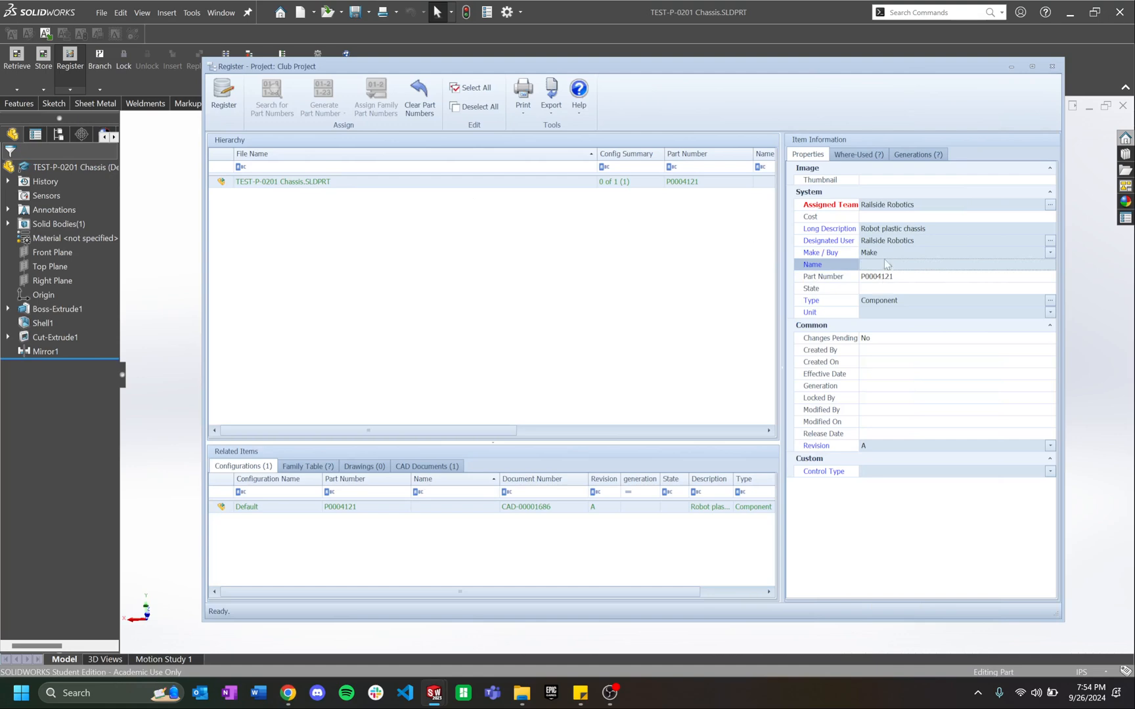
Step: Enter 'TEST-P-0201 Chassis' as the registration Name
{"action": "type", "text": "TEST-P-"}
{"action": "type", "text": "0201 Chassis"}
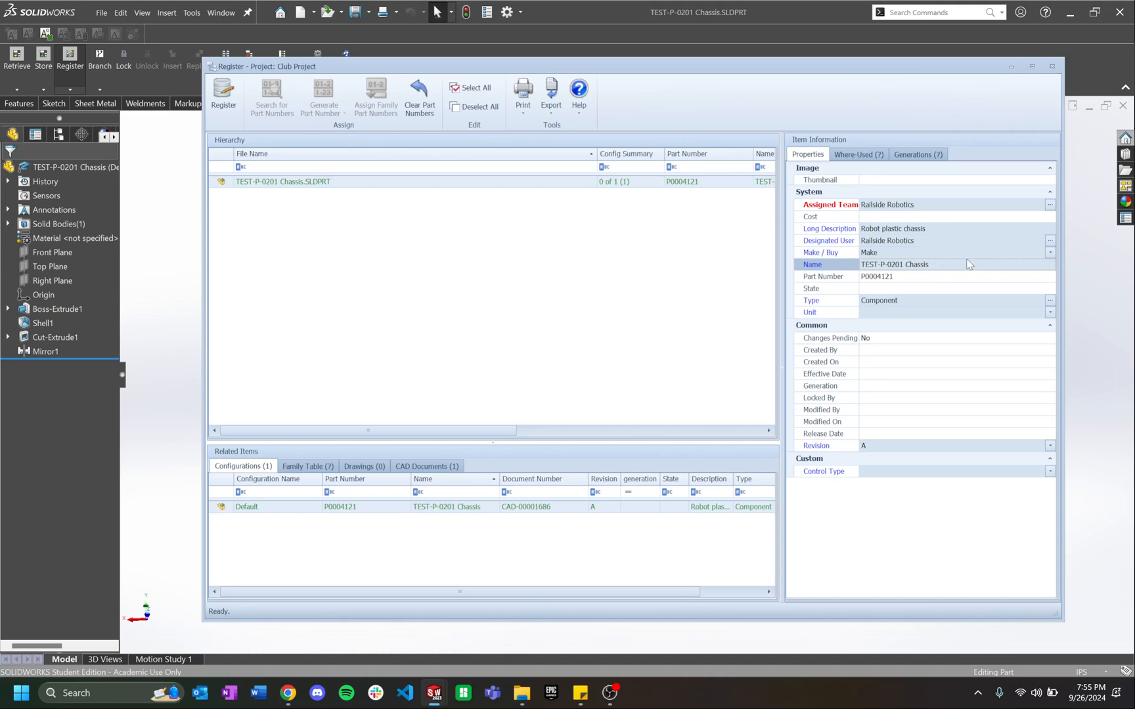
Step: Set the chassis Type to Component/Company Part and its Unit to IN
{"action": "left_click", "coordinate": [908, 300]}
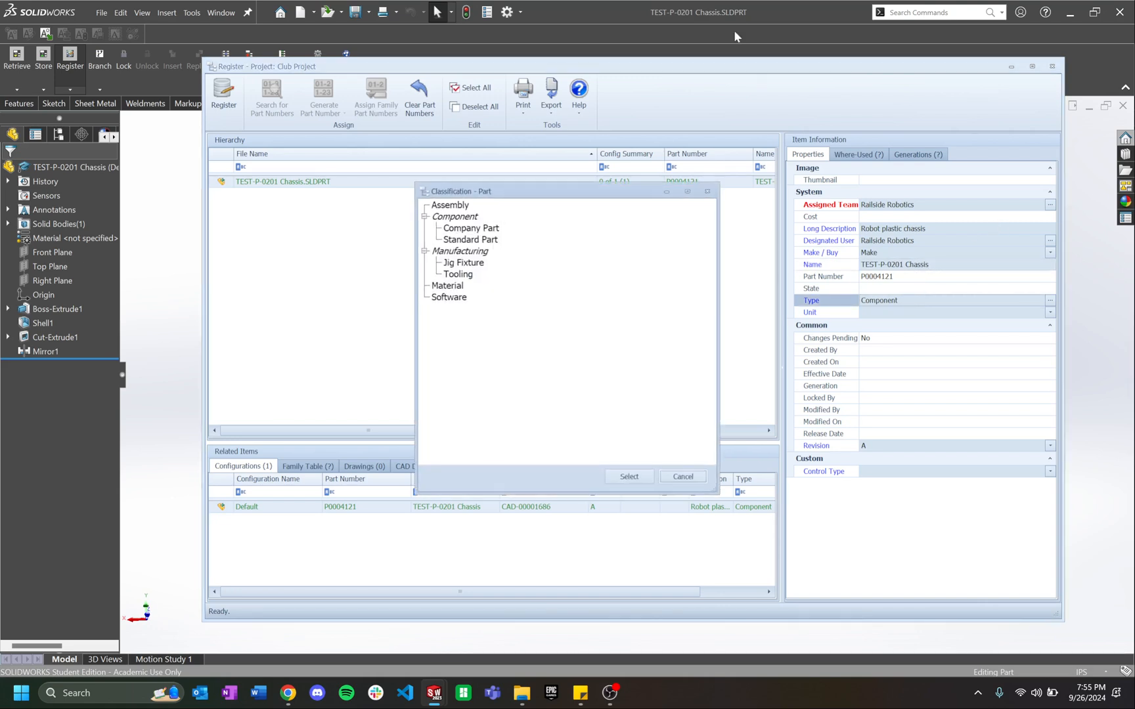
{"action": "left_click", "coordinate": [460, 227]}
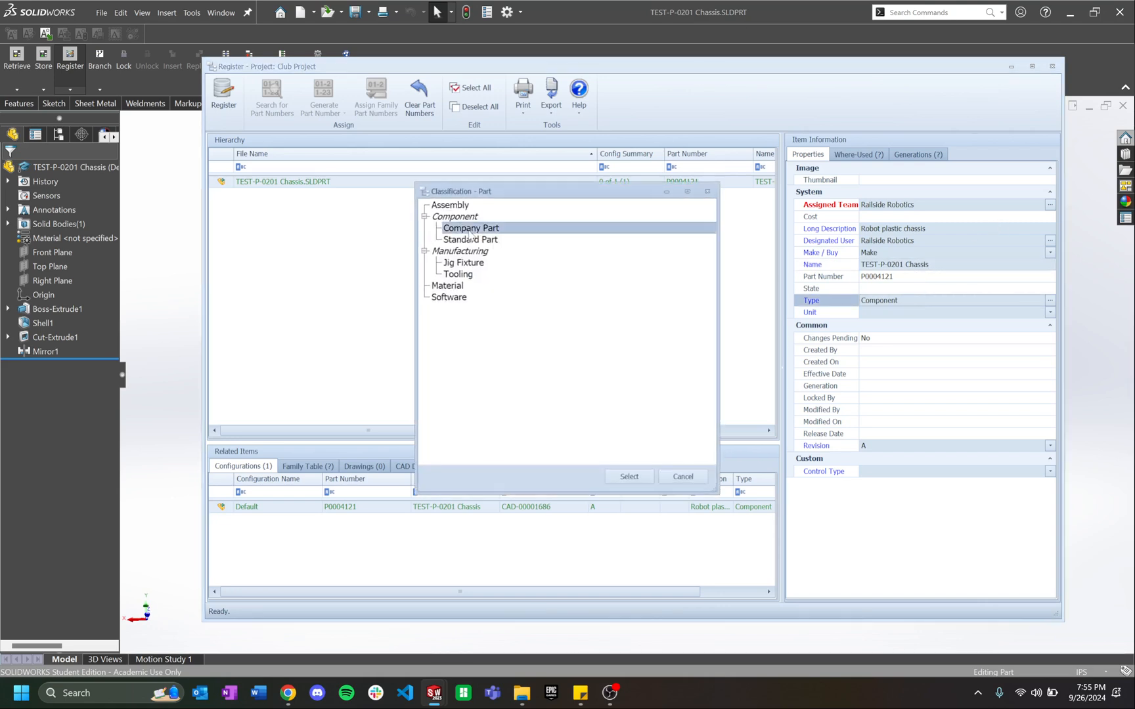
{"action": "left_click", "coordinate": [629, 476]}
{"action": "left_click", "coordinate": [875, 313]}
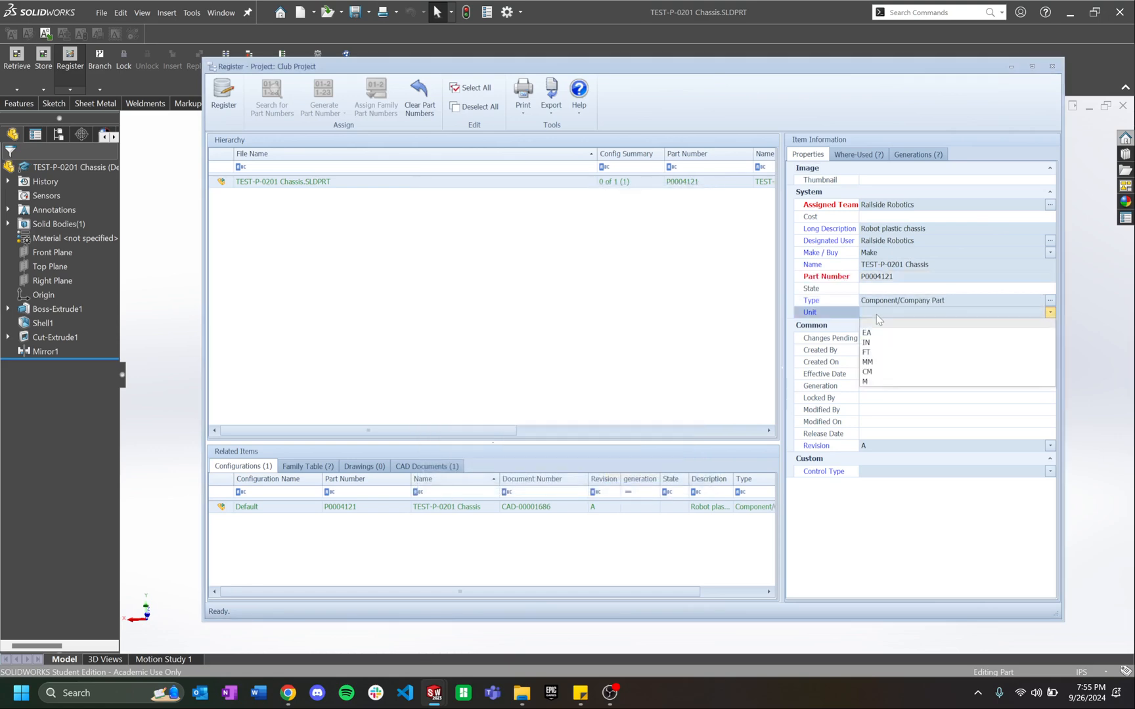
{"action": "left_click", "coordinate": [910, 342]}
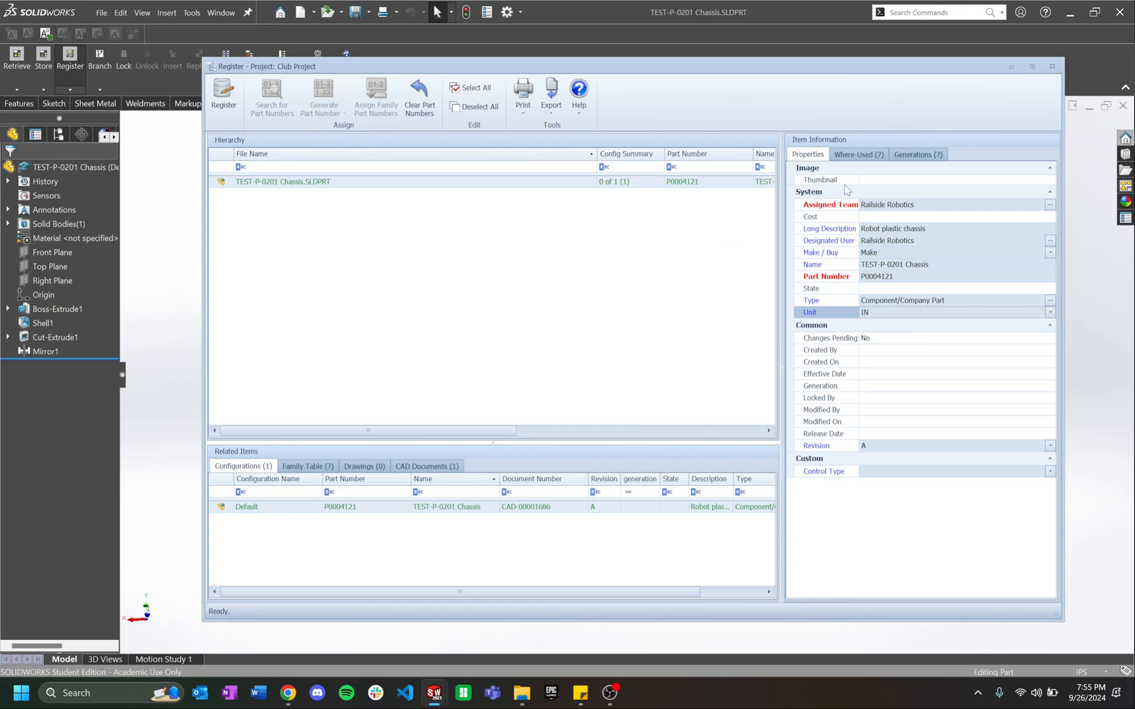
{"action": "left_click", "coordinate": [288, 693]}
{"action": "left_click", "coordinate": [280, 12]}
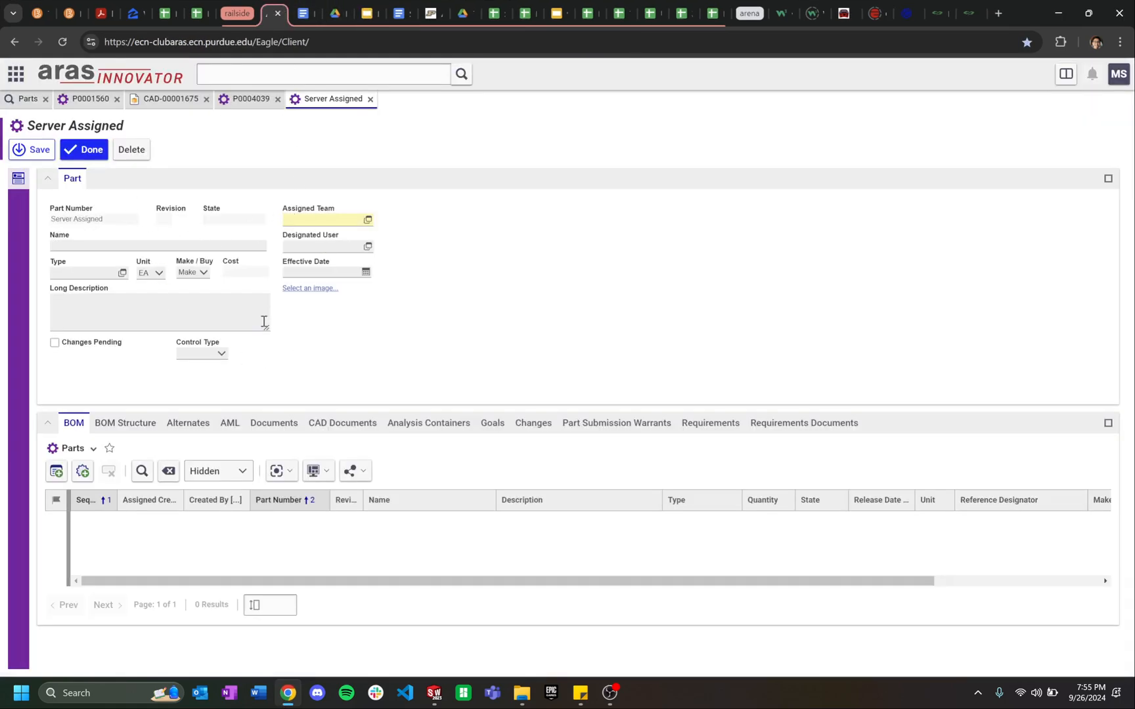
Step: Minimize the Aras browser to bring SOLIDWORKS' chassis registration window back
{"action": "left_click", "coordinate": [288, 693]}
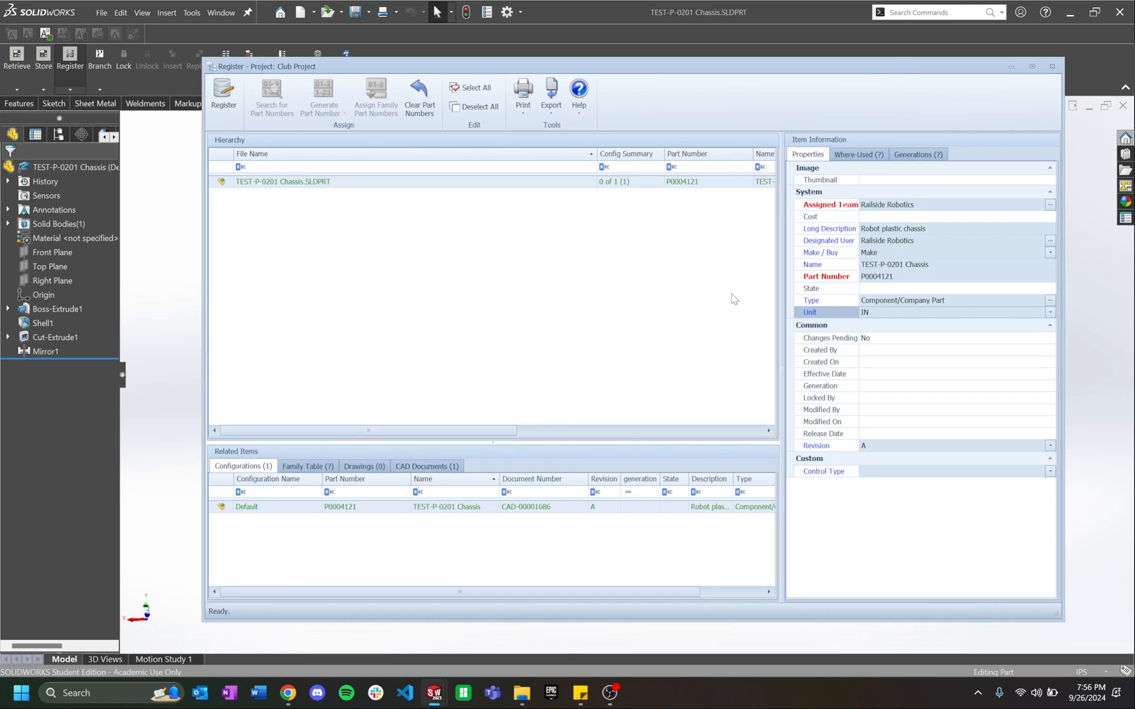
Step: Open the chassis CAD document and check its Authoring Tool, Assigned Creator and Designated User properties
{"action": "left_click", "coordinate": [442, 467]}
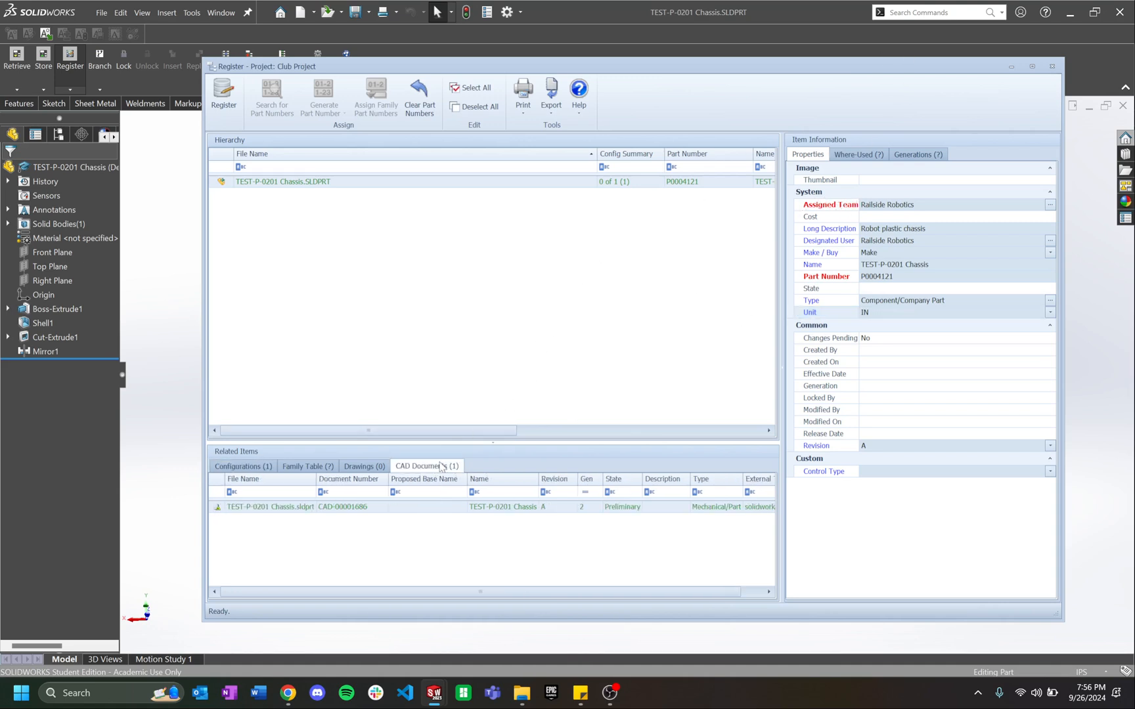
{"action": "left_click", "coordinate": [511, 510]}
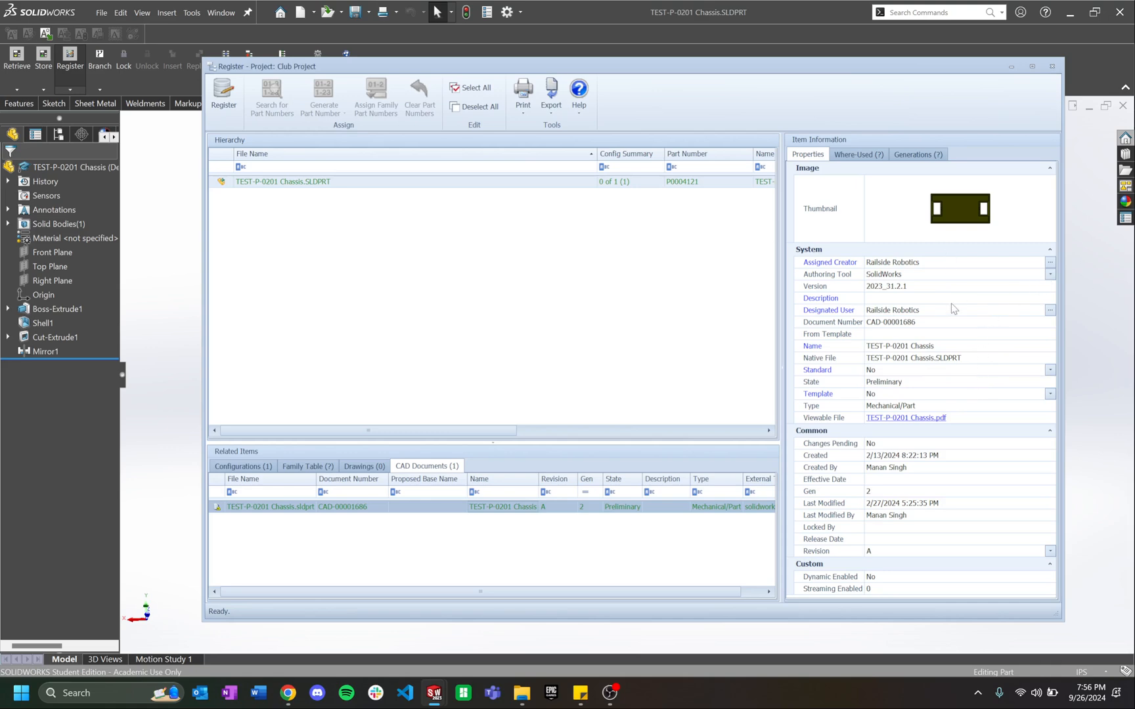
{"action": "left_click", "coordinate": [1053, 275]}
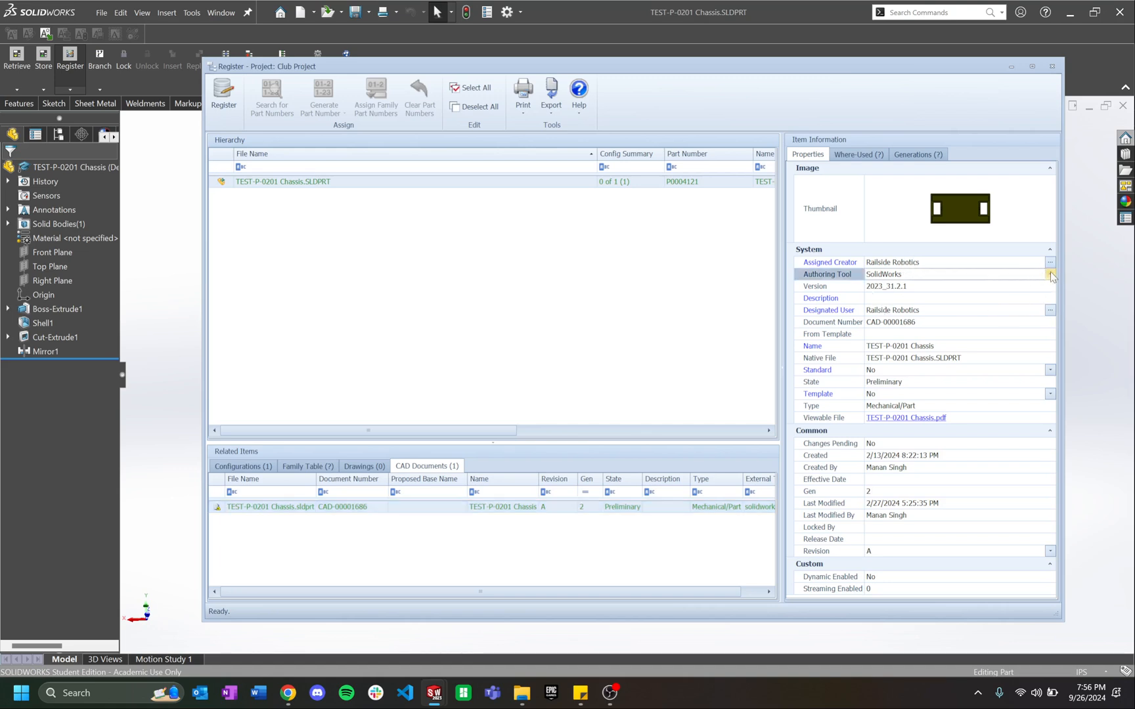
{"action": "left_click", "coordinate": [1048, 265]}
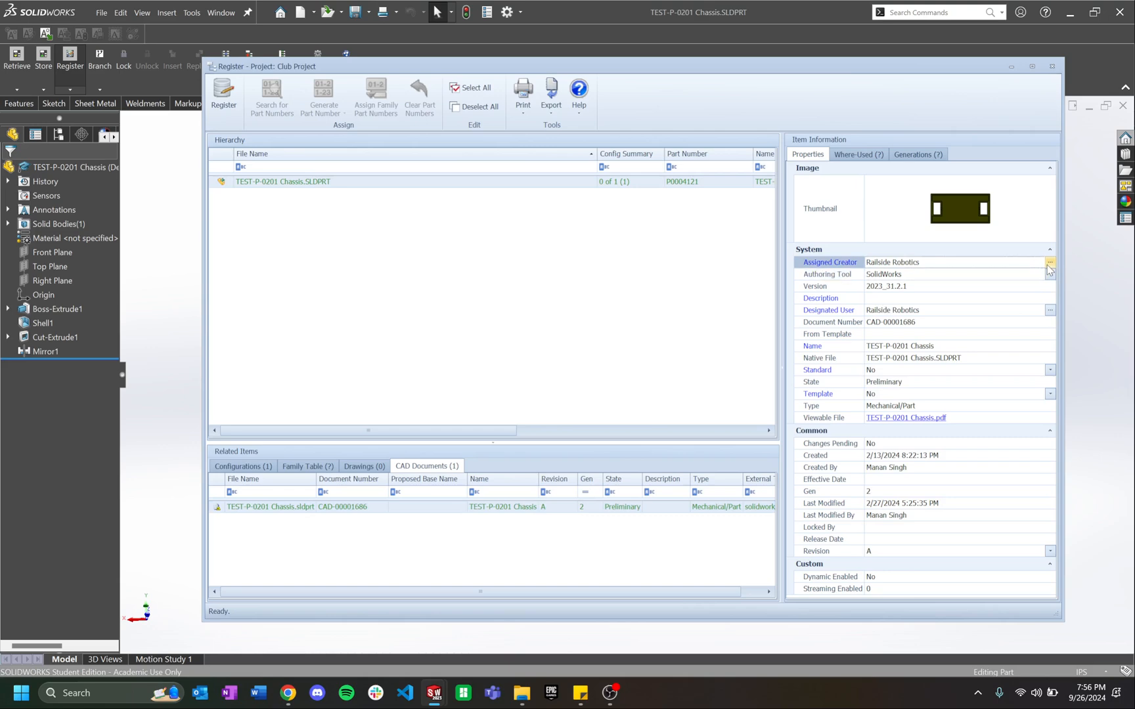
{"action": "left_click", "coordinate": [908, 275]}
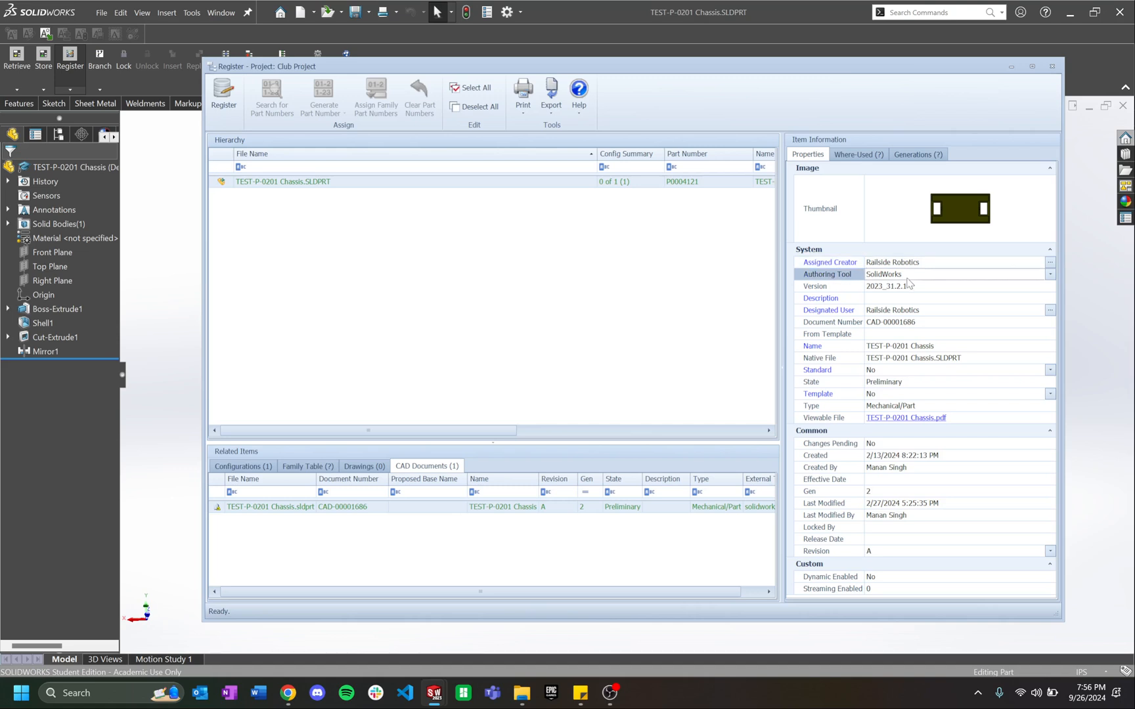
{"action": "left_click", "coordinate": [922, 314]}
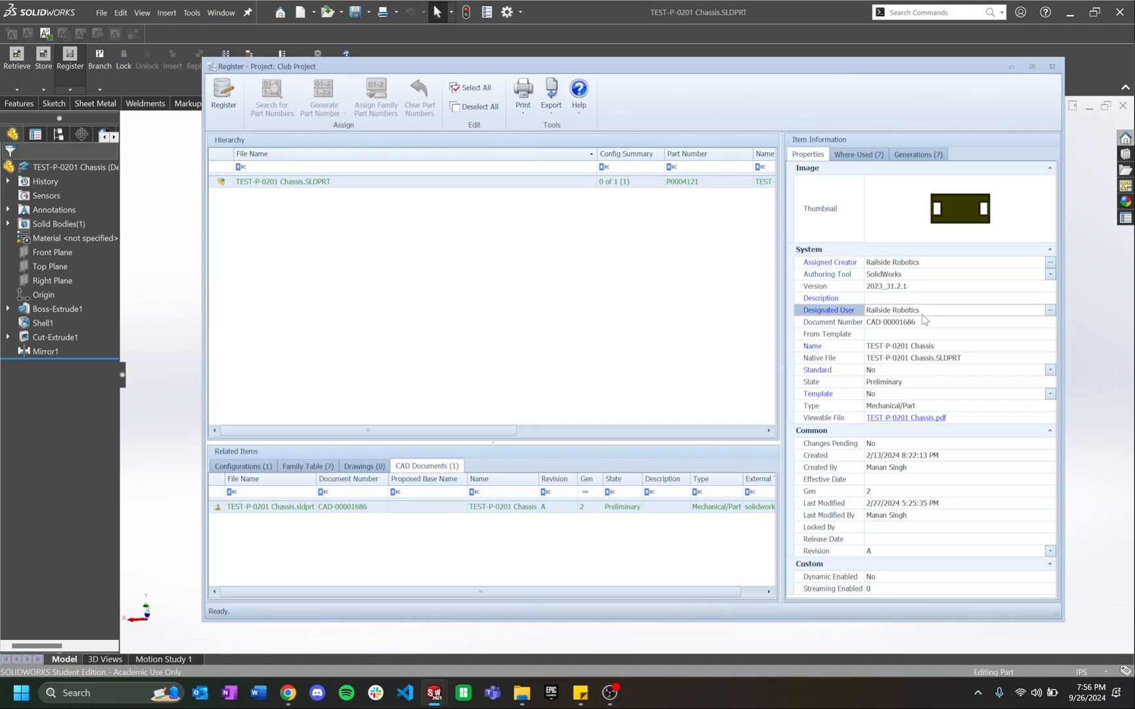
Step: Check the Name, Standard, Template and Type properties, then register the chassis part to Aras
{"action": "left_click", "coordinate": [950, 349]}
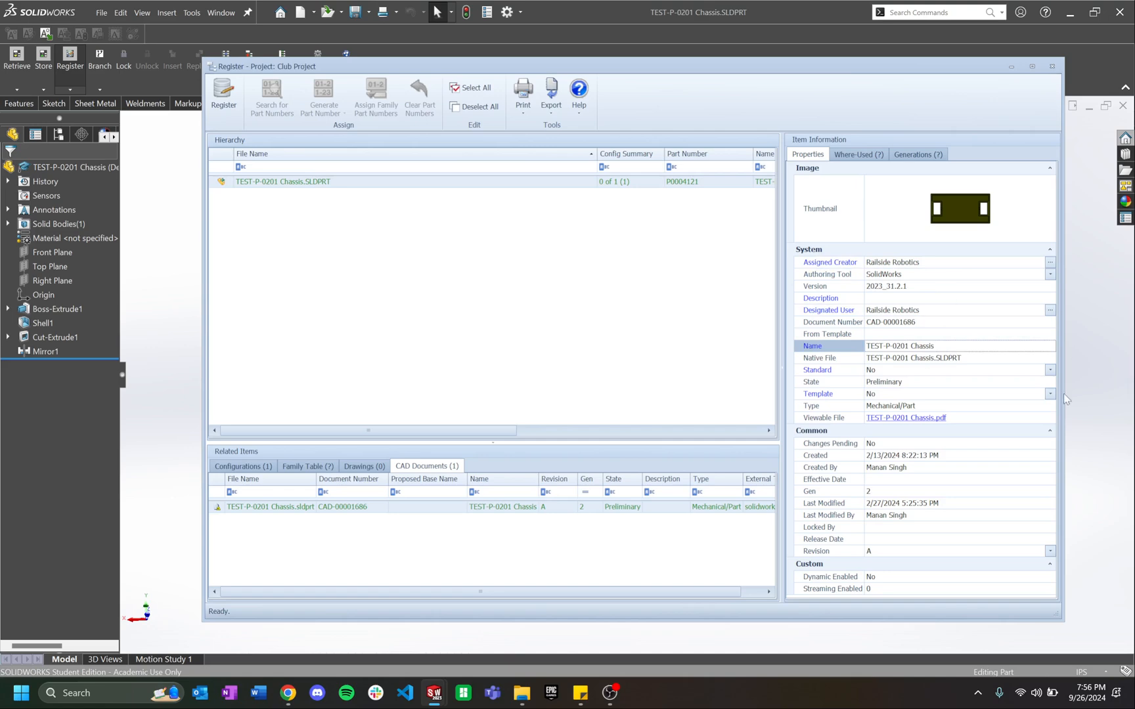
{"action": "left_click", "coordinate": [949, 373]}
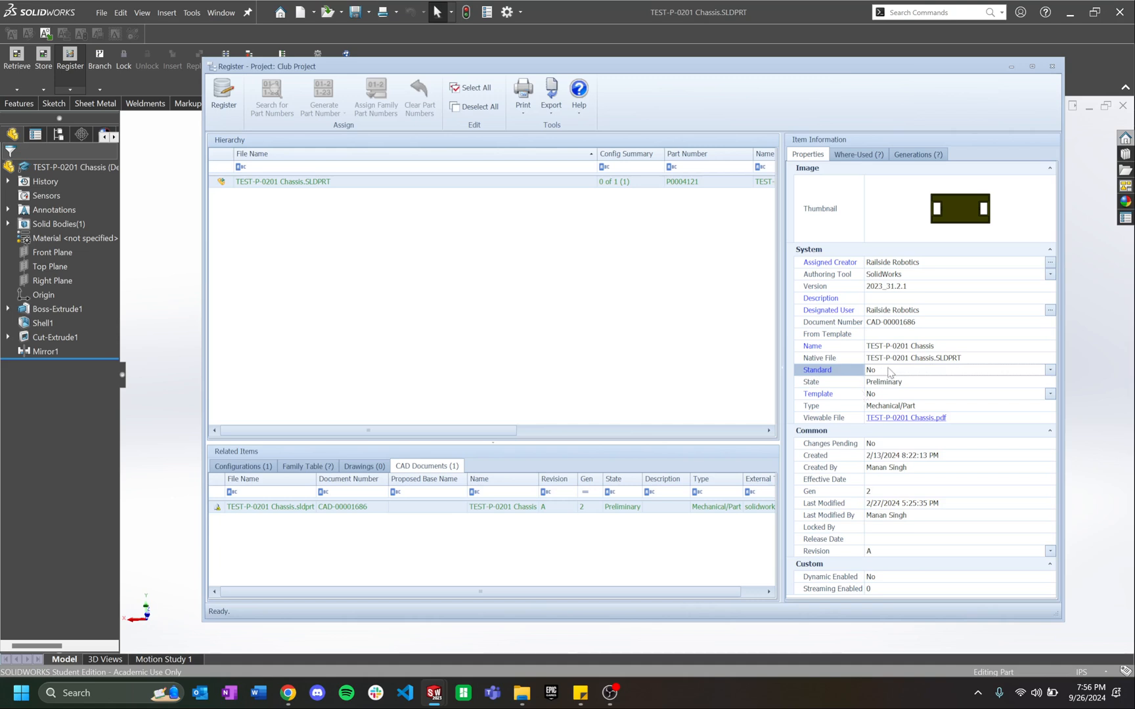
{"action": "left_click", "coordinate": [997, 396]}
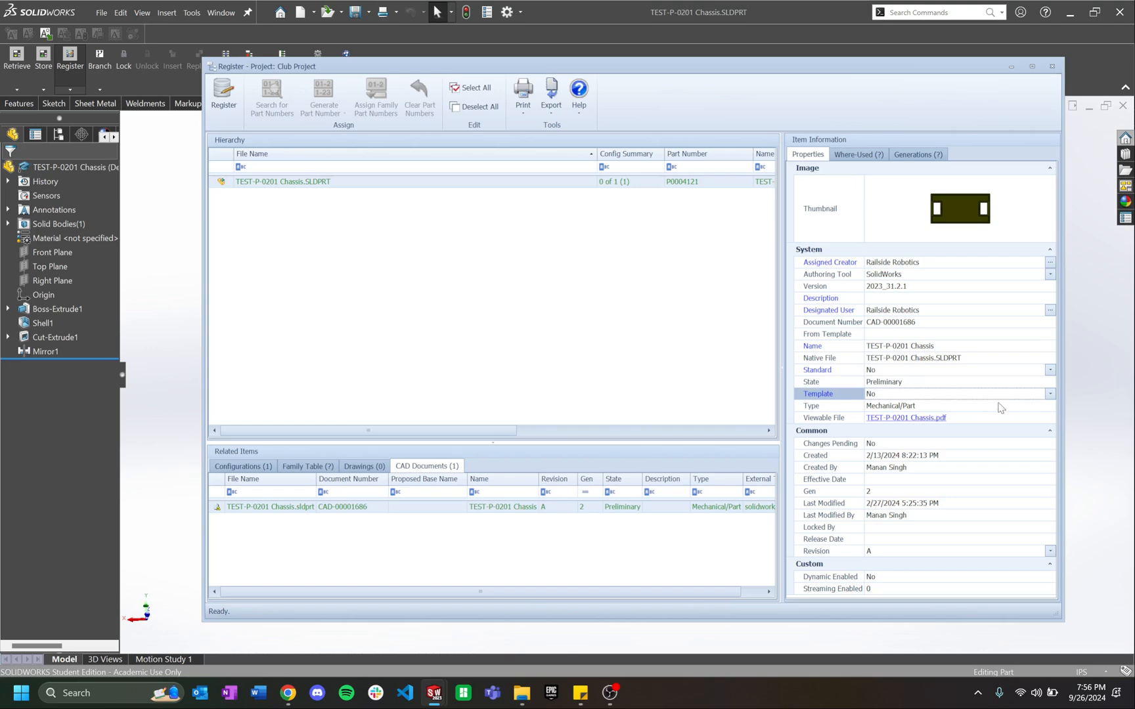
{"action": "left_click", "coordinate": [998, 411]}
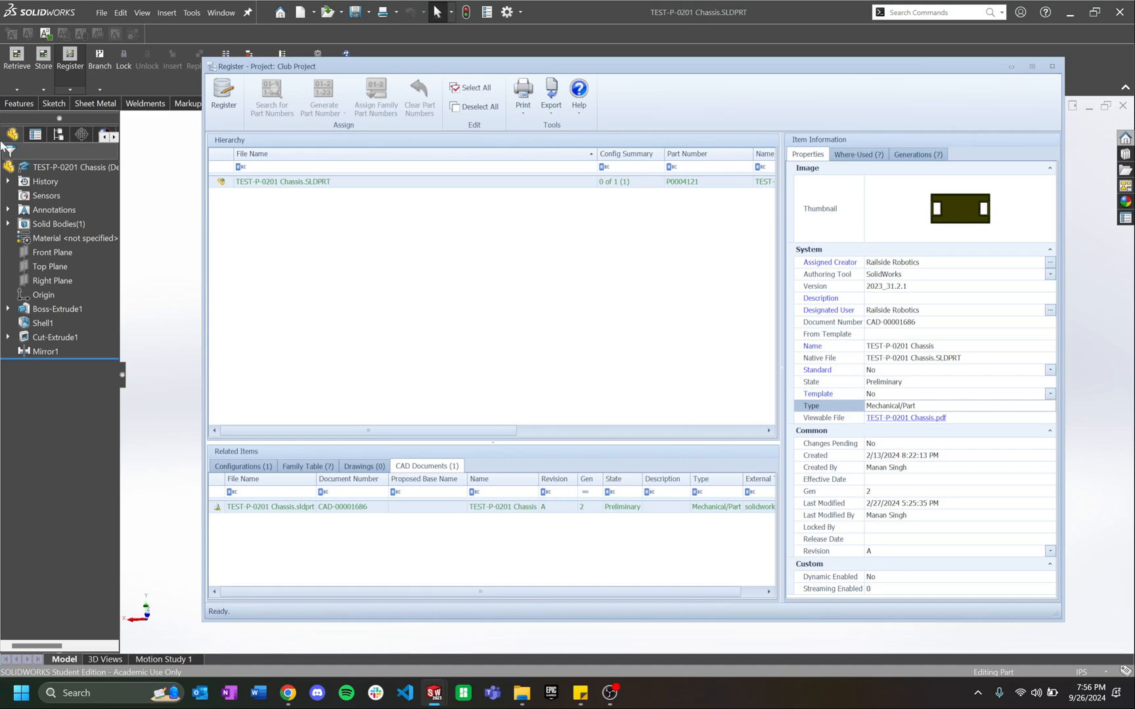
{"action": "left_click", "coordinate": [230, 112]}
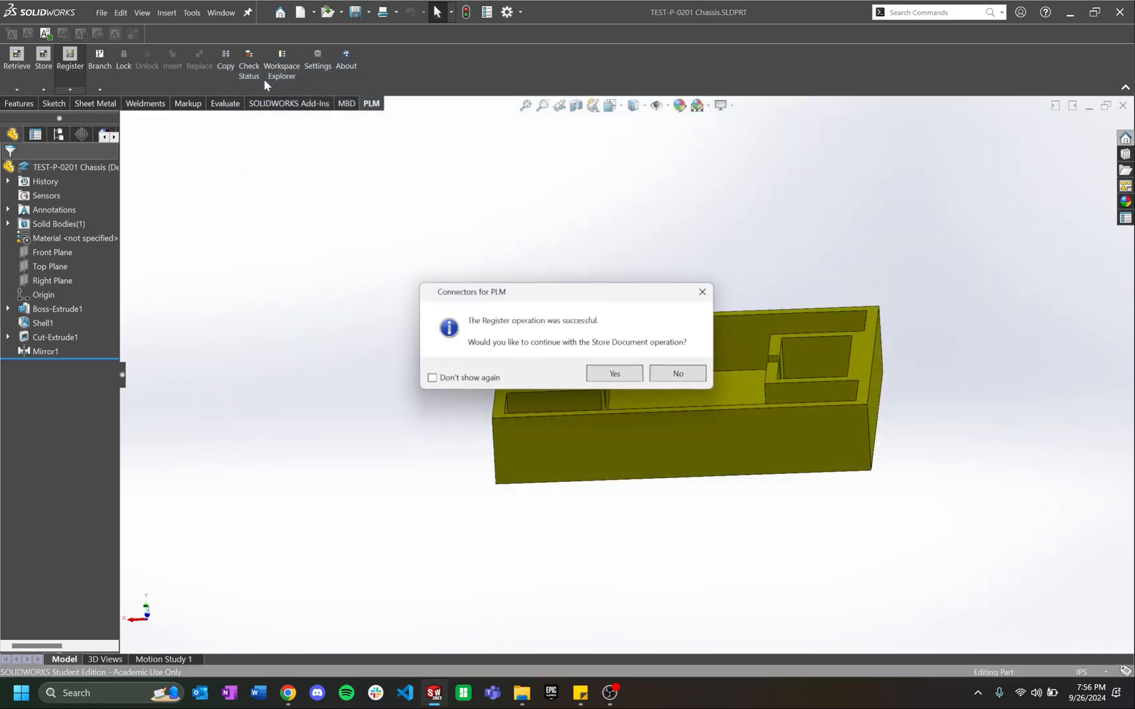
Step: Continue to Store Document, accept the modified chassis copy, and store the chassis in Aras
{"action": "left_click", "coordinate": [606, 375]}
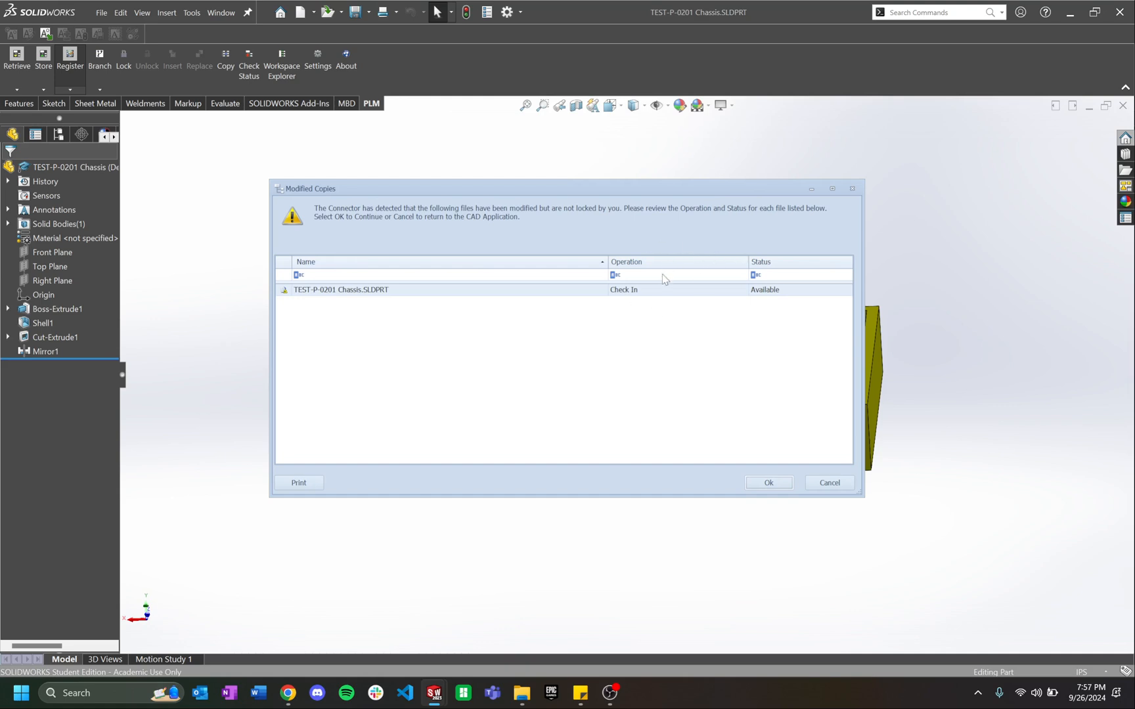
{"action": "left_click", "coordinate": [769, 482]}
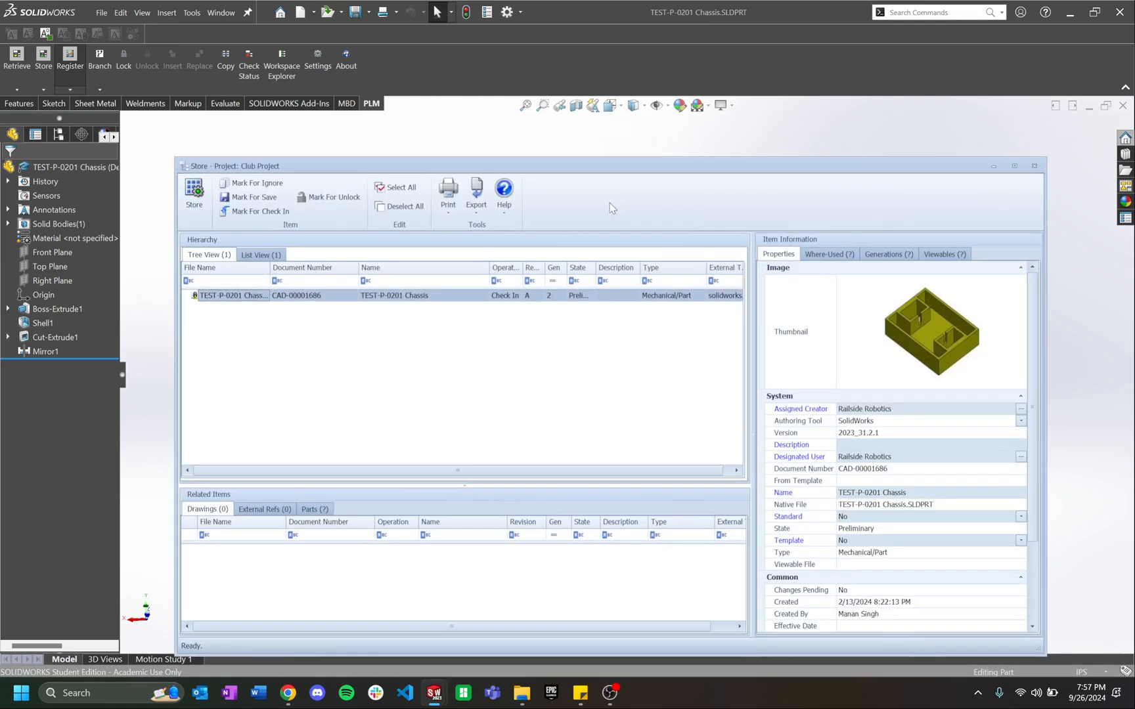
{"action": "left_click", "coordinate": [193, 197]}
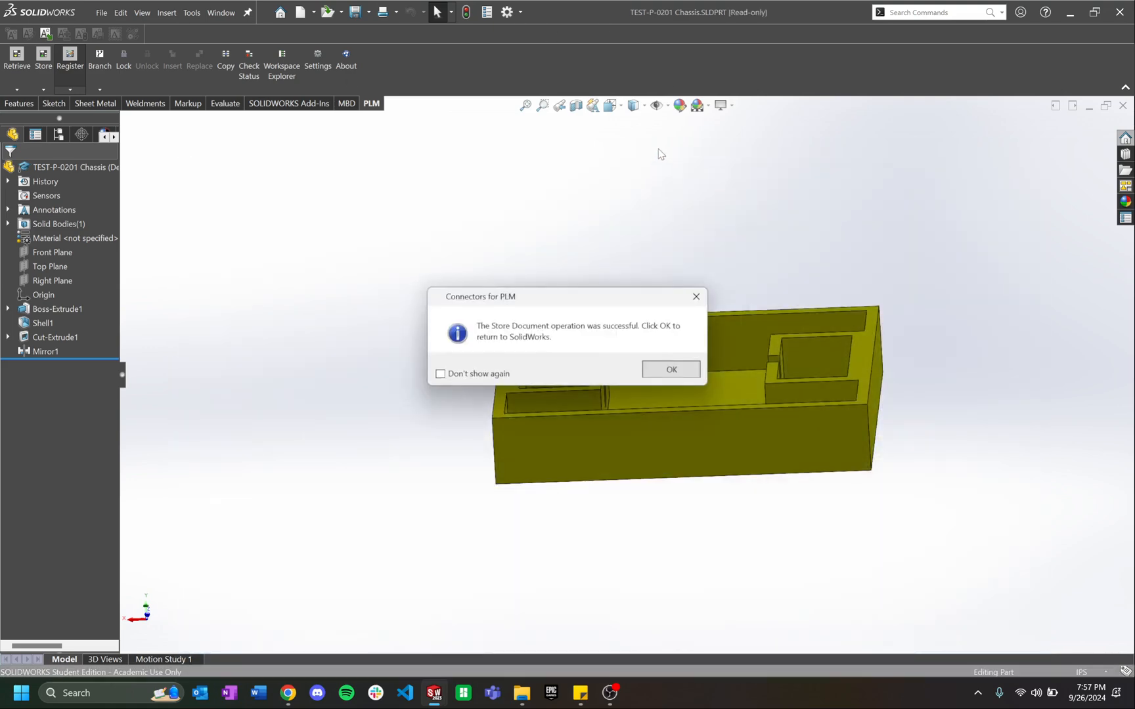
{"action": "left_click", "coordinate": [665, 370]}
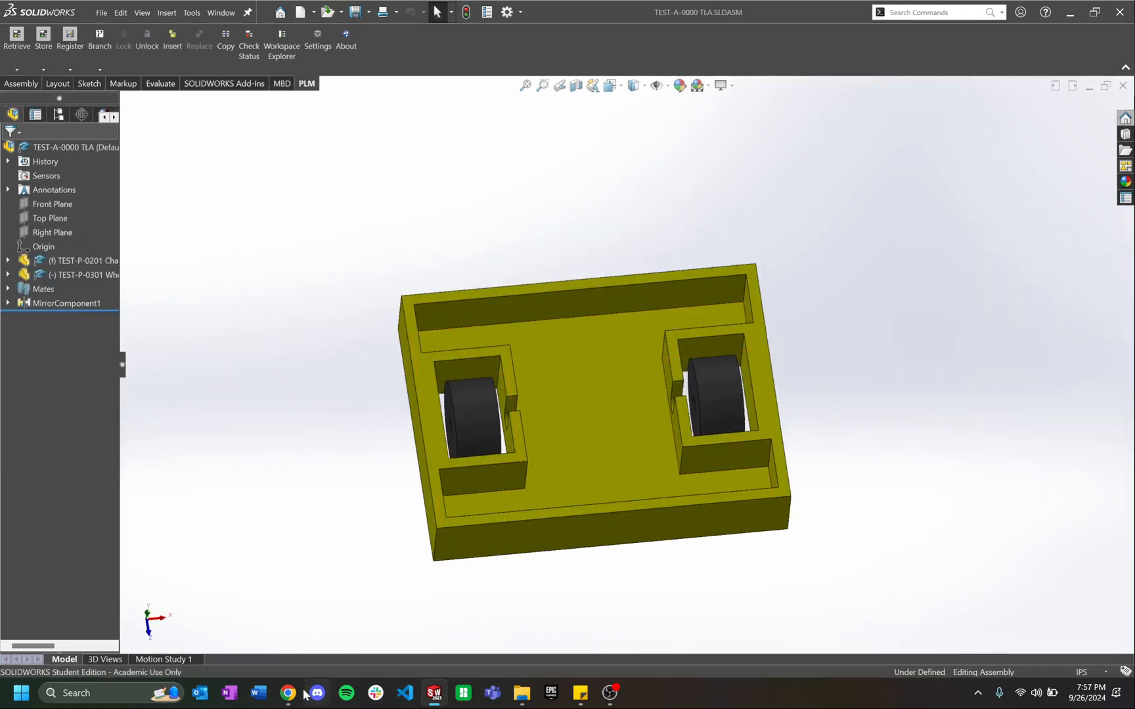
{"action": "left_click", "coordinate": [291, 696]}
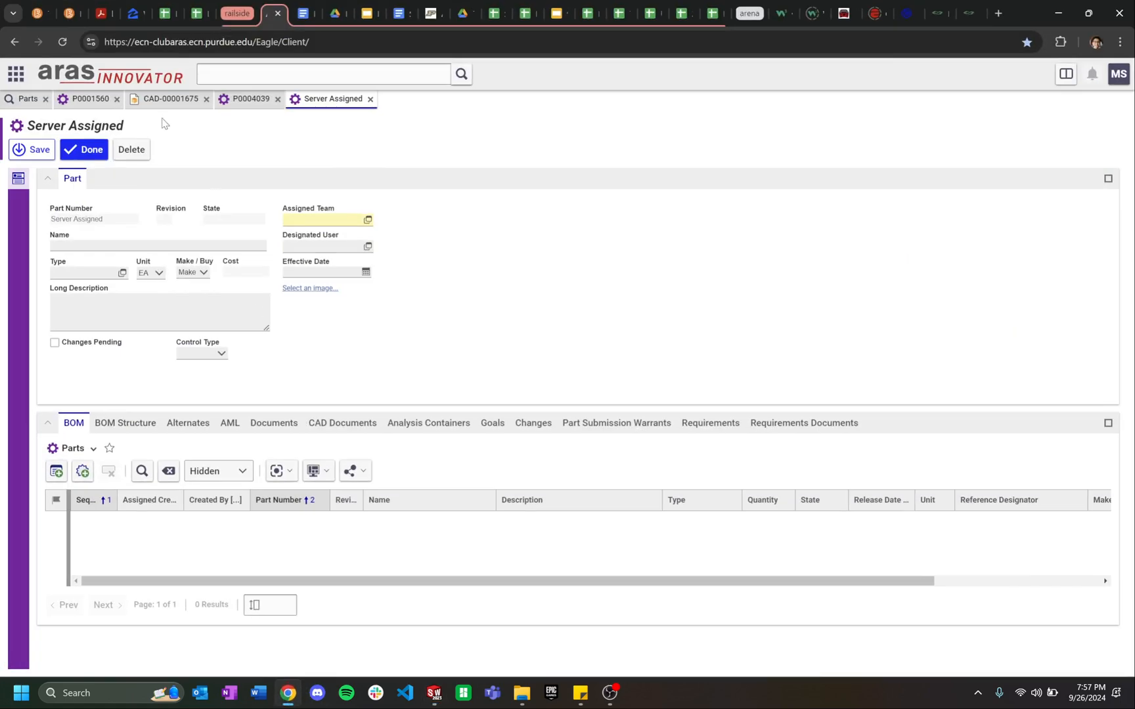
Step: Search Aras parts named test* and open the TEST-P-0201 Chassis part's linked CAD model
{"action": "left_click", "coordinate": [18, 77]}
{"action": "left_click", "coordinate": [26, 99]}
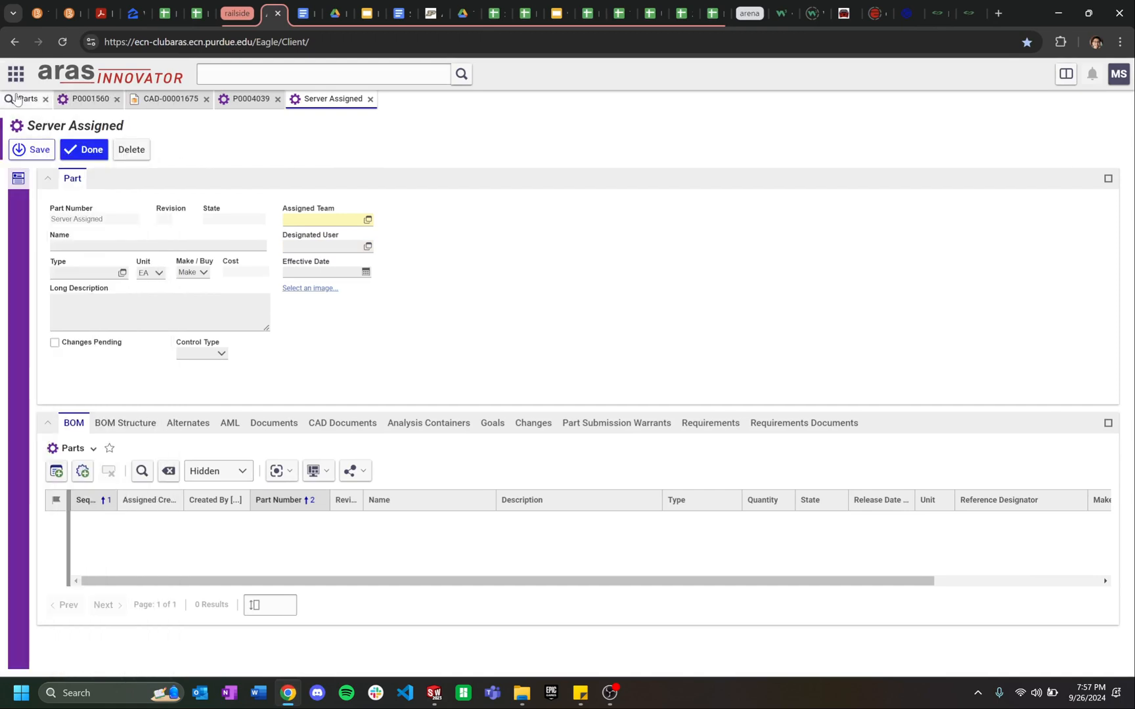
{"action": "left_click_drag", "start_coordinate": [372, 199], "coordinate": [249, 200]}
{"action": "type", "text": "te"}
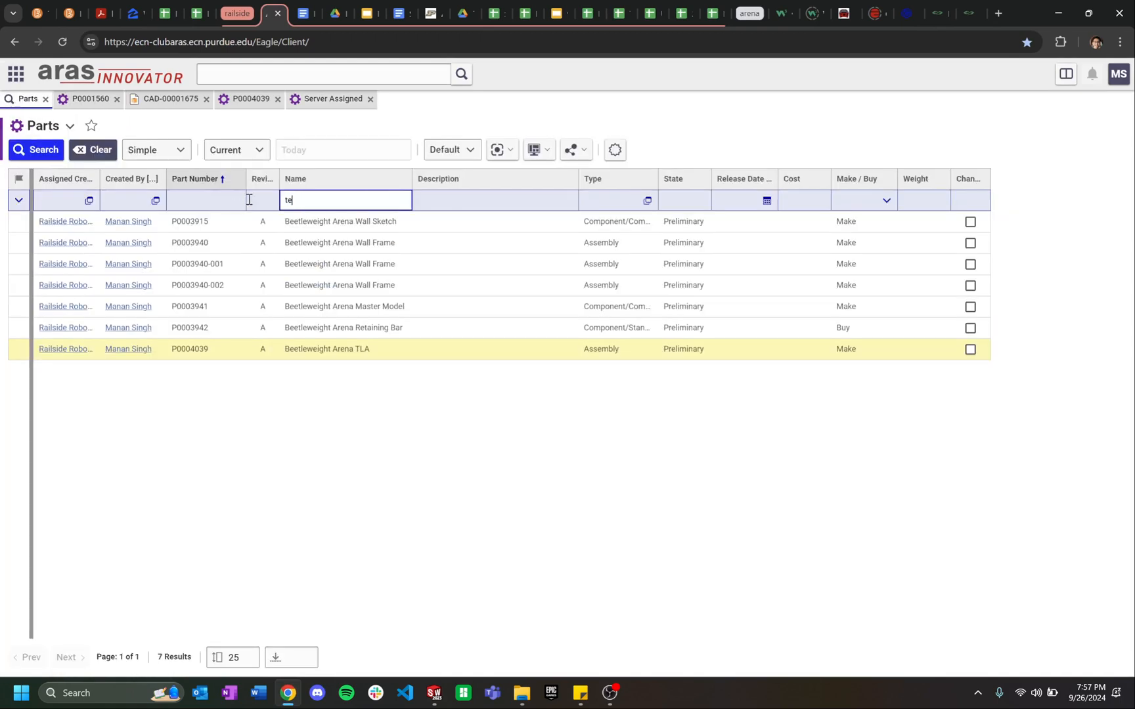
{"action": "type", "text": "st*"}
{"action": "key", "text": "Return"}
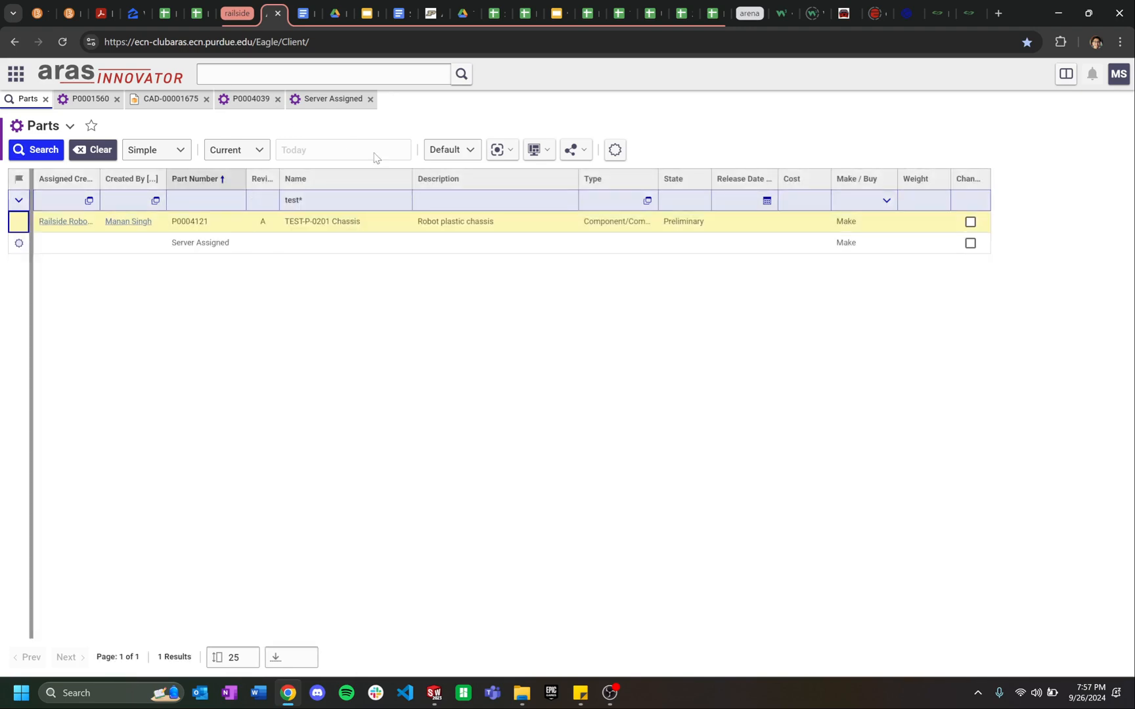
{"action": "double_click", "coordinate": [380, 223]}
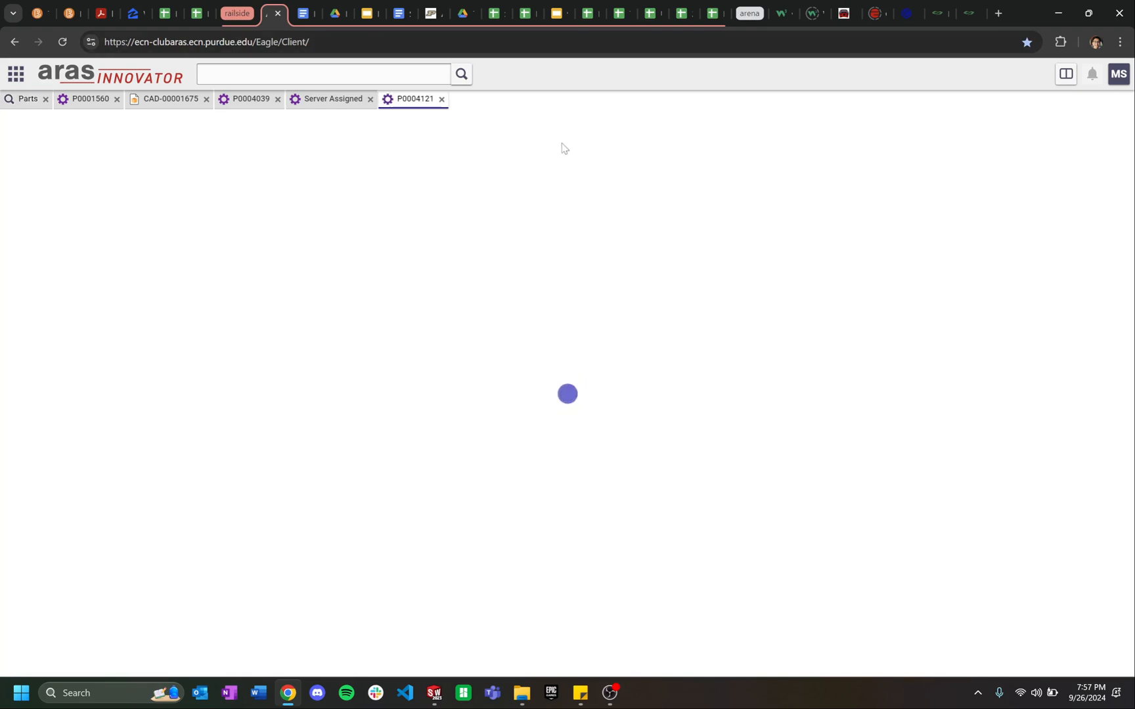
{"action": "left_click", "coordinate": [17, 204]}
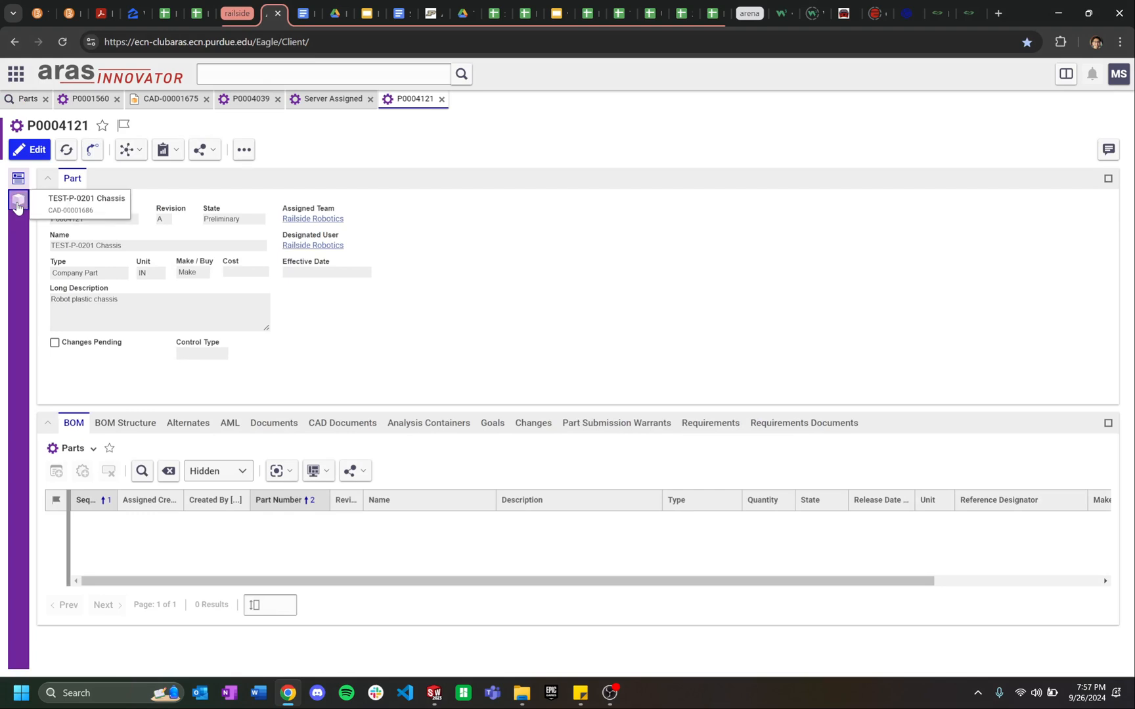
{"action": "left_click", "coordinate": [67, 212]}
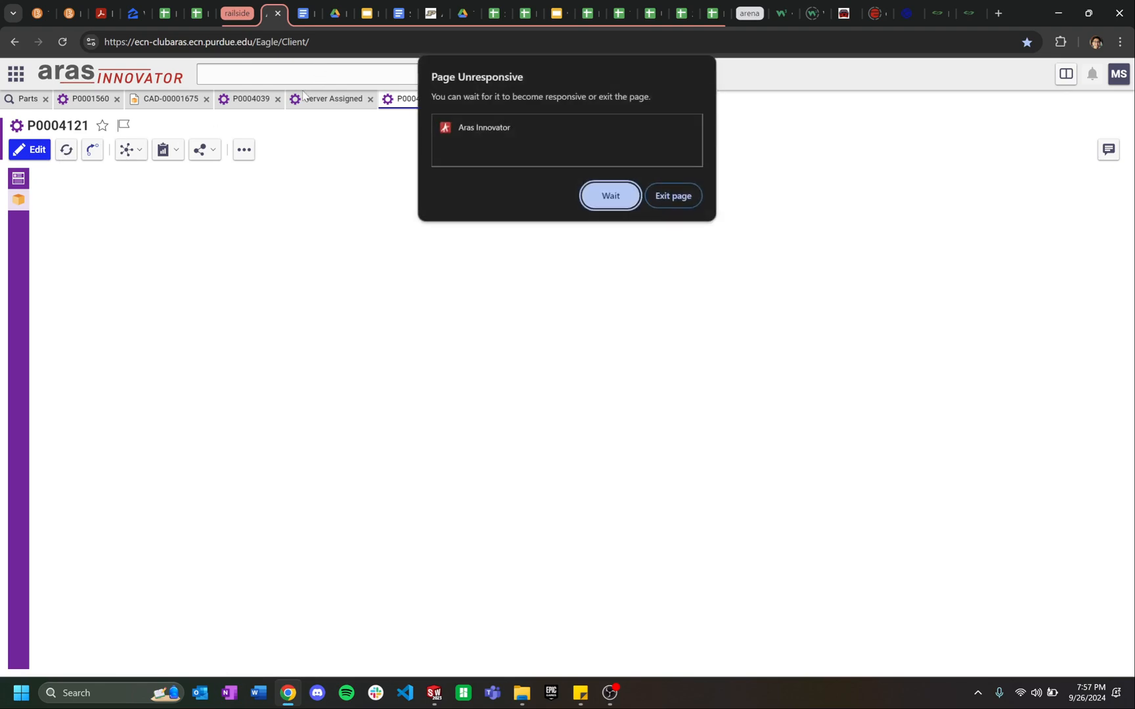
Step: Recover from the unresponsive Aras page by reloading Aras Innovator in a new tab
{"action": "left_click", "coordinate": [661, 198]}
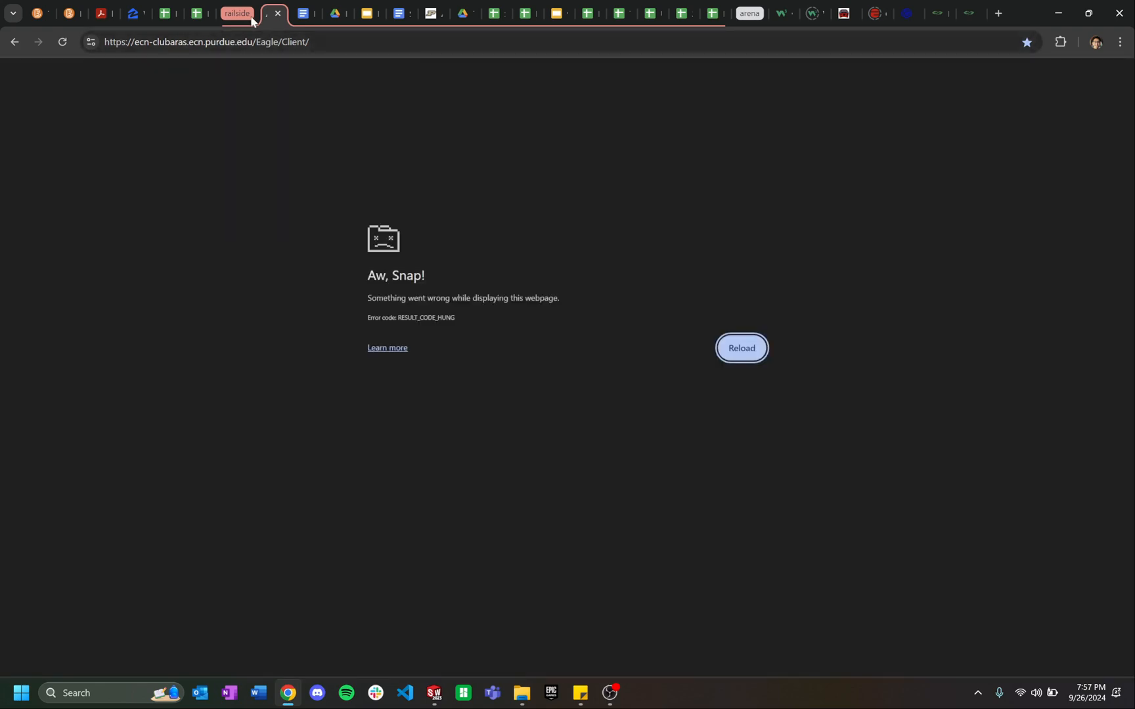
{"action": "right_click", "coordinate": [236, 3]}
{"action": "key", "text": "Escape"}
{"action": "right_click", "coordinate": [272, 13]}
{"action": "left_click", "coordinate": [297, 23]}
{"action": "left_click", "coordinate": [270, 75]}
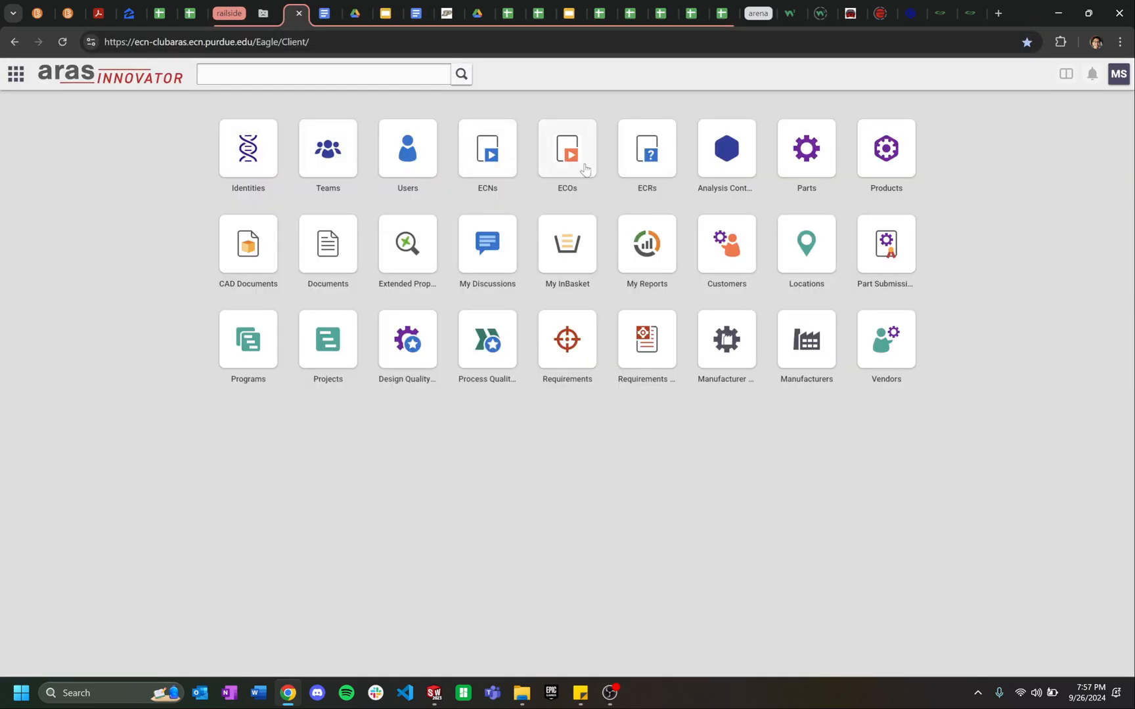
Step: Rerun the parts search, reopen P0004121 Chassis and list its linked CAD document CAD-00001686
{"action": "left_click", "coordinate": [811, 157]}
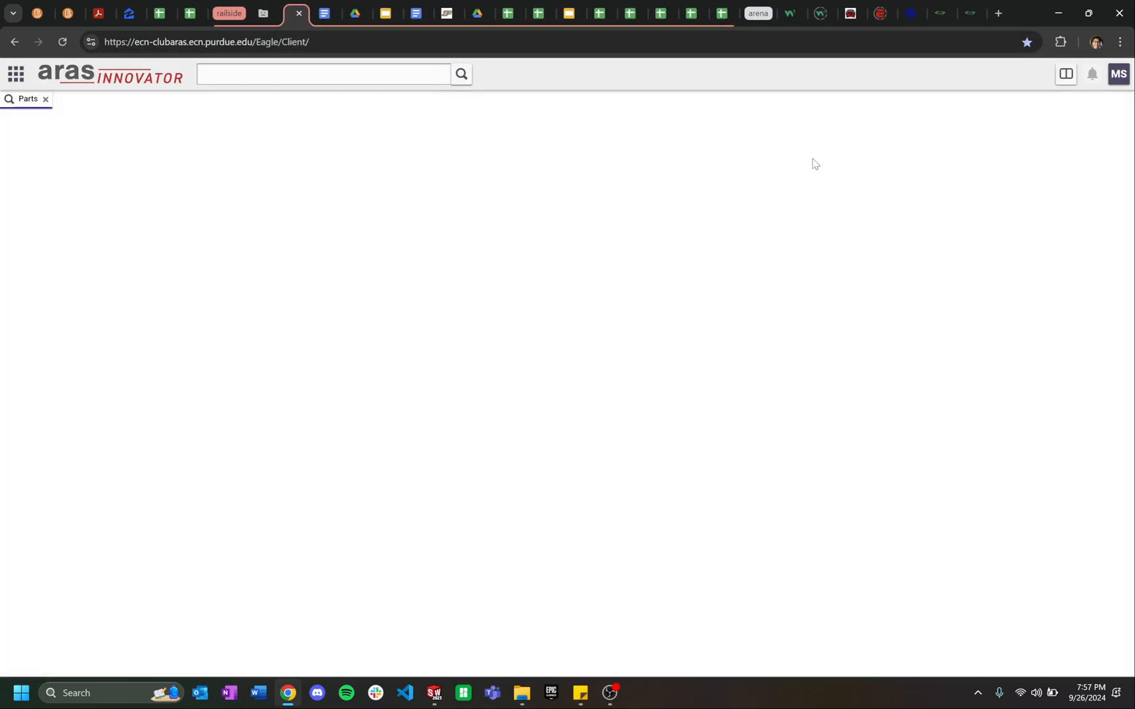
{"action": "left_click", "coordinate": [342, 199]}
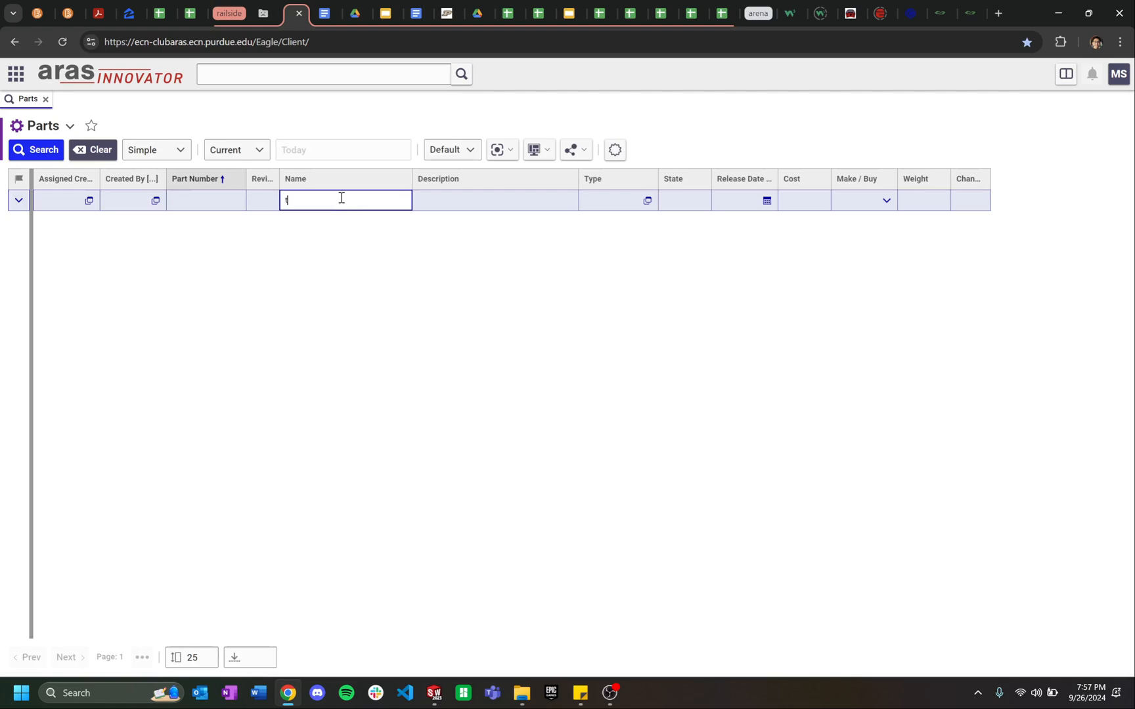
{"action": "key", "text": "Return"}
{"action": "double_click", "coordinate": [404, 224]}
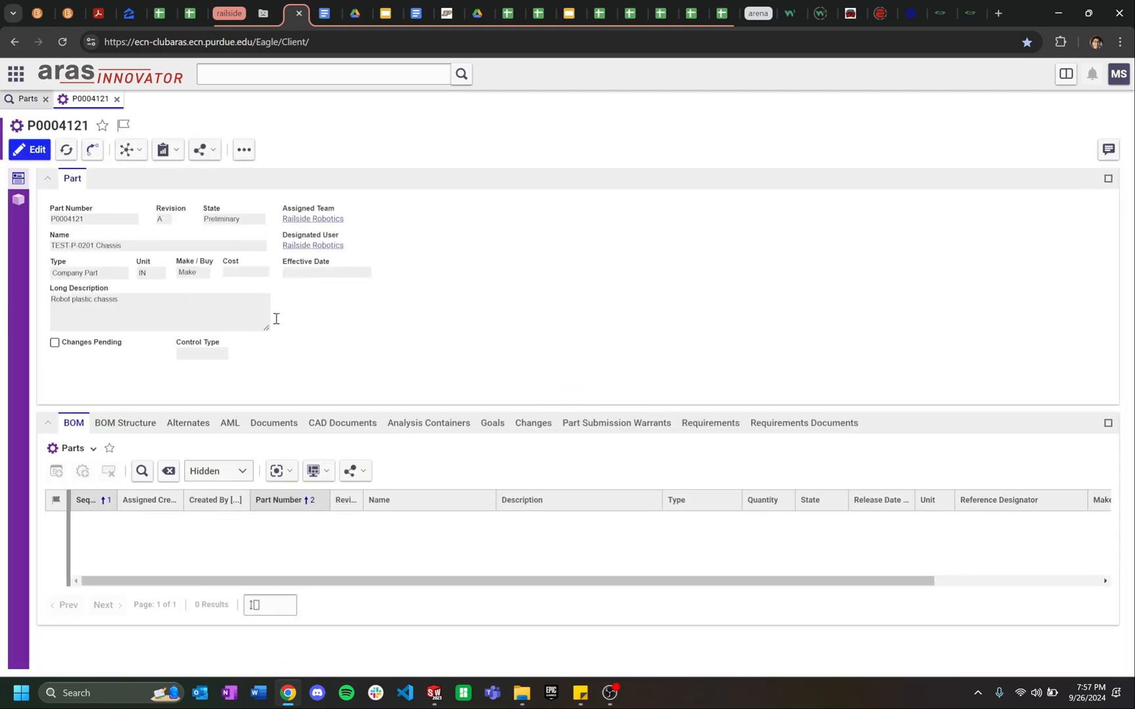
{"action": "left_click", "coordinate": [352, 428]}
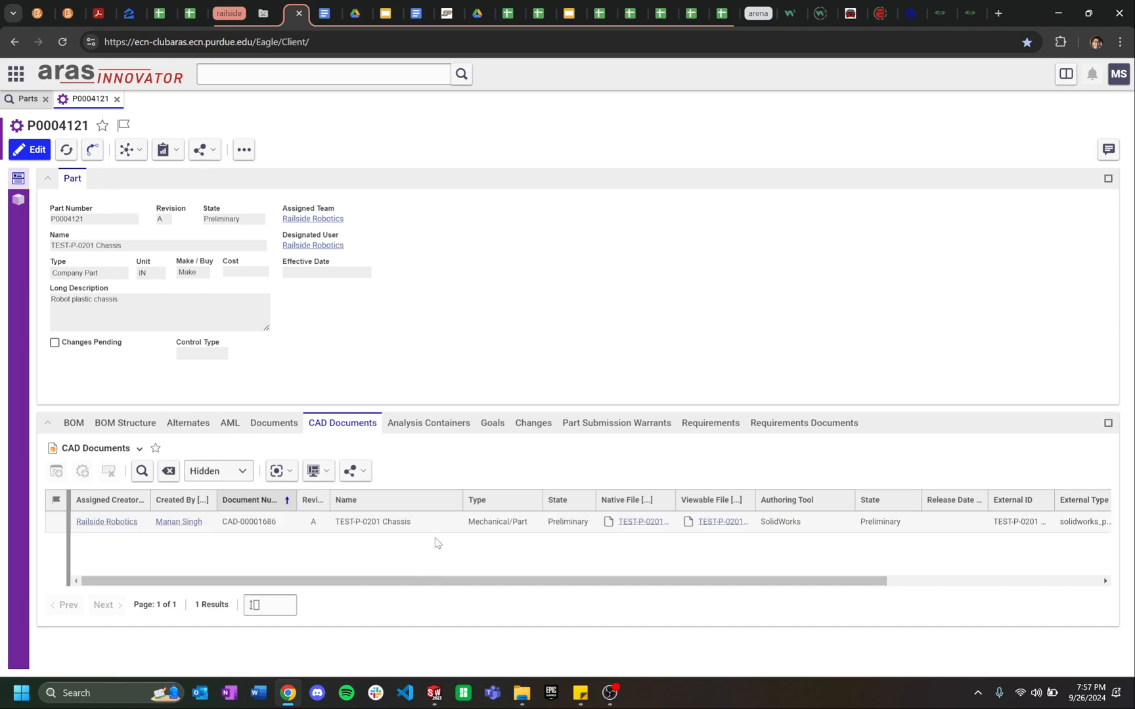
{"action": "left_click", "coordinate": [434, 693]}
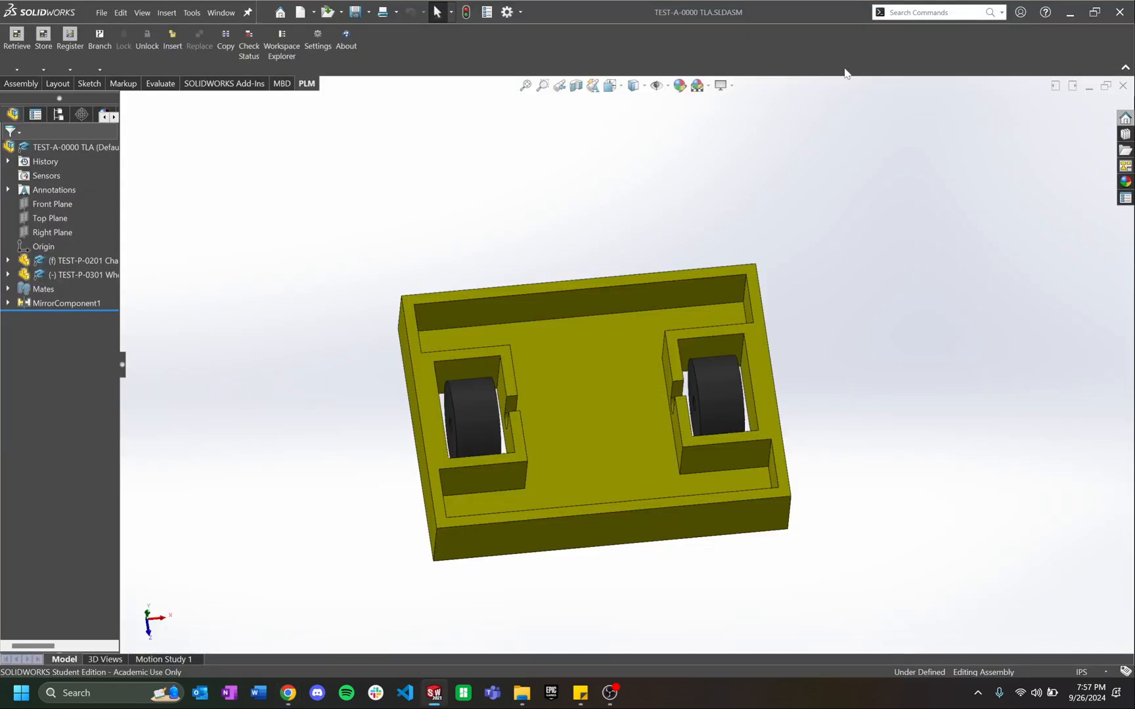
Step: Inspect the TLA assembly's chassis and wheel faces, then open TEST-P-0301 Wheel in its own window
{"action": "middle_click_drag", "start_coordinate": [660, 354], "coordinate": [608, 357]}
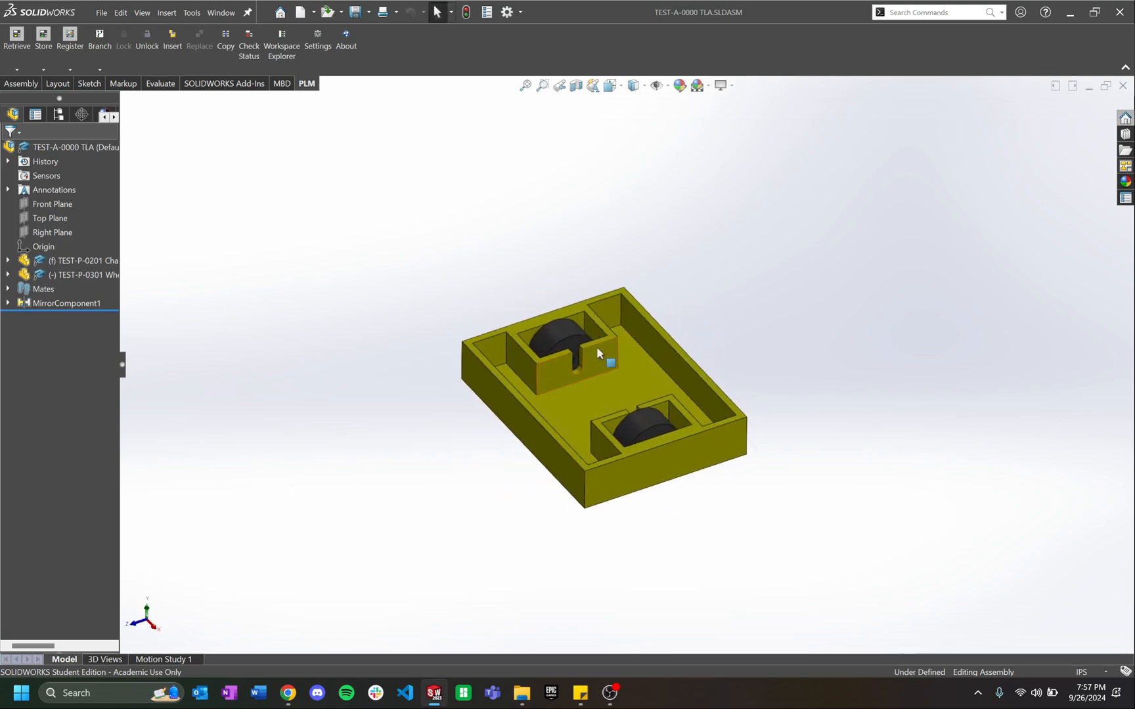
{"action": "scroll", "coordinate": [701, 319], "scroll_direction": "down", "scroll_amount": 3}
{"action": "scroll", "coordinate": [692, 354], "scroll_direction": "up", "scroll_amount": 3}
{"action": "middle_click_drag", "start_coordinate": [692, 354], "coordinate": [679, 398]}
{"action": "scroll", "coordinate": [687, 394], "scroll_direction": "down", "scroll_amount": 3}
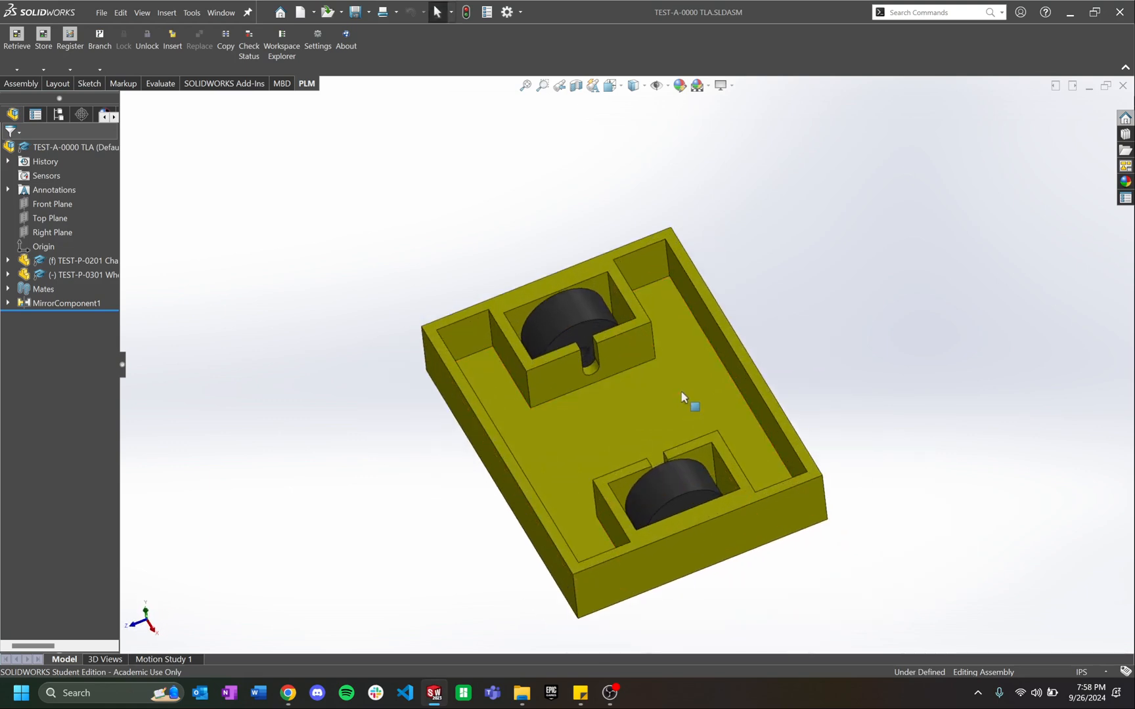
{"action": "left_click", "coordinate": [687, 382]}
{"action": "left_click", "coordinate": [580, 315]}
{"action": "left_click", "coordinate": [452, 223]}
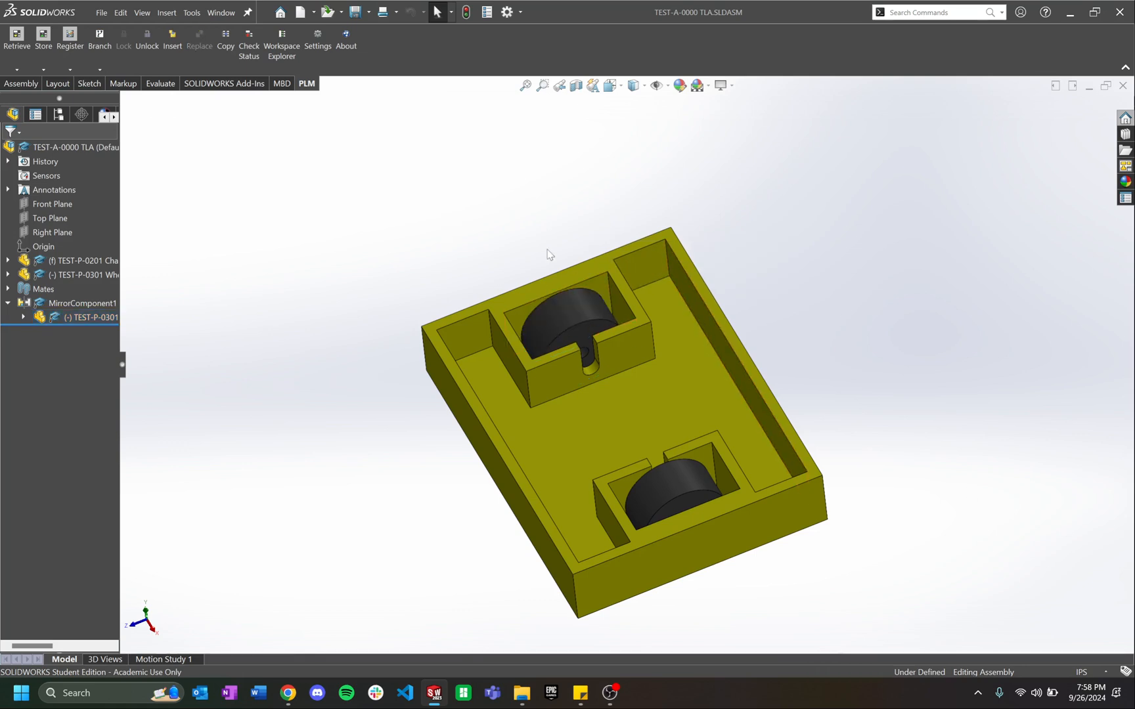
{"action": "scroll", "coordinate": [621, 381], "scroll_direction": "up", "scroll_amount": 2}
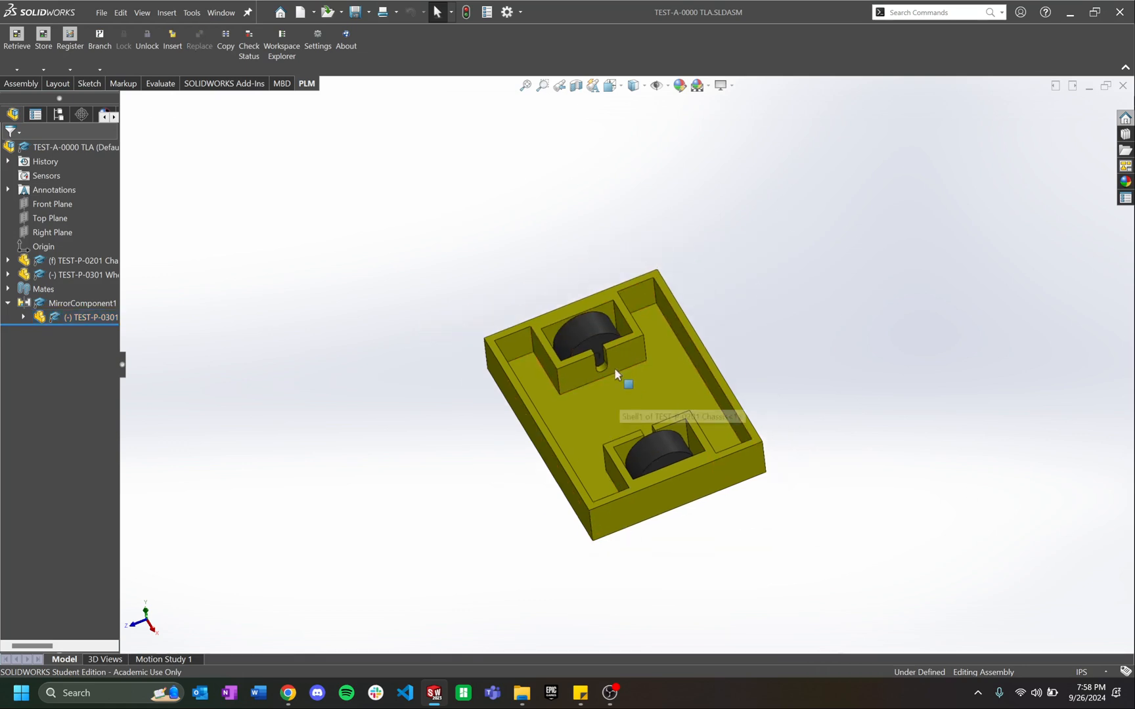
{"action": "left_click", "coordinate": [629, 358]}
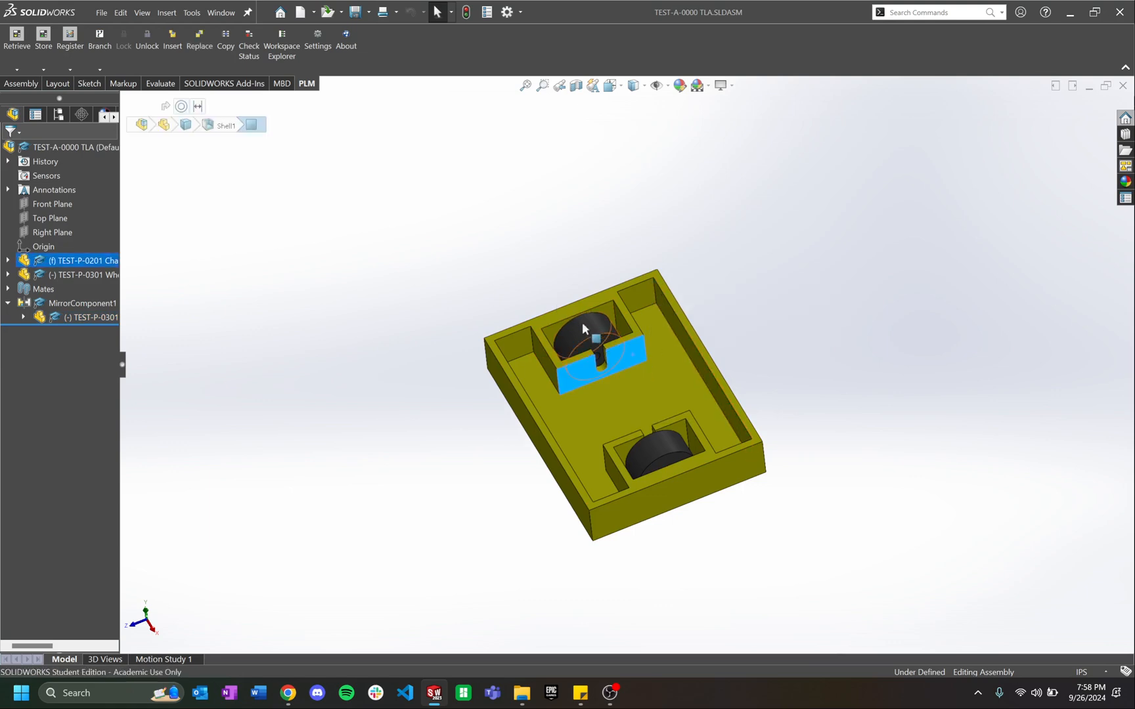
{"action": "left_click", "coordinate": [659, 450]}
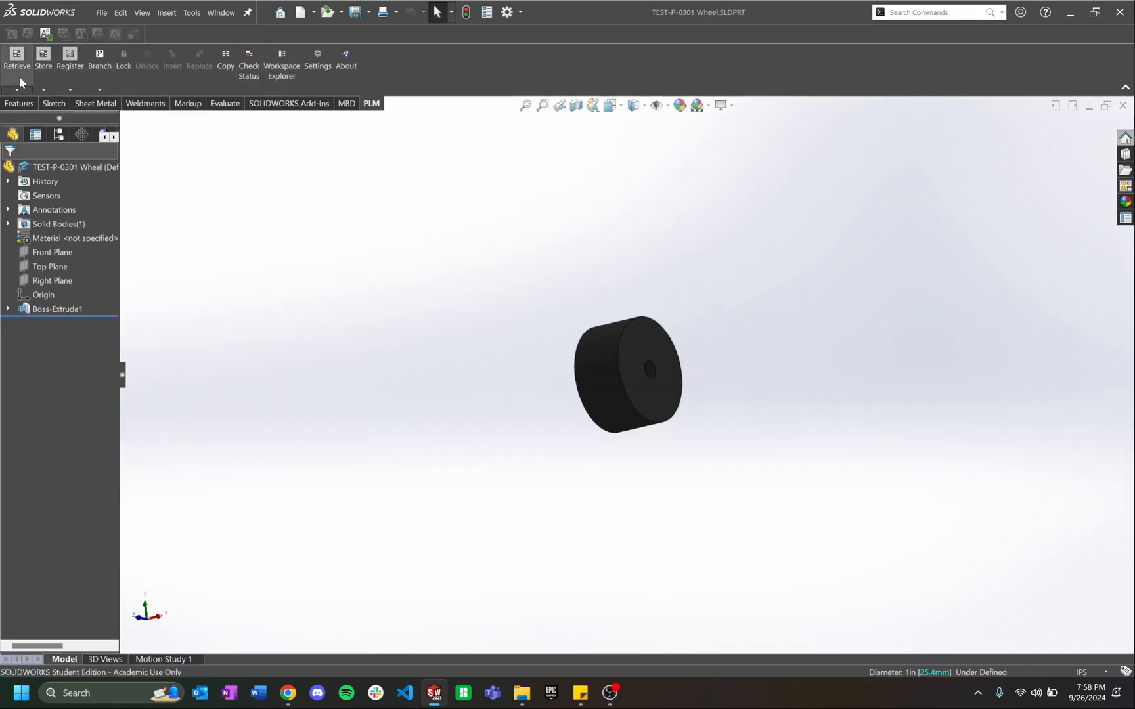
Step: Start registering the wheel with a generated part number, assigning team and designated user Railside Robotics
{"action": "left_click", "coordinate": [70, 63]}
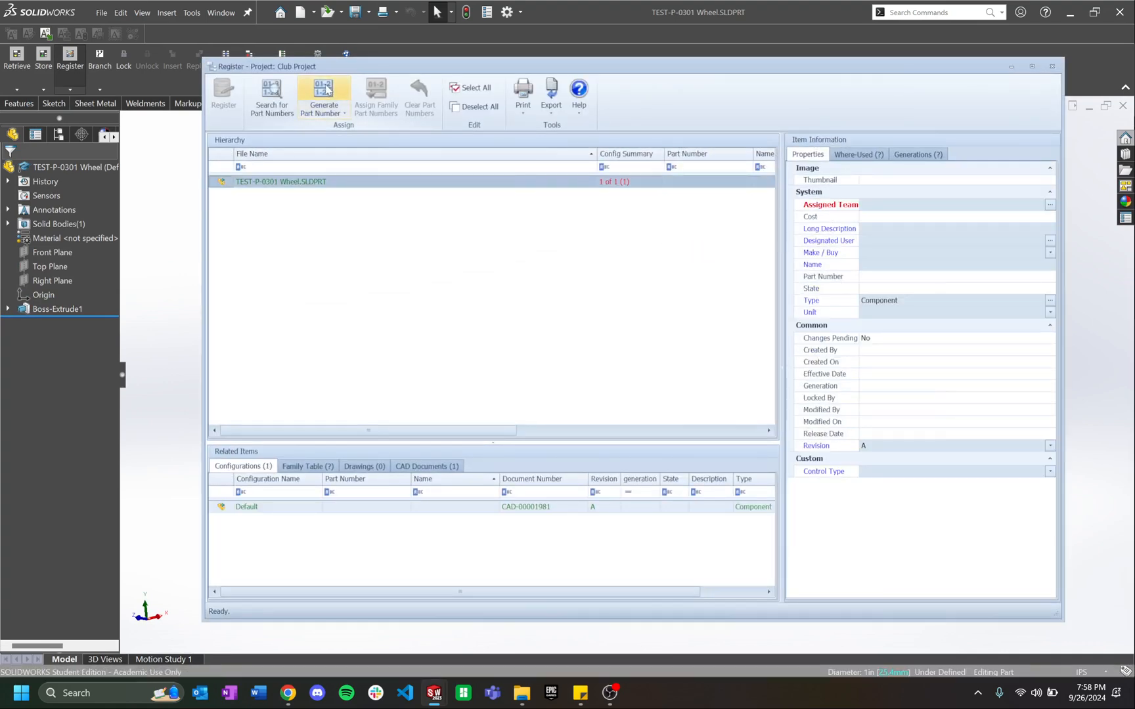
{"action": "left_click", "coordinate": [325, 90]}
{"action": "left_click", "coordinate": [348, 139]}
{"action": "double_click", "coordinate": [922, 208]}
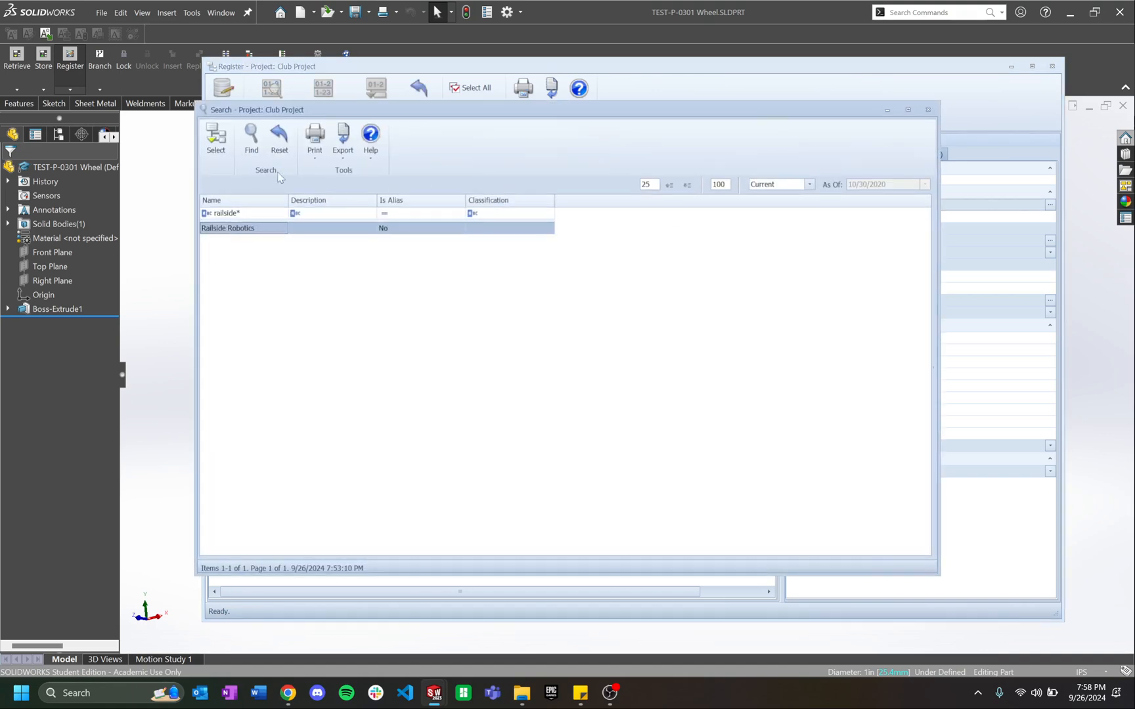
{"action": "left_click", "coordinate": [229, 216]}
{"action": "double_click", "coordinate": [229, 228]}
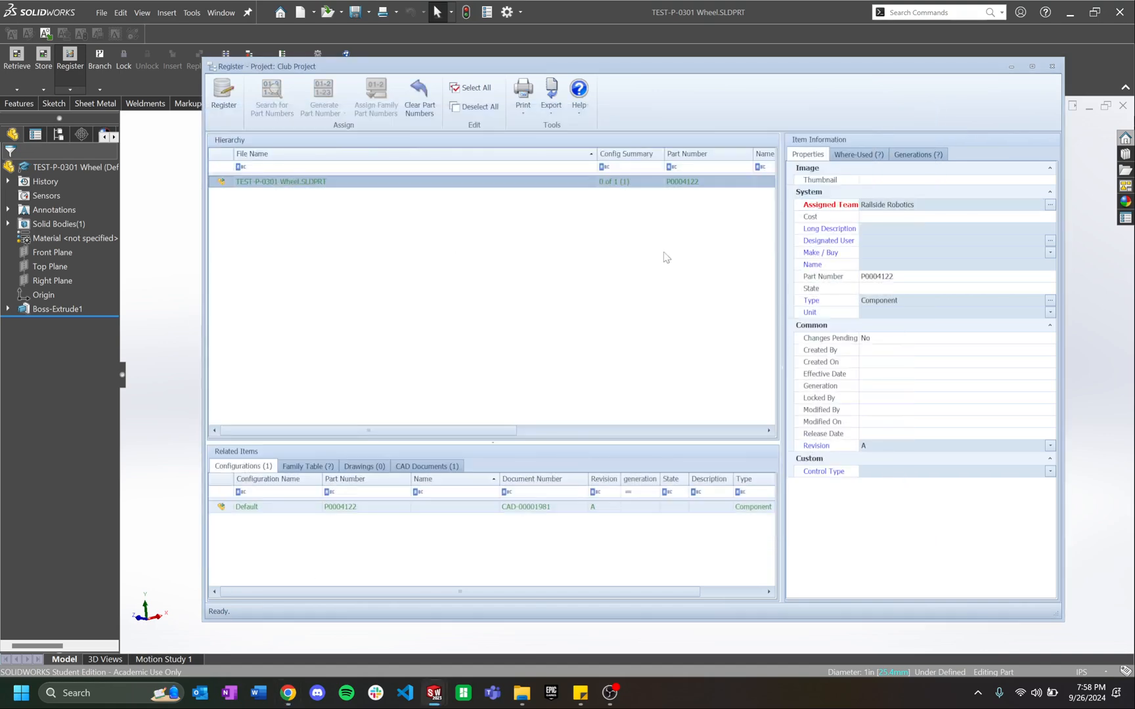
{"action": "double_click", "coordinate": [873, 241]}
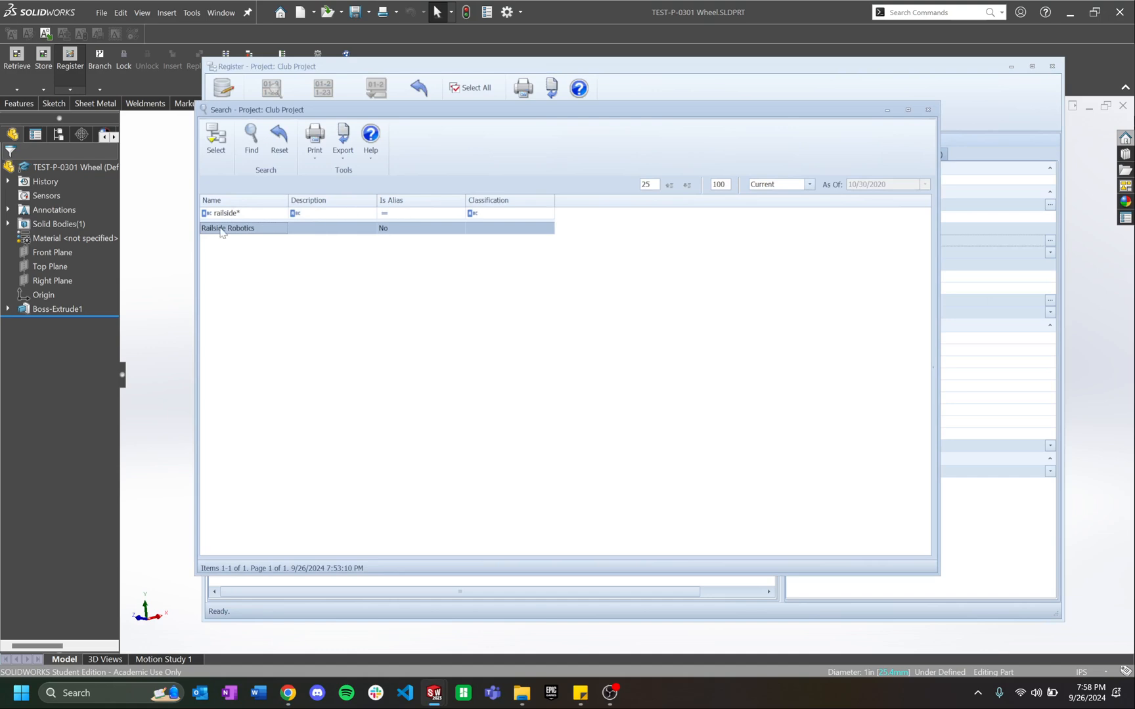
{"action": "double_click", "coordinate": [222, 230]}
Step: Name the part TEST, classify it as a Company Part, and set its unit to IN
{"action": "left_click", "coordinate": [876, 263]}
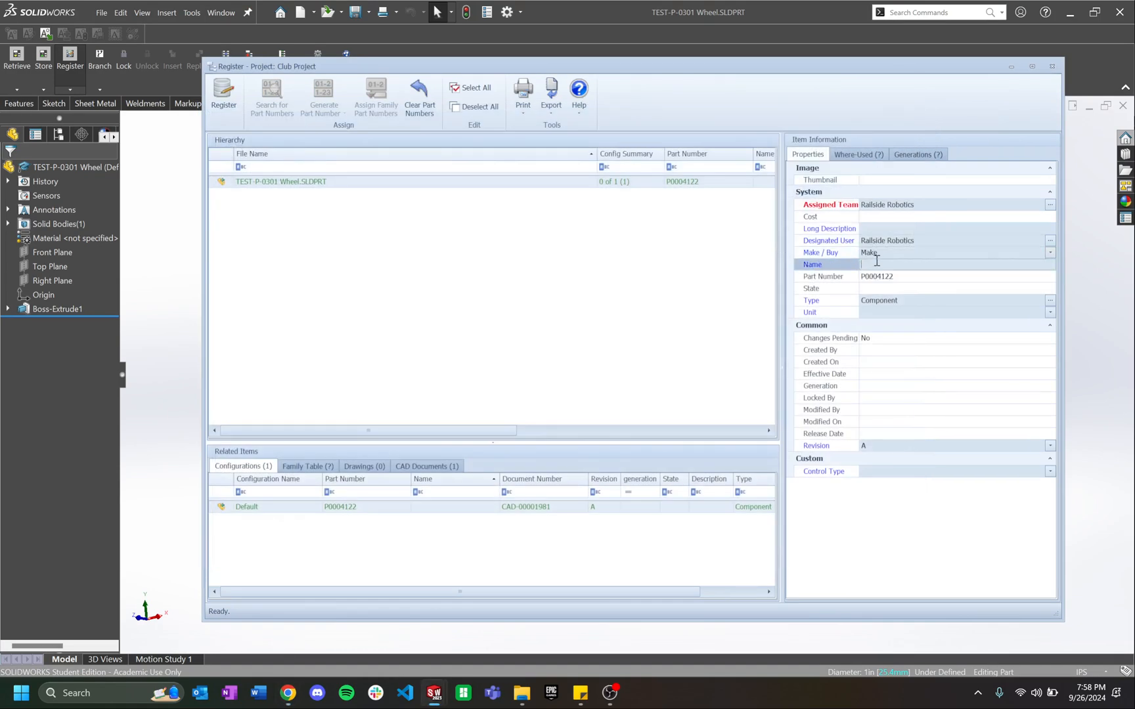
{"action": "type", "text": "TEST-P-0301 Wheel"}
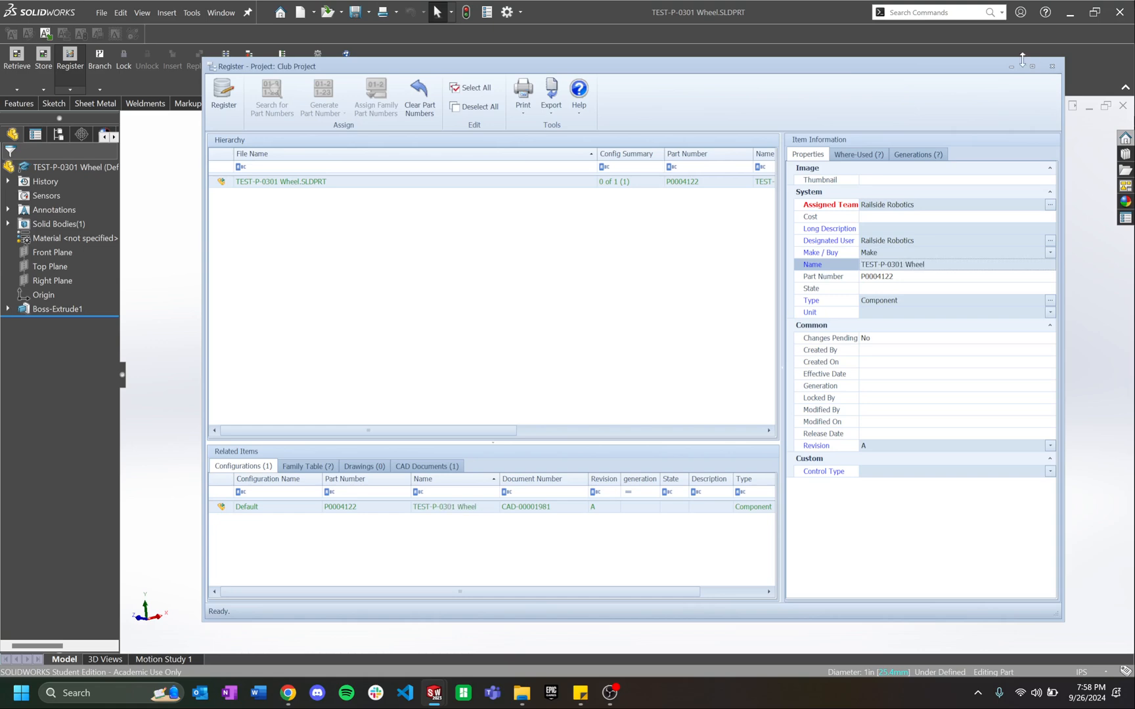
{"action": "left_click", "coordinate": [891, 301]}
{"action": "left_click", "coordinate": [458, 231]}
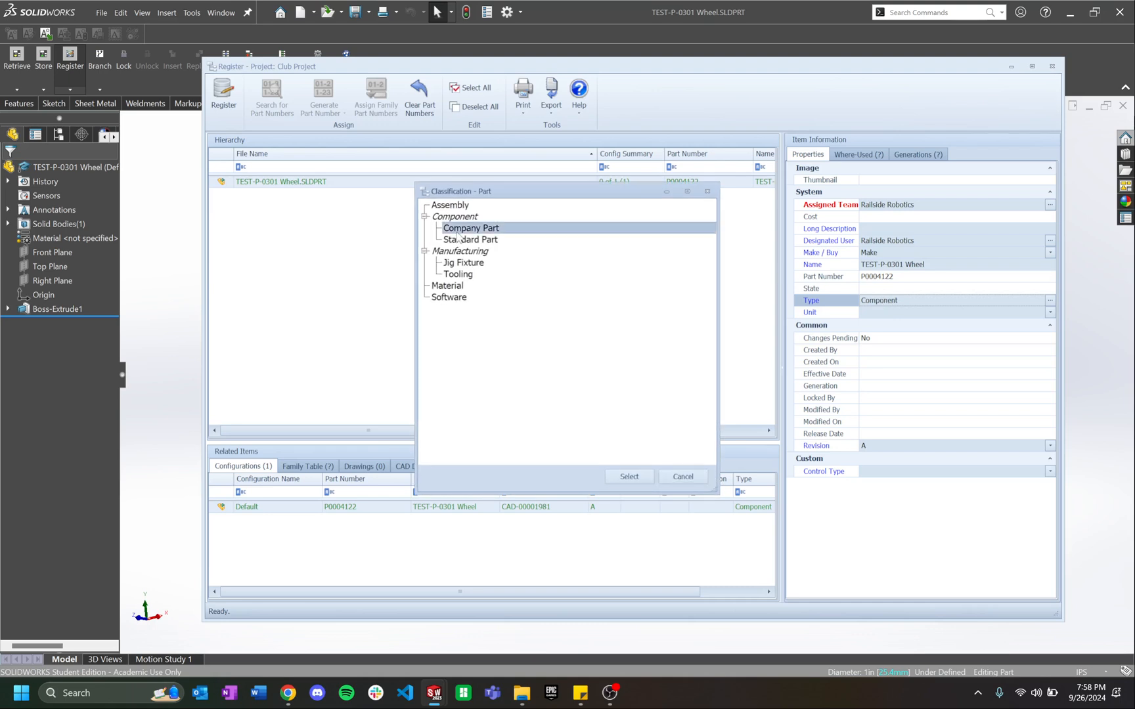
{"action": "left_click", "coordinate": [639, 478]}
{"action": "left_click", "coordinate": [883, 313]}
{"action": "left_click", "coordinate": [872, 351]}
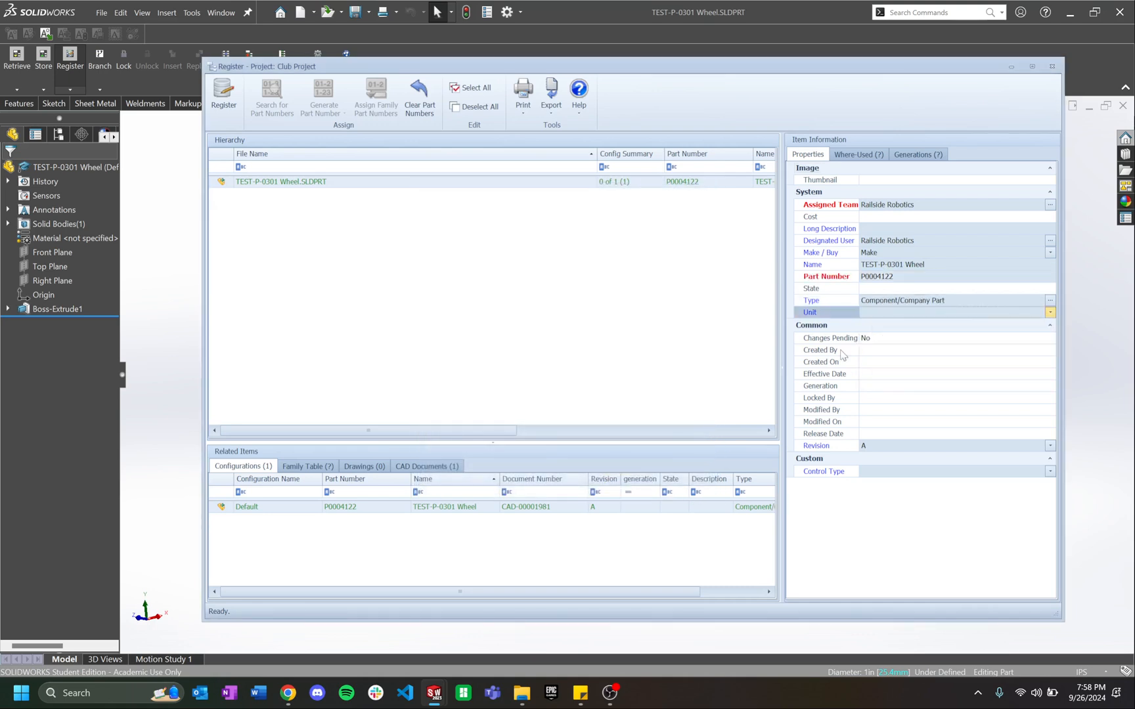
Step: Review the wheel's CAD document authoring tool property and register the wheel to Aras
{"action": "left_click", "coordinate": [423, 467]}
{"action": "left_click", "coordinate": [465, 508]}
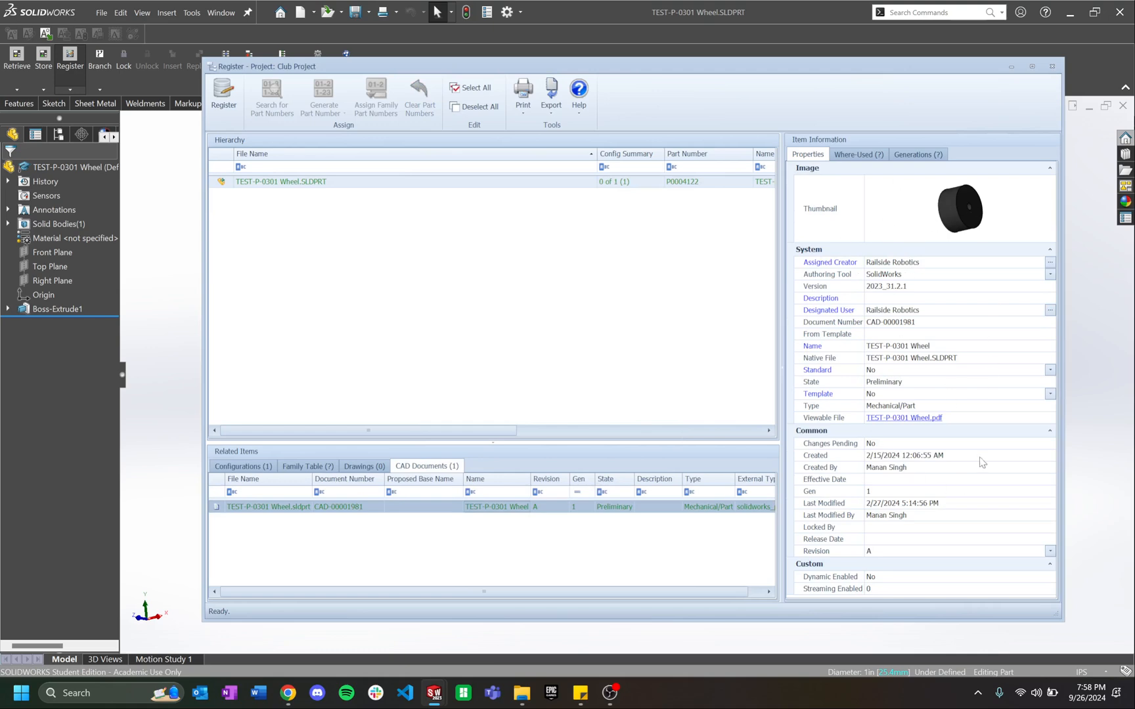
{"action": "left_click", "coordinate": [999, 275]}
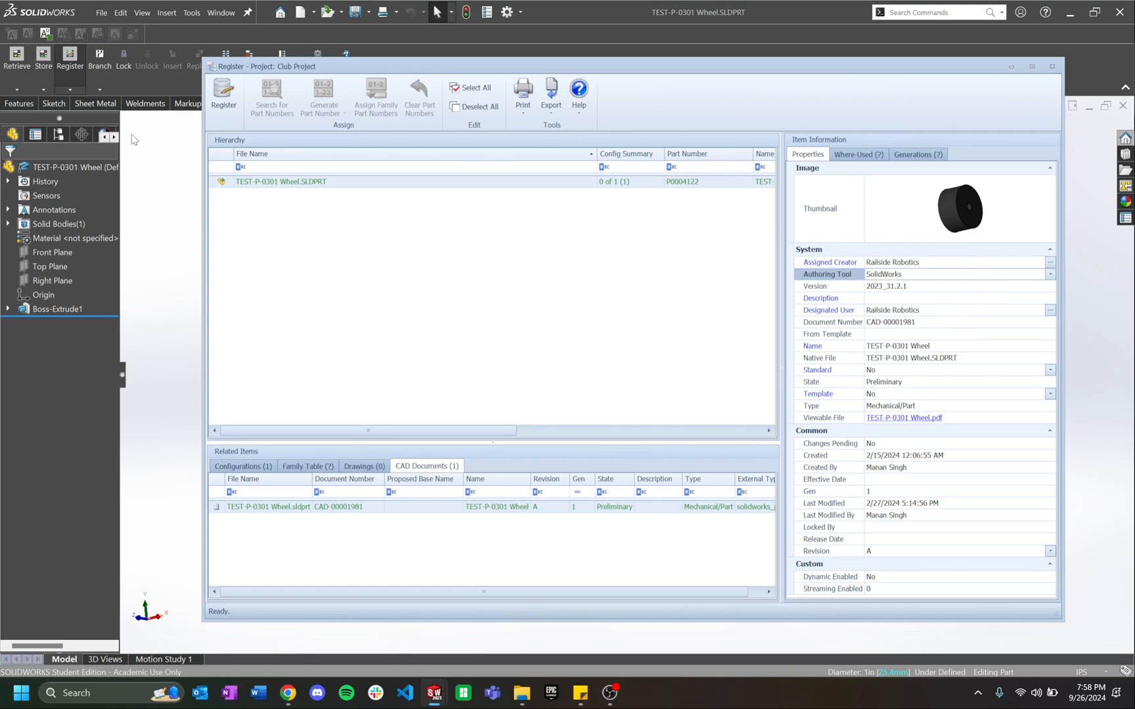
{"action": "left_click", "coordinate": [224, 95]}
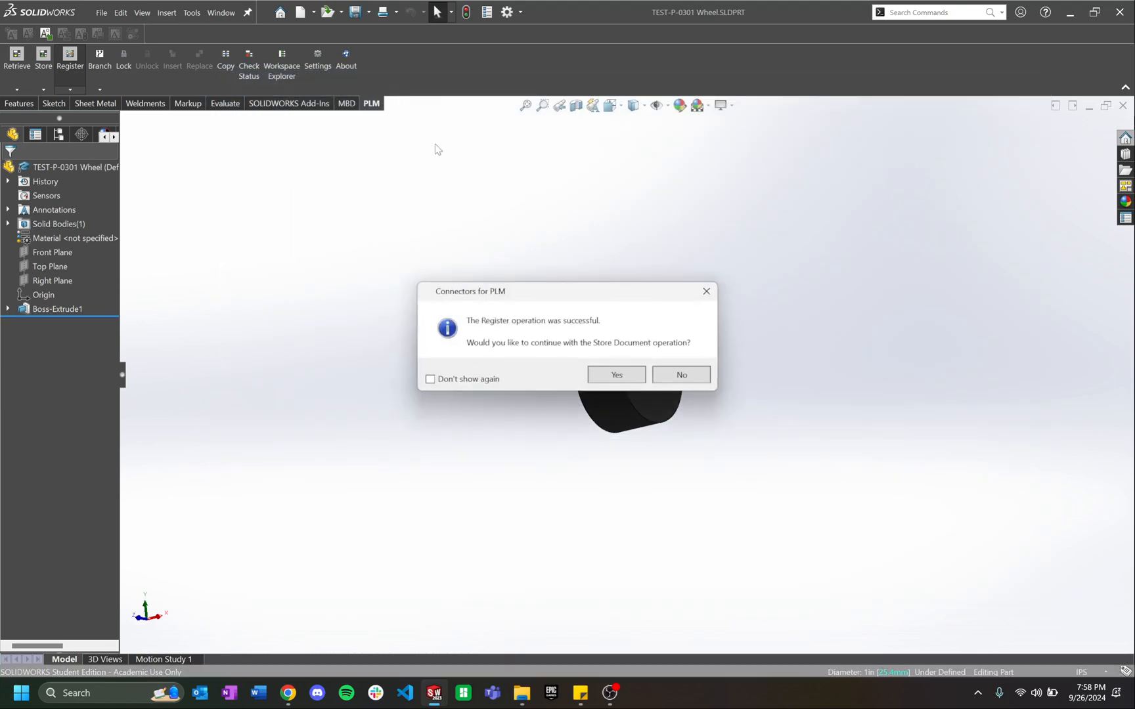
Step: Continue to storing, accept the modified copies, and store the wheel as P0004122 in Aras
{"action": "left_click", "coordinate": [617, 375]}
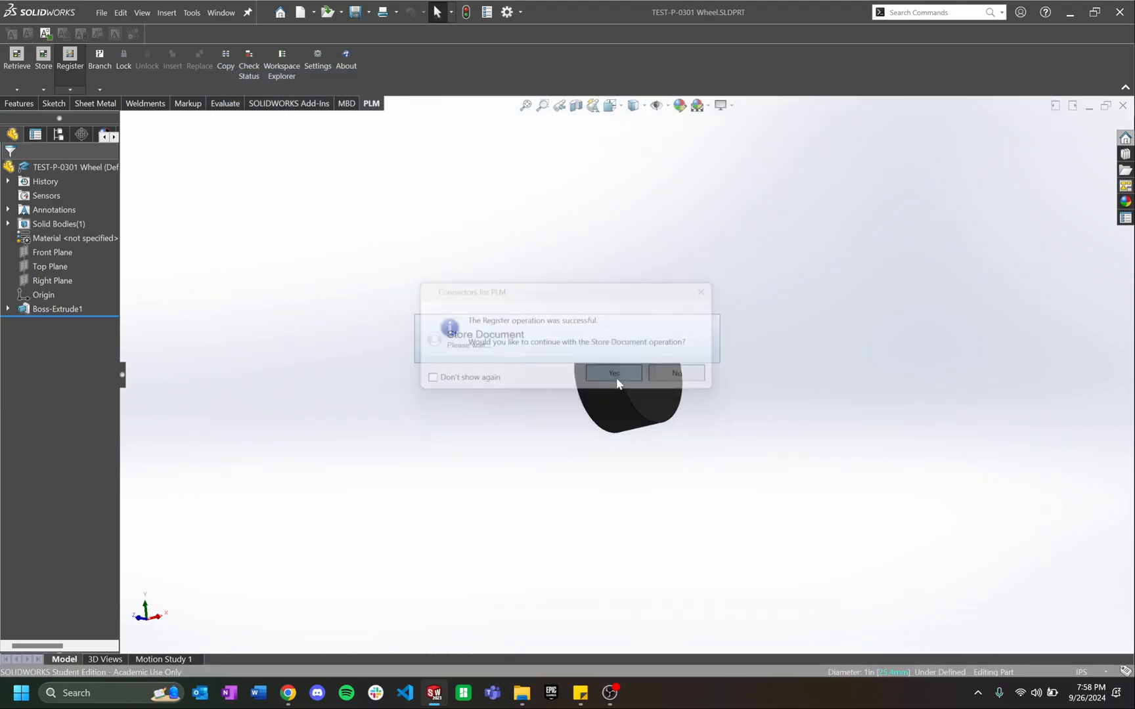
{"action": "left_click", "coordinate": [766, 488]}
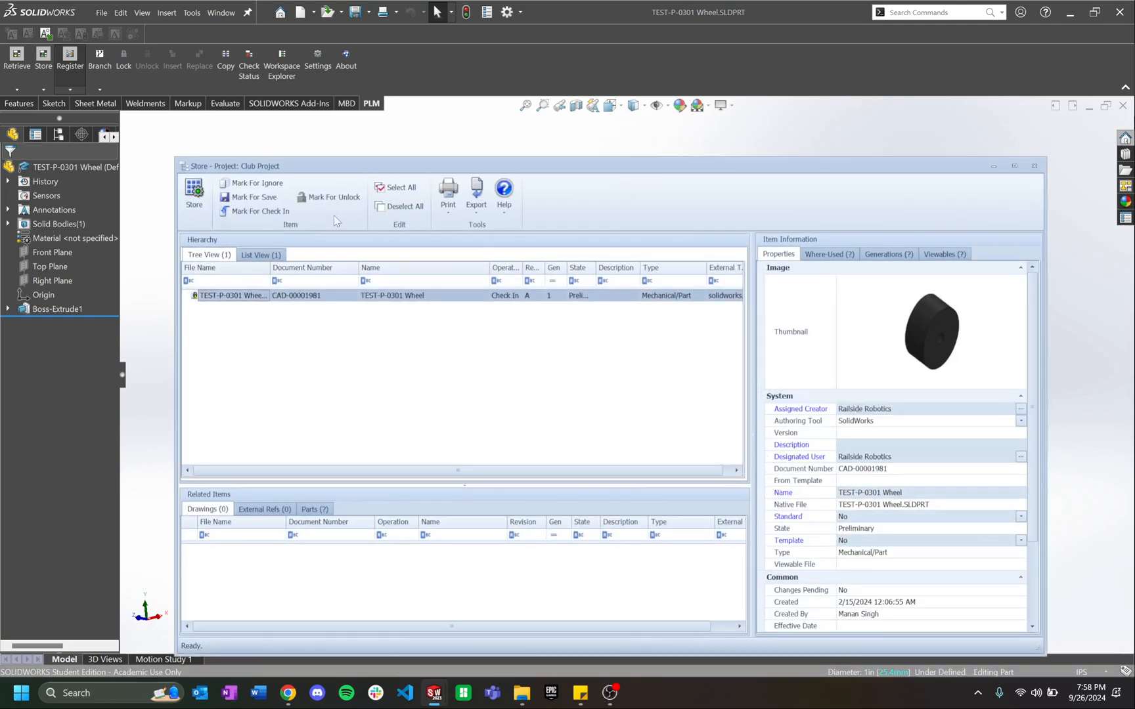
{"action": "left_click", "coordinate": [194, 193]}
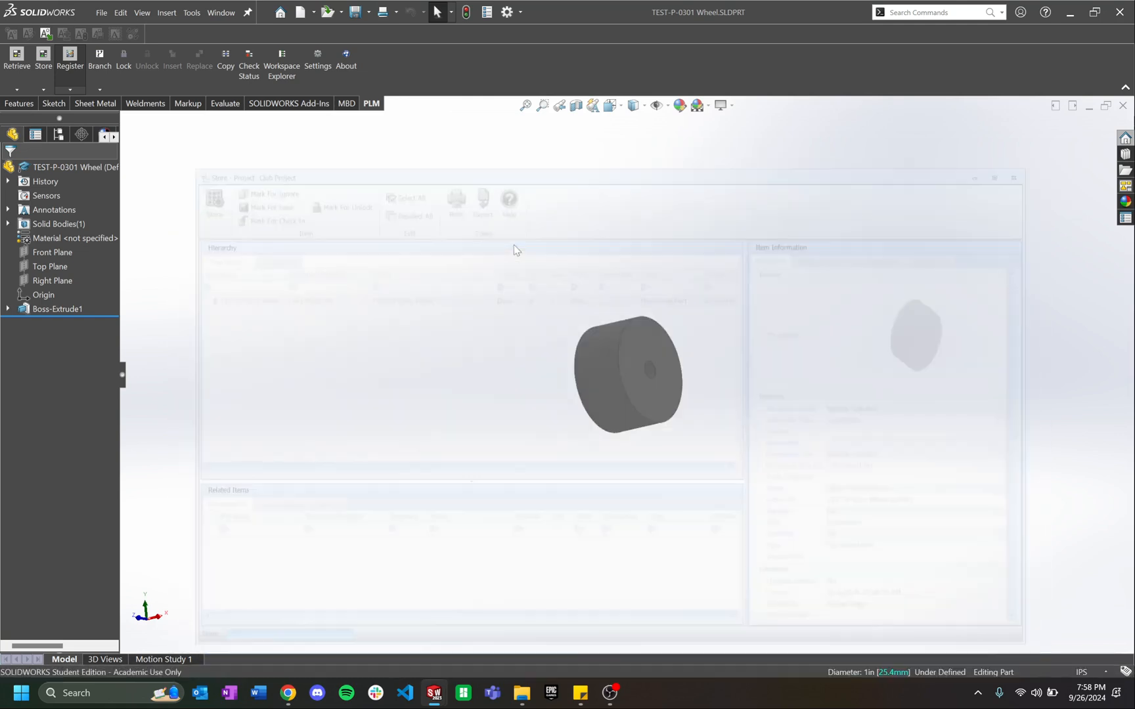
{"action": "left_click", "coordinate": [671, 370]}
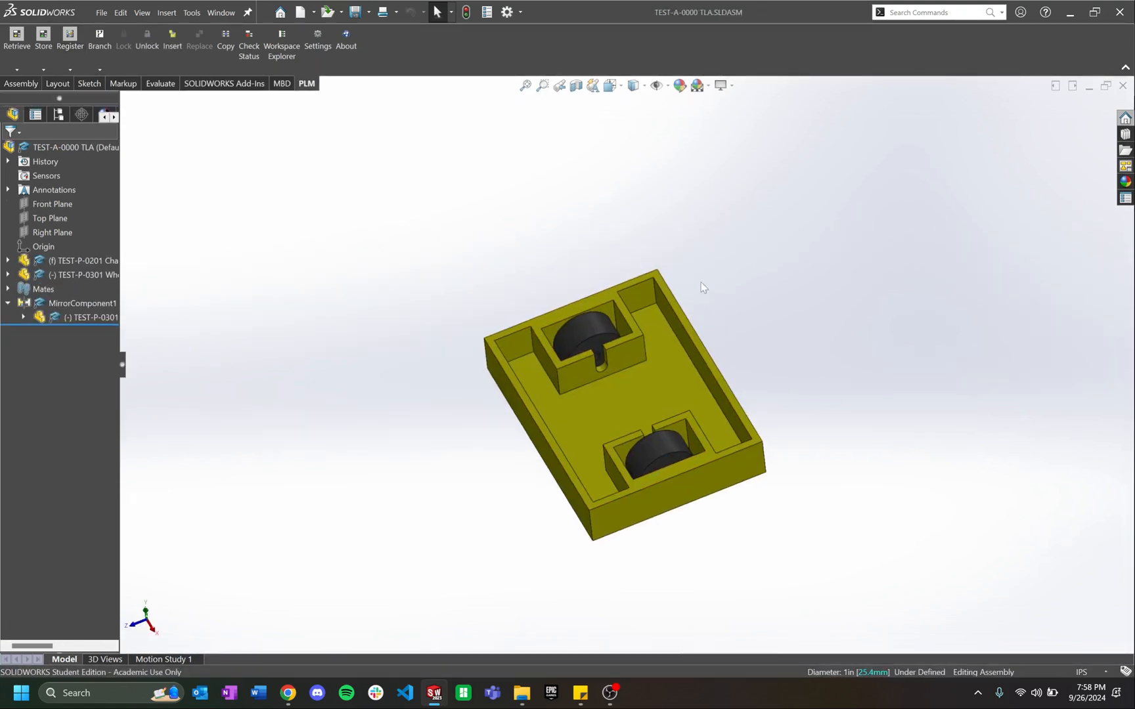
Step: Create a new assembly from the Assembly template, skipping the Begin Assembly component placement
{"action": "middle_click_drag", "start_coordinate": [850, 225], "coordinate": [757, 319]}
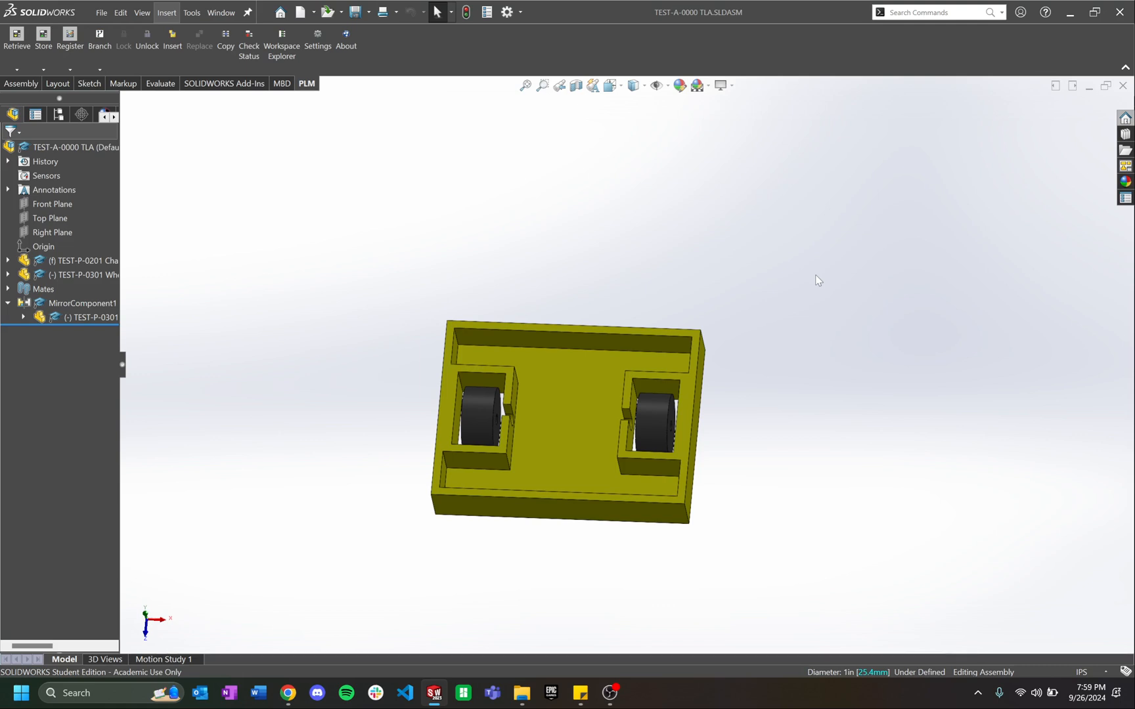
{"action": "key", "text": "ctrl+n"}
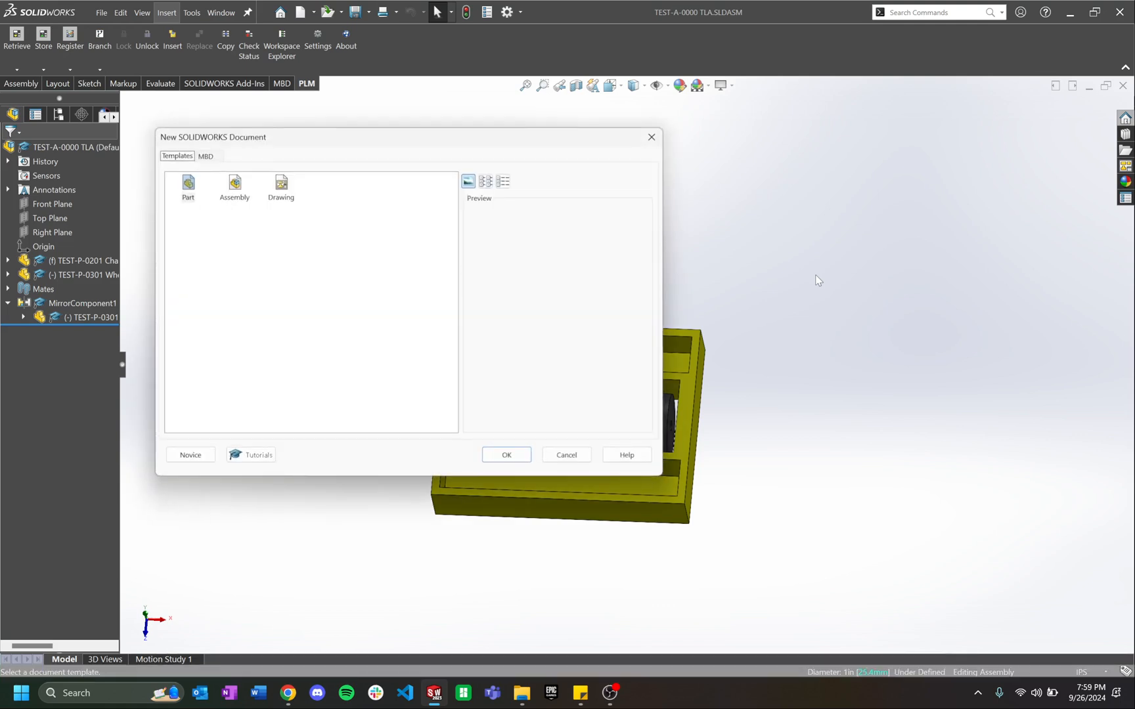
{"action": "left_click", "coordinate": [233, 195]}
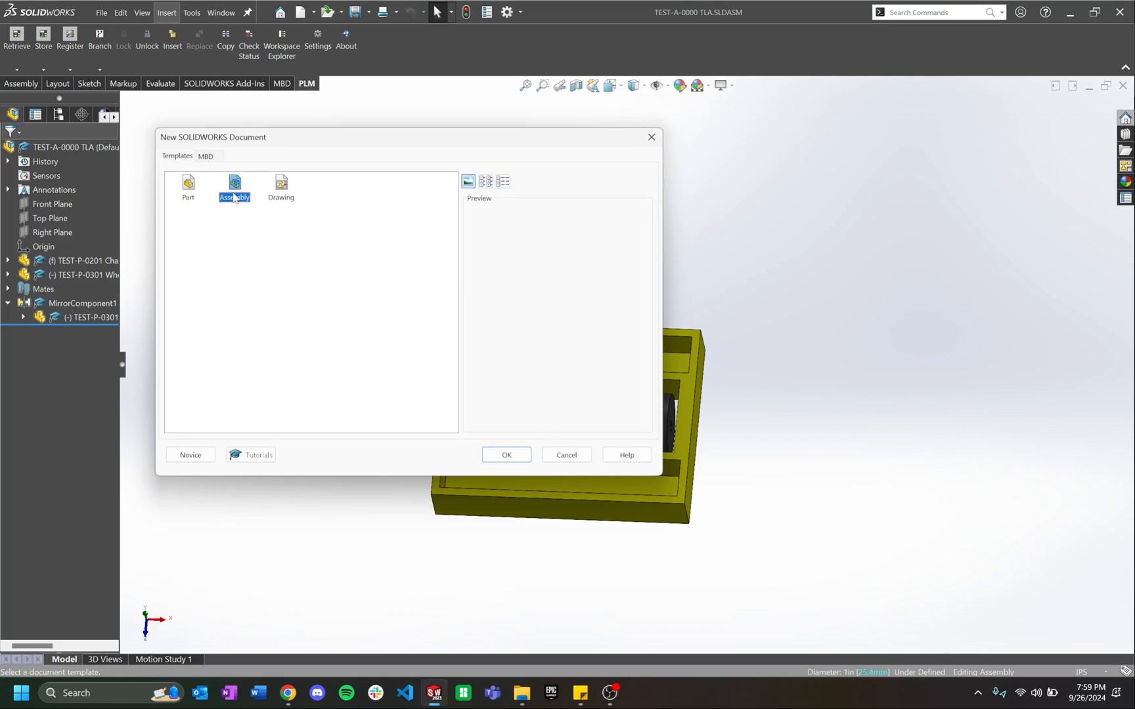
{"action": "left_click", "coordinate": [505, 455]}
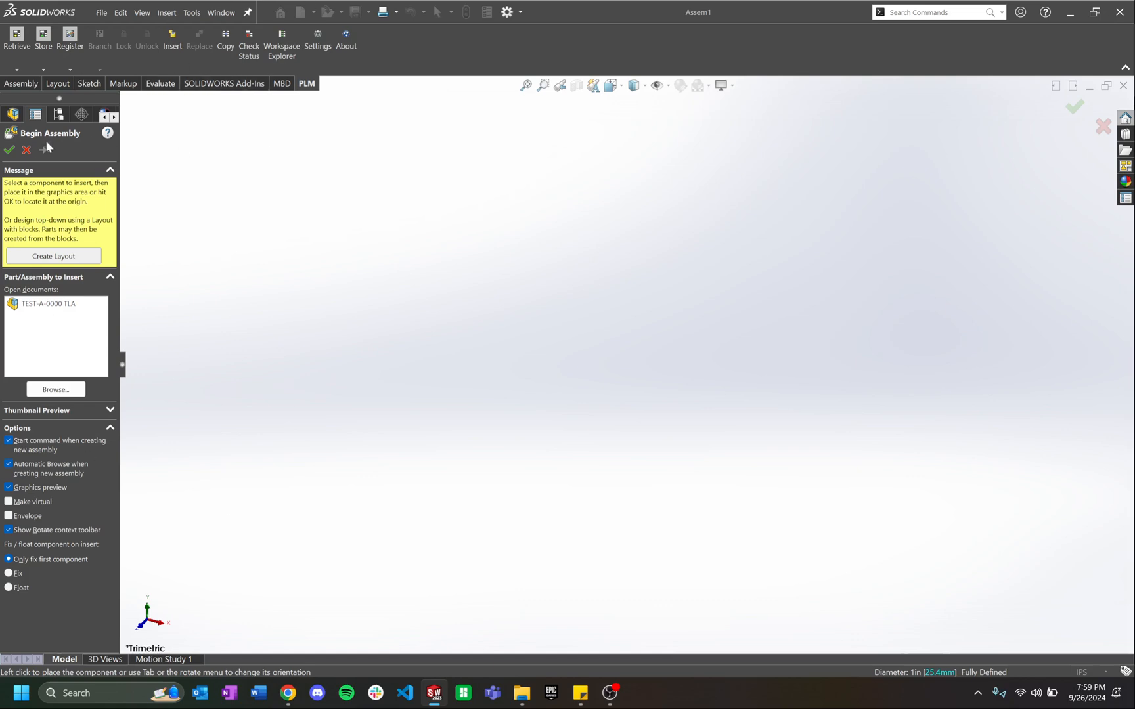
{"action": "left_click", "coordinate": [26, 149]}
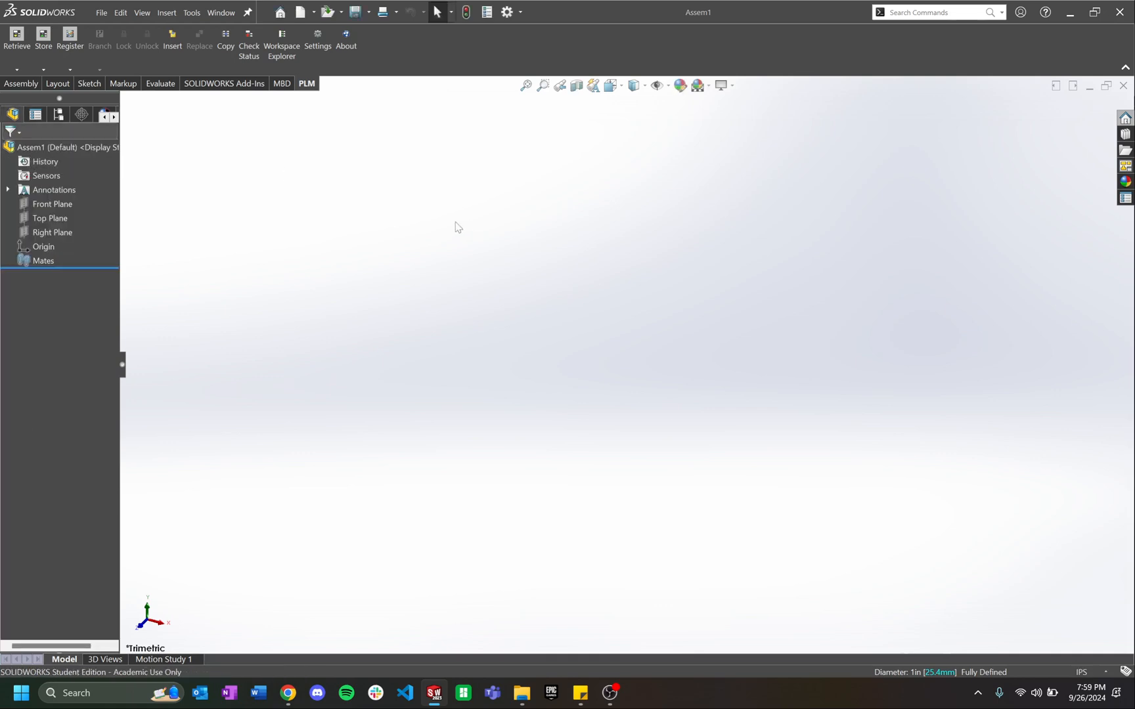
Step: Search the Club Project via PLM Insert for test* and view TEST-A-0000 TLA's properties
{"action": "left_click", "coordinate": [175, 43]}
{"action": "left_click", "coordinate": [259, 213]}
{"action": "type", "text": "te"}
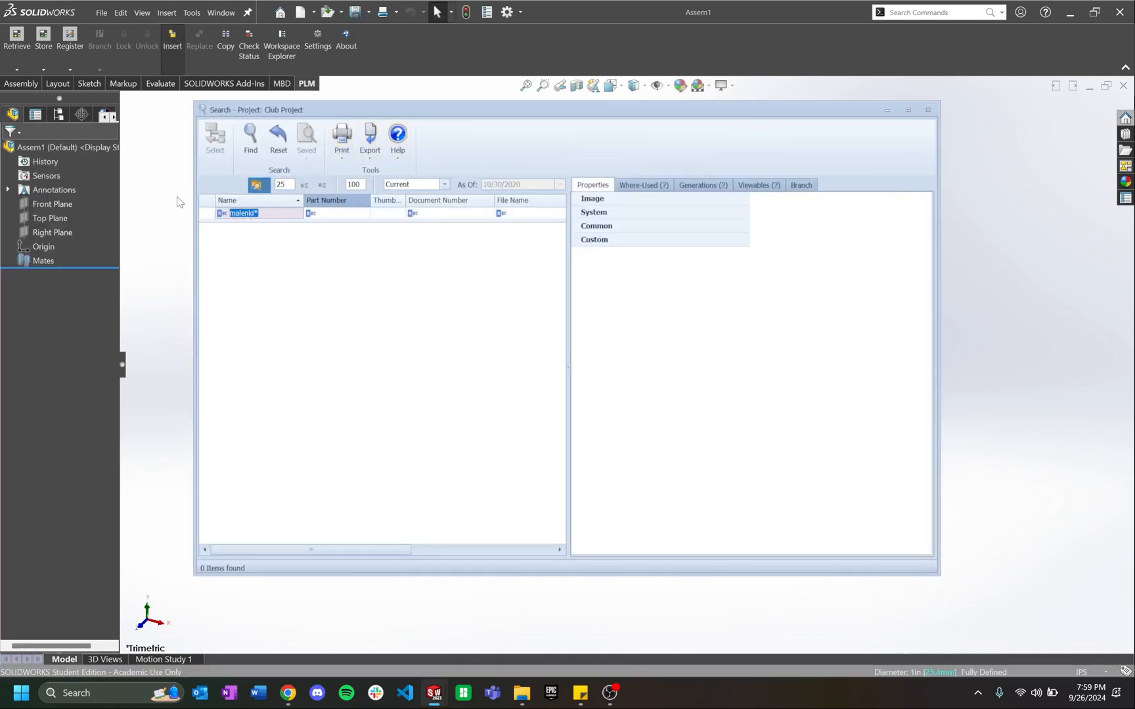
{"action": "type", "text": "st*"}
{"action": "key", "text": "Return"}
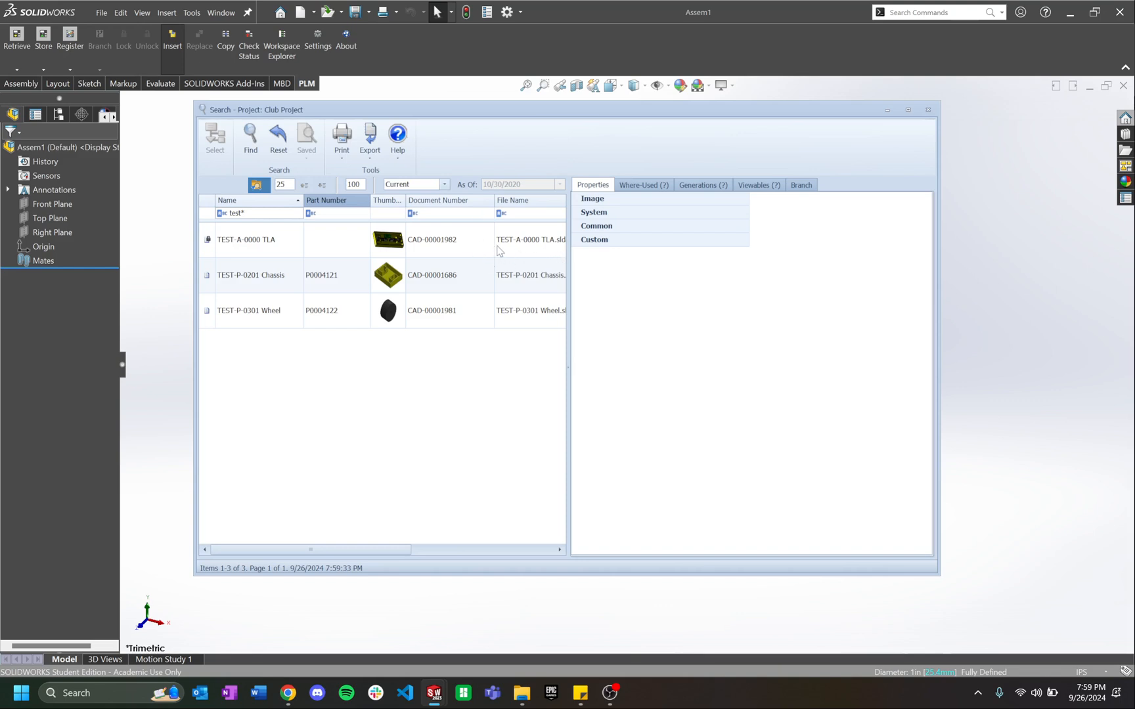
{"action": "left_click", "coordinate": [499, 250]}
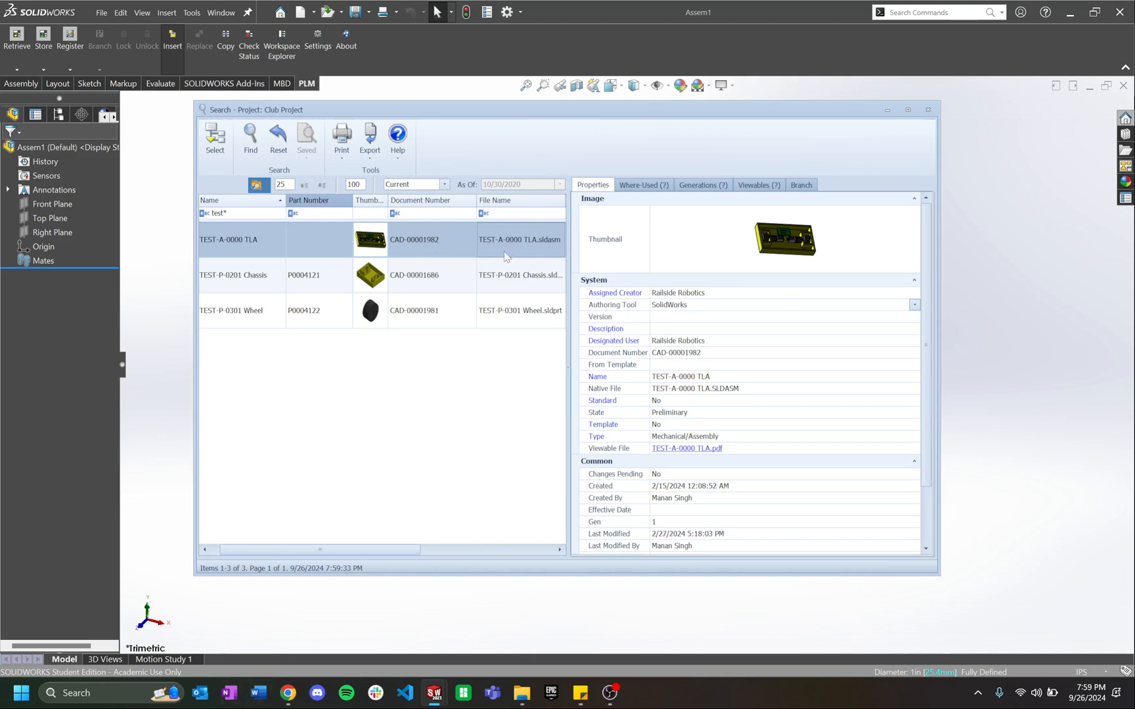
{"action": "left_click", "coordinate": [287, 695]}
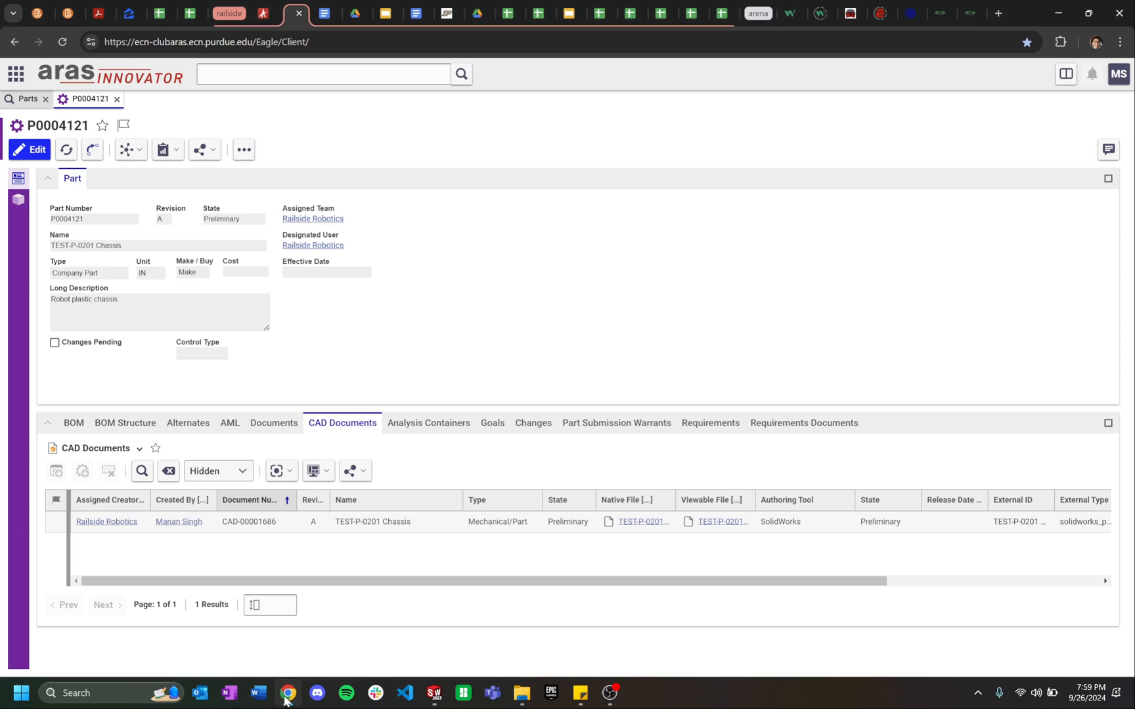
Step: Search Aras CAD Documents for test* and open TEST-A-0000 TLA as CAD-00001982
{"action": "left_click", "coordinate": [15, 73]}
{"action": "left_click", "coordinate": [63, 196]}
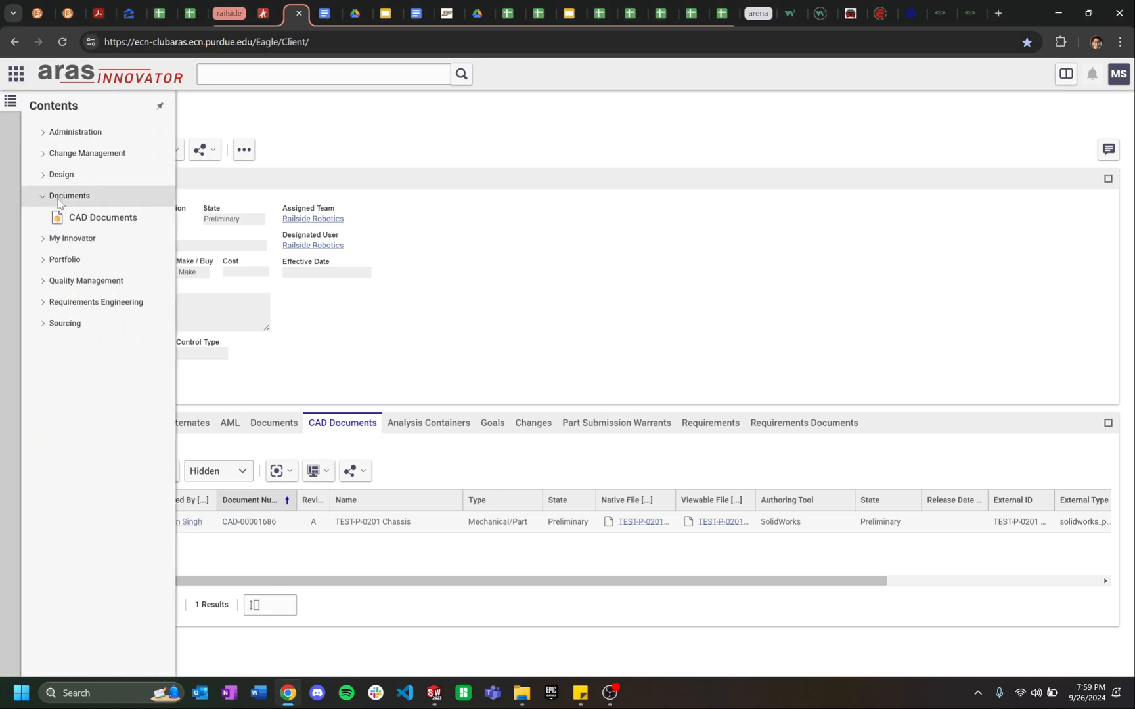
{"action": "left_click", "coordinate": [98, 217]}
{"action": "left_click", "coordinate": [99, 158]}
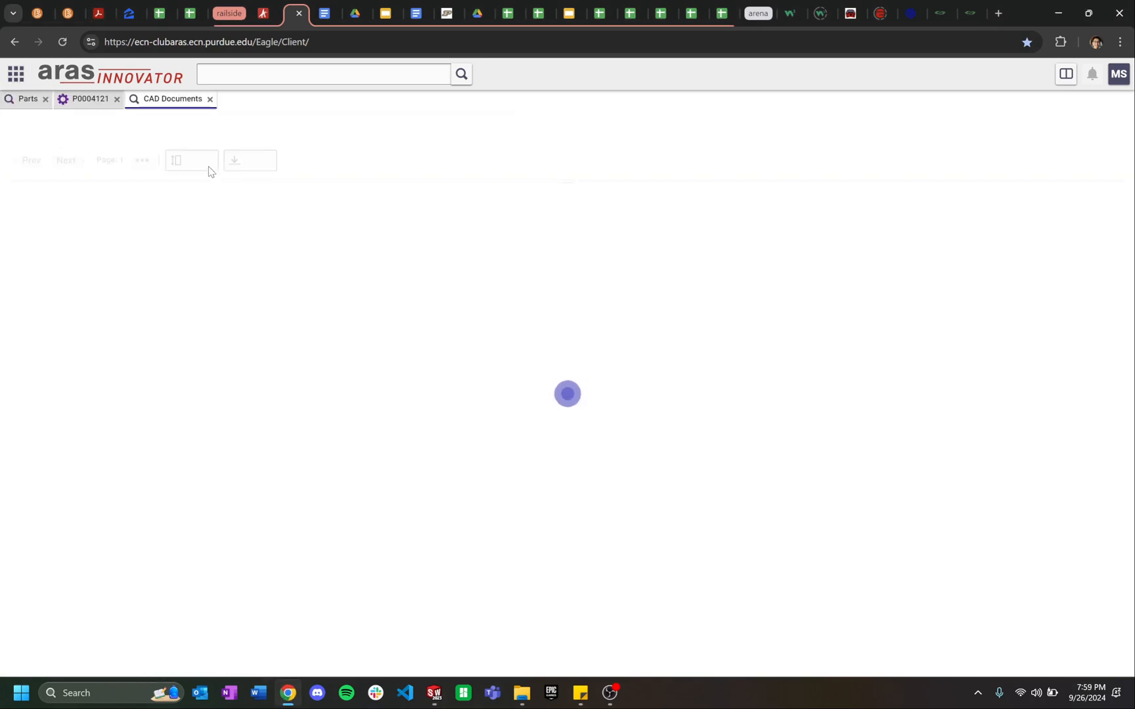
{"action": "left_click", "coordinate": [340, 199]}
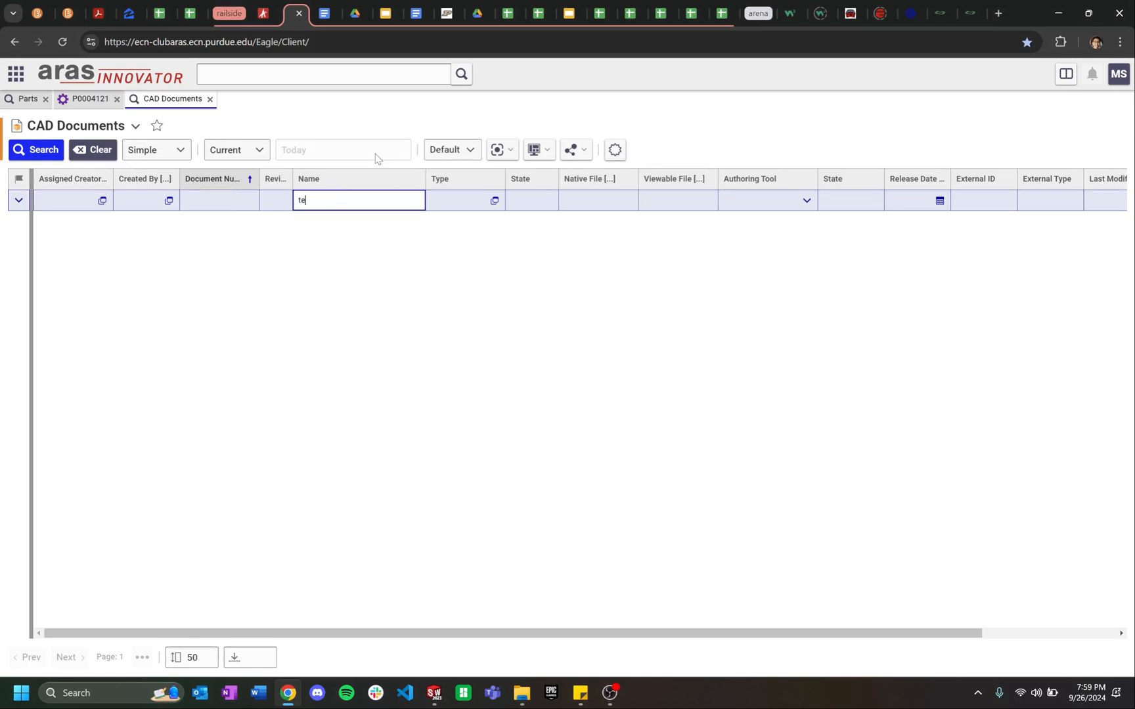
{"action": "key", "text": "Return"}
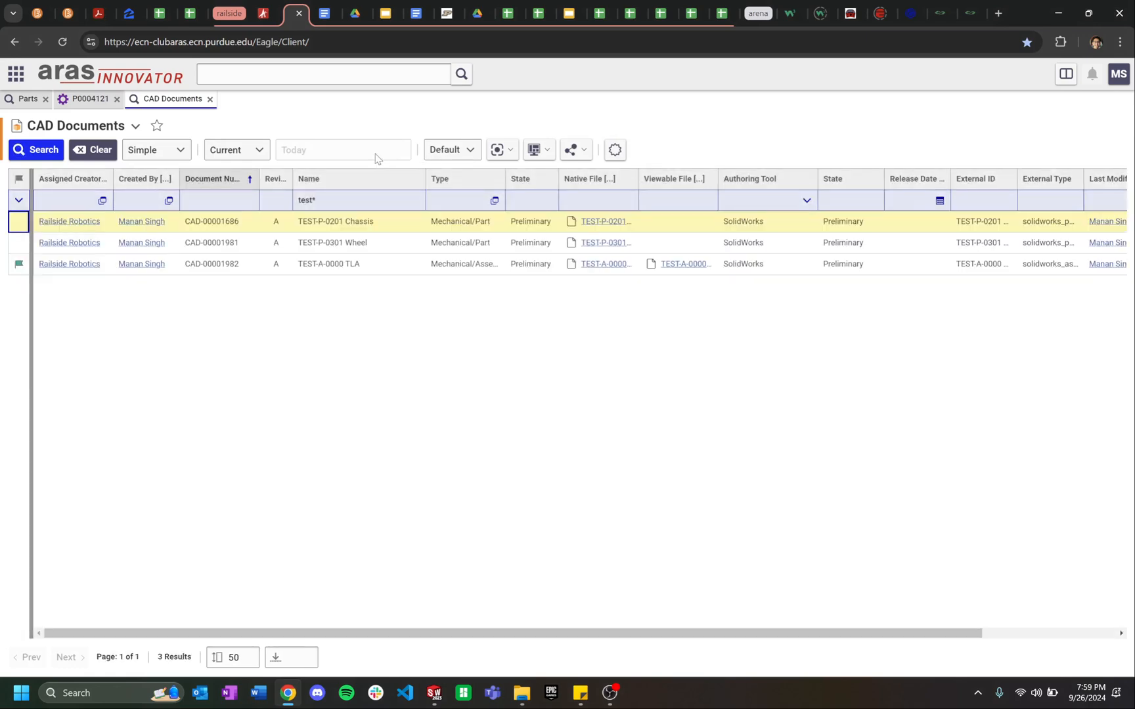
{"action": "double_click", "coordinate": [361, 270]}
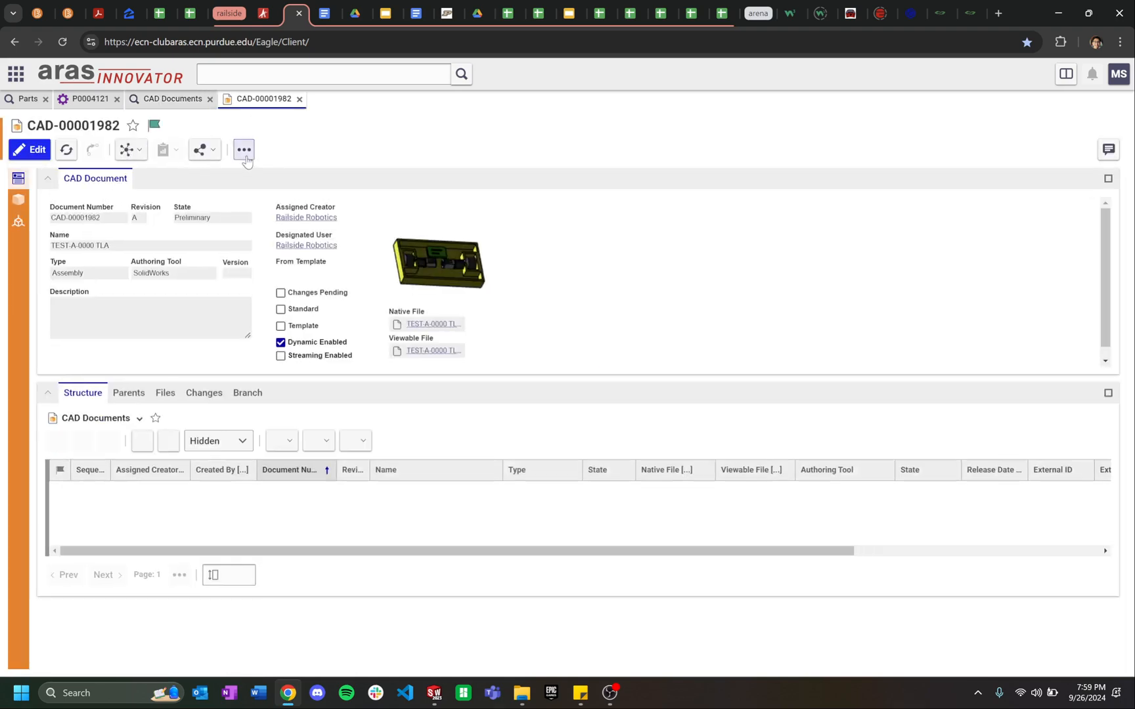
Step: Look over the TLA document's more-actions menu without deleting anything, then return to SOLIDWORKS
{"action": "left_click", "coordinate": [243, 149]}
{"action": "mouse_move", "coordinate": [328, 226]}
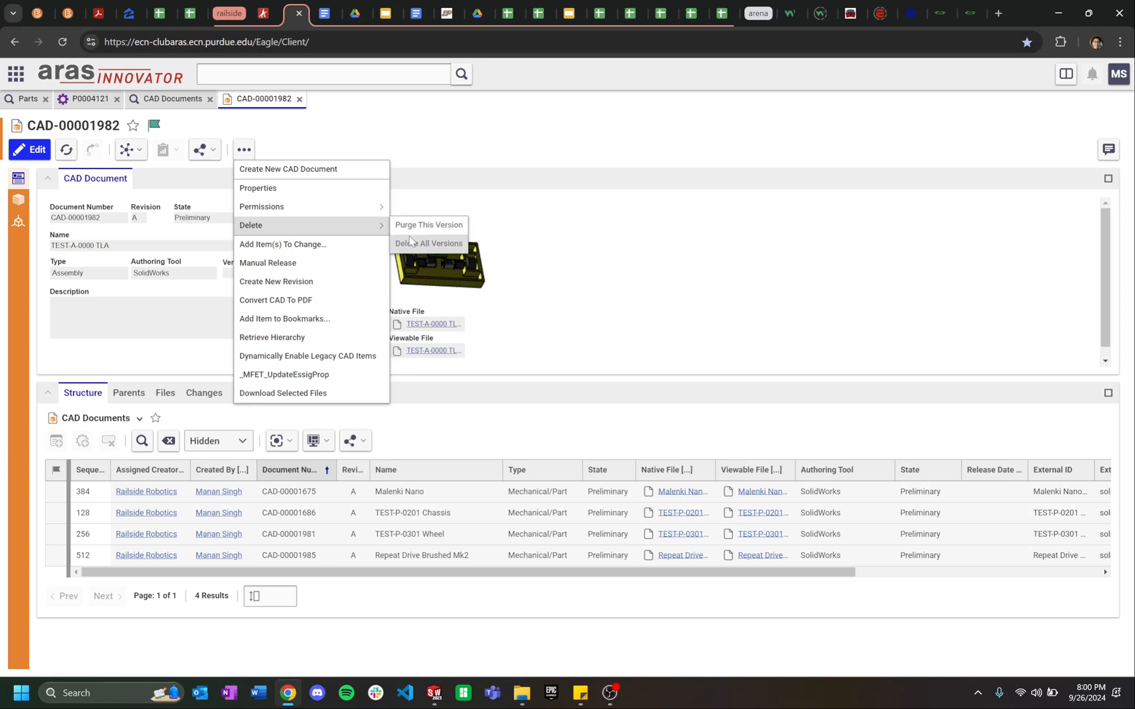
{"action": "left_click", "coordinate": [593, 248]}
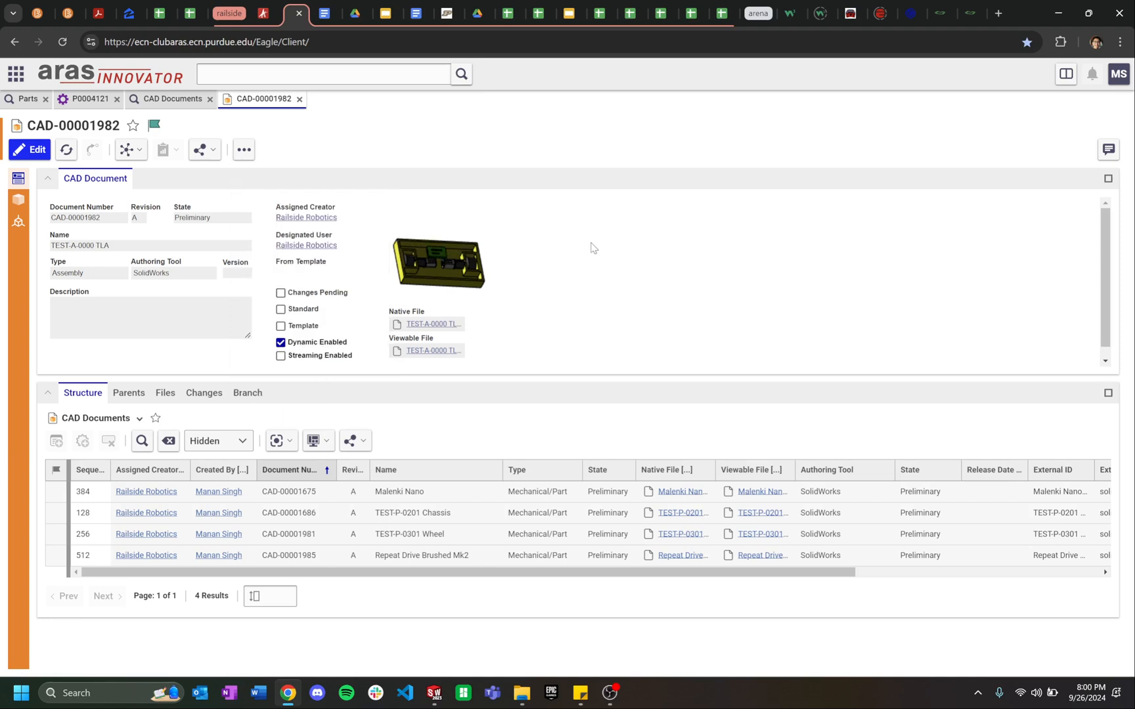
{"action": "left_click", "coordinate": [287, 692]}
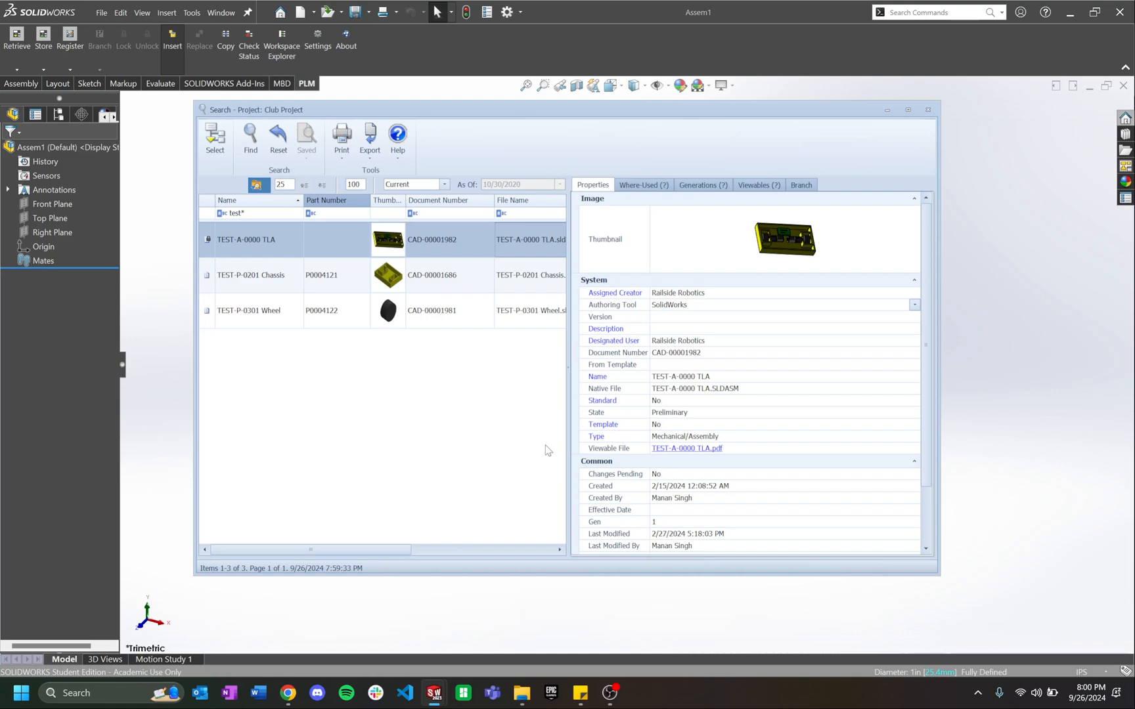
Step: Try inserting the Chassis and Wheel parts from Aras into Assem1; dismiss the 'file not available' error
{"action": "left_click", "coordinate": [228, 140]}
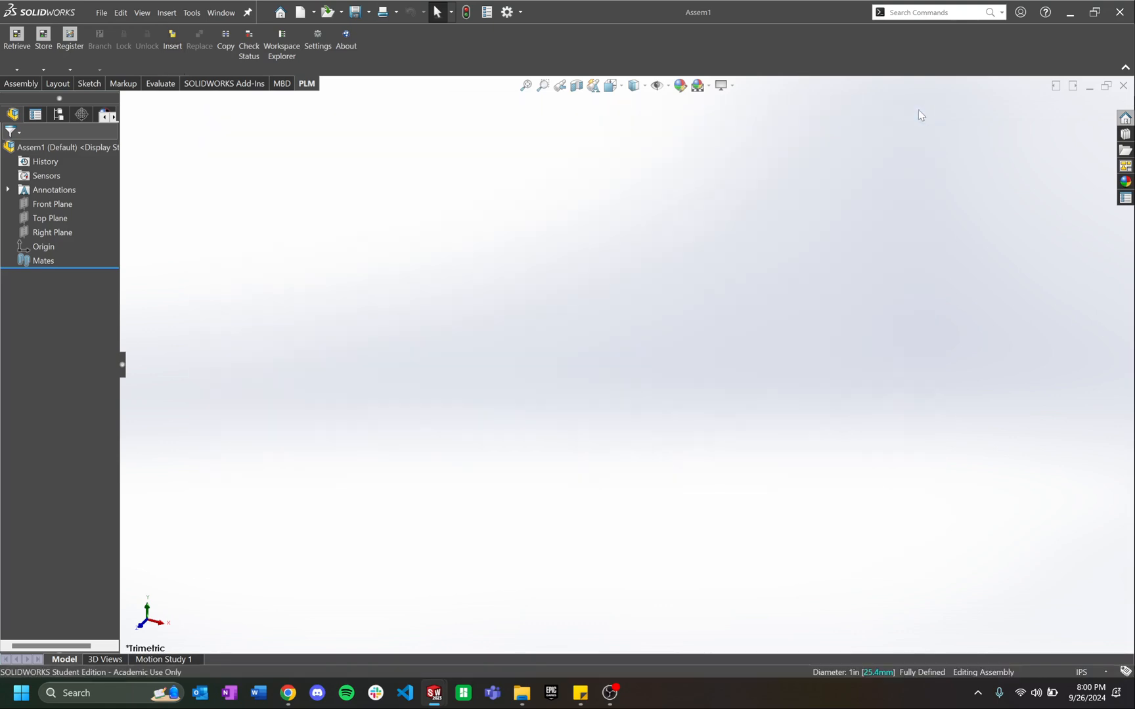
{"action": "left_click", "coordinate": [177, 37]}
{"action": "left_click", "coordinate": [416, 285]}
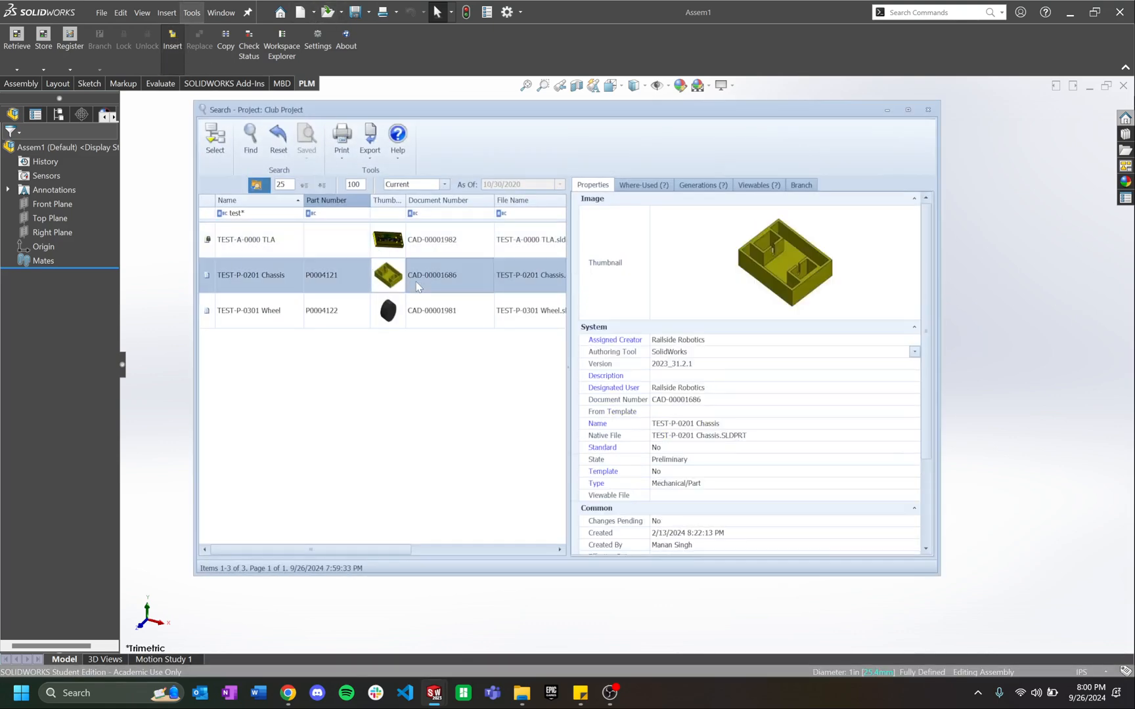
{"action": "left_click", "coordinate": [324, 322]}
{"action": "left_click", "coordinate": [358, 285]}
{"action": "left_click", "coordinate": [433, 315], "text": "ctrl"}
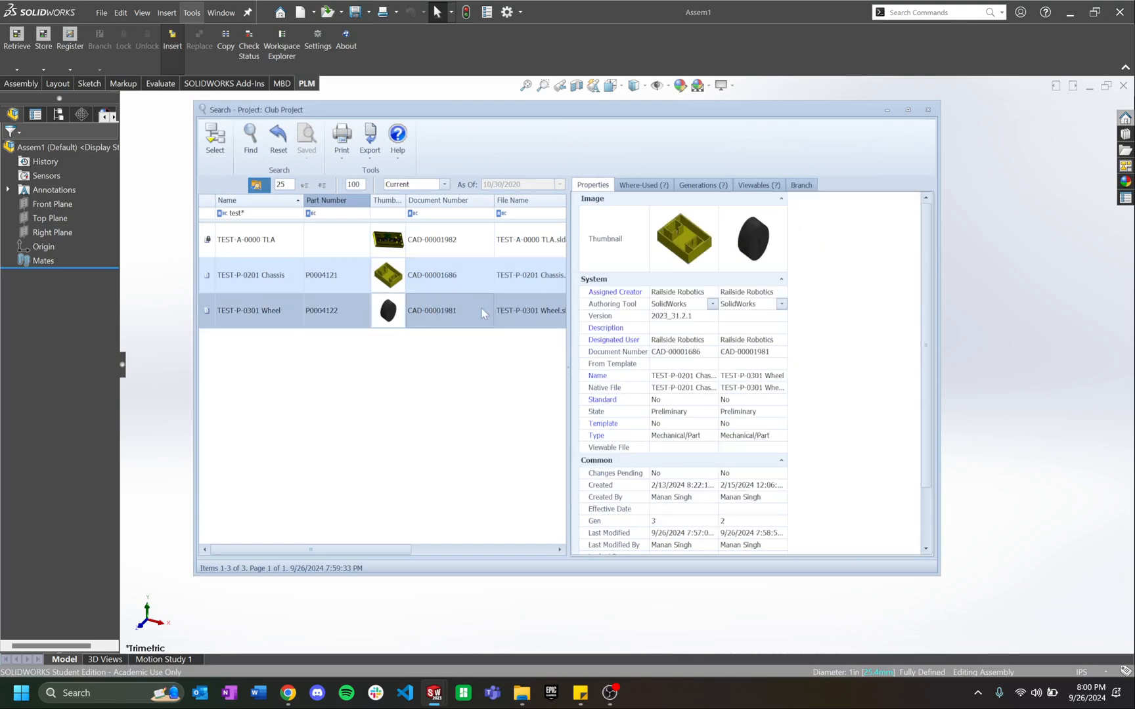
{"action": "left_click", "coordinate": [215, 138]}
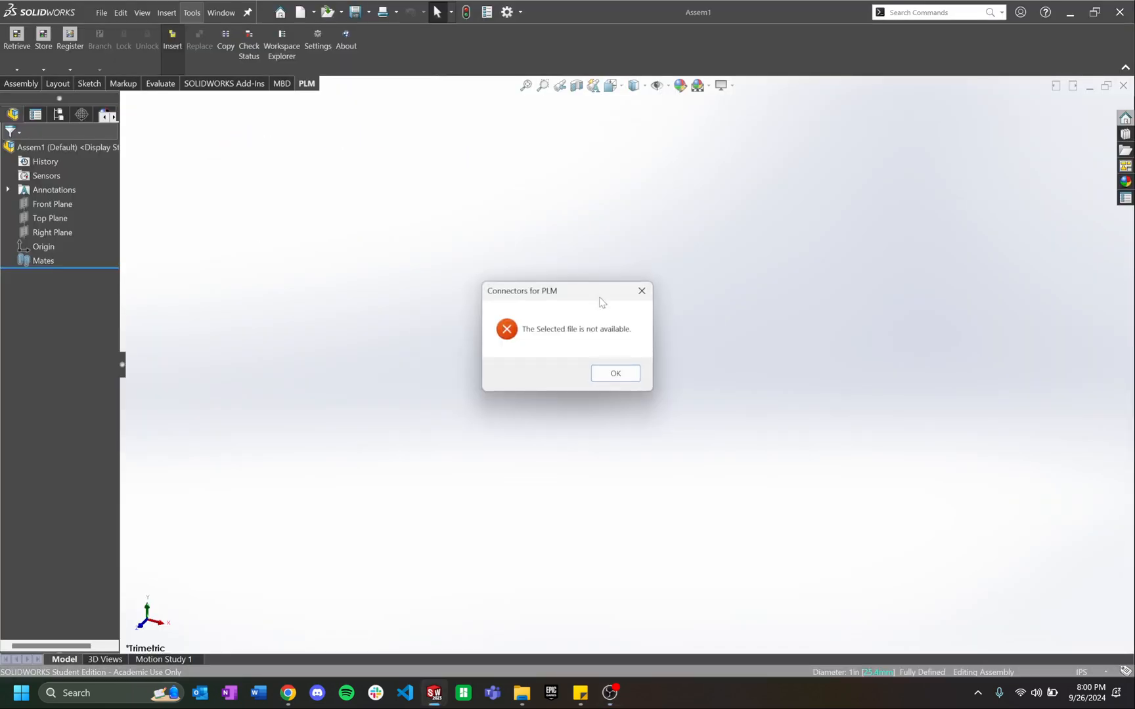
{"action": "left_click", "coordinate": [625, 372]}
{"action": "left_click", "coordinate": [614, 372]}
Step: Retry inserting the TEST-A-0000 TLA assembly, dismiss the same error, and return to Aras
{"action": "left_click", "coordinate": [172, 39]}
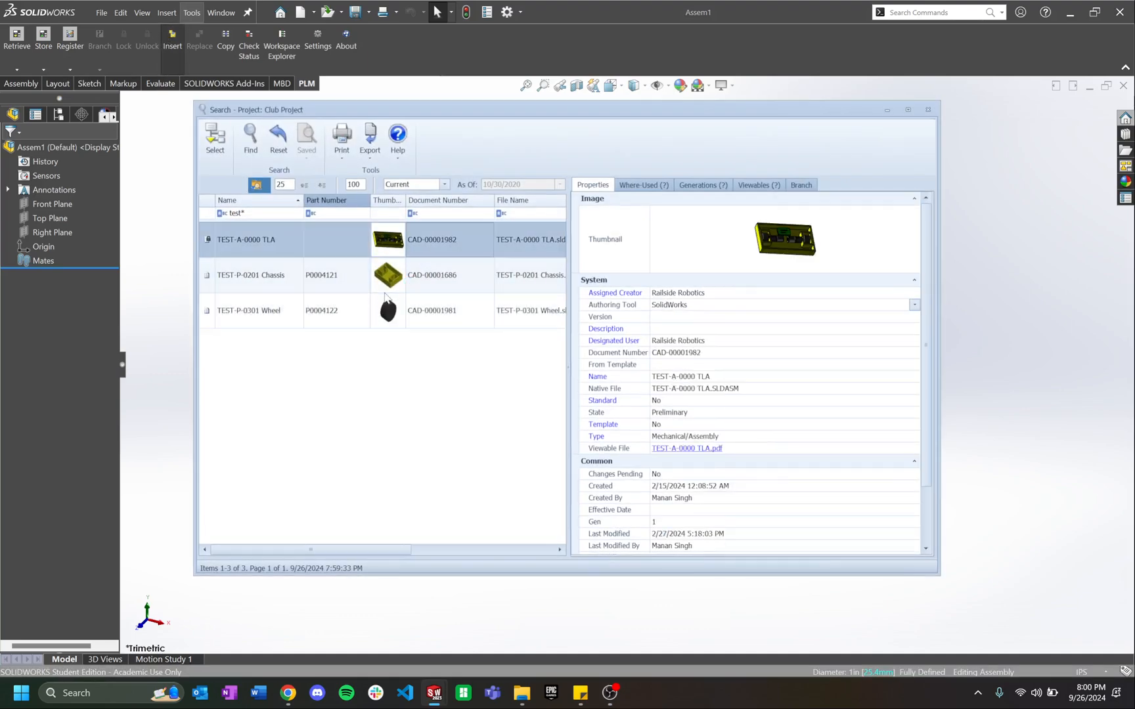
{"action": "left_click", "coordinate": [219, 139]}
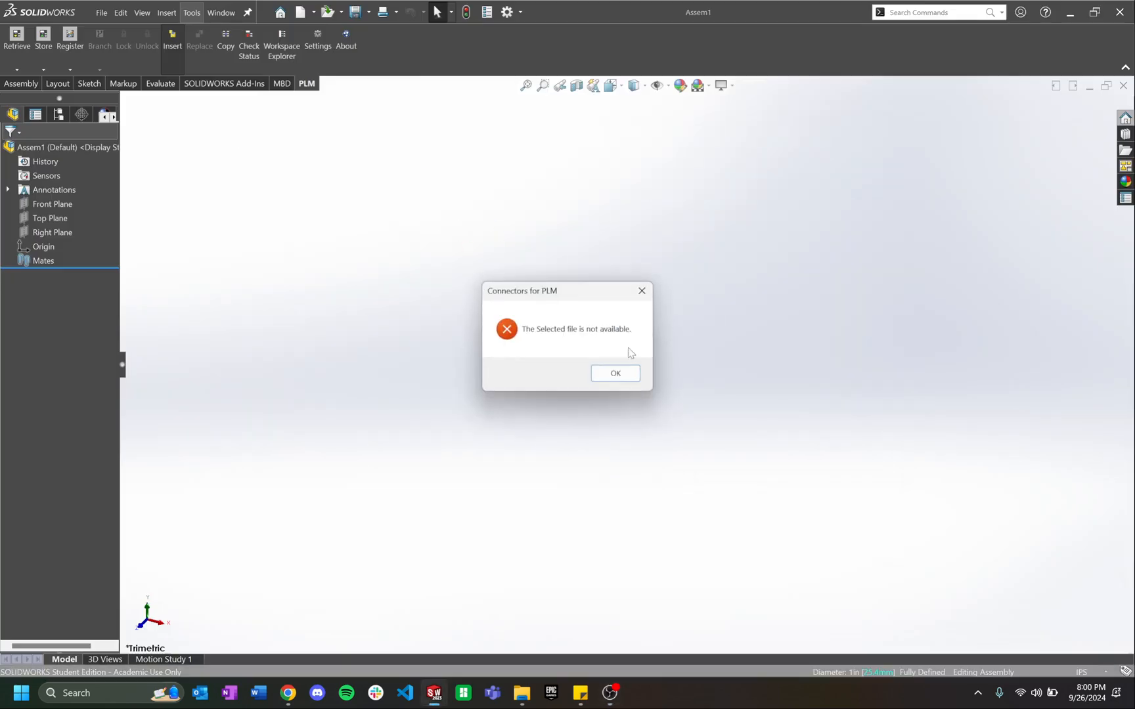
{"action": "left_click", "coordinate": [288, 693]}
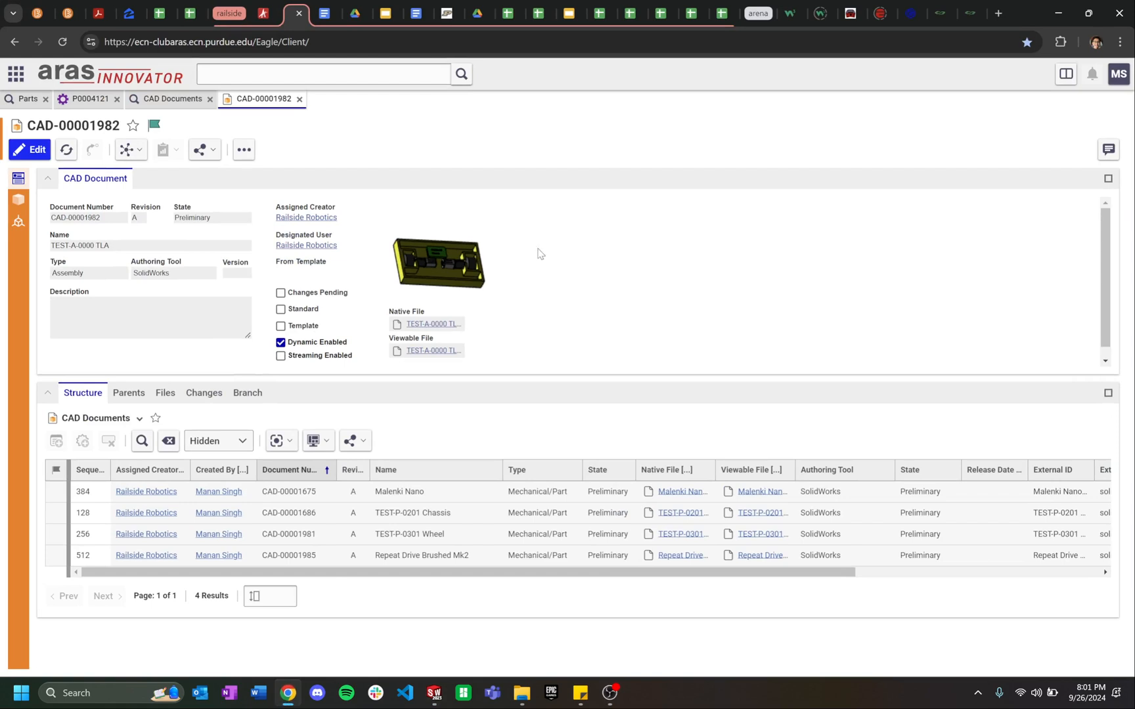
Step: Scroll through the TLA structure grid columns in Aras, then minimize Chrome back to SOLIDWORKS
{"action": "left_click_drag", "start_coordinate": [598, 569], "coordinate": [671, 585]}
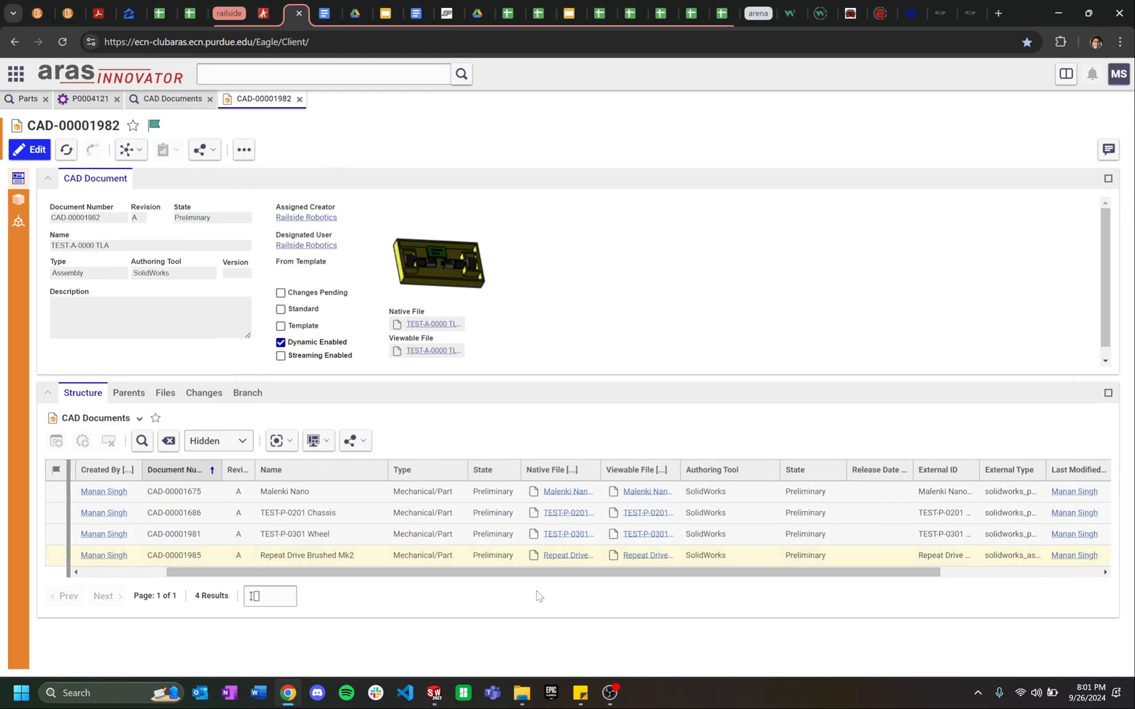
{"action": "left_click", "coordinate": [288, 692]}
{"action": "left_click", "coordinate": [288, 693]}
{"action": "left_click_drag", "start_coordinate": [373, 573], "coordinate": [393, 607]}
{"action": "left_click", "coordinate": [287, 693]}
Step: Create a new part and sketch a rectangle from the origin on the Top Plane
{"action": "key", "text": "ctrl+n"}
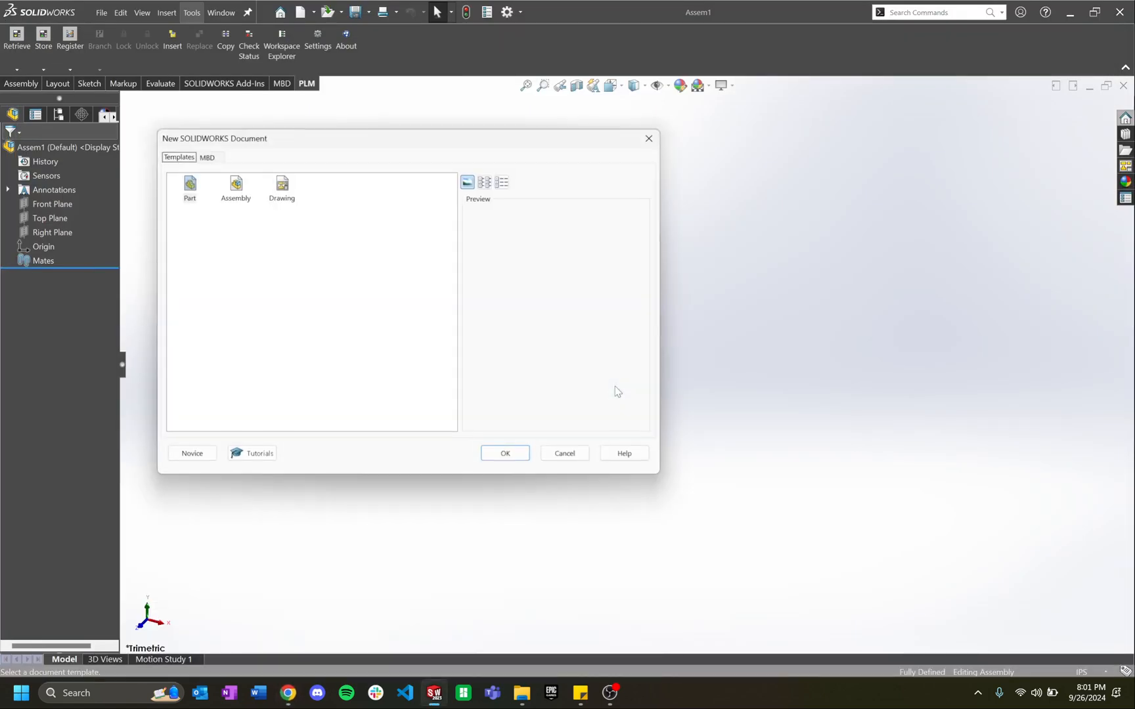
{"action": "left_click", "coordinate": [507, 455]}
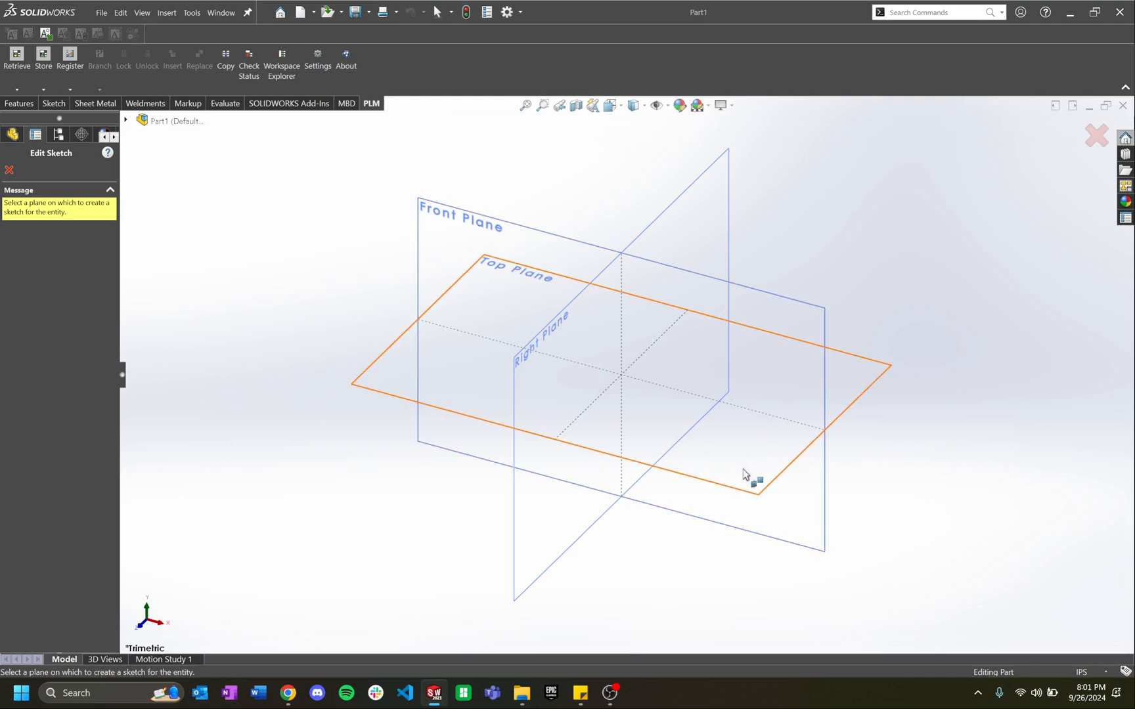
{"action": "left_click", "coordinate": [748, 476]}
{"action": "left_click", "coordinate": [79, 69]}
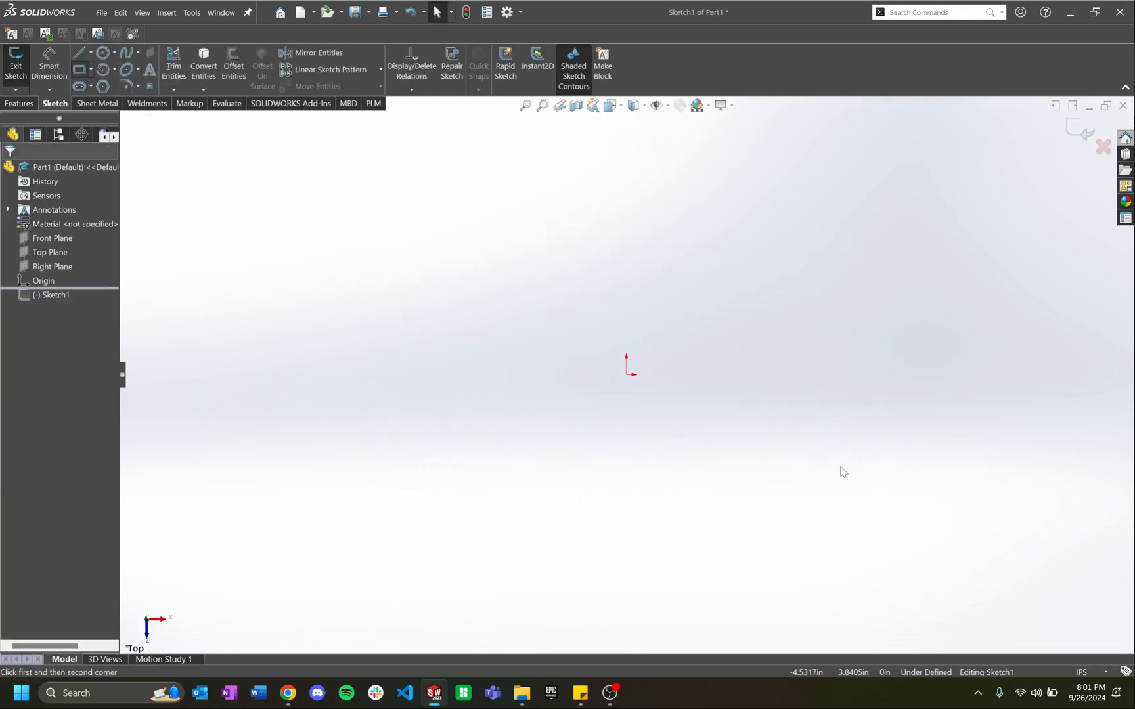
{"action": "left_click", "coordinate": [627, 374]}
{"action": "left_click", "coordinate": [802, 262]}
{"action": "key", "text": "Escape"}
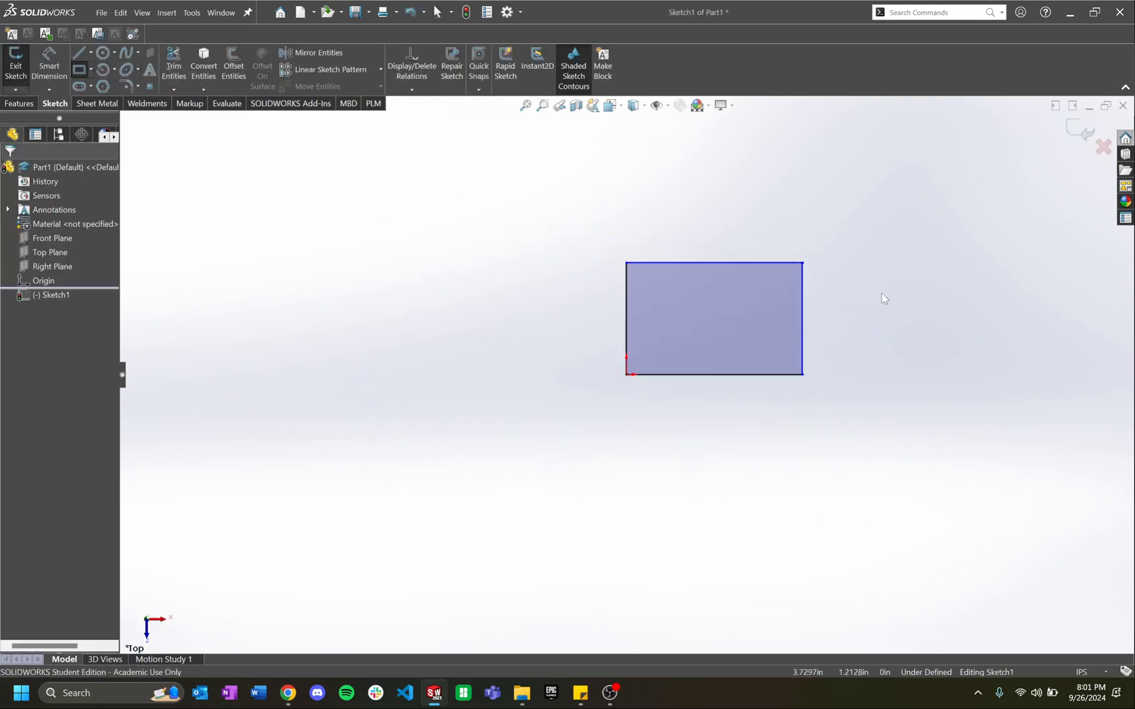
Step: Dimension the rectangle 1 in tall and 3 in wide
{"action": "key", "text": "d"}
{"action": "left_click", "coordinate": [803, 320]}
{"action": "left_click", "coordinate": [875, 318]}
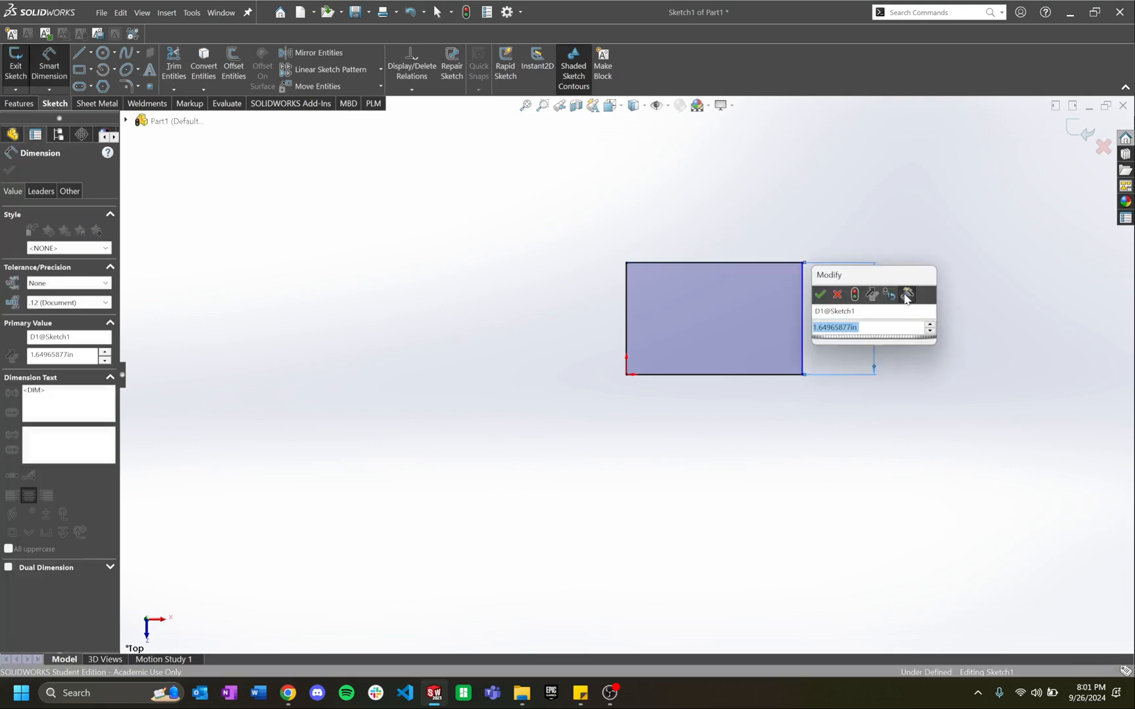
{"action": "type", "text": "1"}
{"action": "key", "text": "Return"}
{"action": "left_click", "coordinate": [774, 264]}
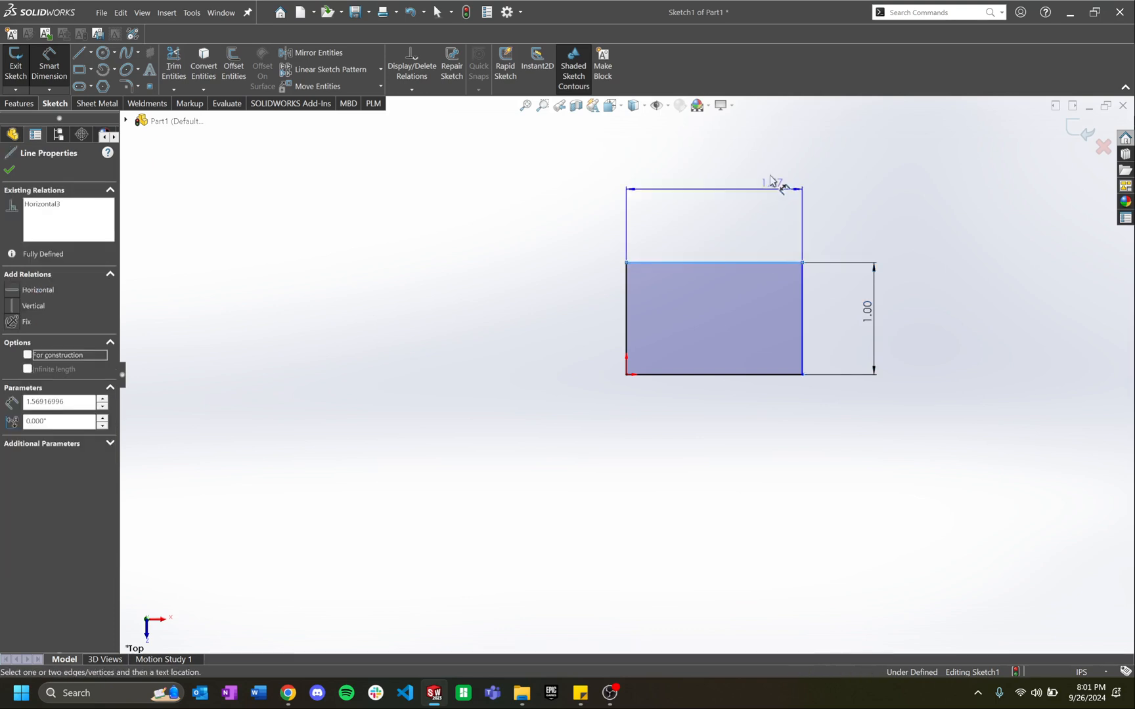
{"action": "left_click", "coordinate": [775, 172]}
{"action": "type", "text": "3"}
{"action": "key", "text": "Return"}
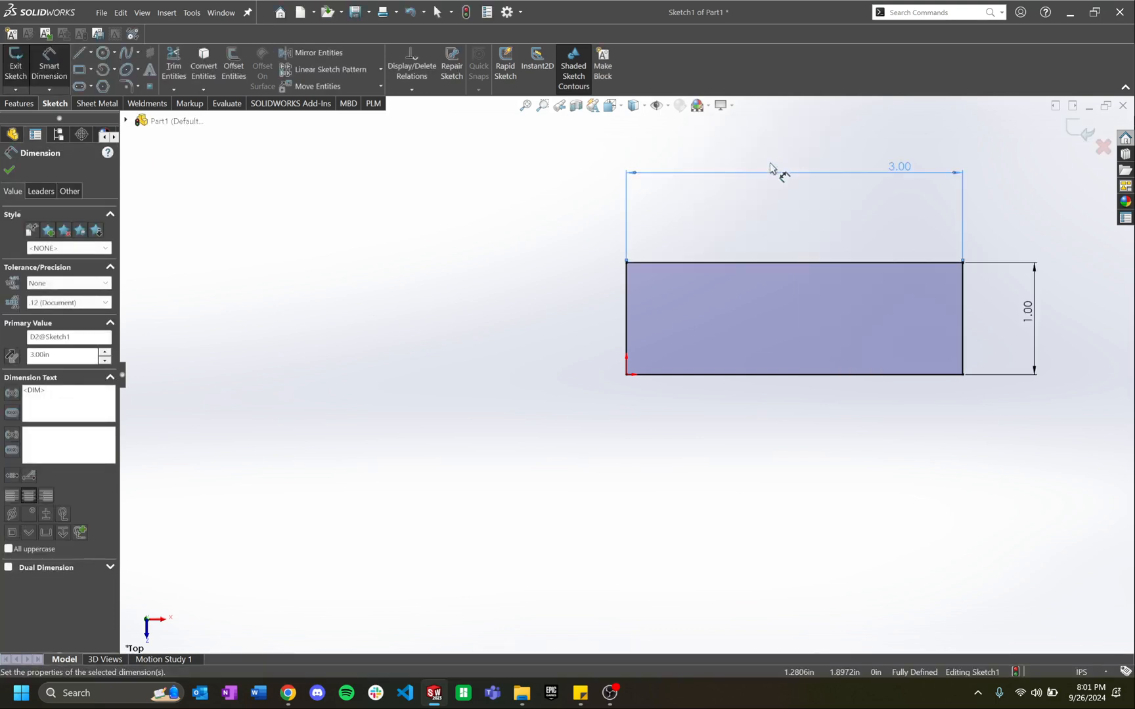
Step: Extrude the sketch 1 in into a block and save the new part
{"action": "left_click", "coordinate": [1080, 132]}
{"action": "type", "text": "e"}
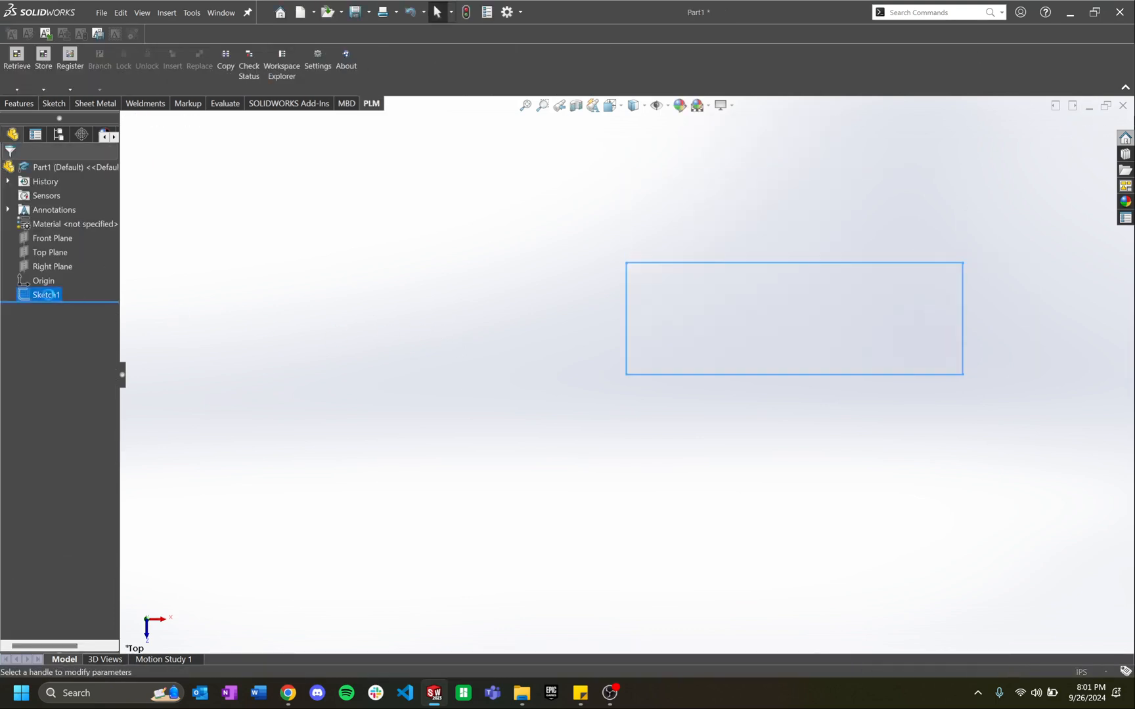
{"action": "type", "text": "1"}
{"action": "key", "text": "Return"}
{"action": "key", "text": "Return"}
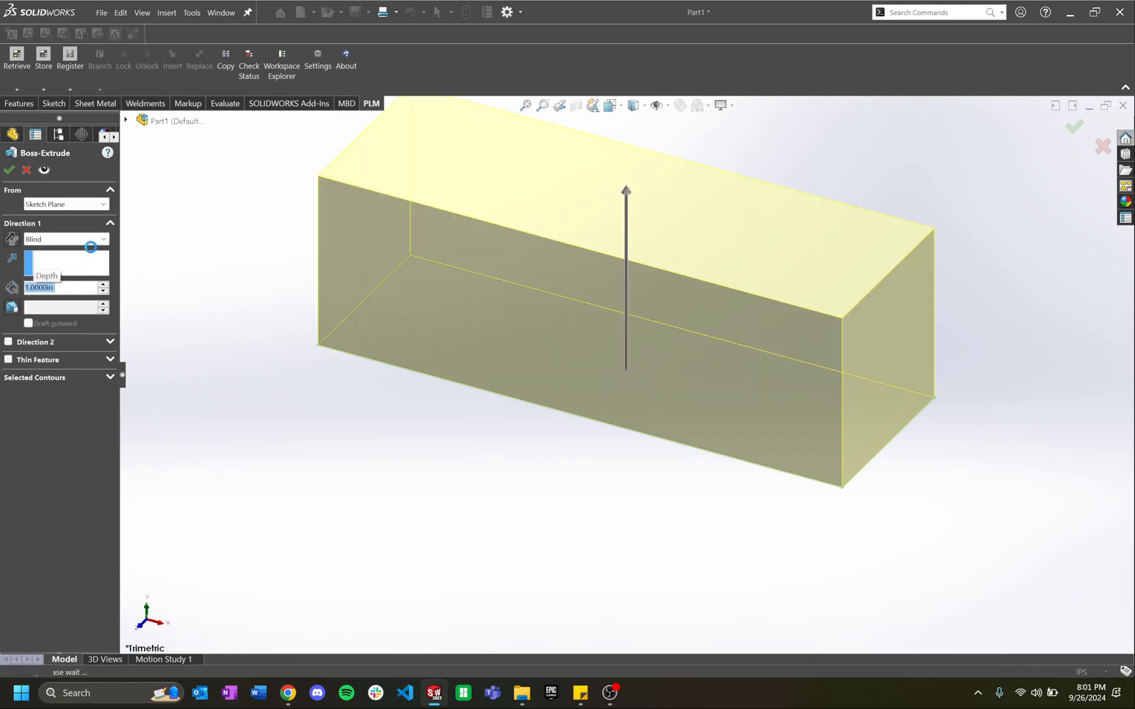
{"action": "scroll", "coordinate": [679, 325], "scroll_direction": "up", "scroll_amount": 3}
{"action": "middle_click_drag", "start_coordinate": [679, 324], "coordinate": [729, 354]}
{"action": "left_click", "coordinate": [230, 227]}
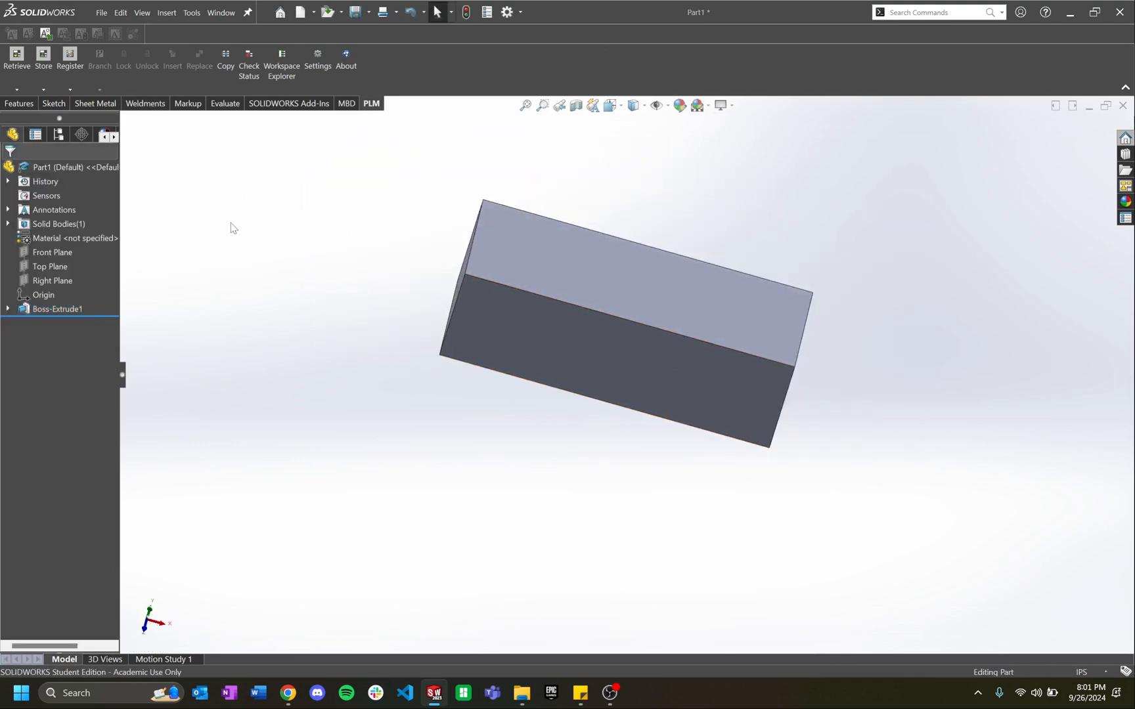
{"action": "key", "text": "ctrl+s"}
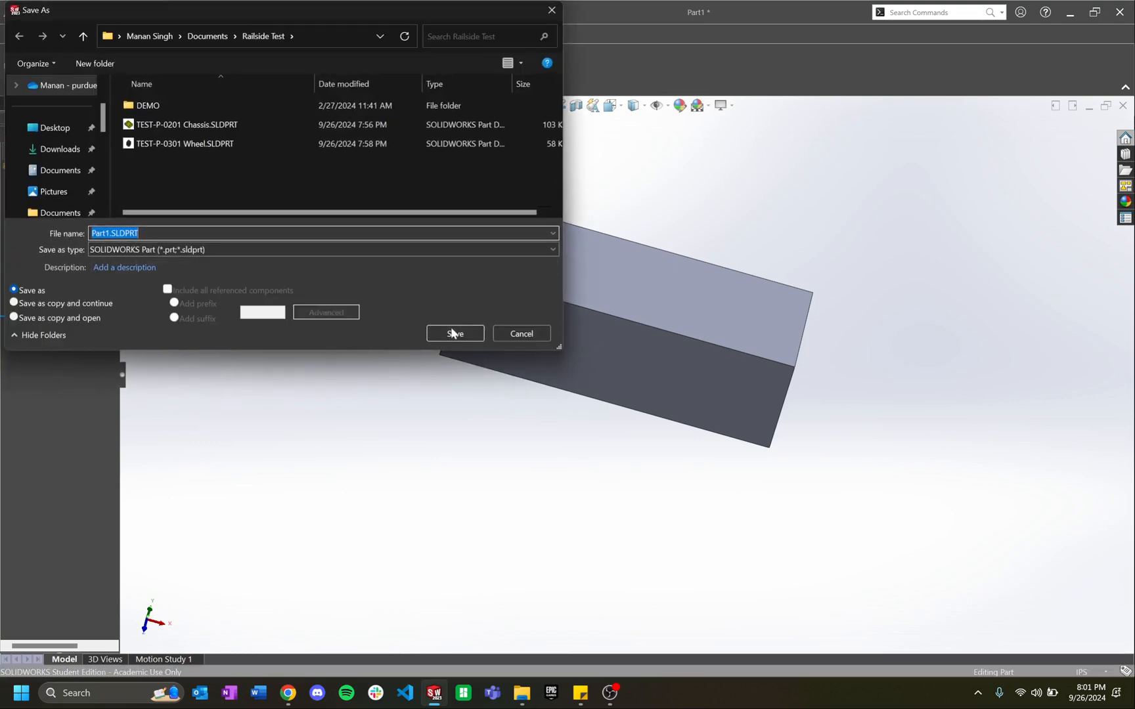
Step: Save as Part1.SLDPRT and register it to Aras with generated part number P0004123
{"action": "left_click", "coordinate": [456, 334]}
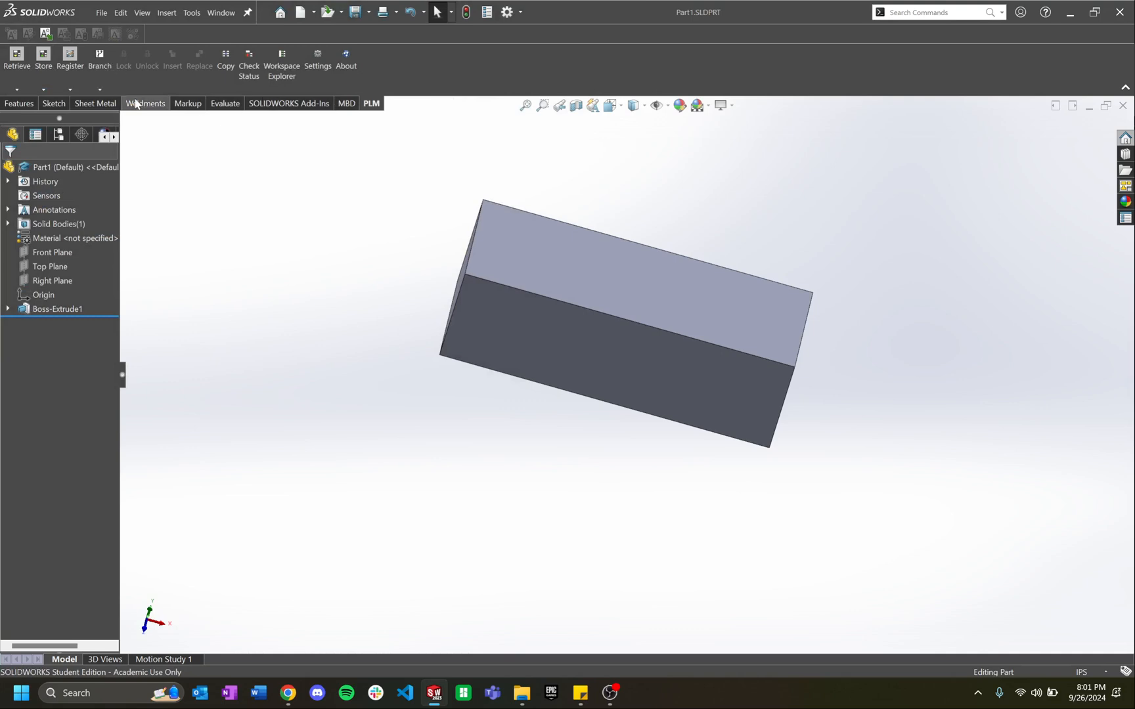
{"action": "left_click", "coordinate": [70, 59]}
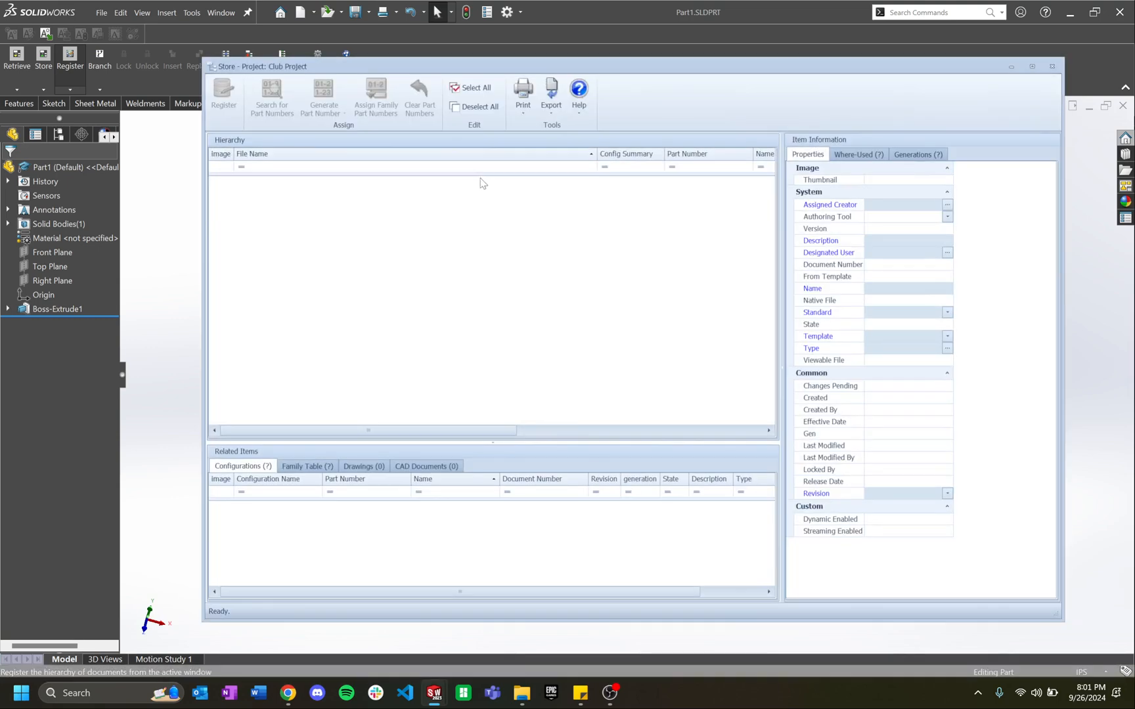
{"action": "left_click", "coordinate": [323, 92]}
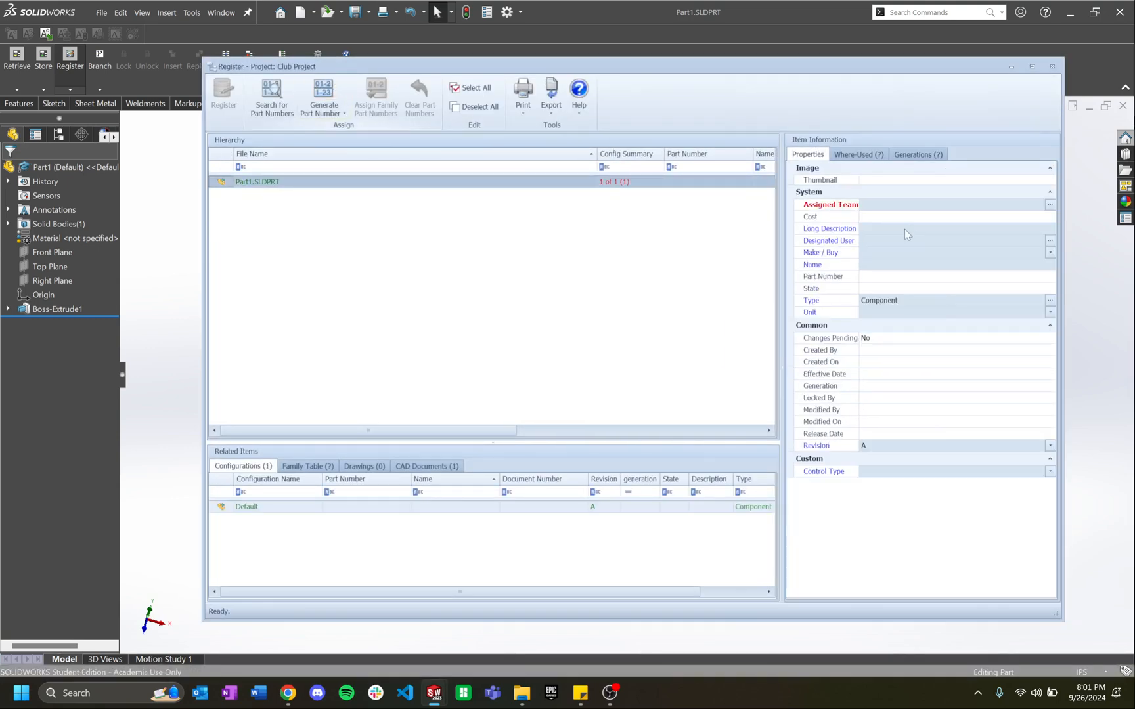
Step: Set team and user to Railside Robotics, Make/Buy to Make, and enter name WOWW-P-0201
{"action": "left_click", "coordinate": [891, 208]}
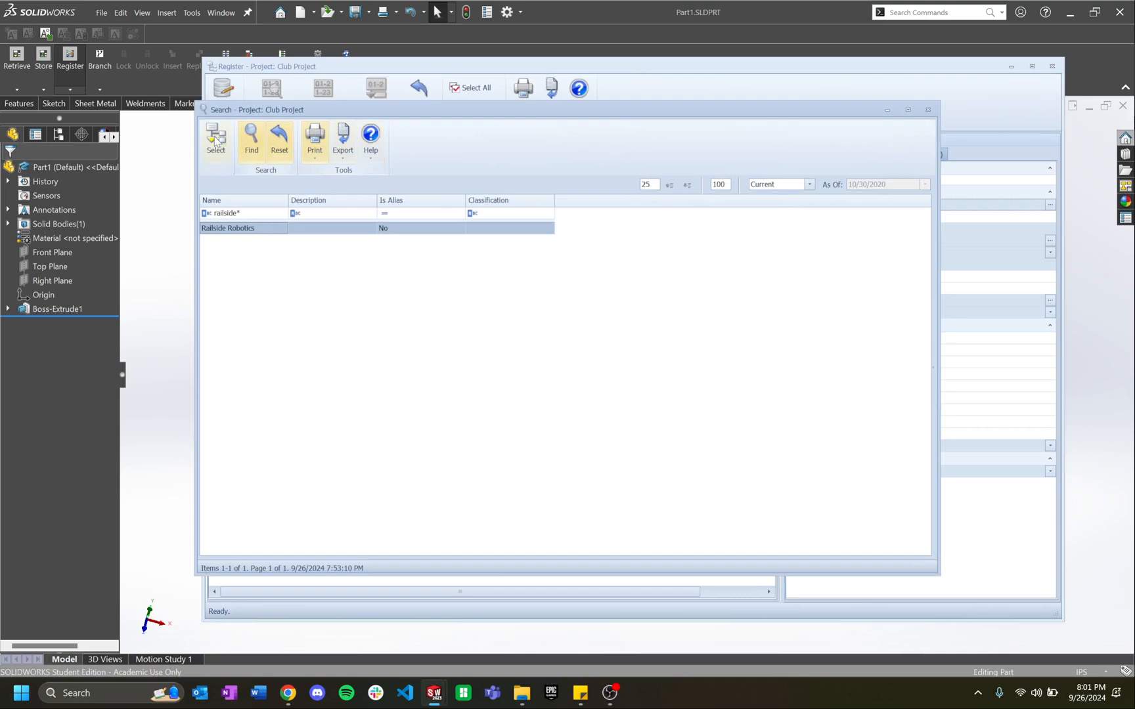
{"action": "left_click", "coordinate": [218, 142]}
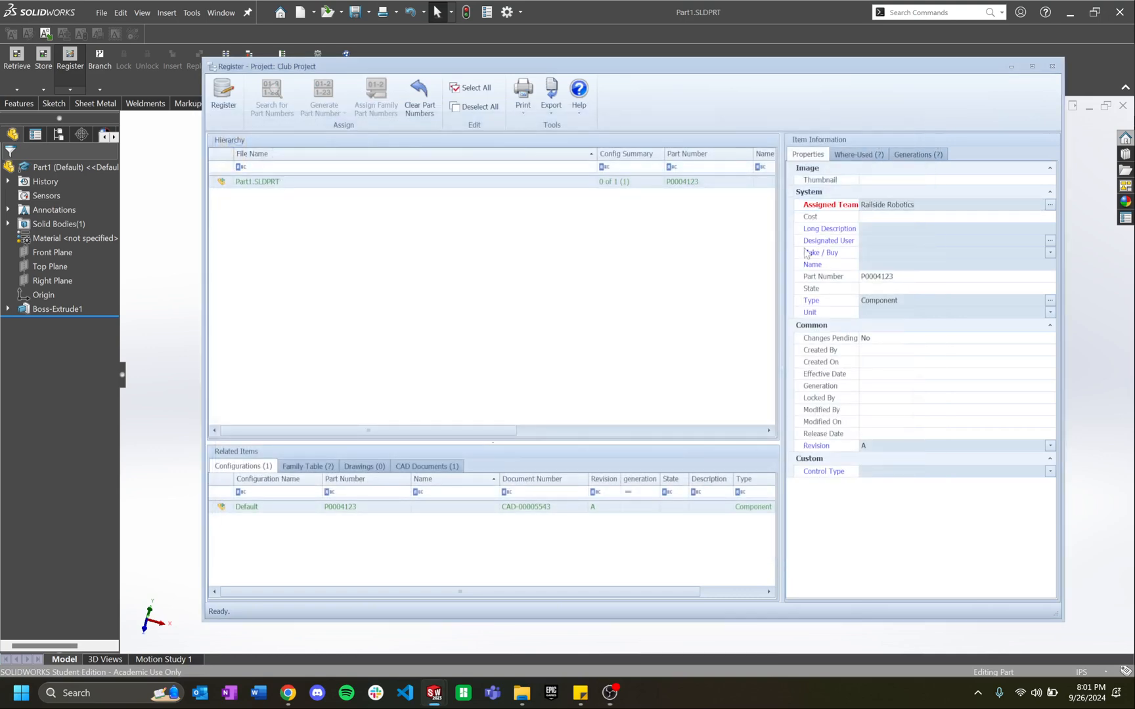
{"action": "left_click", "coordinate": [886, 227]}
{"action": "left_click", "coordinate": [878, 240]}
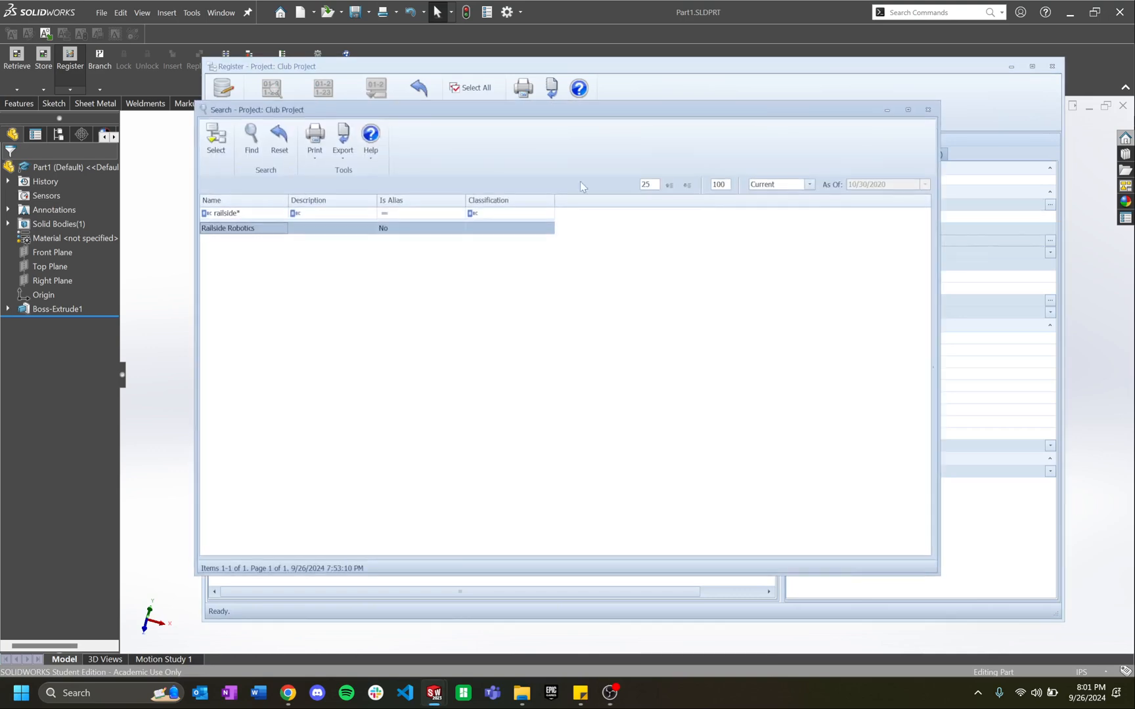
{"action": "left_click", "coordinate": [218, 142]}
{"action": "left_click", "coordinate": [908, 253]}
{"action": "left_click", "coordinate": [885, 271]}
{"action": "left_click", "coordinate": [876, 265]}
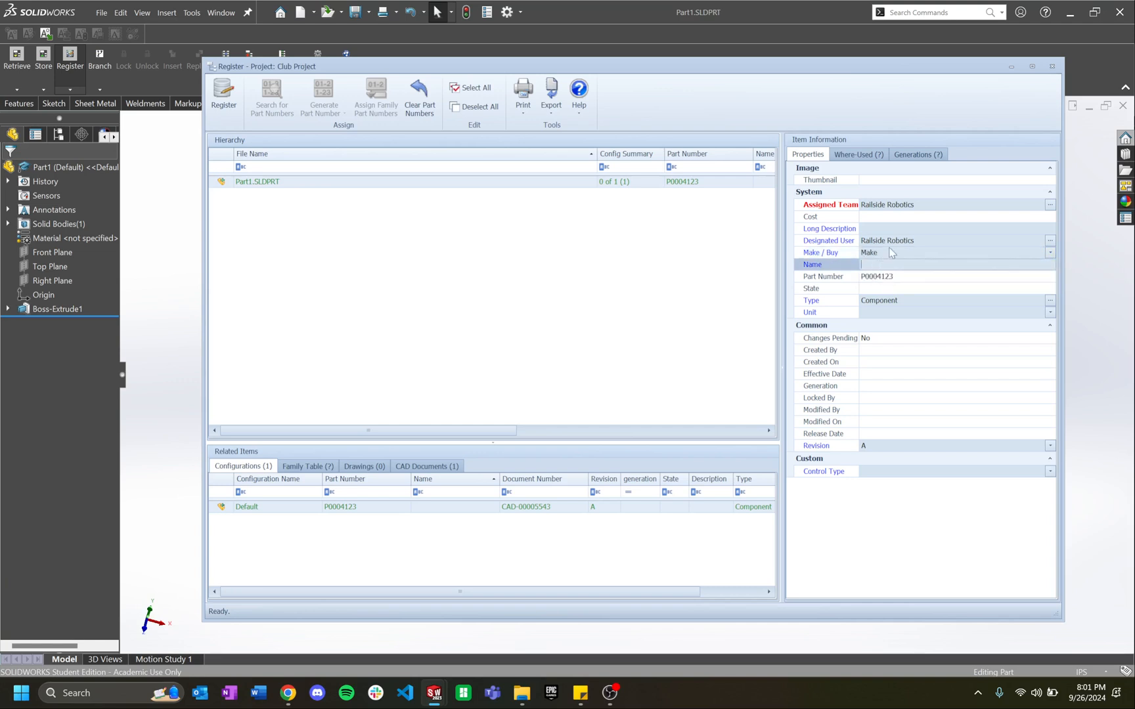
{"action": "type", "text": "T"}
{"action": "type", "text": "WOWW-"}
{"action": "type", "text": "P-0201"}
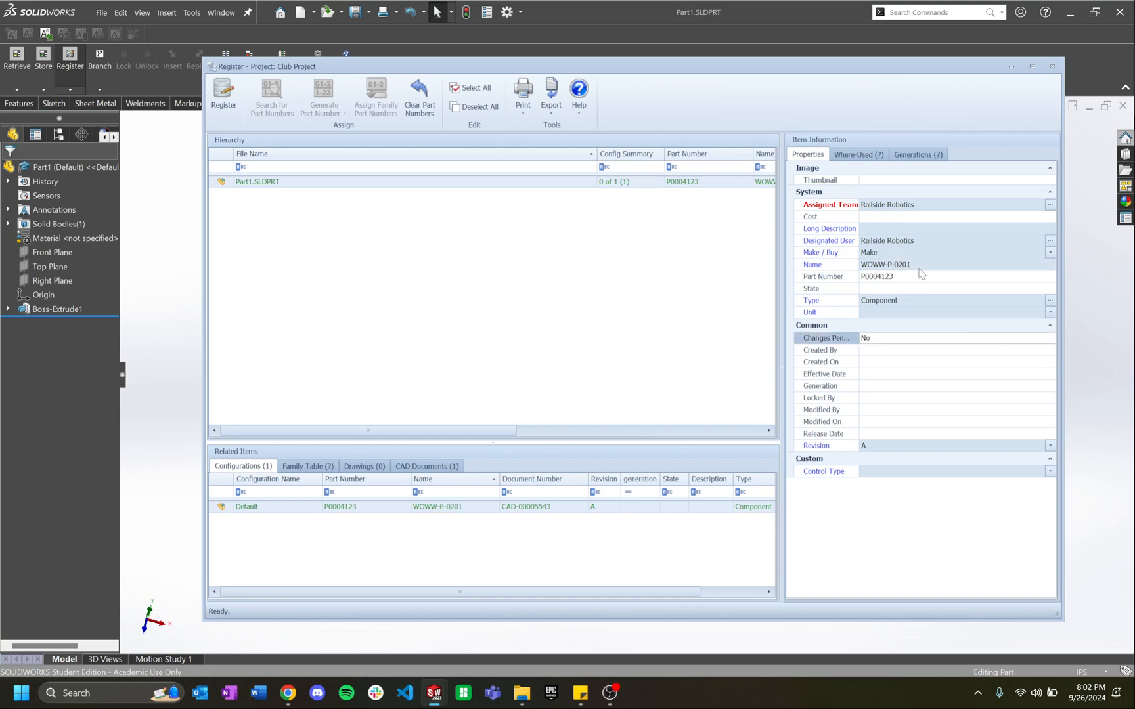
{"action": "left_click", "coordinate": [920, 265]}
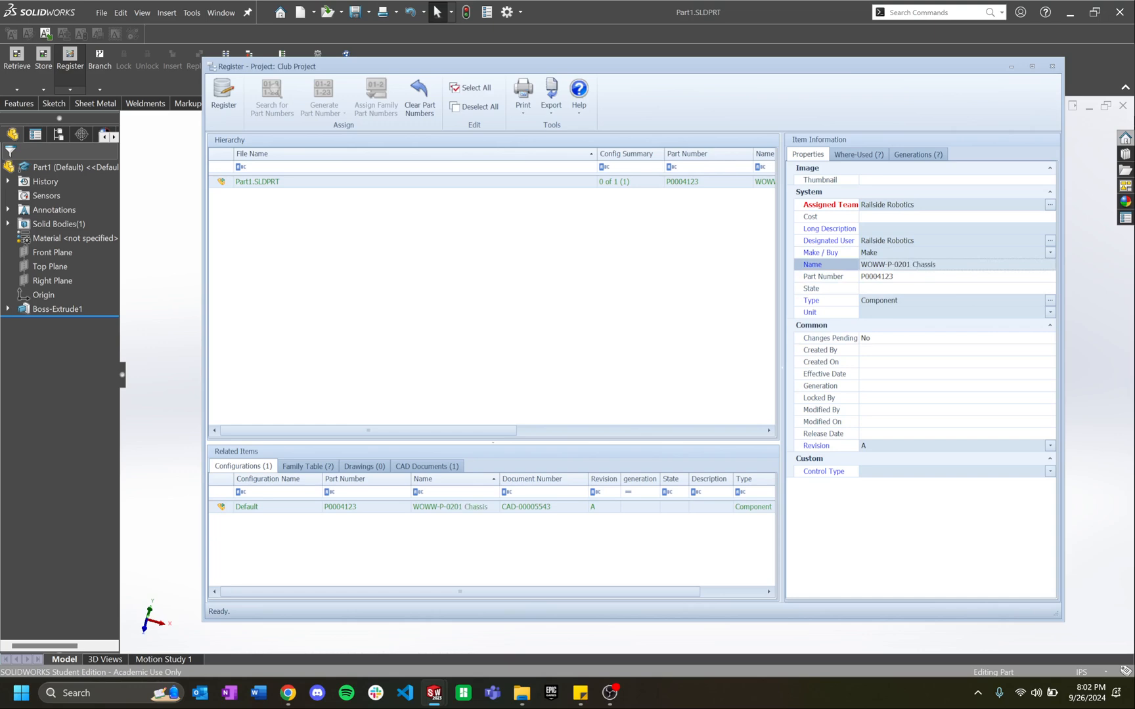
Step: Set the registered part's type to Company Part and its unit to IN
{"action": "left_click_drag", "start_coordinate": [973, 264], "coordinate": [799, 279]}
{"action": "key", "text": "ctrl+c"}
{"action": "left_click", "coordinate": [926, 303]}
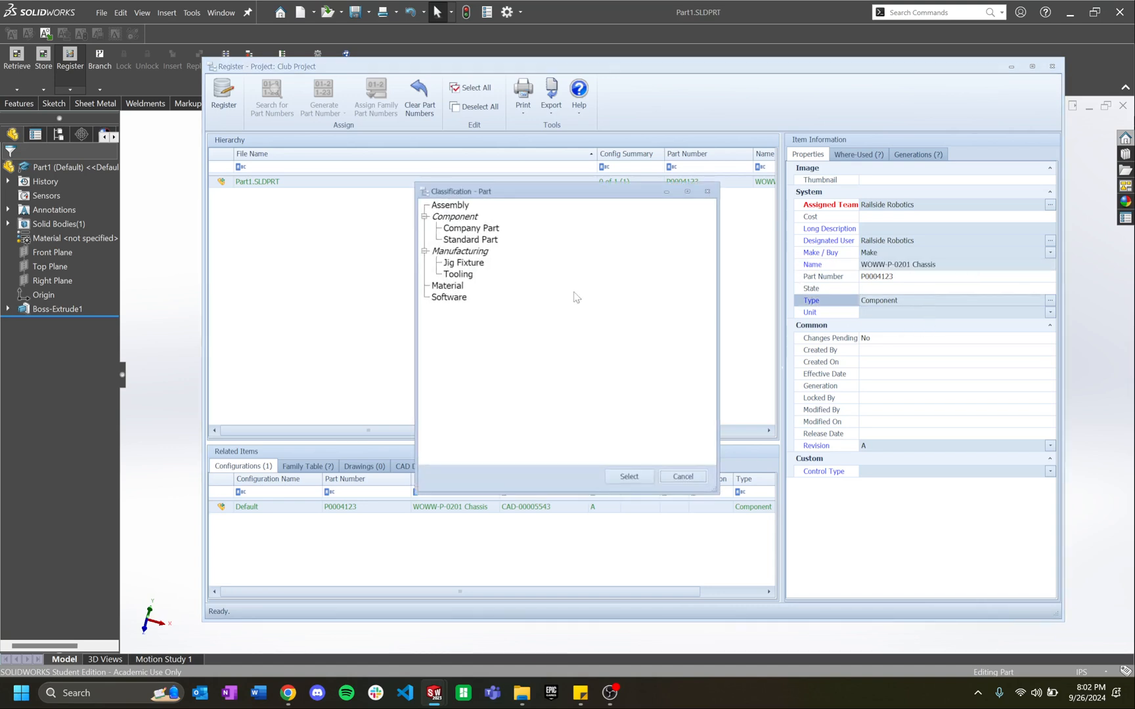
{"action": "left_click", "coordinate": [461, 239]}
{"action": "left_click", "coordinate": [478, 229]}
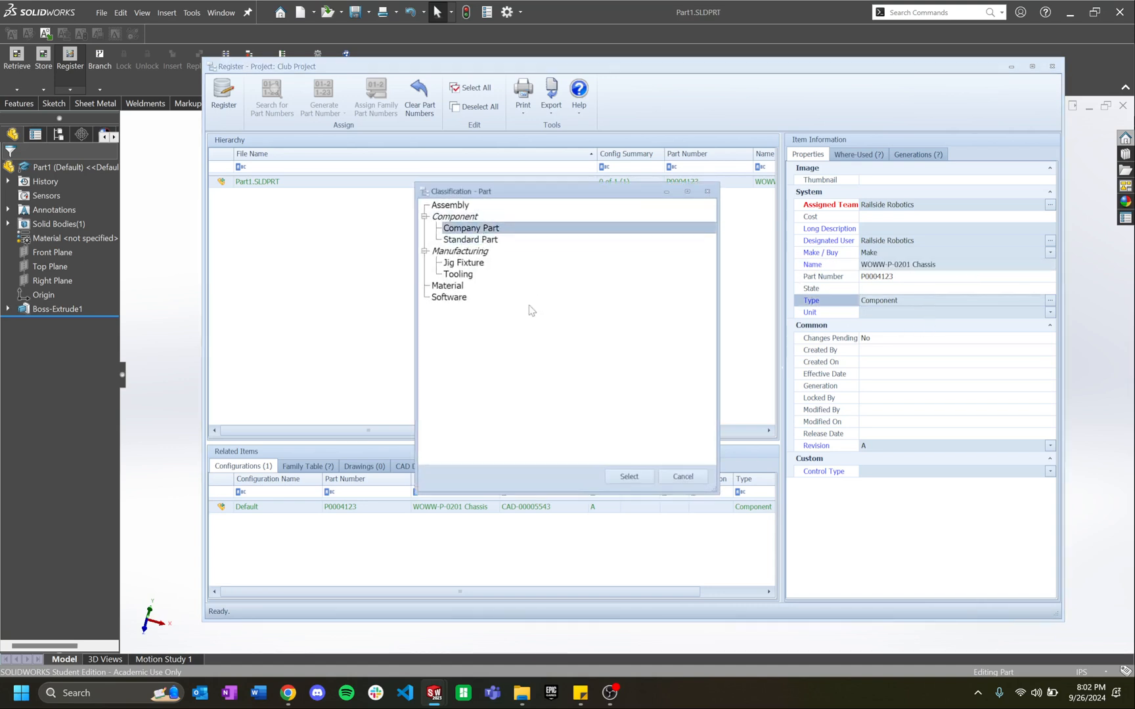
{"action": "left_click", "coordinate": [629, 477]}
{"action": "left_click", "coordinate": [928, 314]}
{"action": "left_click", "coordinate": [899, 344]}
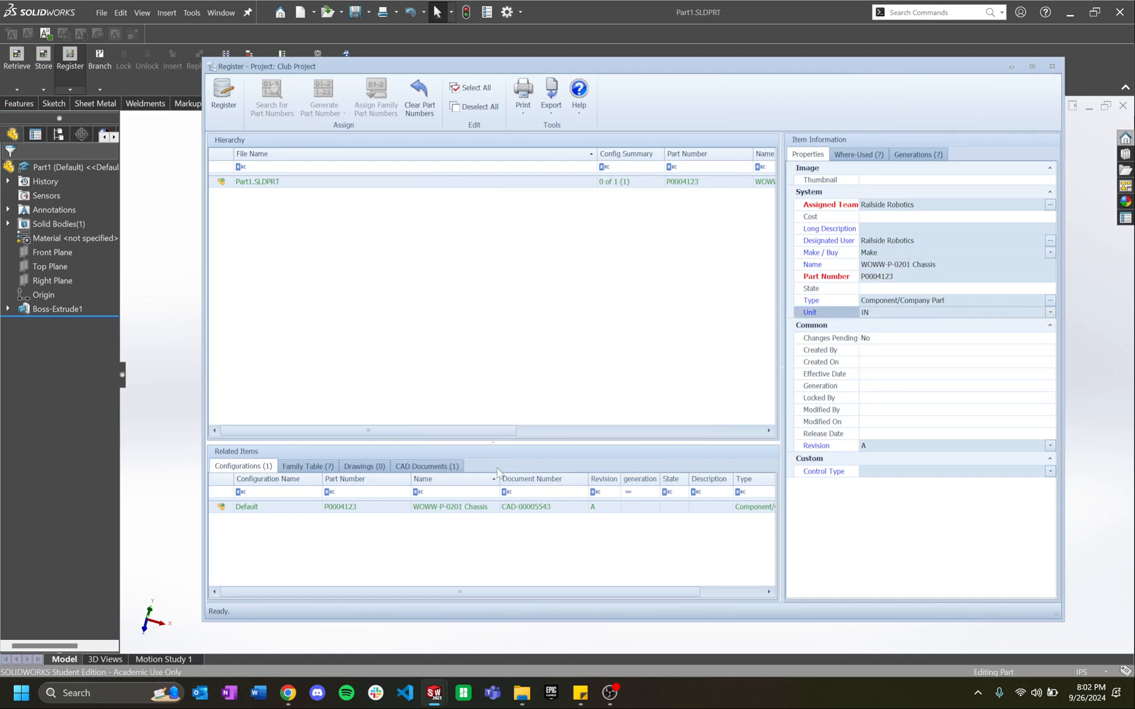
Step: Set the Part1.SLDPRT CAD document's creator and designated user to Railside Robotics
{"action": "left_click", "coordinate": [429, 467]}
{"action": "left_click", "coordinate": [453, 506]}
{"action": "left_click", "coordinate": [916, 311]}
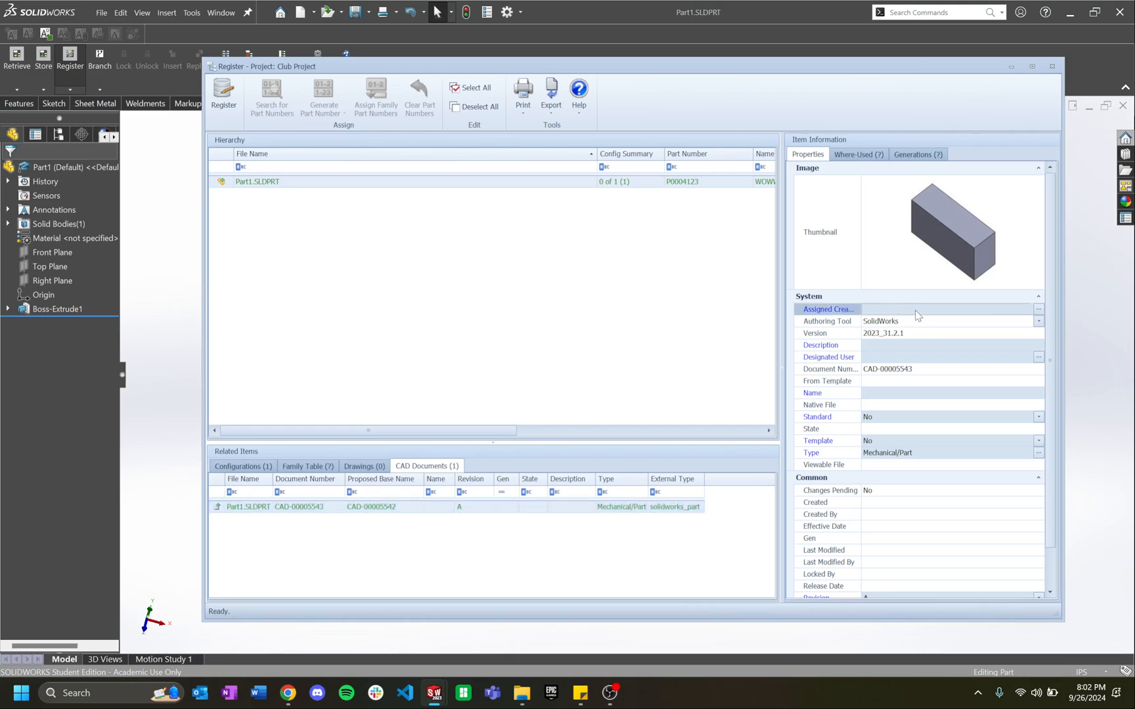
{"action": "left_click", "coordinate": [1038, 310]}
{"action": "left_click", "coordinate": [222, 142]}
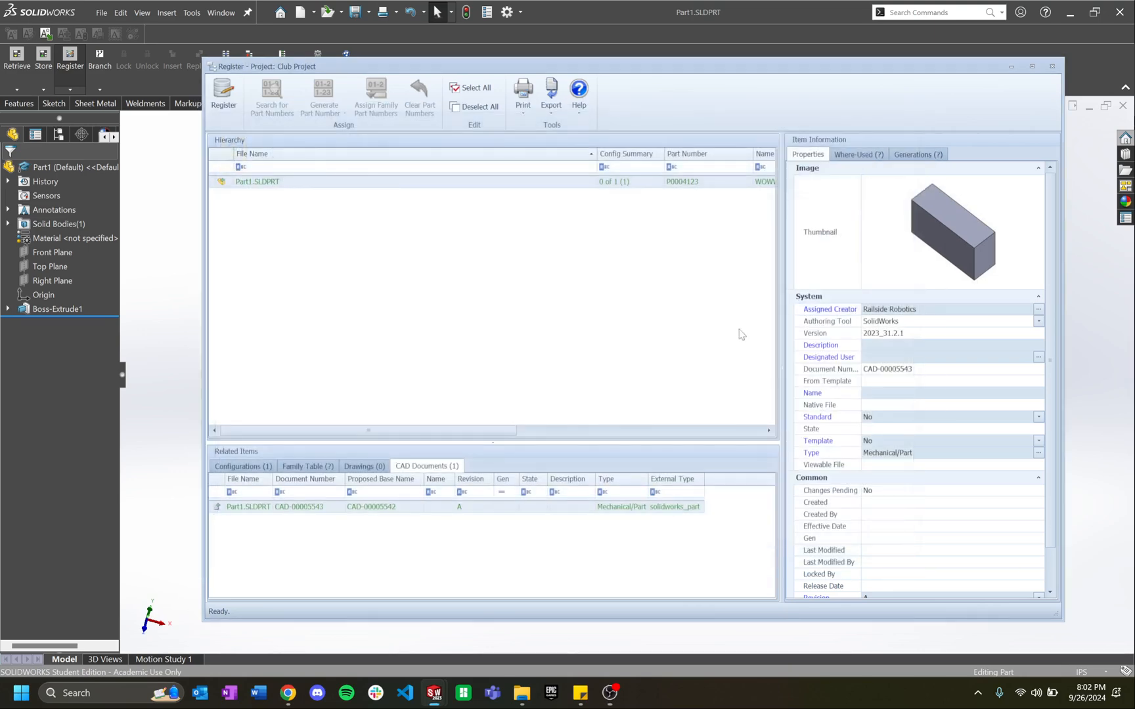
{"action": "left_click", "coordinate": [897, 353]}
{"action": "left_click", "coordinate": [1039, 356]}
{"action": "left_click", "coordinate": [221, 143]}
Step: Name the CAD document WOWW-P-0201 Chassis, set type Mechanical/Part, and register it
{"action": "left_click", "coordinate": [904, 393]}
{"action": "key", "text": "ctrl+v"}
{"action": "left_click", "coordinate": [914, 427]}
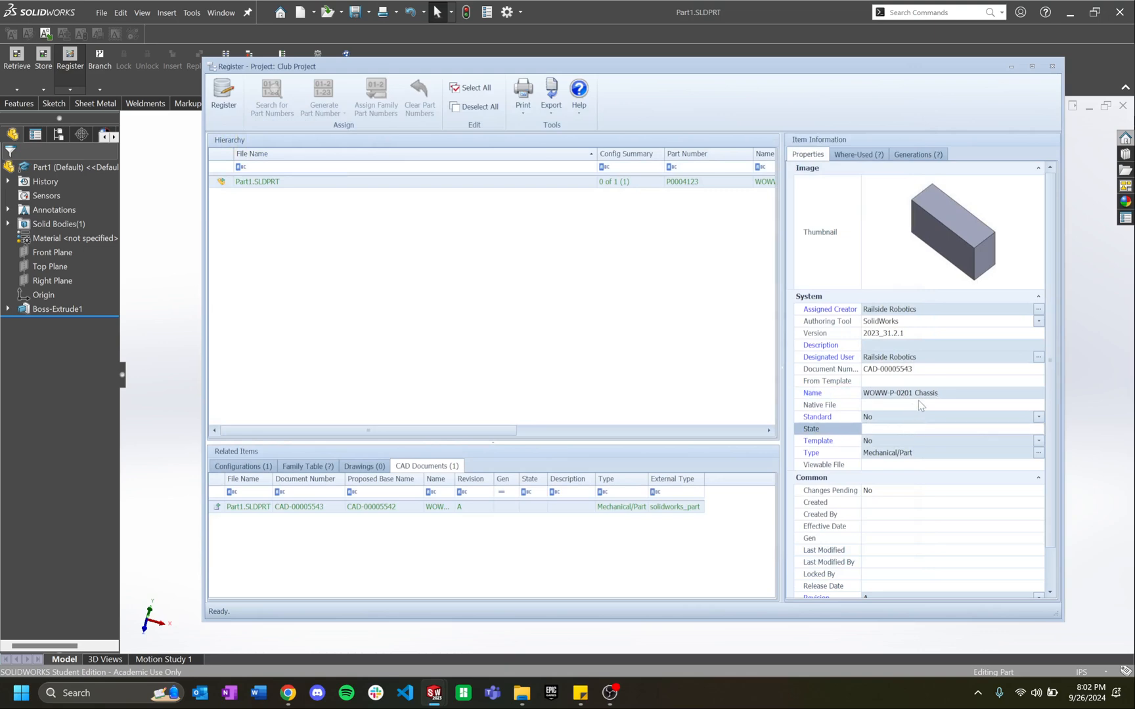
{"action": "left_click", "coordinate": [938, 394]}
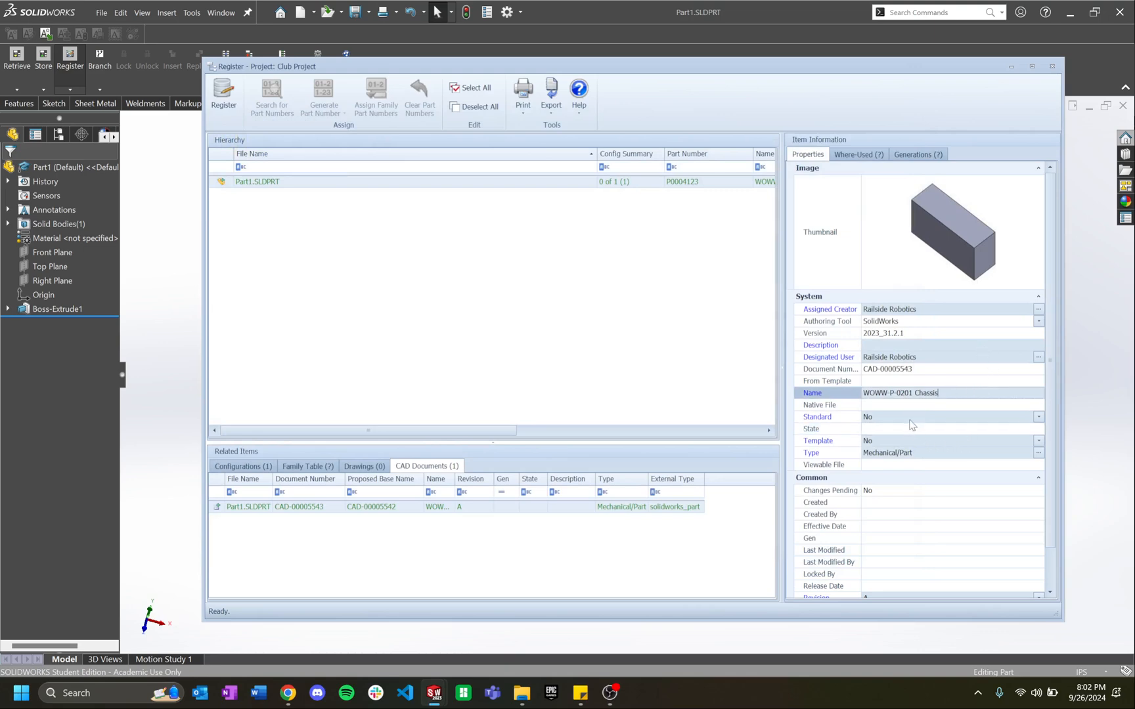
{"action": "left_click", "coordinate": [895, 453]}
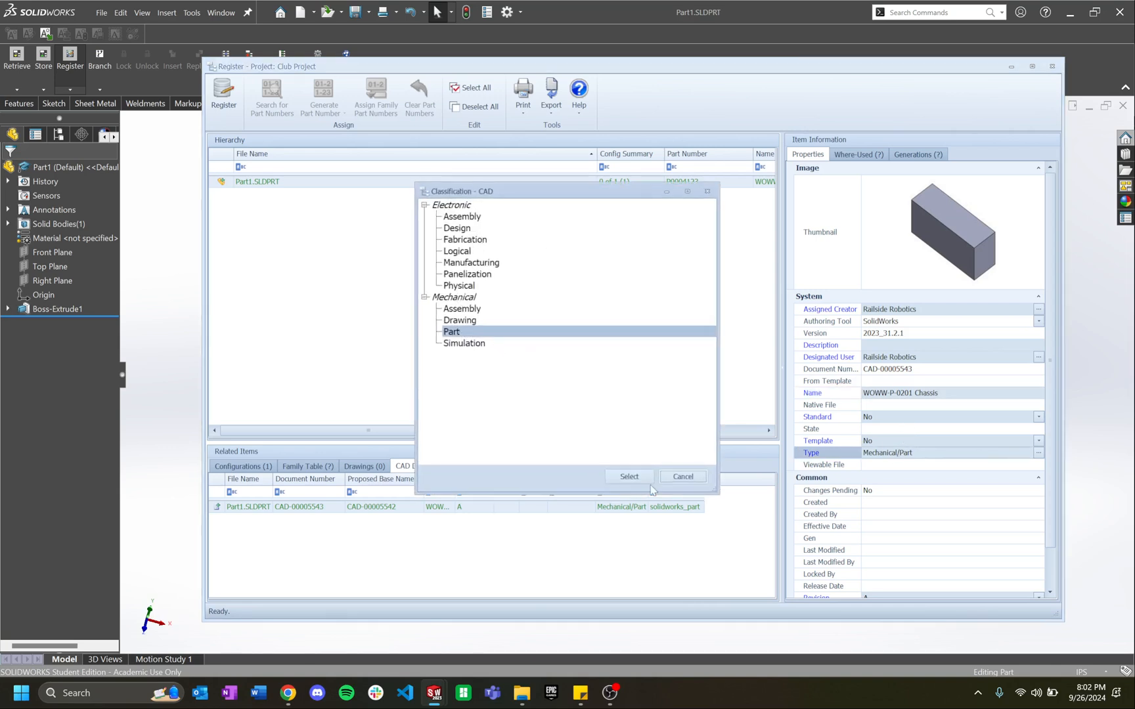
{"action": "left_click", "coordinate": [626, 475]}
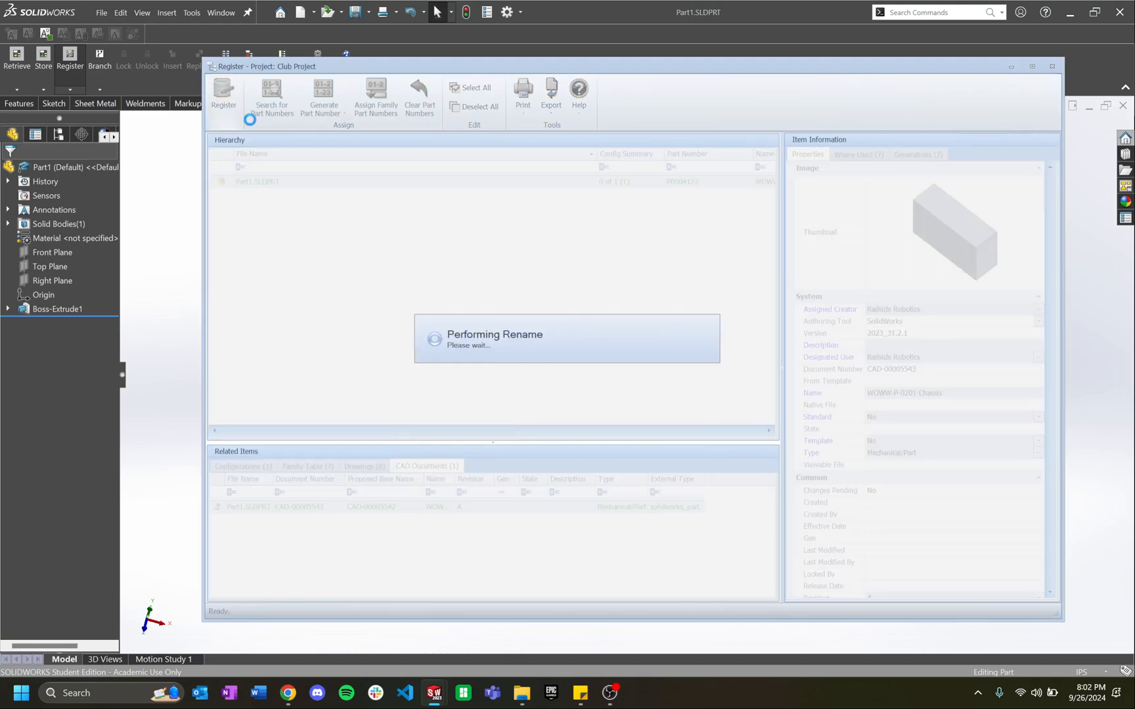
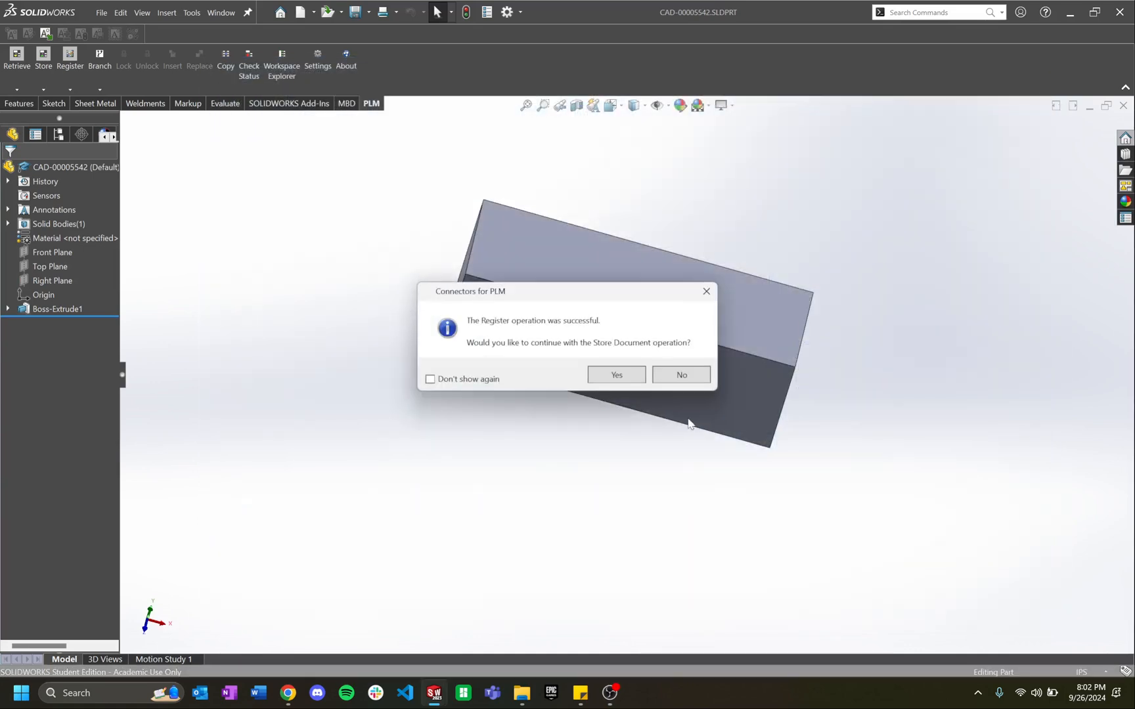
Step: Store the registered block part CAD-00005542 in the PLM and acknowledge the success message
{"action": "left_click", "coordinate": [617, 375]}
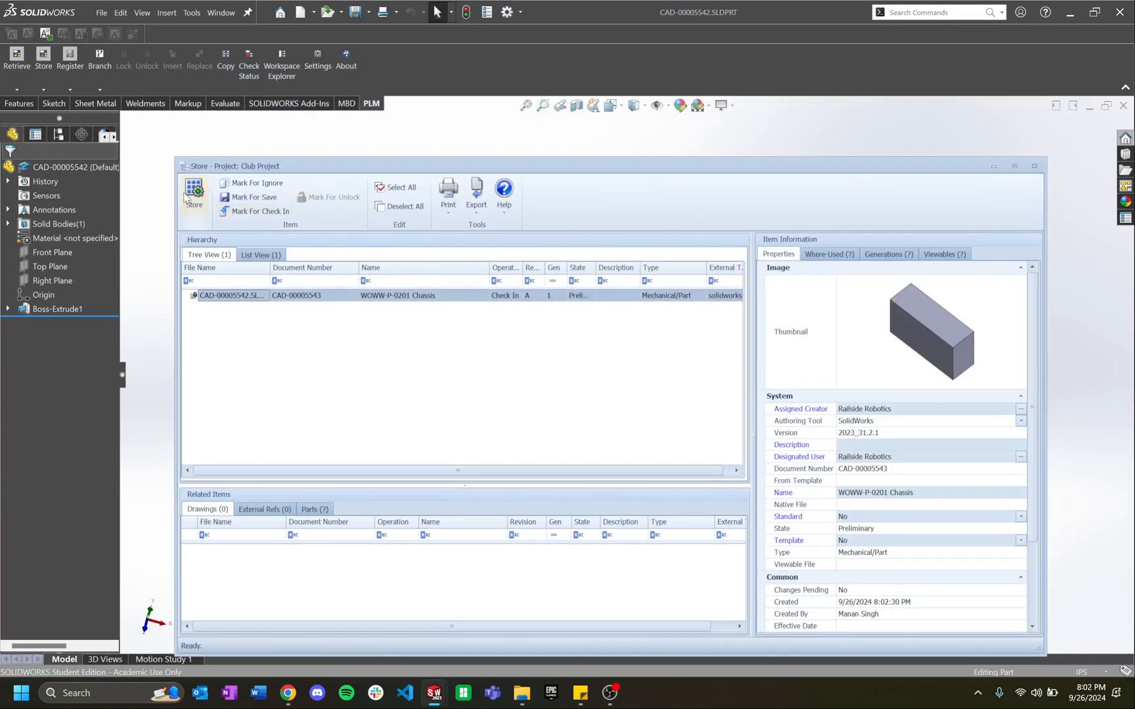
{"action": "left_click", "coordinate": [195, 197]}
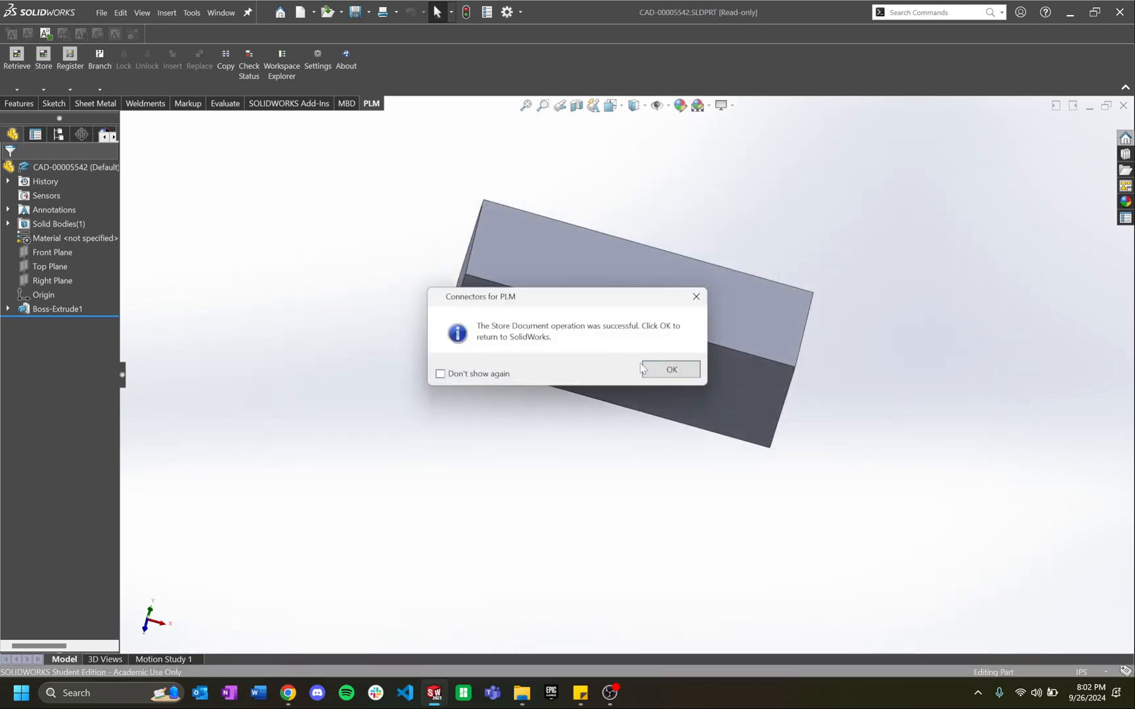
{"action": "left_click", "coordinate": [644, 369]}
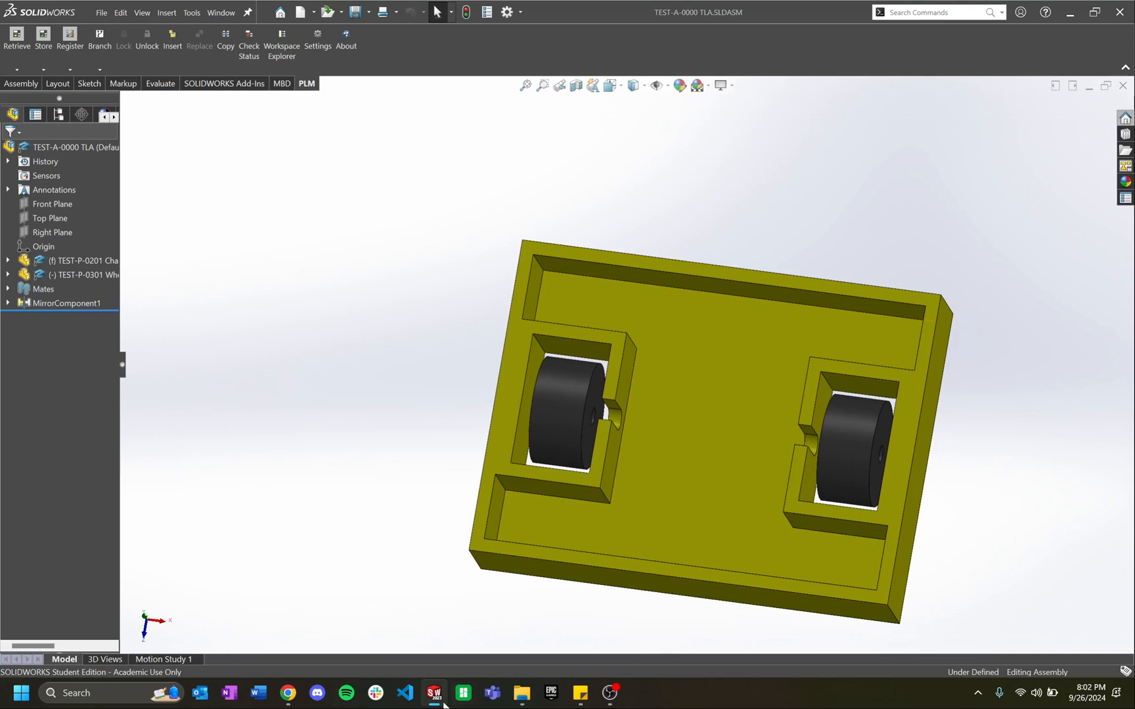
{"action": "key", "text": "ctrl+n"}
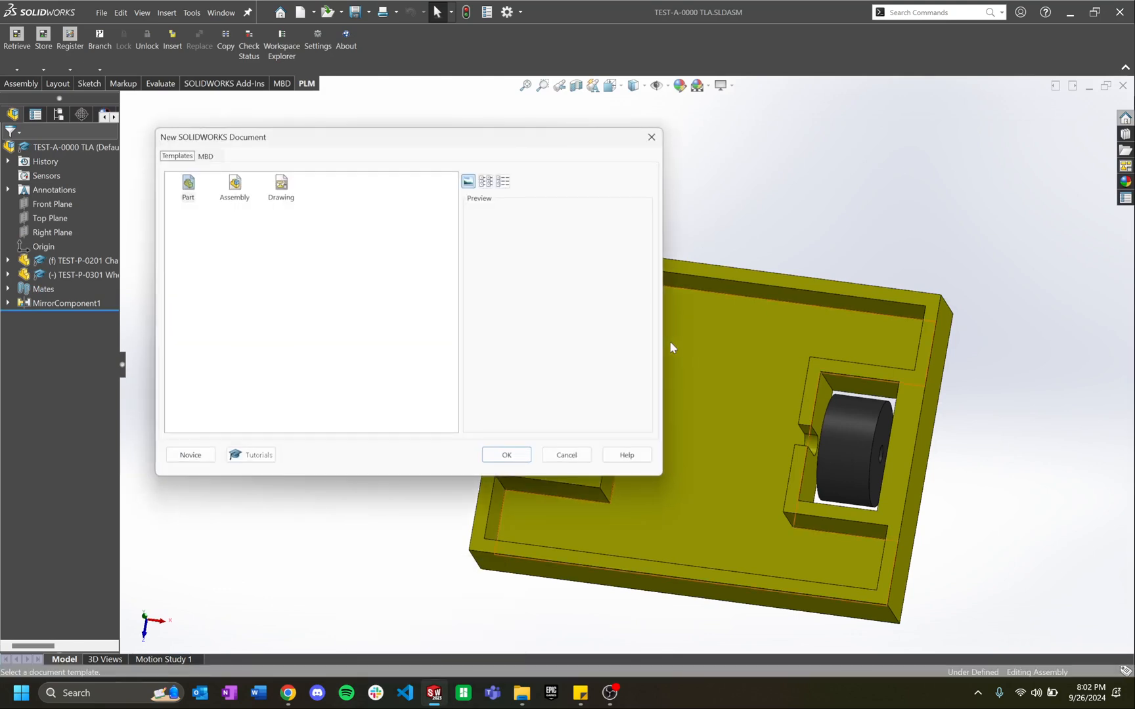
Step: Create a new assembly and search the PLM for parts named 'woww'
{"action": "left_click", "coordinate": [236, 192]}
{"action": "left_click", "coordinate": [506, 454]}
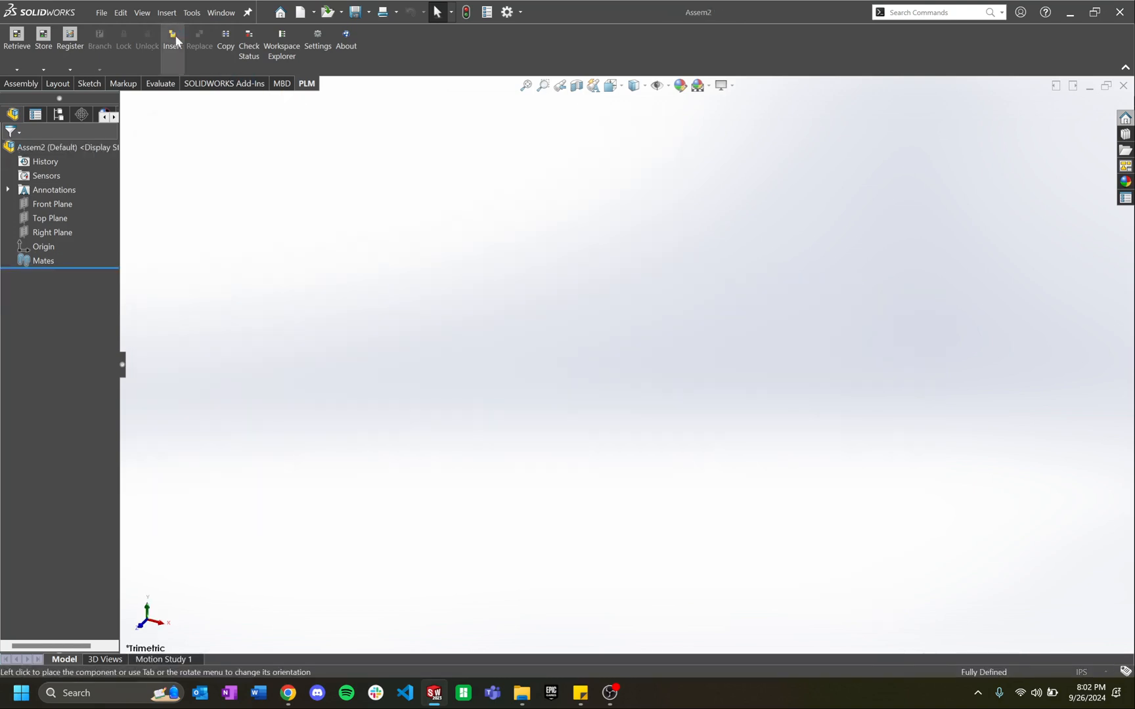
{"action": "left_click", "coordinate": [172, 39]}
{"action": "left_click", "coordinate": [235, 213]}
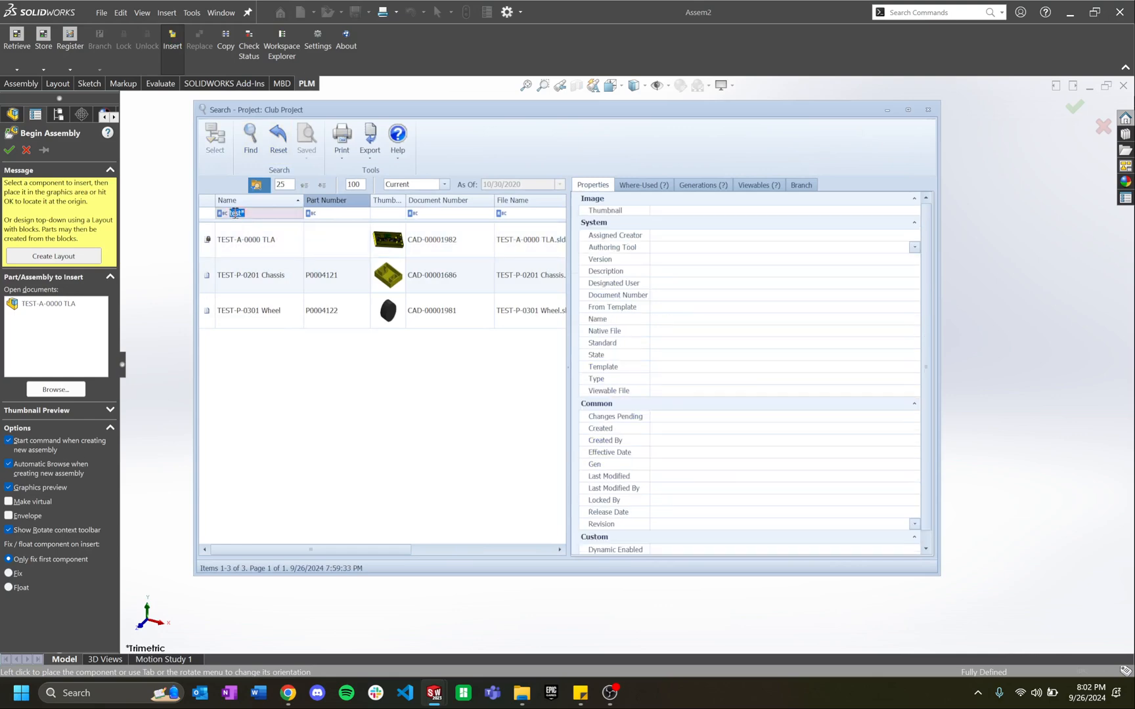
{"action": "double_click", "coordinate": [244, 213]}
{"action": "type", "text": "woww"}
{"action": "key", "text": "Return"}
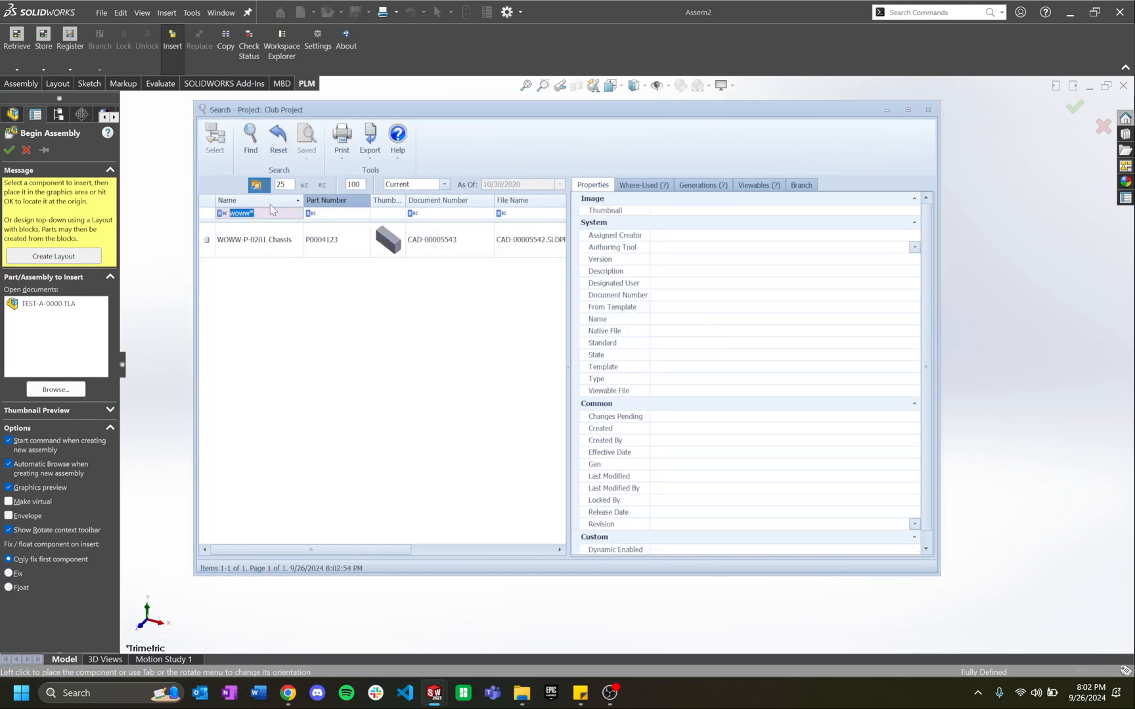
Step: Insert the WOWW-P-0201 Chassis block as the assembly's first component
{"action": "double_click", "coordinate": [296, 245]}
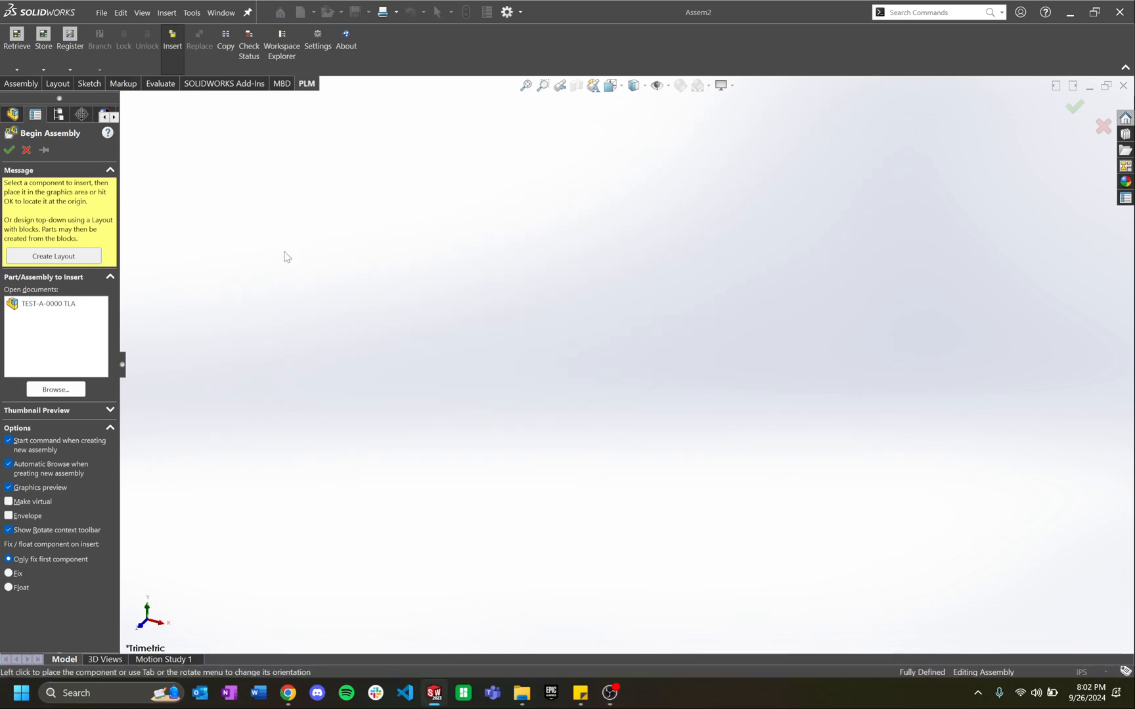
{"action": "left_click_drag", "start_coordinate": [102, 118], "coordinate": [567, 316]}
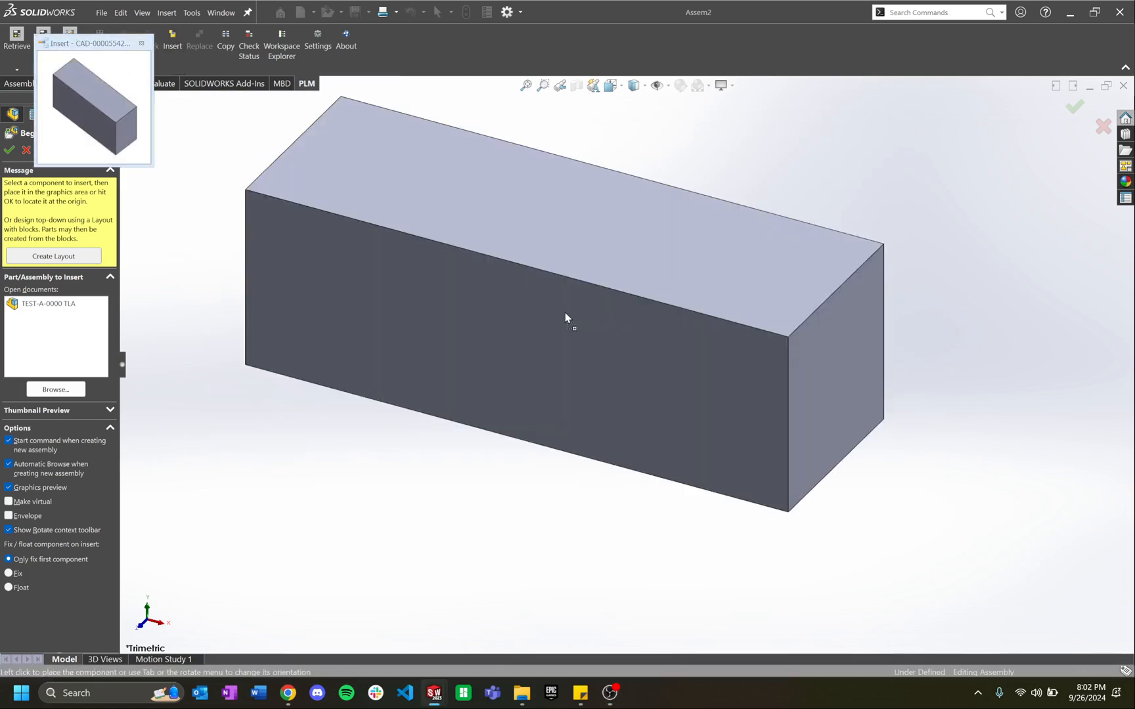
{"action": "left_click", "coordinate": [141, 43]}
{"action": "middle_click_drag", "start_coordinate": [553, 333], "coordinate": [779, 424]}
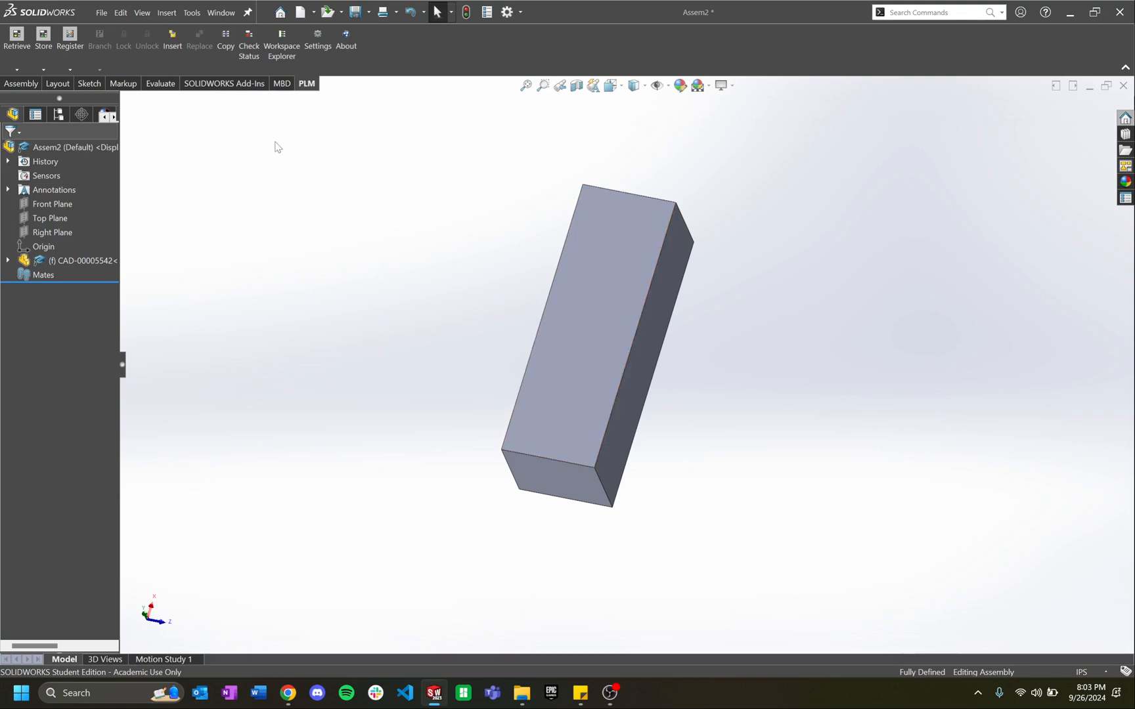
{"action": "left_click", "coordinate": [288, 692]}
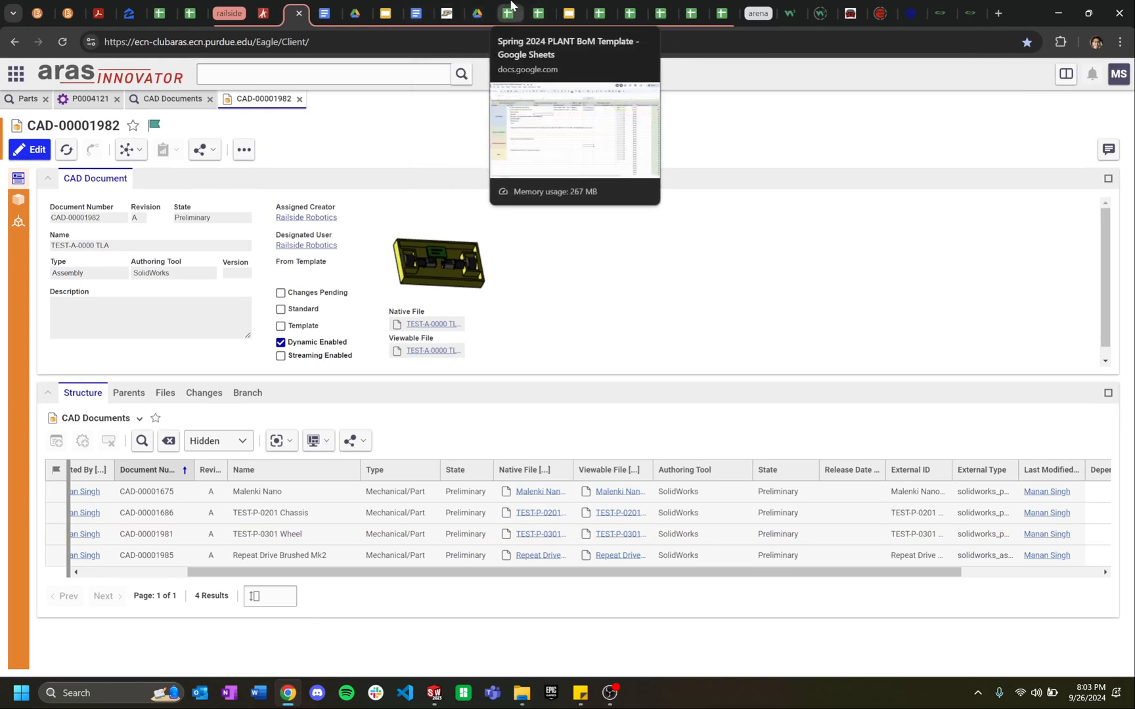
Step: Check the Fall 2024 PLANT Components Offered sheet, then reopen the PLM part search
{"action": "left_click", "coordinate": [538, 13]}
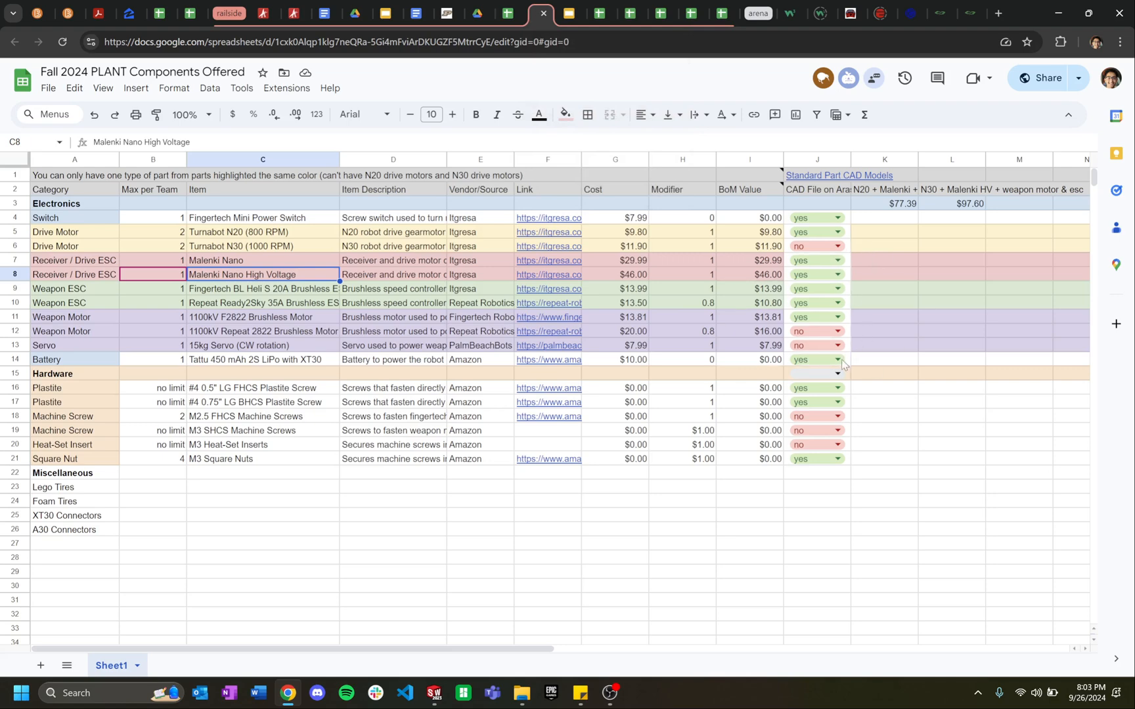
{"action": "left_click", "coordinate": [289, 693]}
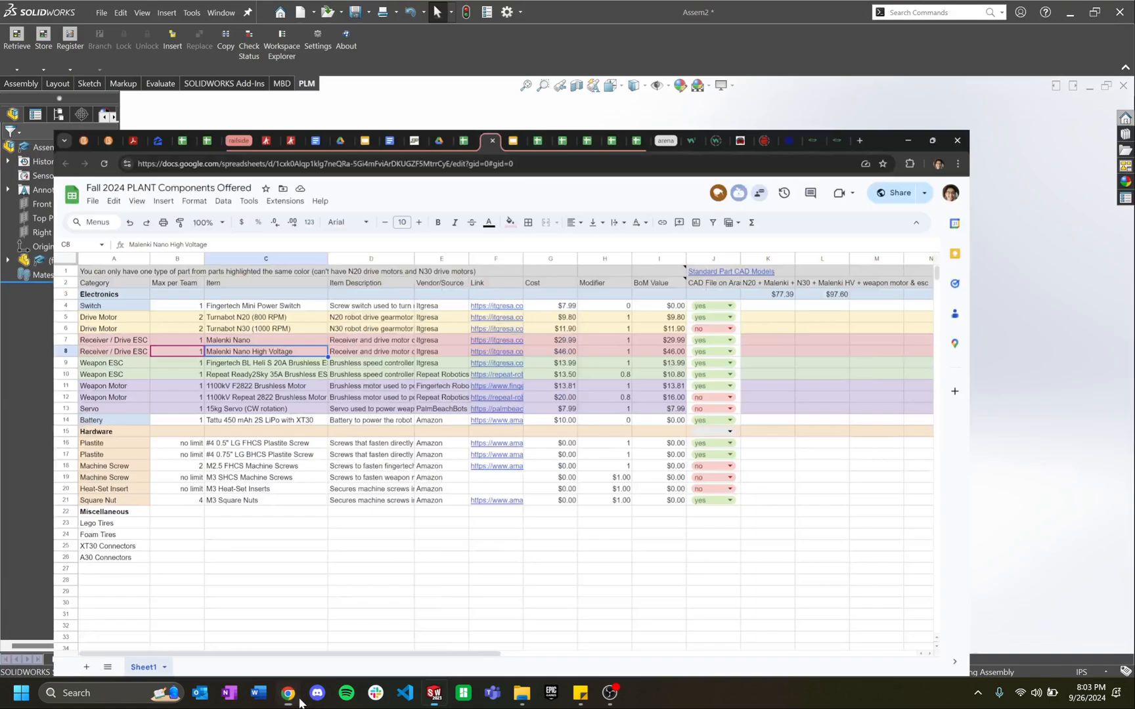
{"action": "left_click", "coordinate": [173, 41]}
Step: Search the PLM for 'malenki' and place the Malenki Nano part beside the chassis block
{"action": "left_click", "coordinate": [241, 213]}
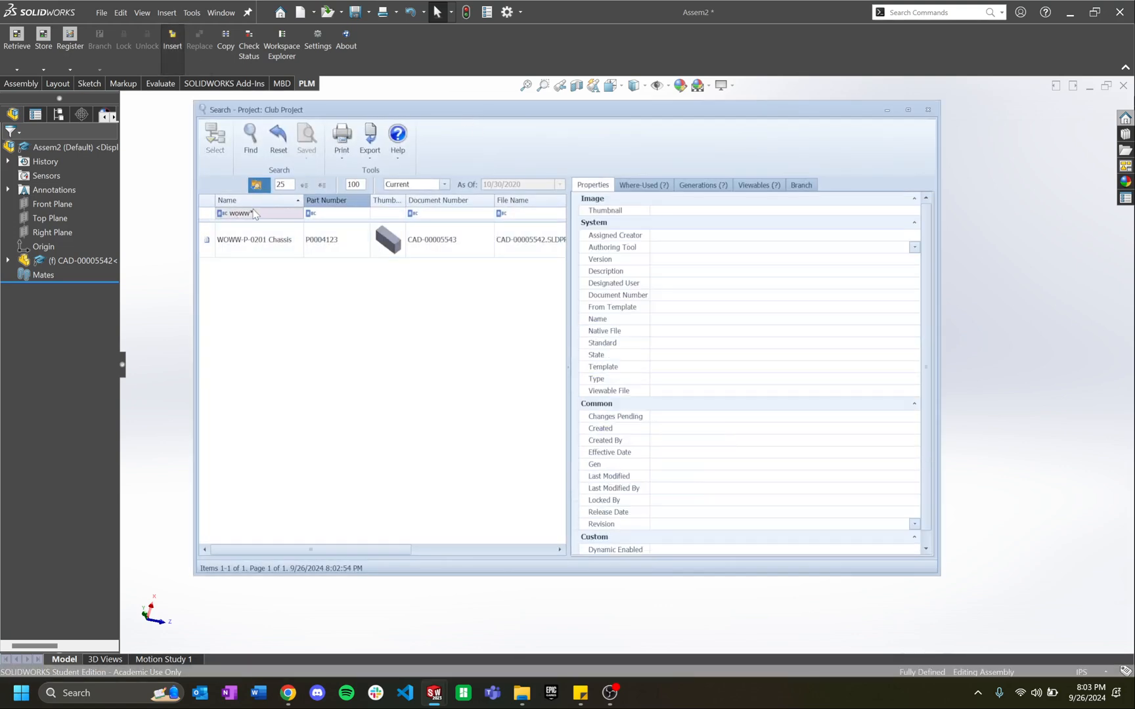
{"action": "type", "text": "malenki"}
{"action": "key", "text": "Return"}
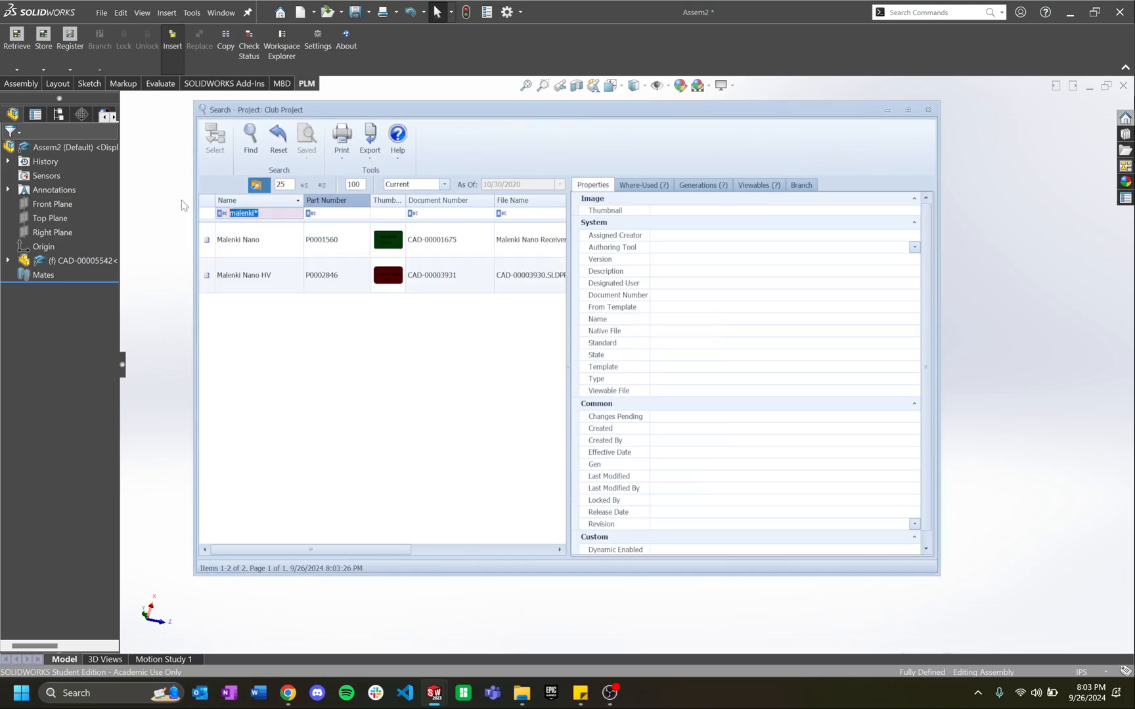
{"action": "left_click", "coordinate": [320, 236]}
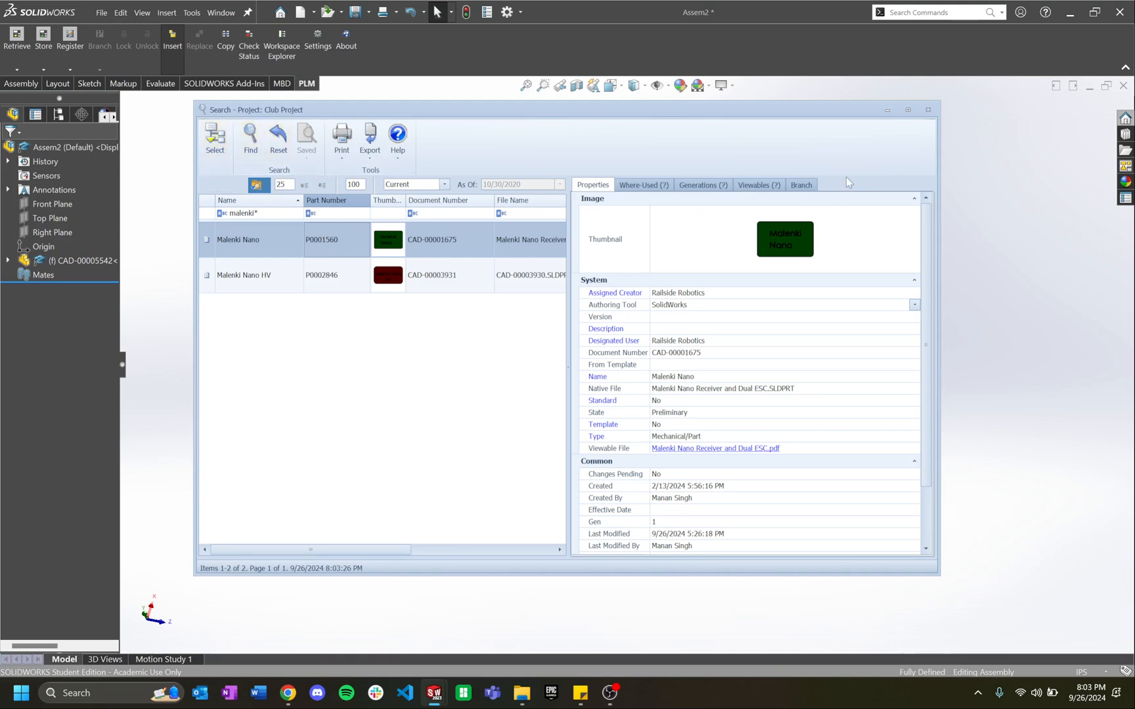
{"action": "left_click", "coordinate": [215, 138]}
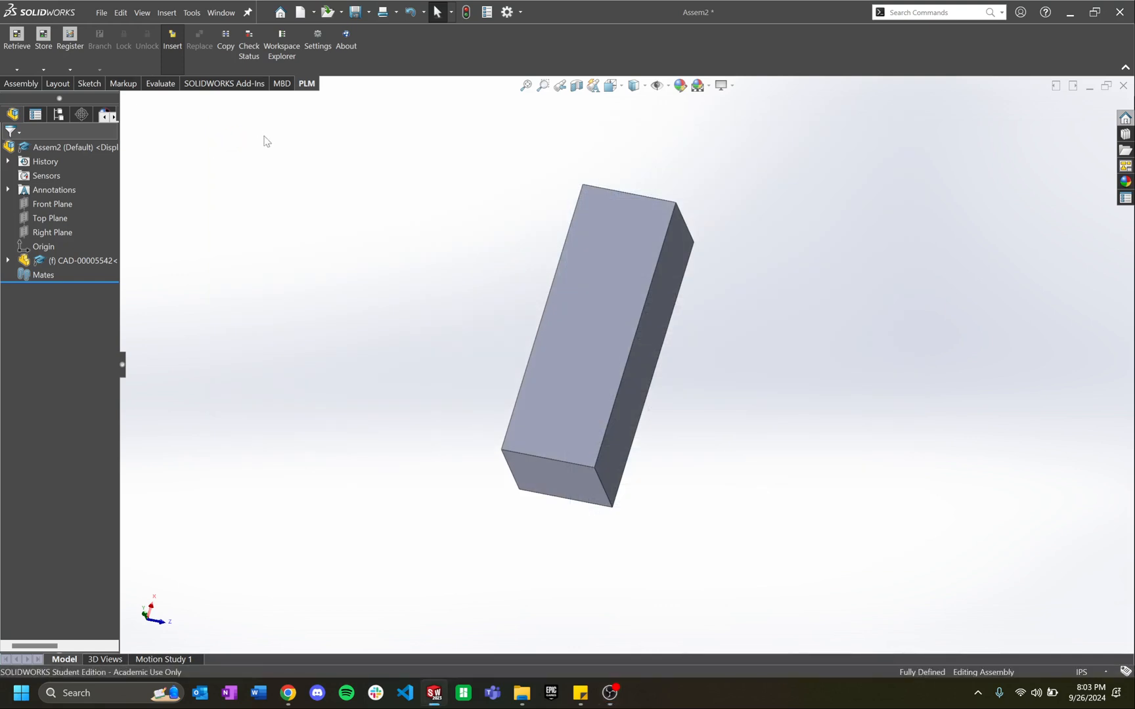
{"action": "left_click_drag", "start_coordinate": [165, 146], "coordinate": [472, 306]}
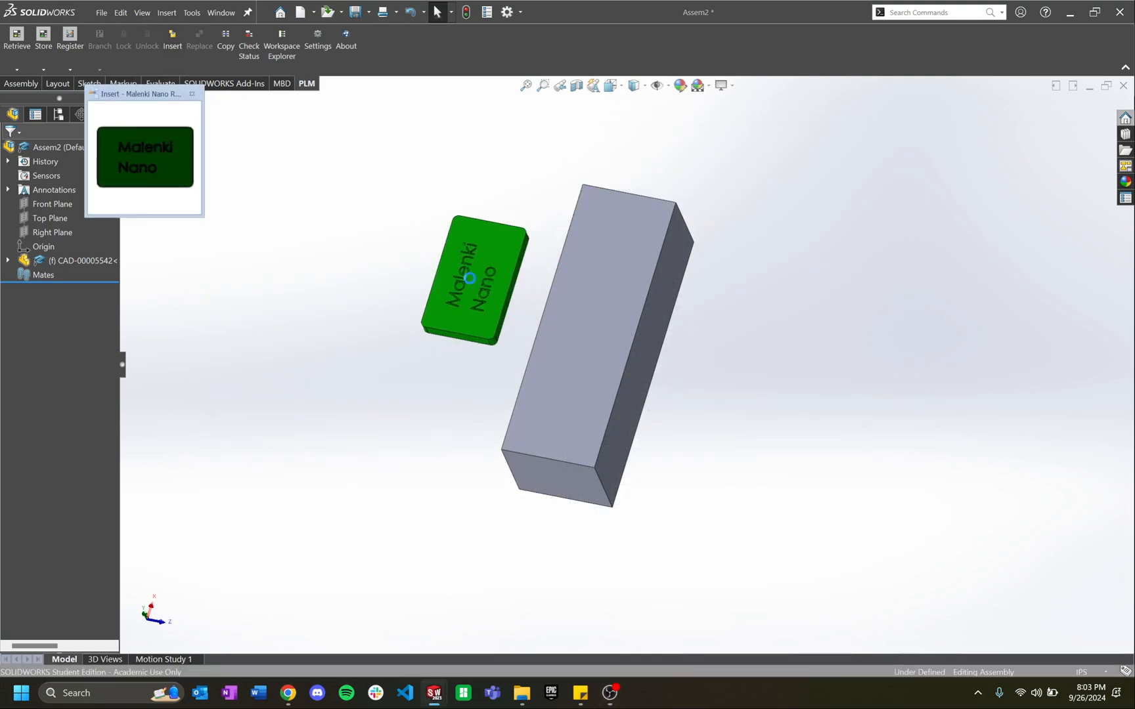
{"action": "middle_click_drag", "start_coordinate": [324, 374], "coordinate": [299, 208]}
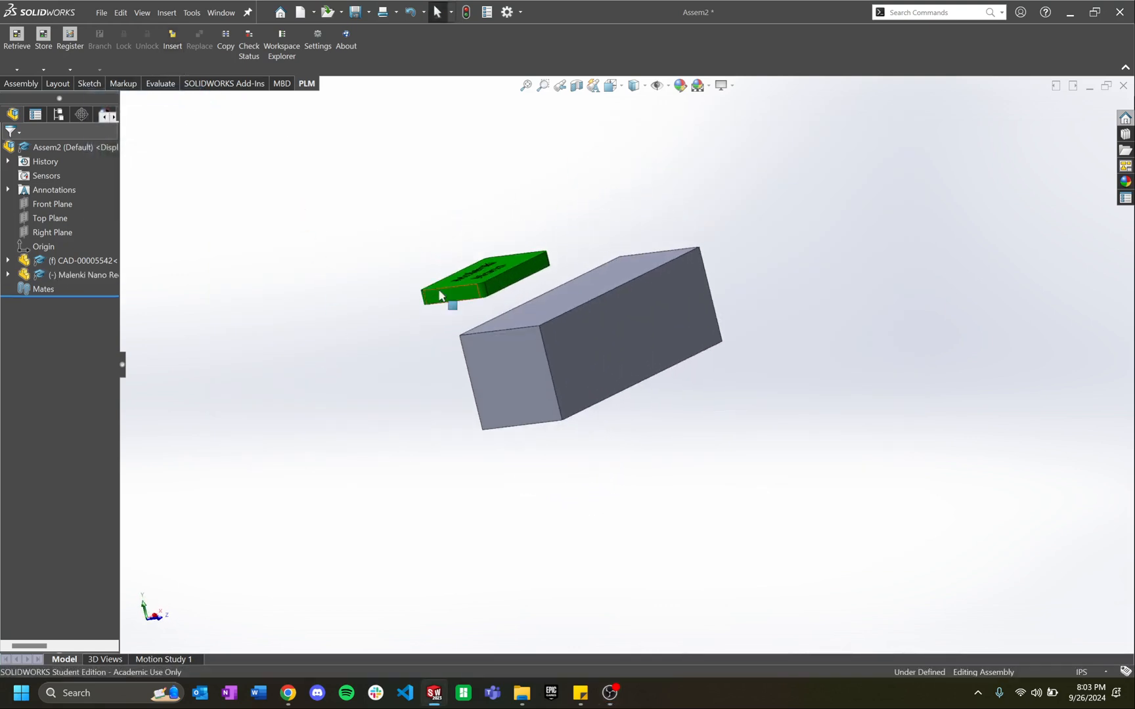
Step: Mate a Malenki Nano face coincident with a block face
{"action": "middle_click_drag", "start_coordinate": [438, 296], "coordinate": [491, 225]}
{"action": "left_click", "coordinate": [470, 322]}
{"action": "key", "text": "m"}
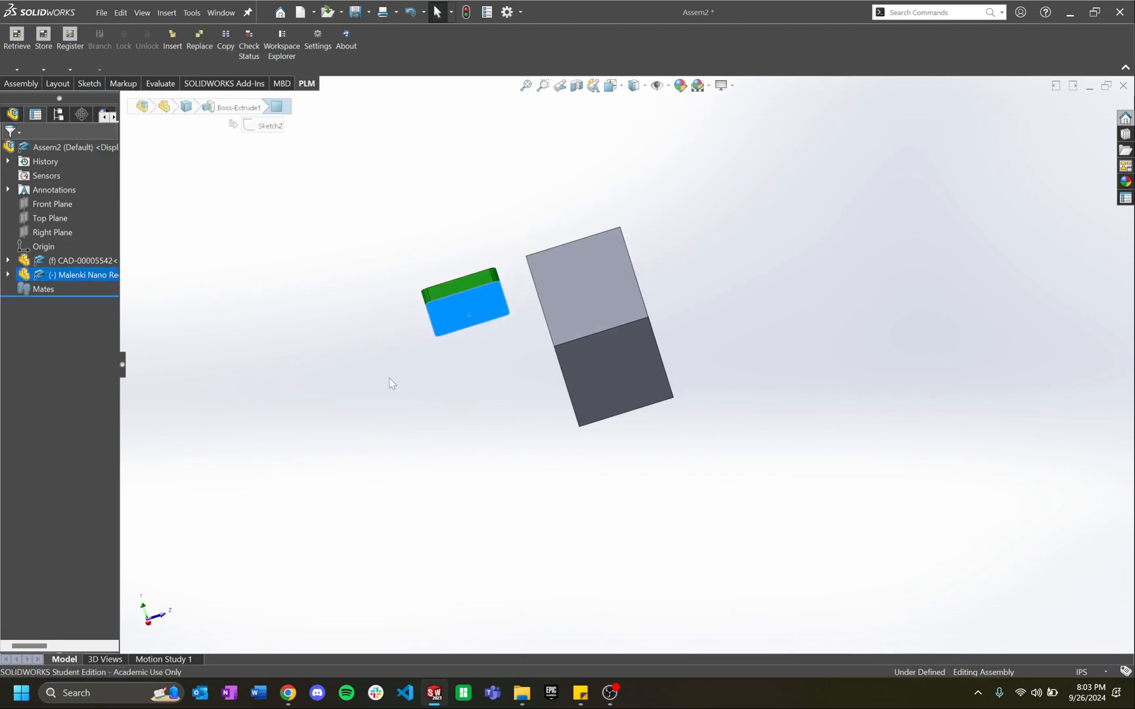
{"action": "middle_click_drag", "start_coordinate": [390, 382], "coordinate": [430, 454]}
{"action": "left_click", "coordinate": [654, 310]}
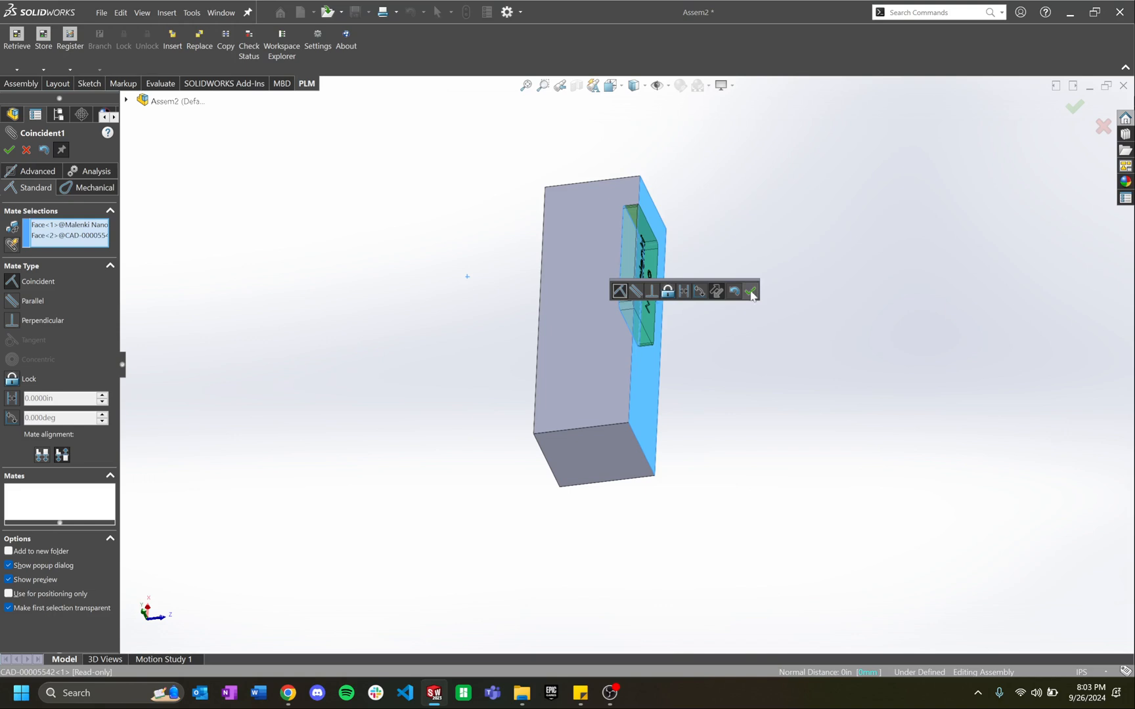
{"action": "left_click", "coordinate": [753, 294]}
{"action": "middle_click_drag", "start_coordinate": [694, 396], "coordinate": [589, 325]}
{"action": "key", "text": "Escape"}
{"action": "left_click_drag", "start_coordinate": [608, 307], "coordinate": [603, 392]}
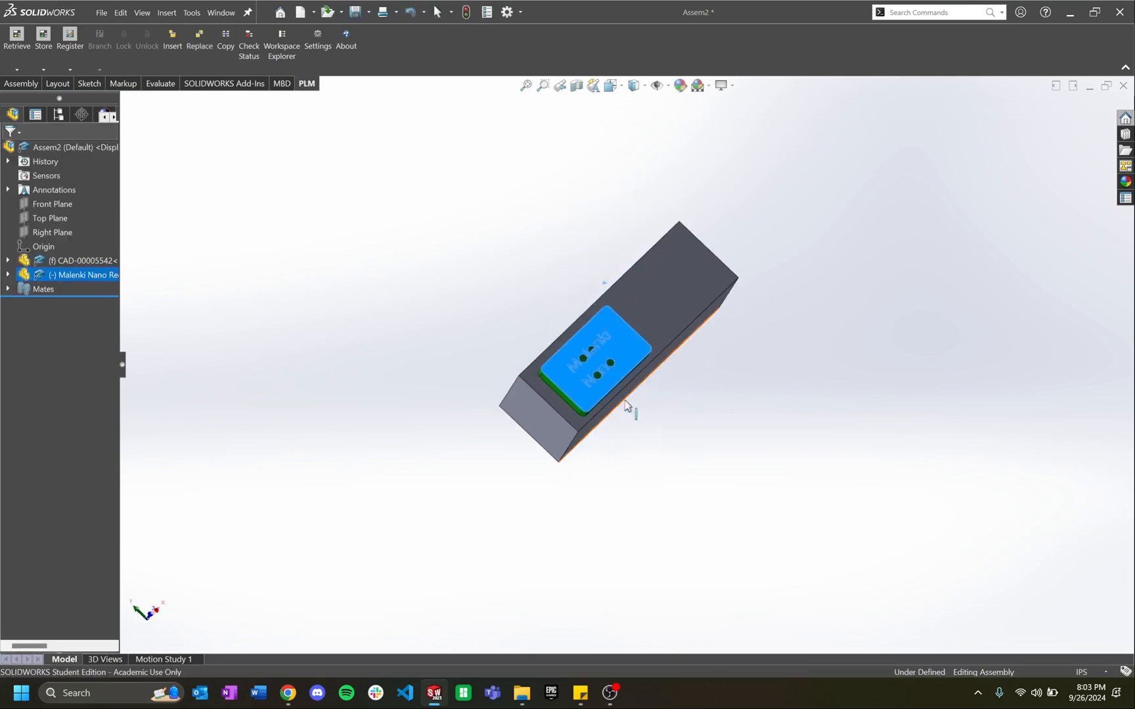
{"action": "middle_click_drag", "start_coordinate": [627, 405], "coordinate": [653, 314]}
{"action": "key", "text": "Escape"}
Step: Add two more coincident mates on the front and end faces to fully define Malenki Nano
{"action": "scroll", "coordinate": [570, 334], "scroll_direction": "down", "scroll_amount": 5}
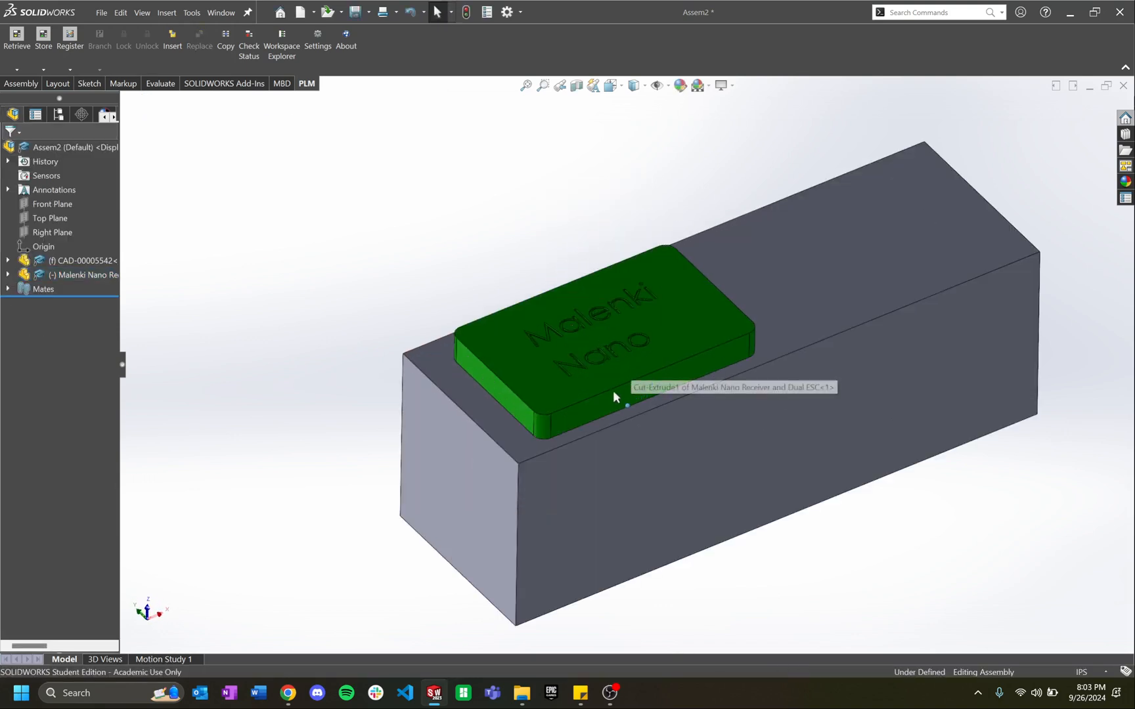
{"action": "key", "text": "m"}
{"action": "left_click", "coordinate": [603, 410]}
{"action": "left_click", "coordinate": [622, 490]}
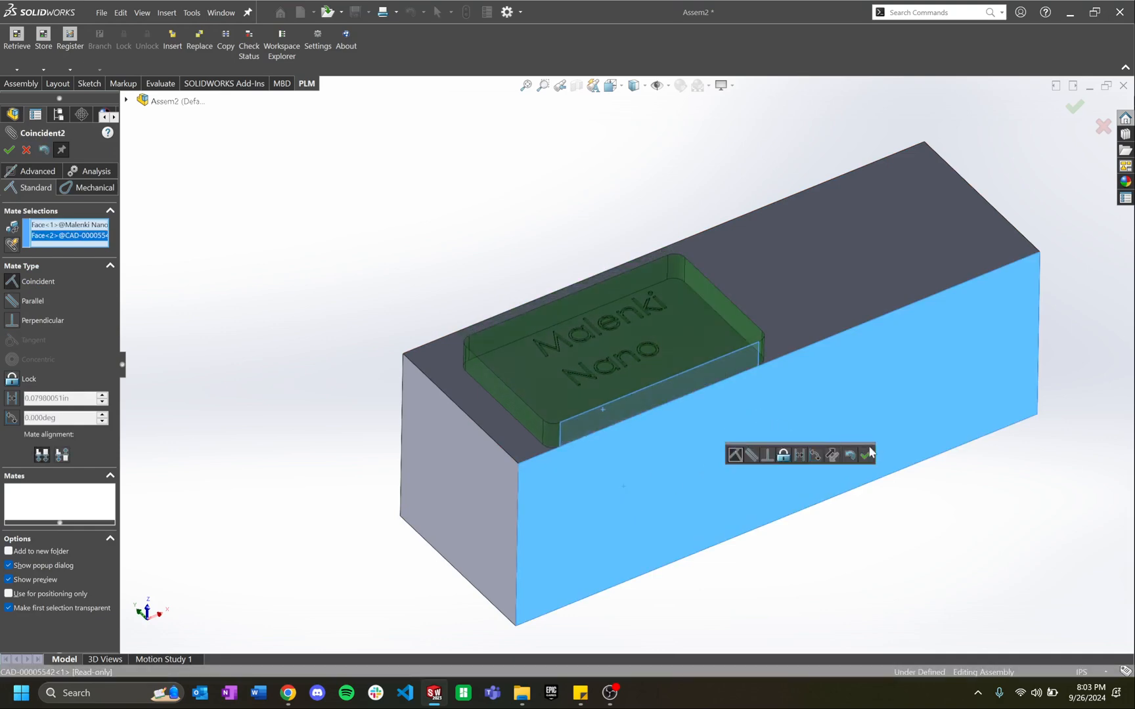
{"action": "left_click", "coordinate": [867, 455]}
{"action": "left_click", "coordinate": [506, 398]}
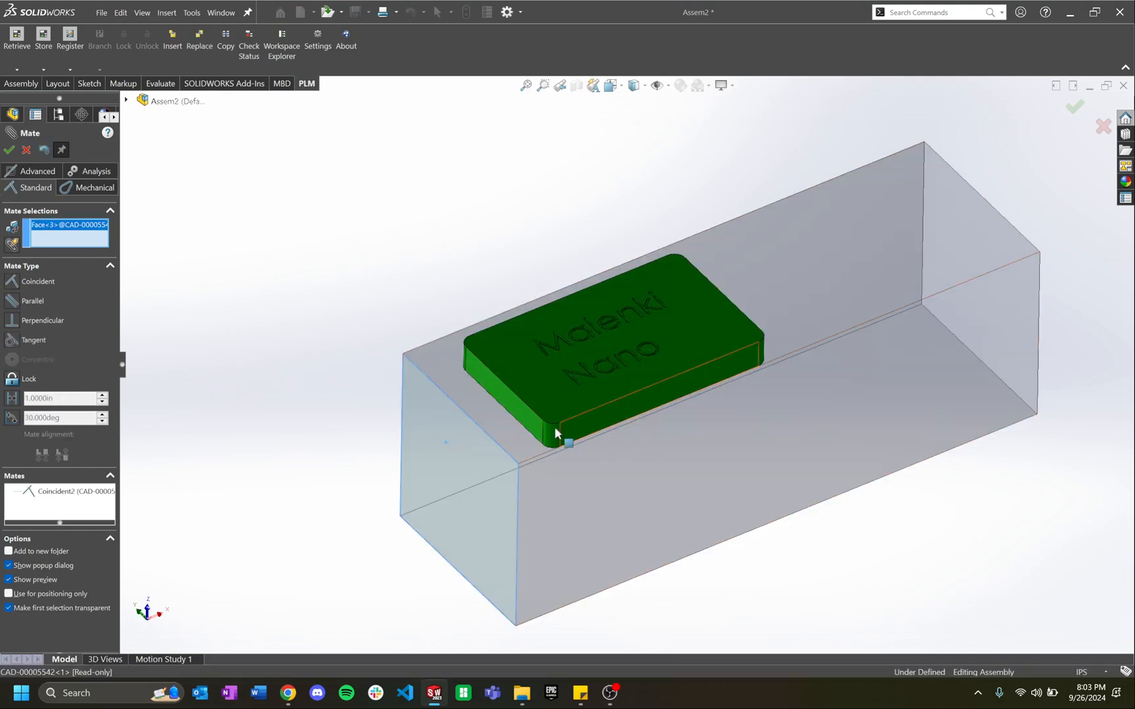
{"action": "left_click", "coordinate": [554, 427]}
{"action": "left_click", "coordinate": [841, 450]}
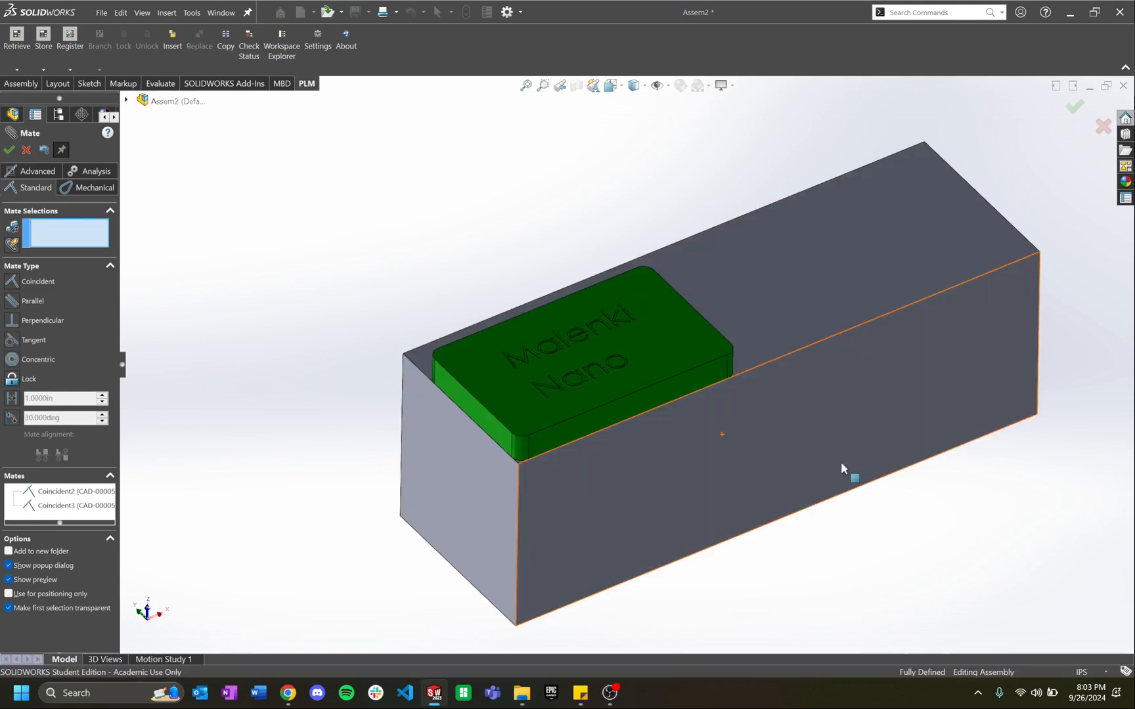
{"action": "key", "text": "Return"}
Step: Save the assembly as Assem2.SLDASM
{"action": "scroll", "coordinate": [627, 424], "scroll_direction": "up", "scroll_amount": 2}
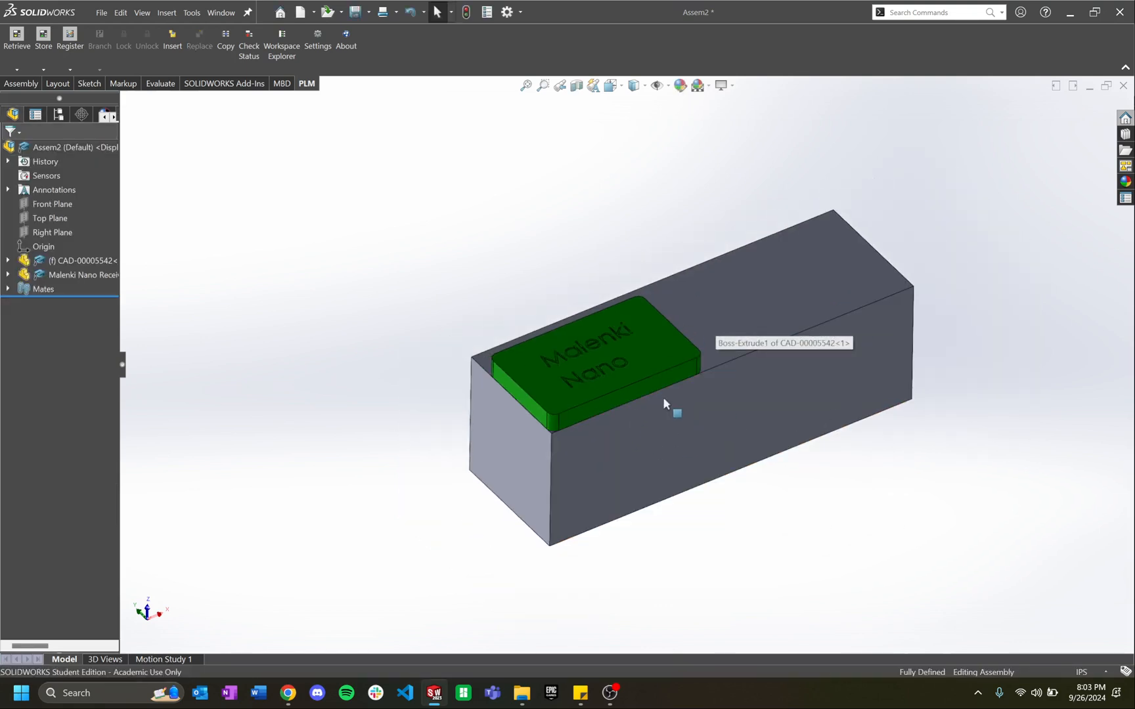
{"action": "key", "text": "ctrl+s"}
{"action": "left_click", "coordinate": [468, 338]}
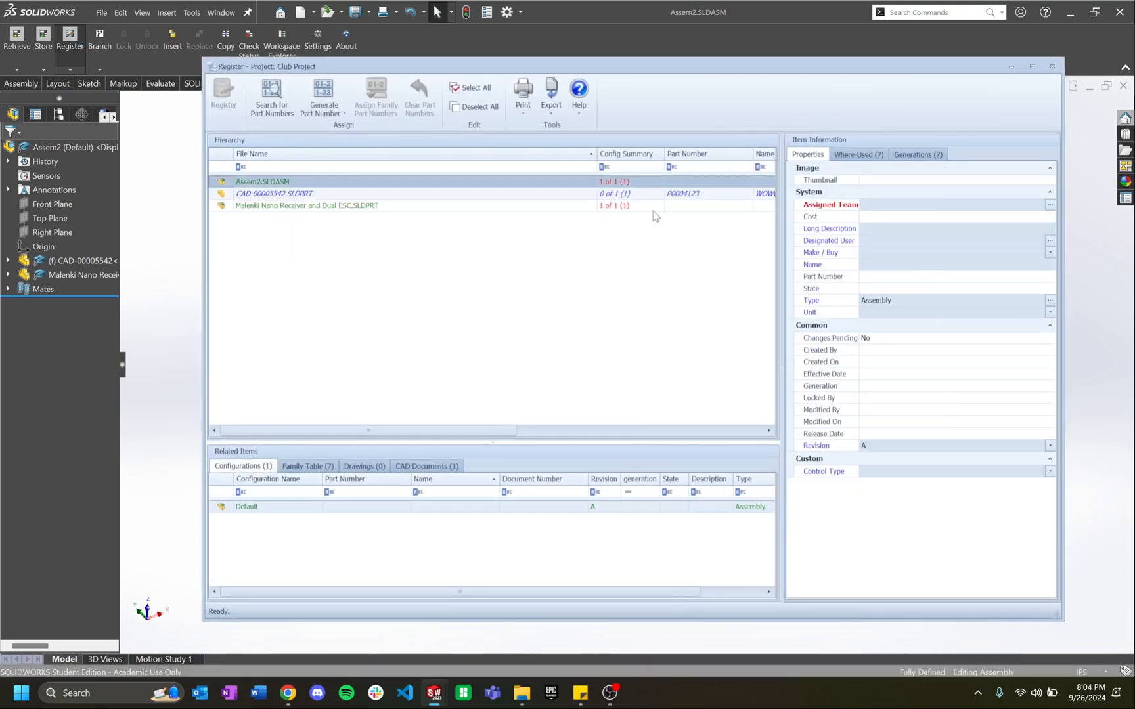
Step: Close the Register window unregistered and delete the Malenki Nano component from Assem2
{"action": "left_click", "coordinate": [653, 210]}
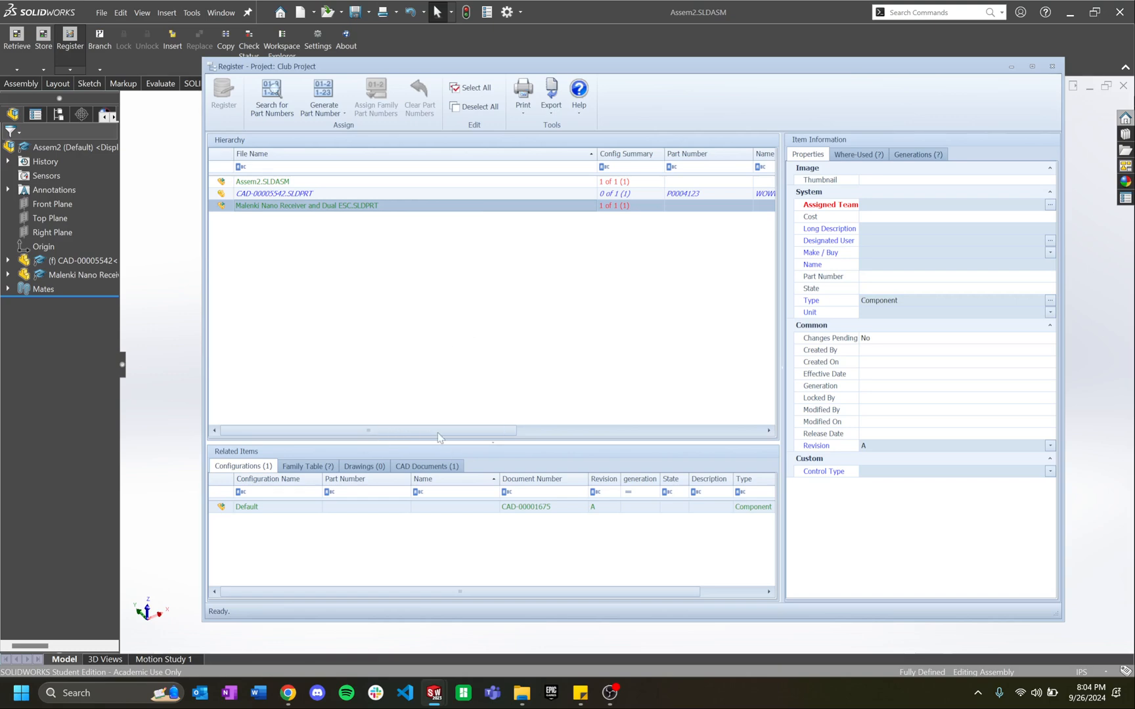
{"action": "left_click", "coordinate": [1054, 66]}
{"action": "right_click", "coordinate": [42, 274]}
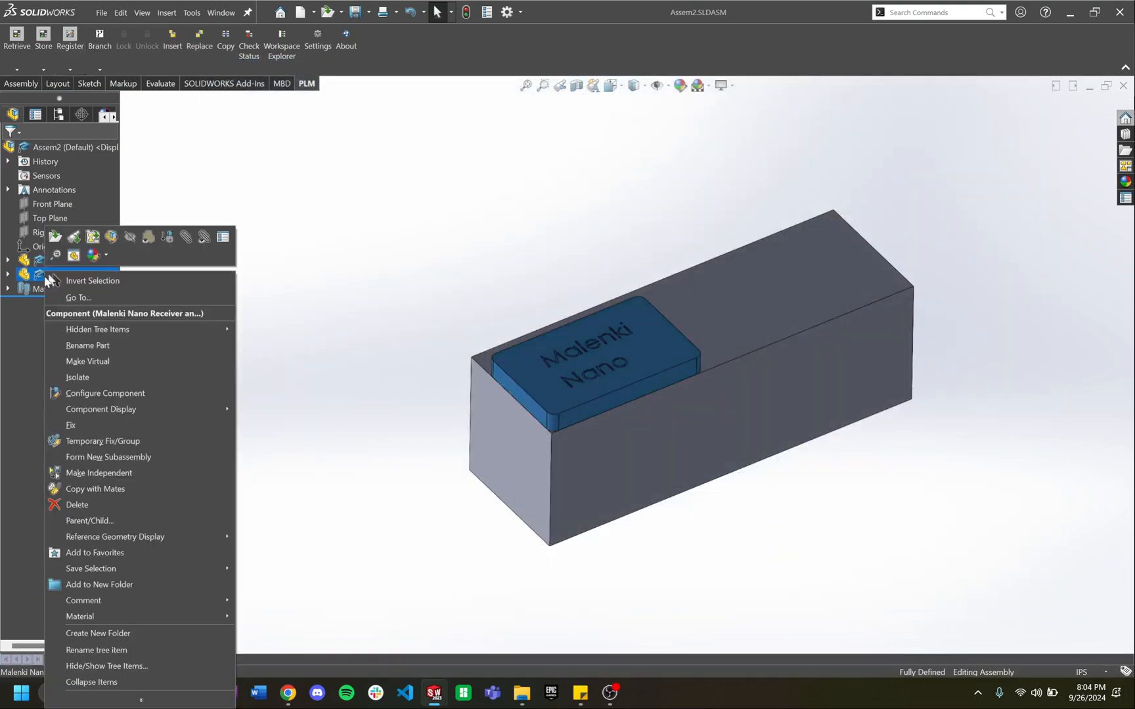
{"action": "left_click", "coordinate": [103, 503]}
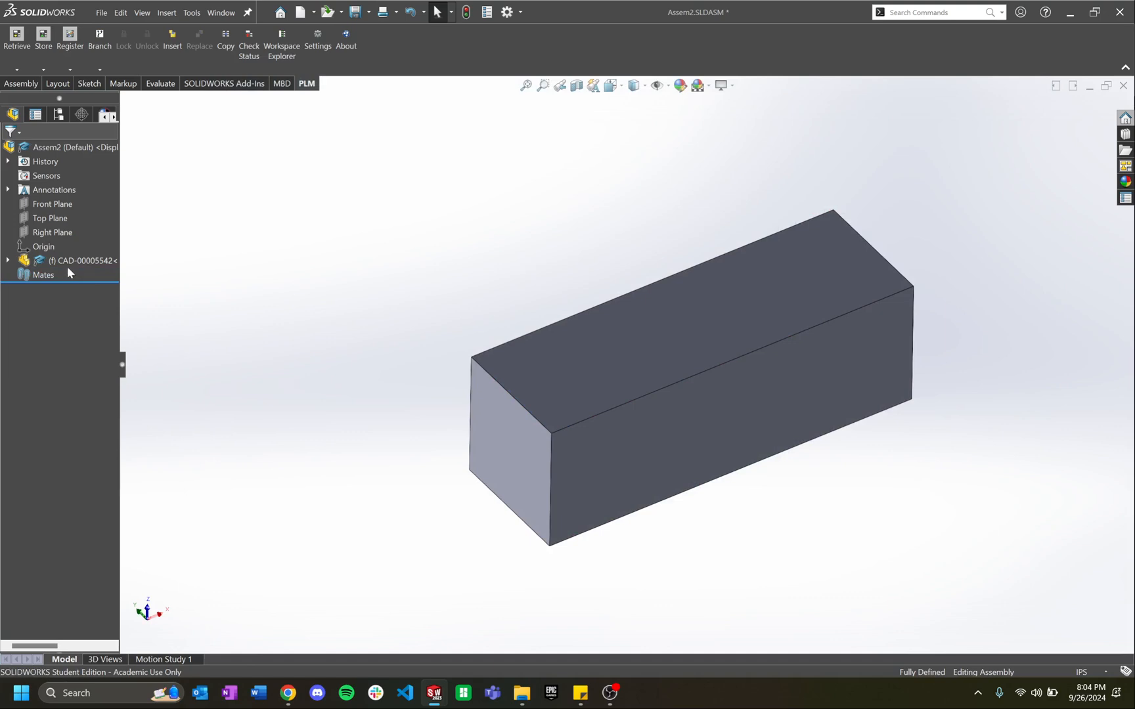
Step: Start PLM registration of Assem2 and generate its part number P0004124
{"action": "left_click", "coordinate": [74, 44]}
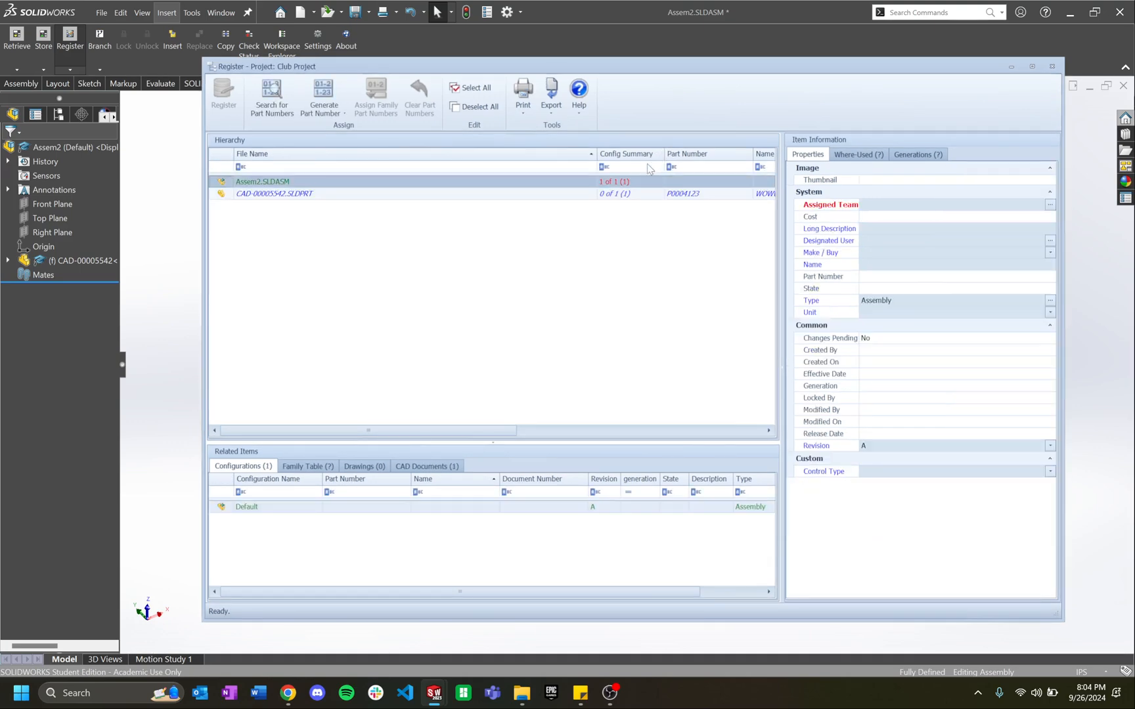
{"action": "left_click", "coordinate": [313, 194]}
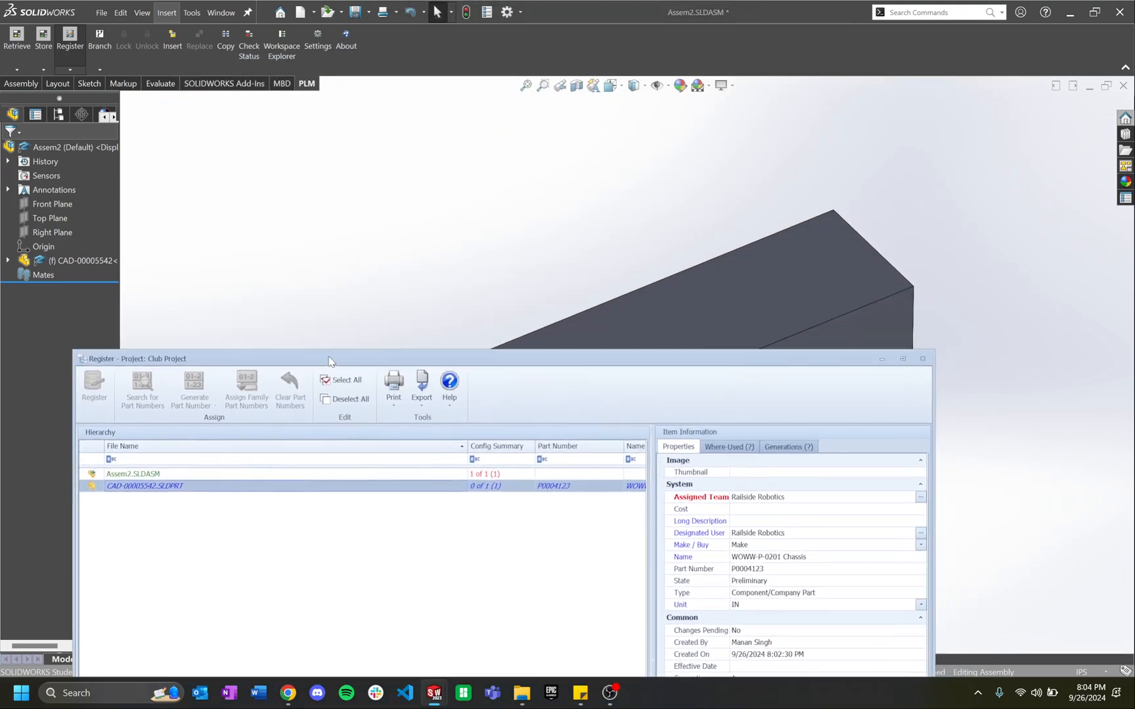
{"action": "left_click_drag", "start_coordinate": [659, 392], "coordinate": [700, 117]}
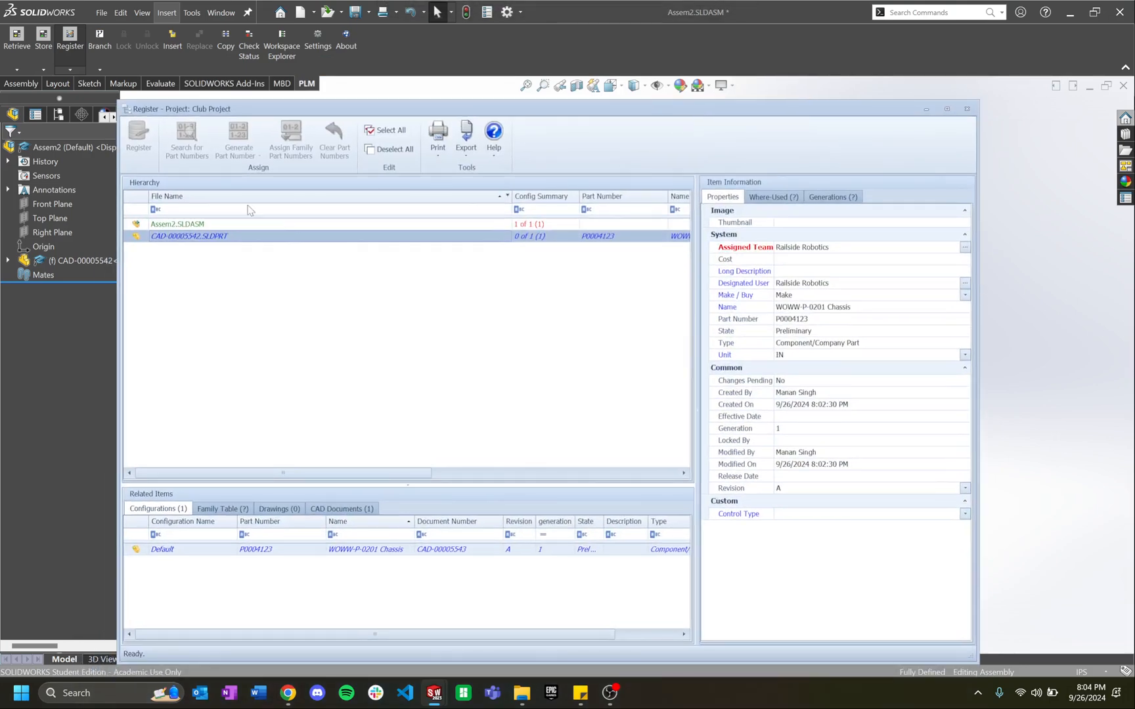
{"action": "left_click", "coordinate": [201, 225]}
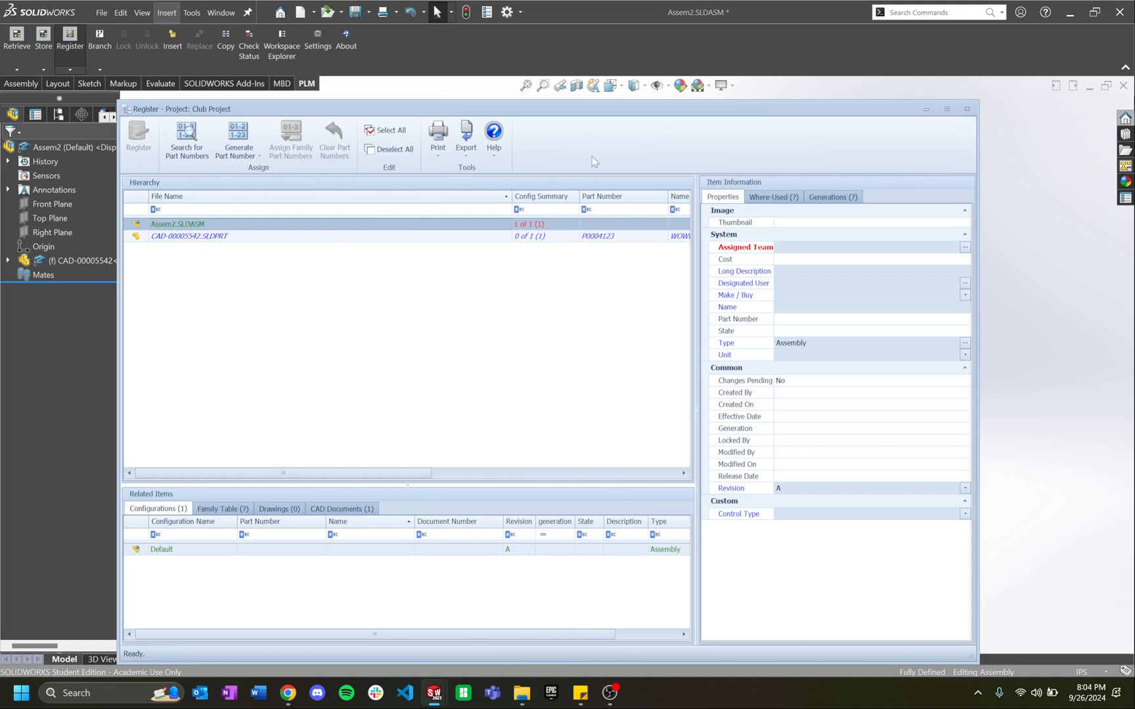
{"action": "left_click", "coordinate": [240, 138]}
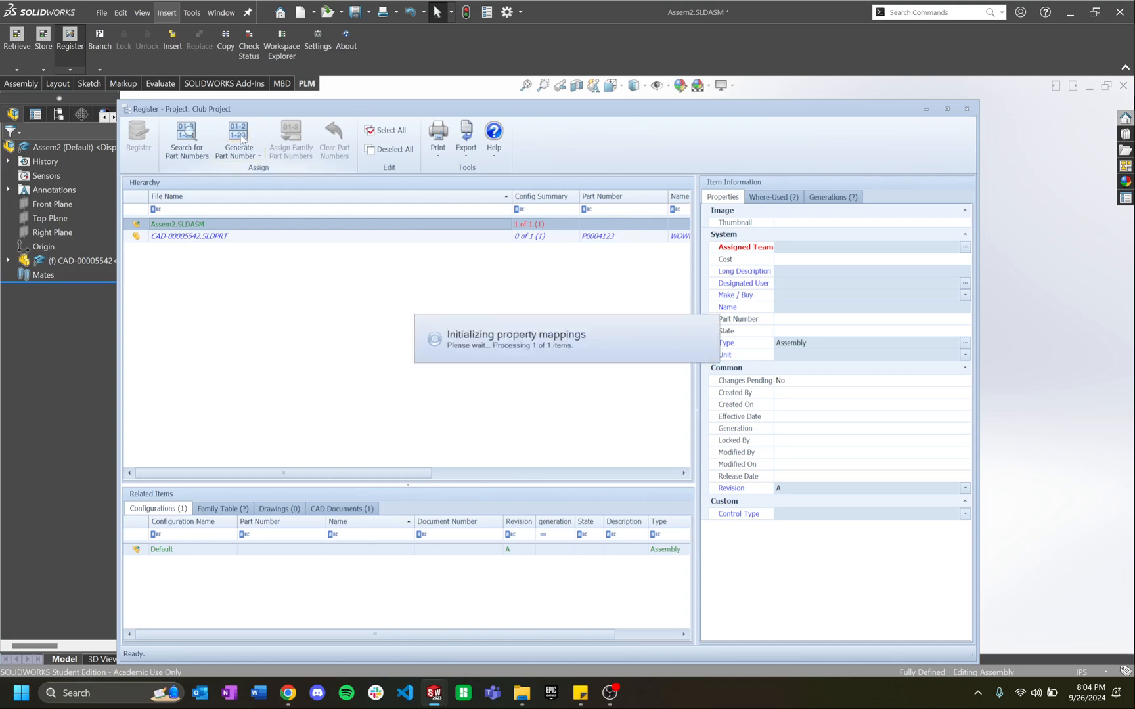
Step: Set the assembly's team and designated user to Railside Robotics, Make, and name WOWW-A-0000 TLA
{"action": "left_click", "coordinate": [817, 252]}
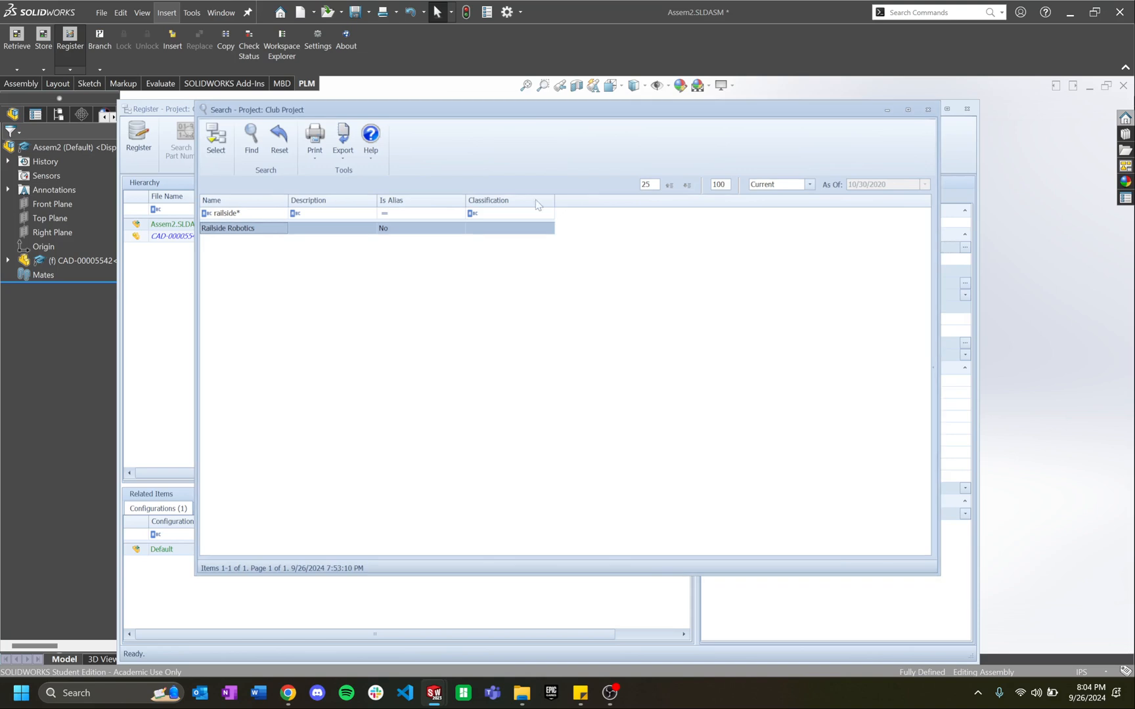
{"action": "left_click", "coordinate": [211, 137]}
{"action": "left_click", "coordinate": [811, 283]}
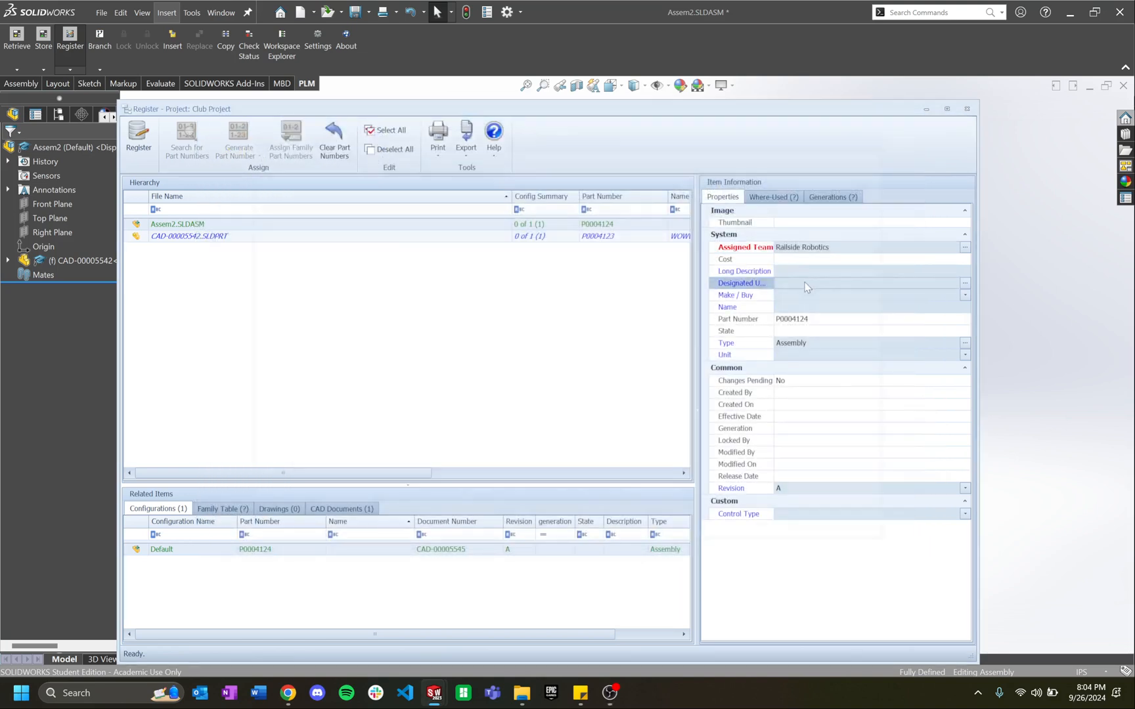
{"action": "left_click", "coordinate": [212, 136]}
{"action": "left_click", "coordinate": [831, 295]}
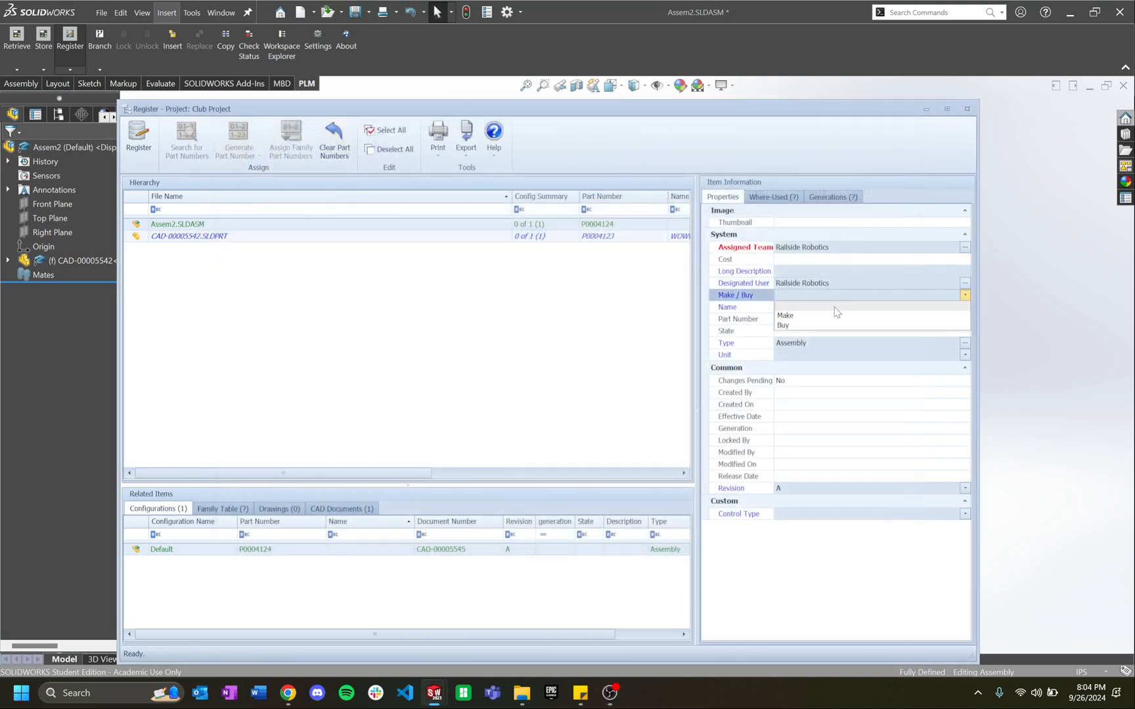
{"action": "left_click", "coordinate": [801, 311]}
{"action": "left_click", "coordinate": [796, 309]}
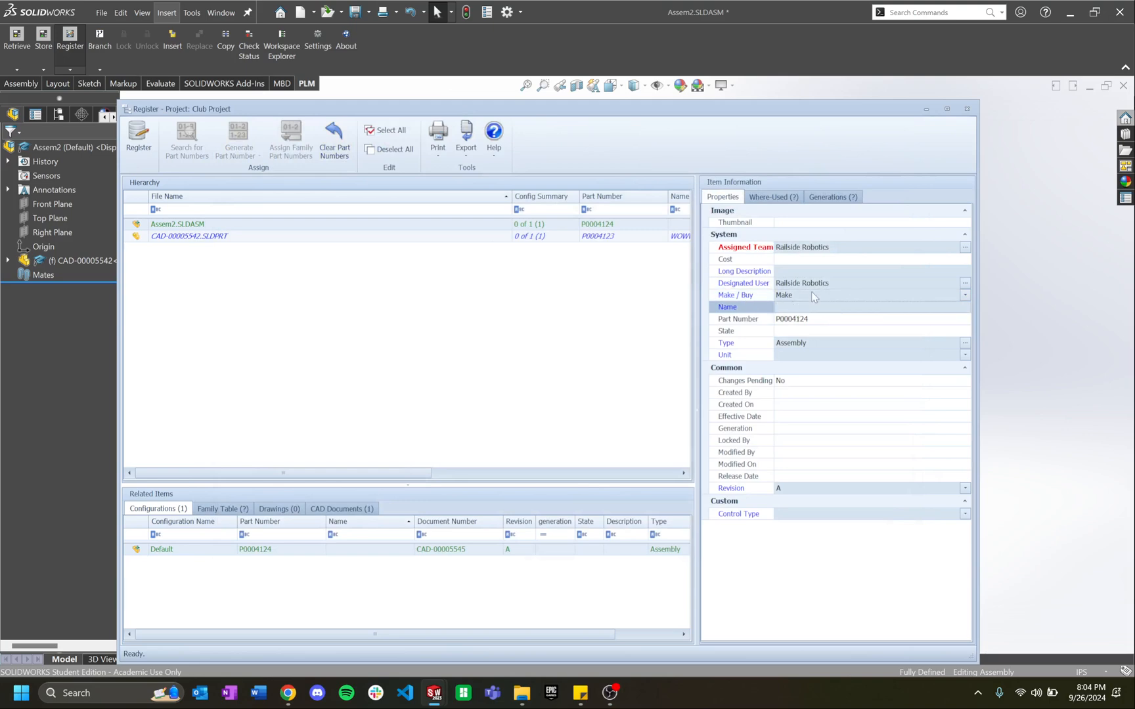
{"action": "type", "text": "WOWW-A-0000 TLA"}
Step: Set the assembly part's classification to Assembly and its unit to IN
{"action": "left_click", "coordinate": [818, 345]}
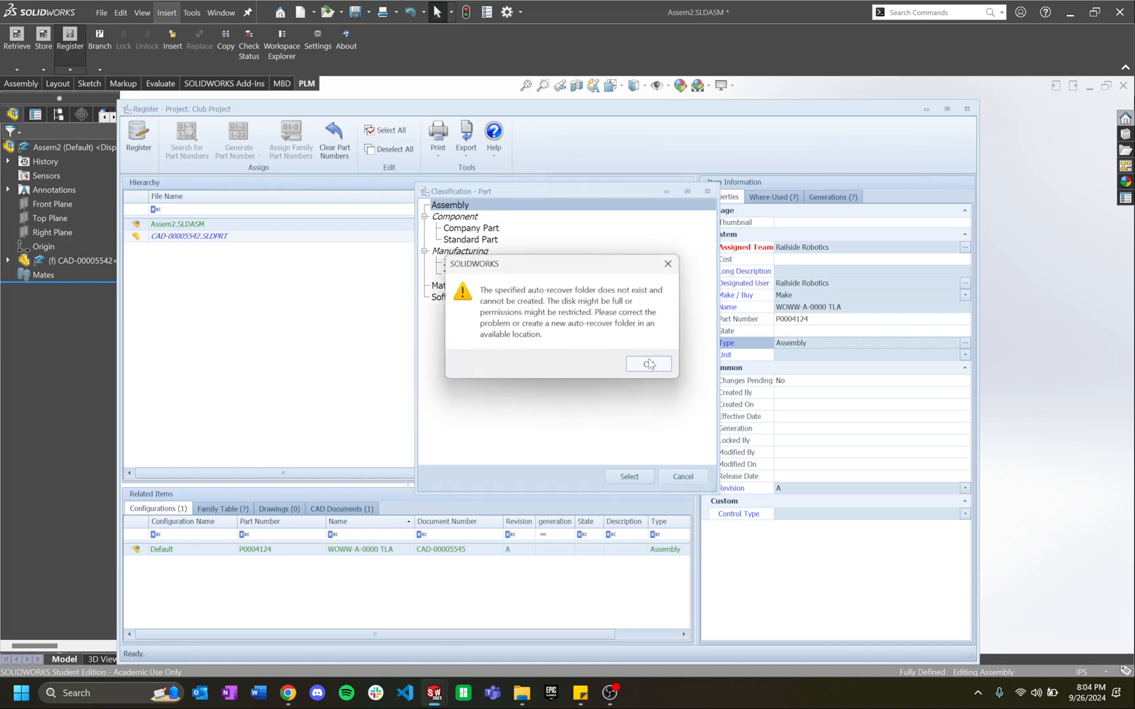
{"action": "left_click", "coordinate": [649, 365]}
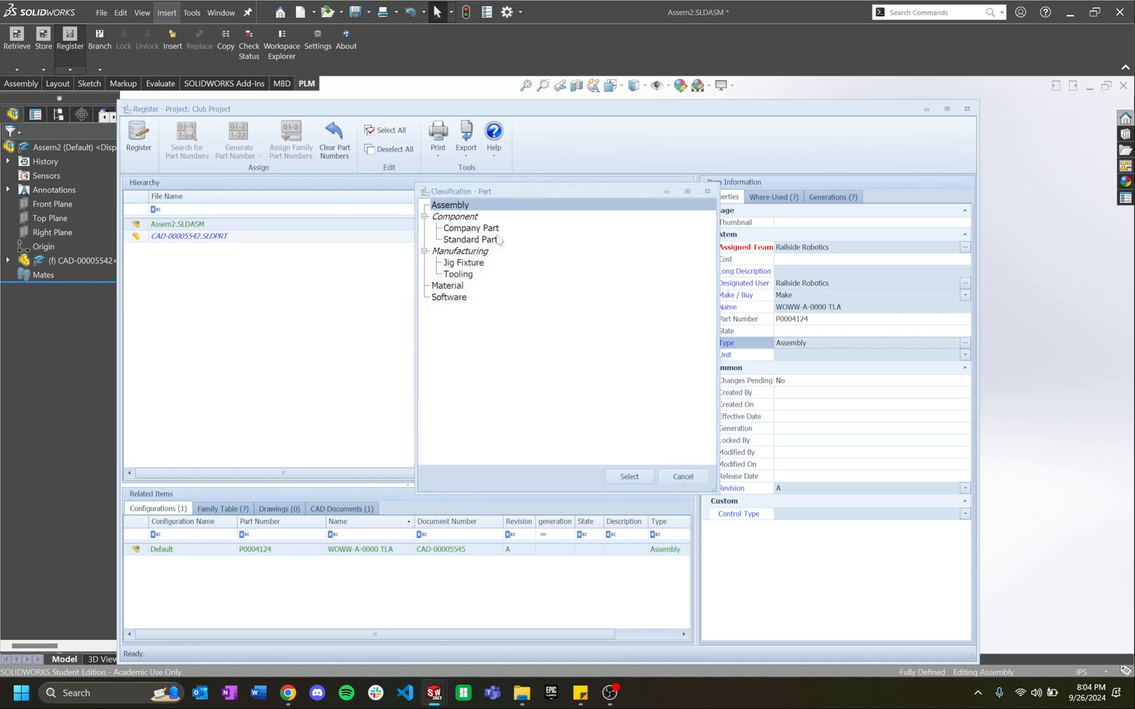
{"action": "left_click", "coordinate": [628, 479]}
{"action": "left_click", "coordinate": [861, 356]}
{"action": "left_click", "coordinate": [847, 385]}
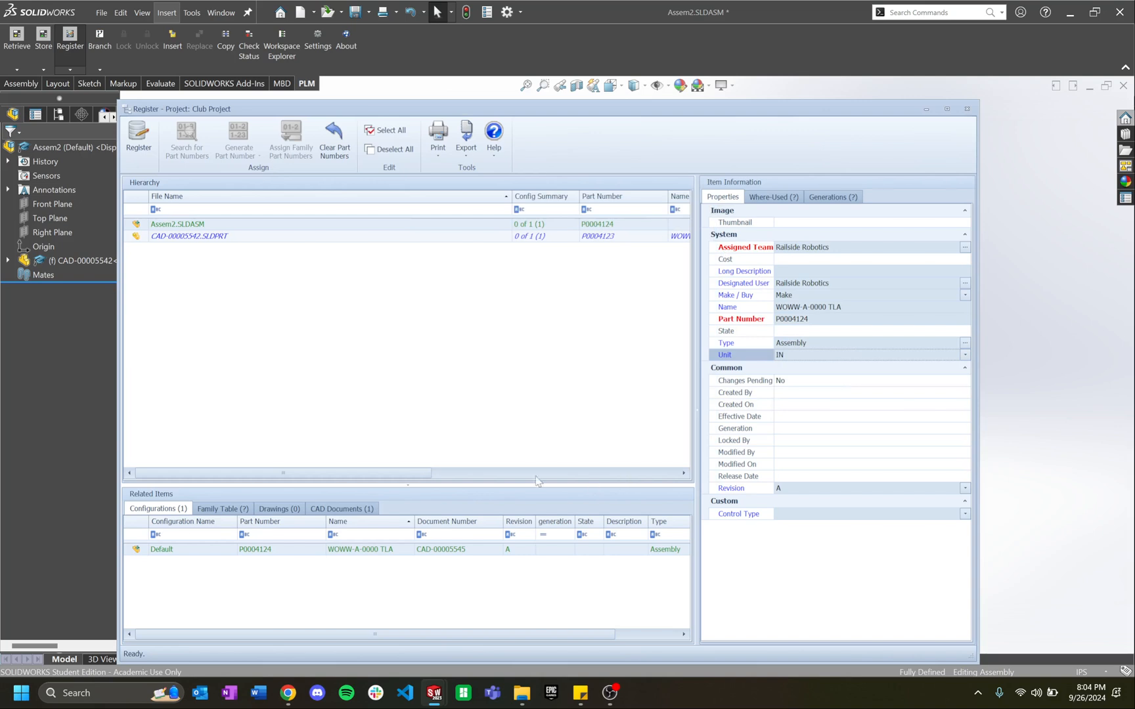
{"action": "left_click", "coordinate": [877, 308]}
{"action": "key", "text": "ctrl+c"}
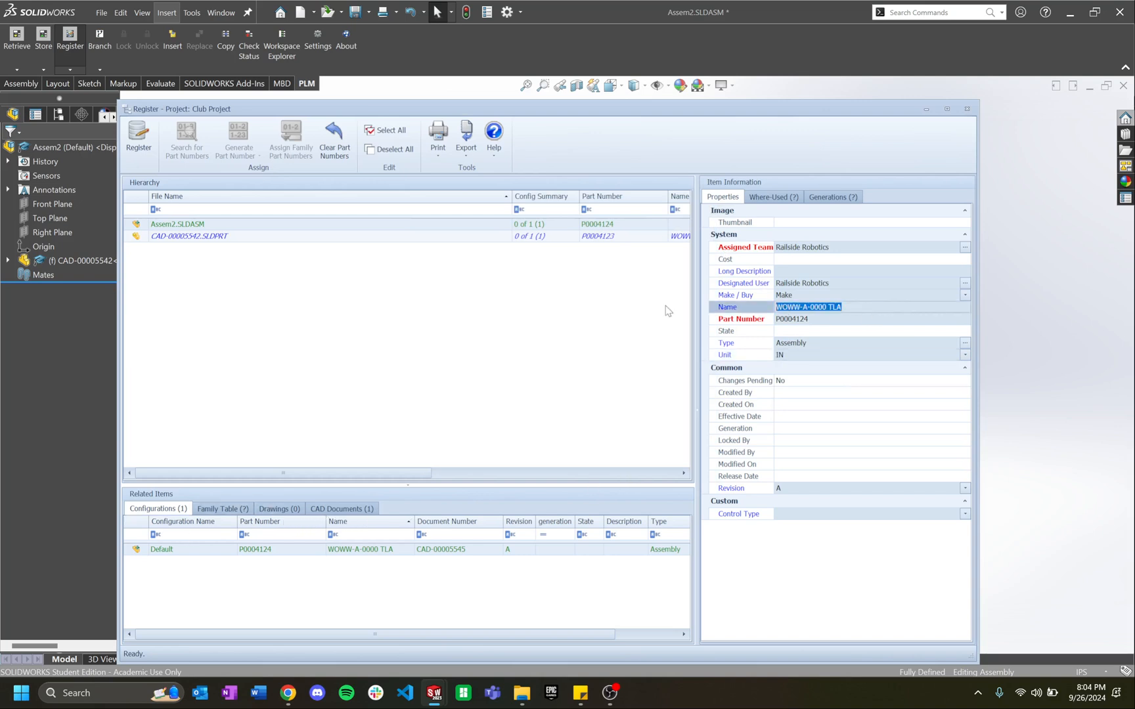
Step: Give the CAD document Railside Robotics as creator and user, name WOWW-A-0000 TLA, and register
{"action": "left_click", "coordinate": [355, 510]}
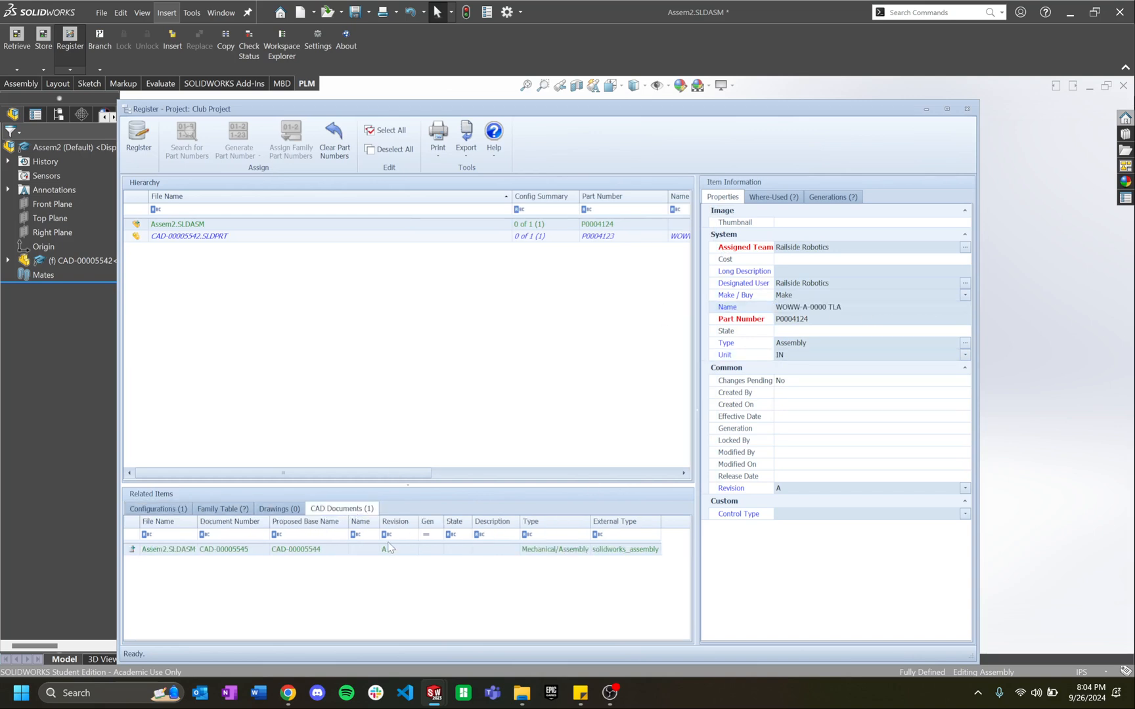
{"action": "left_click", "coordinate": [389, 547]}
{"action": "left_click", "coordinate": [847, 355]}
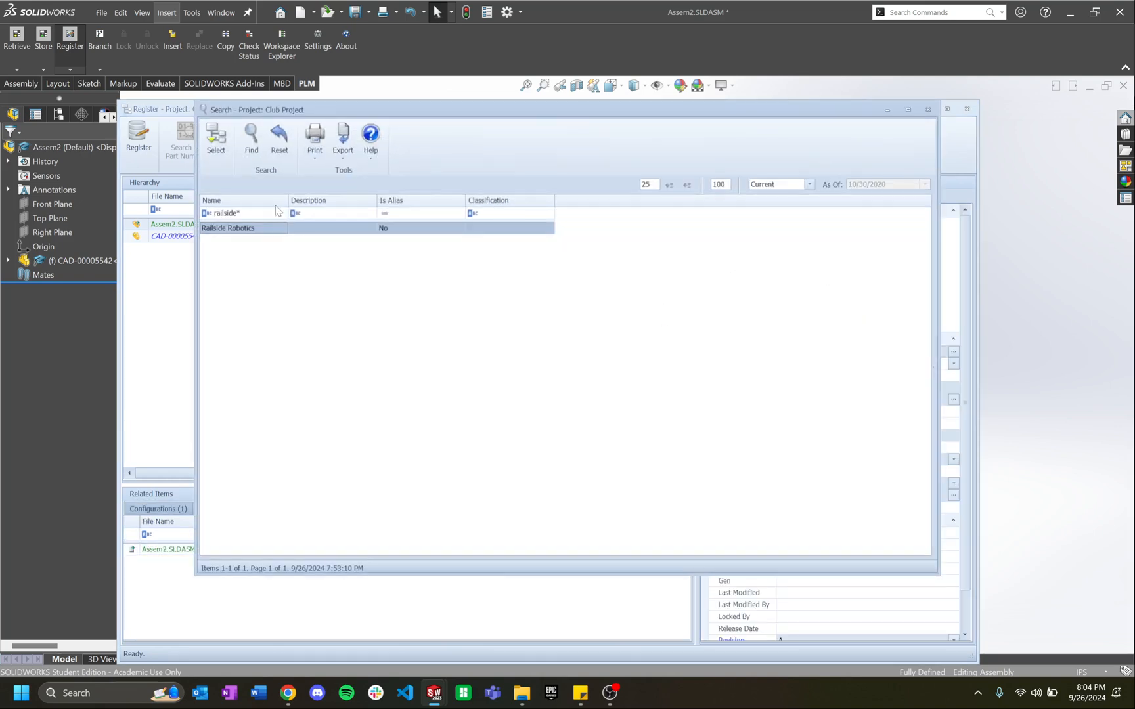
{"action": "double_click", "coordinate": [228, 229]}
{"action": "left_click", "coordinate": [815, 402]}
{"action": "left_click", "coordinate": [217, 143]}
{"action": "left_click", "coordinate": [822, 437]}
{"action": "key", "text": "ctrl+v"}
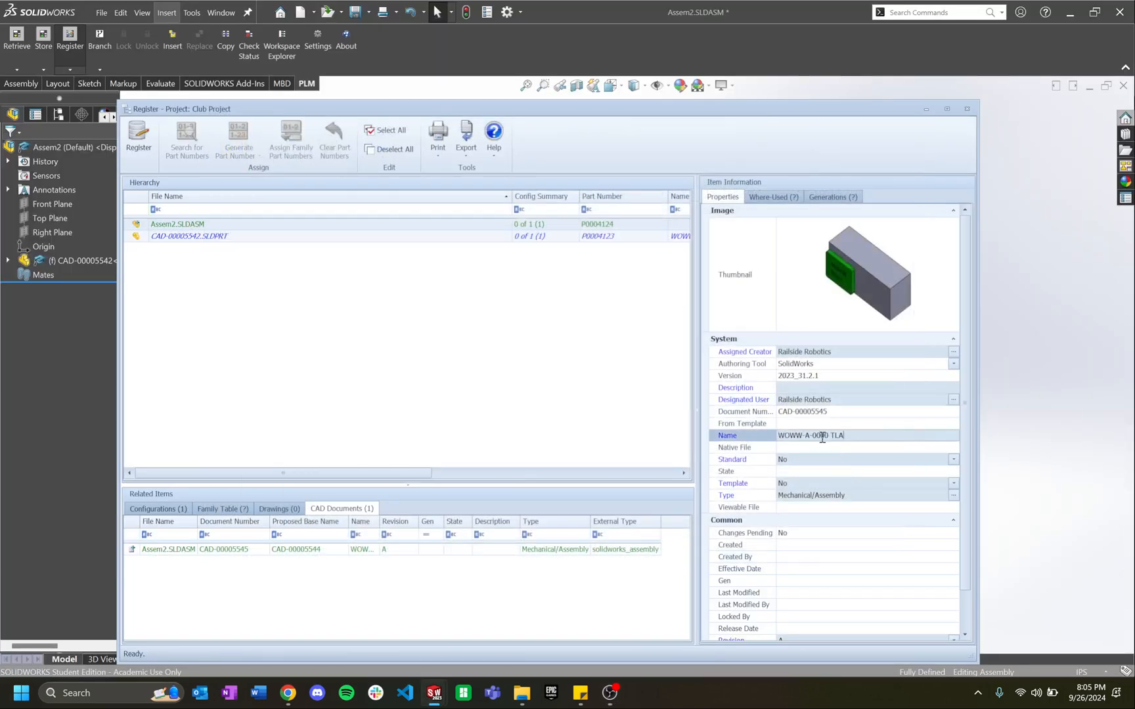
{"action": "left_click", "coordinate": [138, 138]}
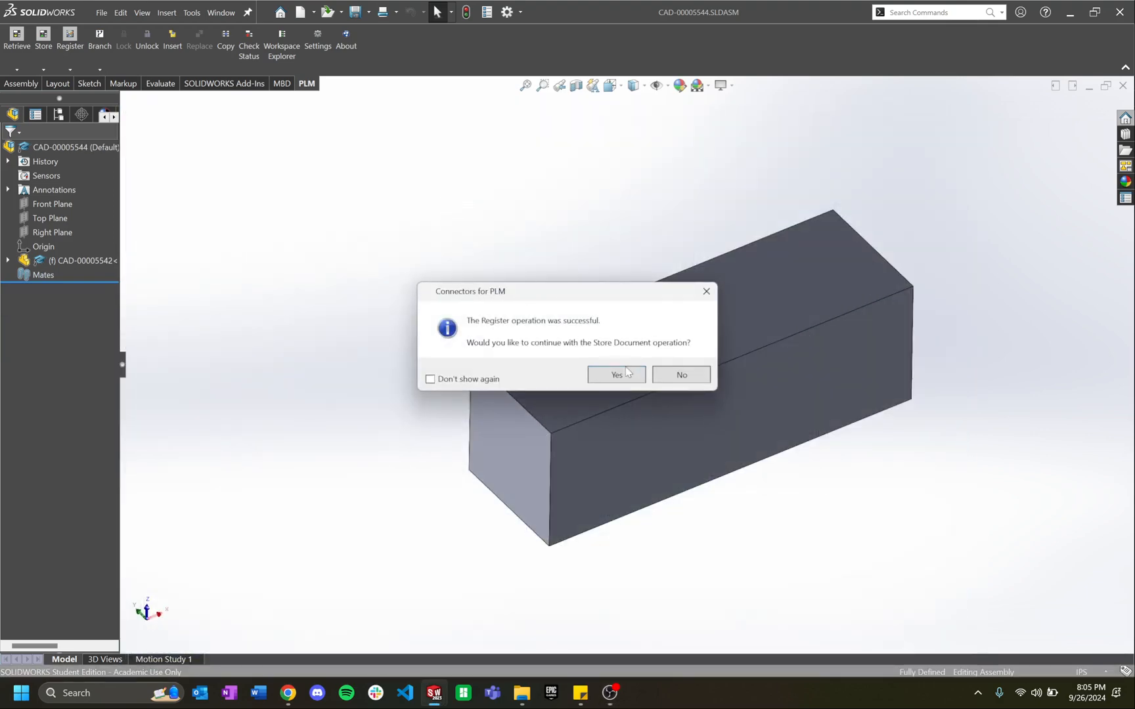
{"action": "left_click", "coordinate": [625, 372]}
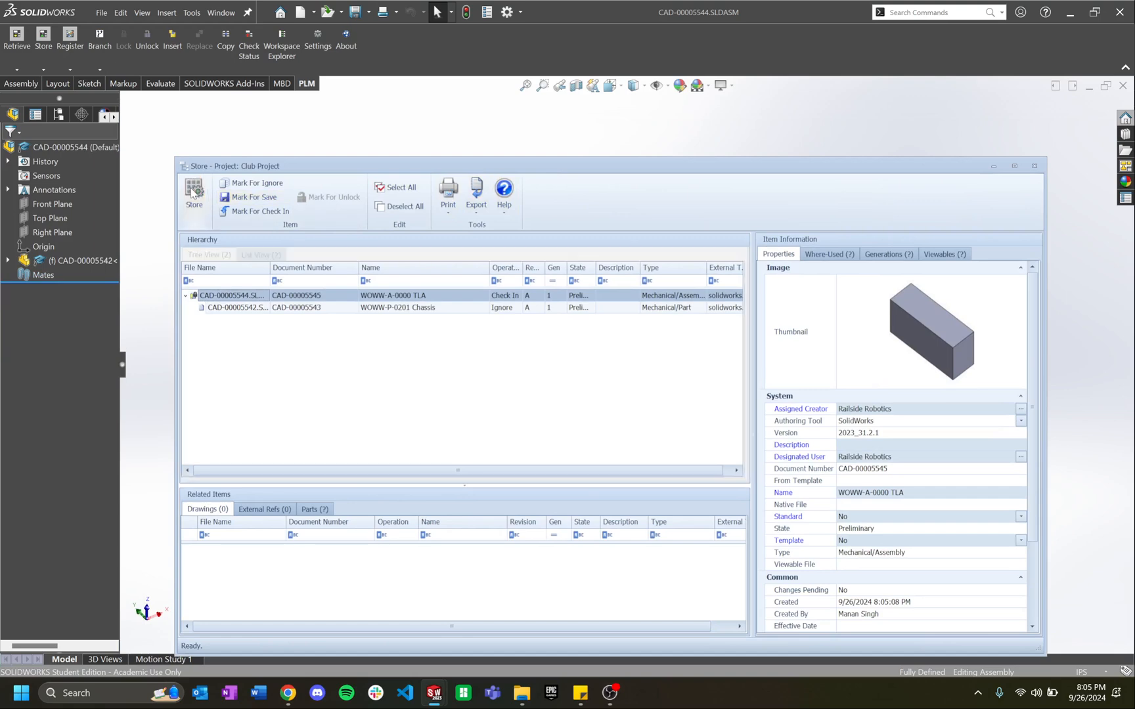
Step: Store the WOWW-A-0000 TLA assembly document and its BOM in Aras
{"action": "left_click", "coordinate": [193, 191]}
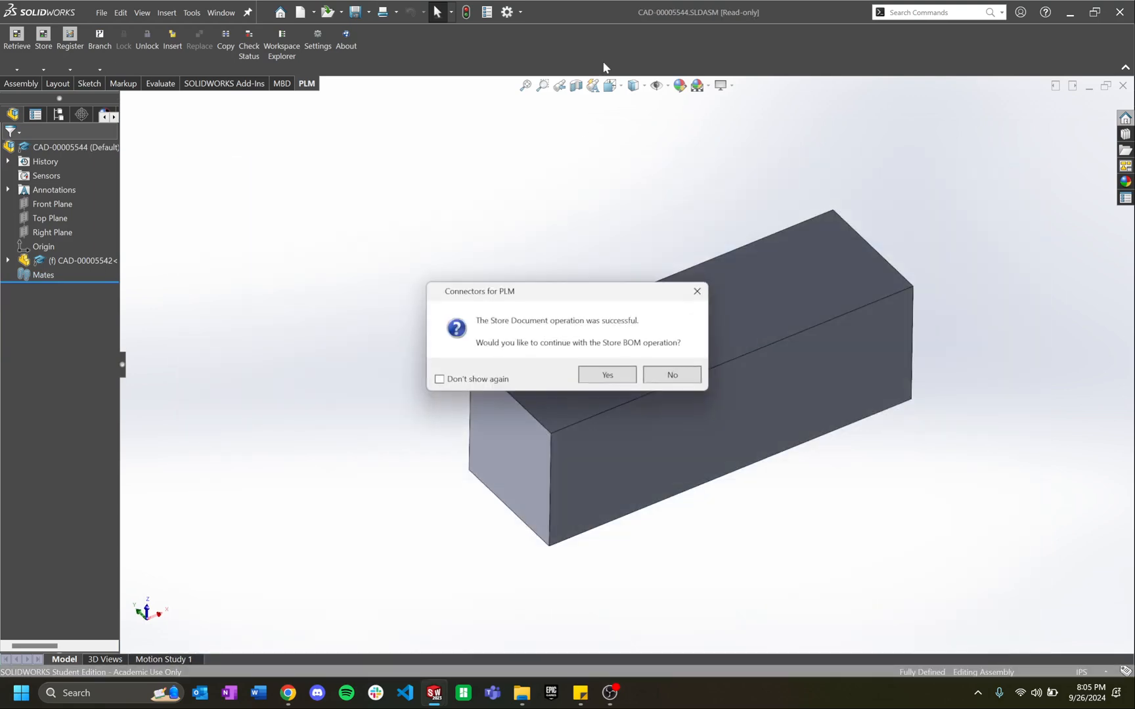
{"action": "left_click", "coordinate": [624, 372]}
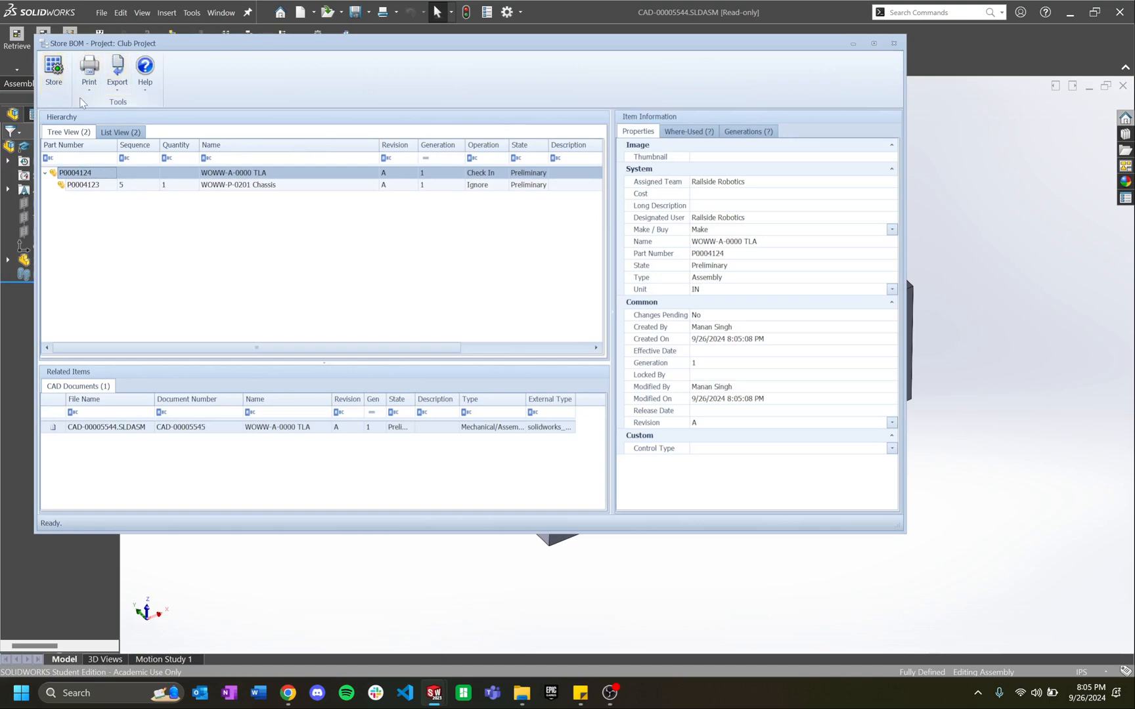
{"action": "left_click", "coordinate": [54, 69]}
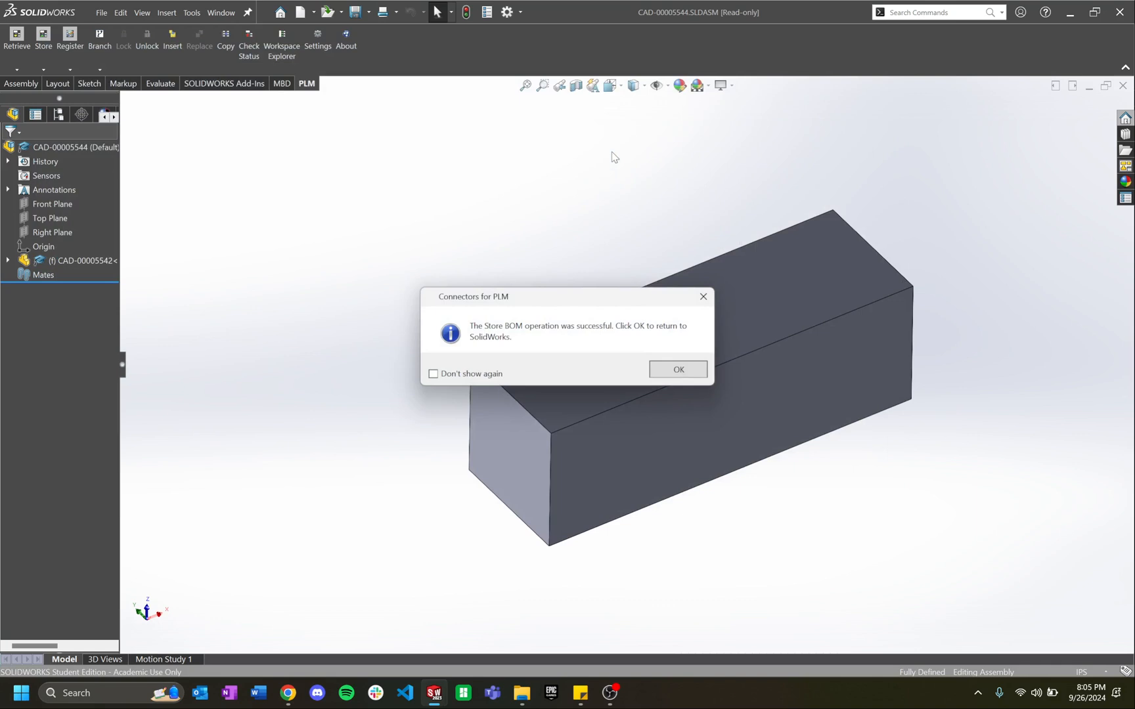
{"action": "left_click", "coordinate": [686, 370]}
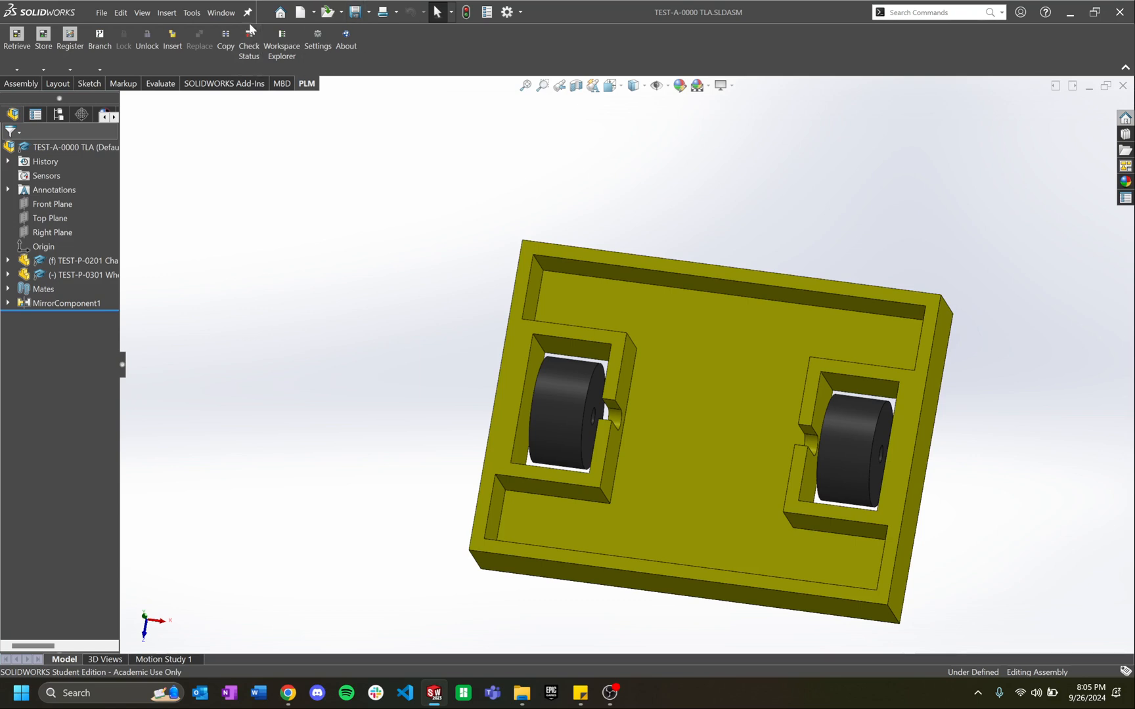
Step: Search Aras for 'woww*TLA' and retrieve the WOWW-A-0000 TLA assembly from its hierarchy
{"action": "left_click", "coordinate": [192, 12]}
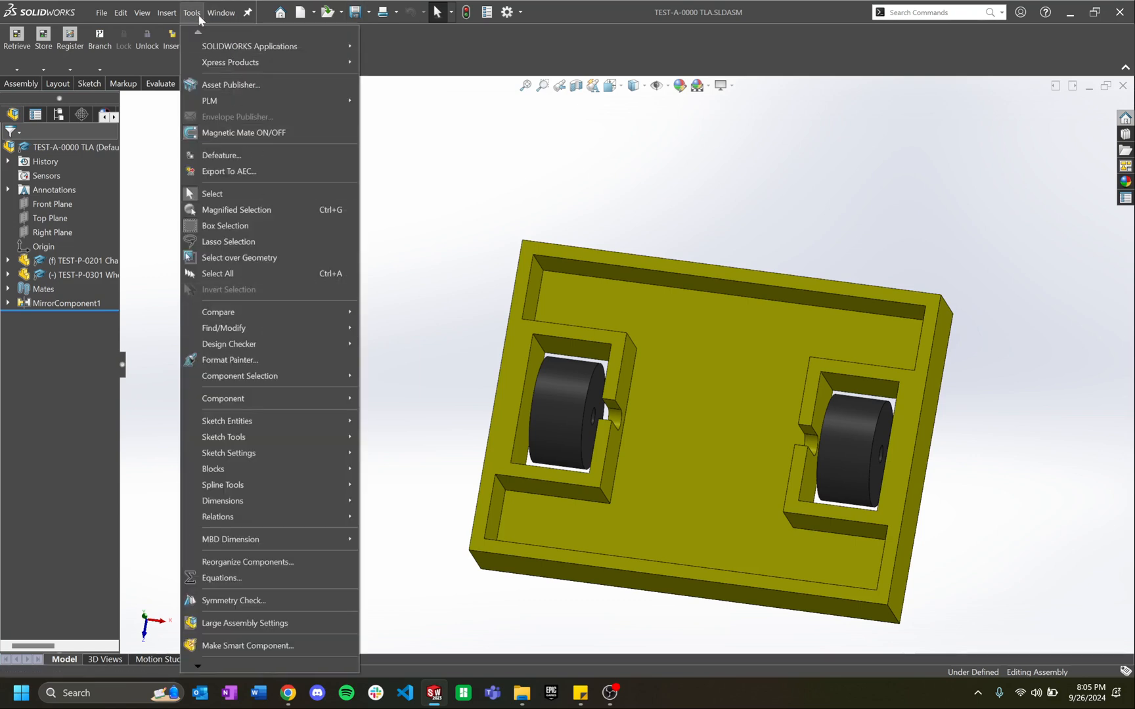
{"action": "left_click", "coordinate": [412, 181]}
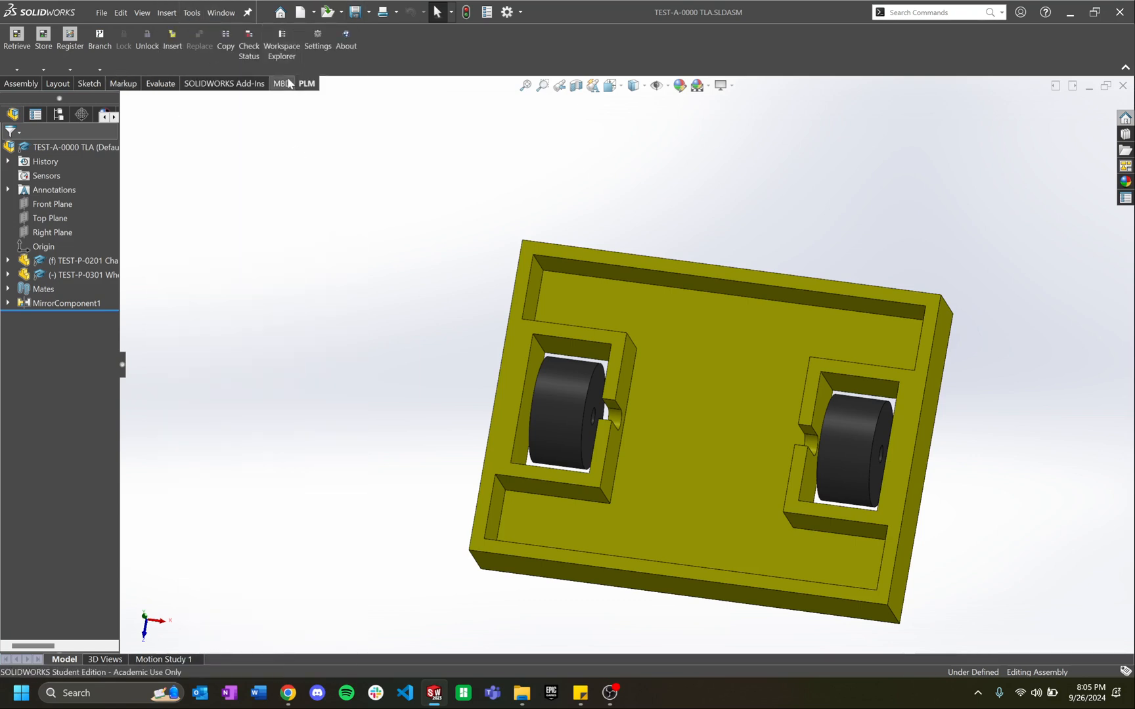
{"action": "left_click", "coordinate": [17, 36]}
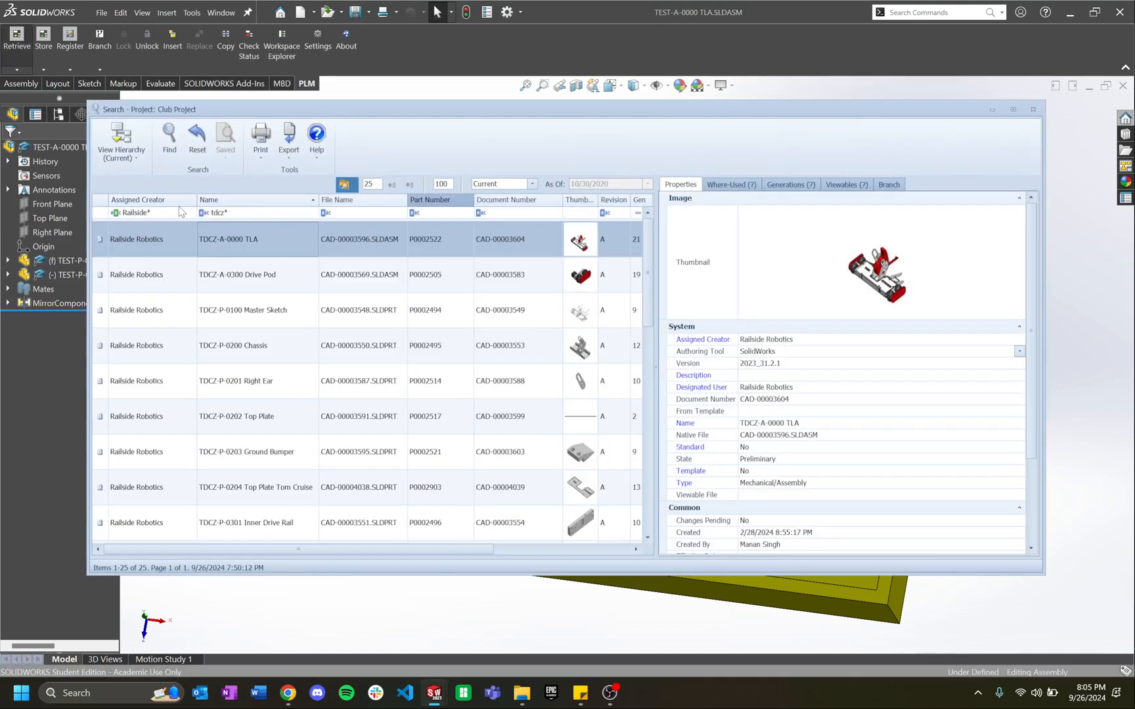
{"action": "left_click", "coordinate": [210, 210]}
{"action": "type", "text": "woww"}
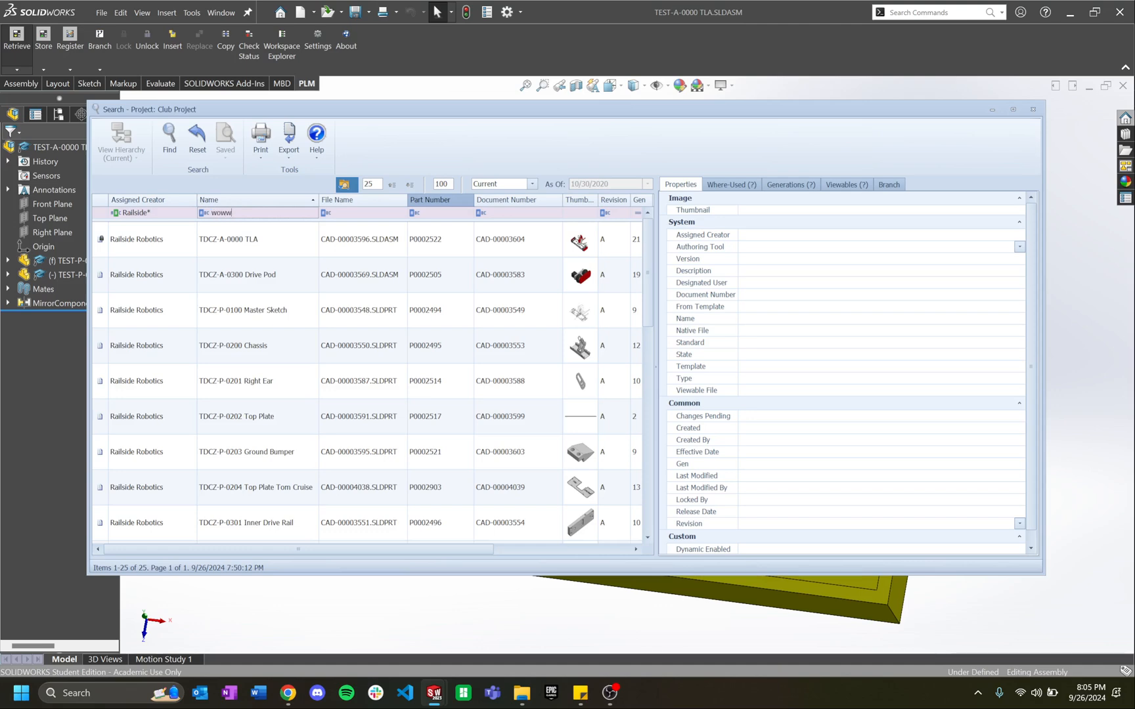
{"action": "type", "text": "*TLA"}
{"action": "key", "text": "Return"}
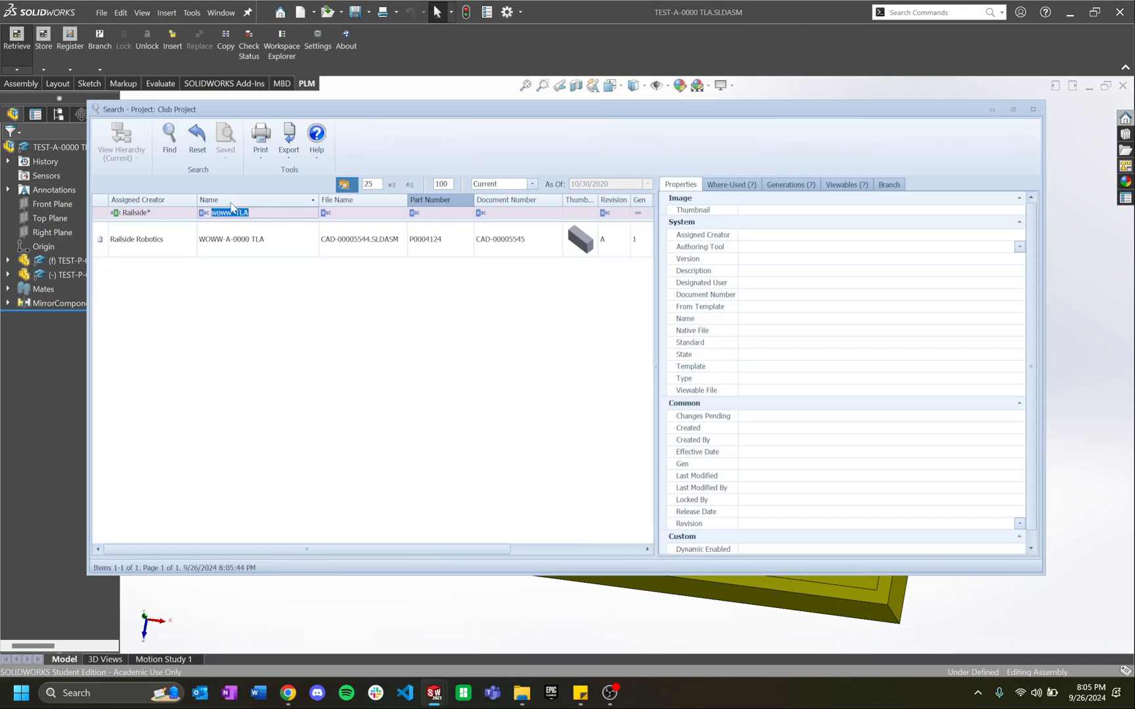
{"action": "left_click", "coordinate": [237, 246]}
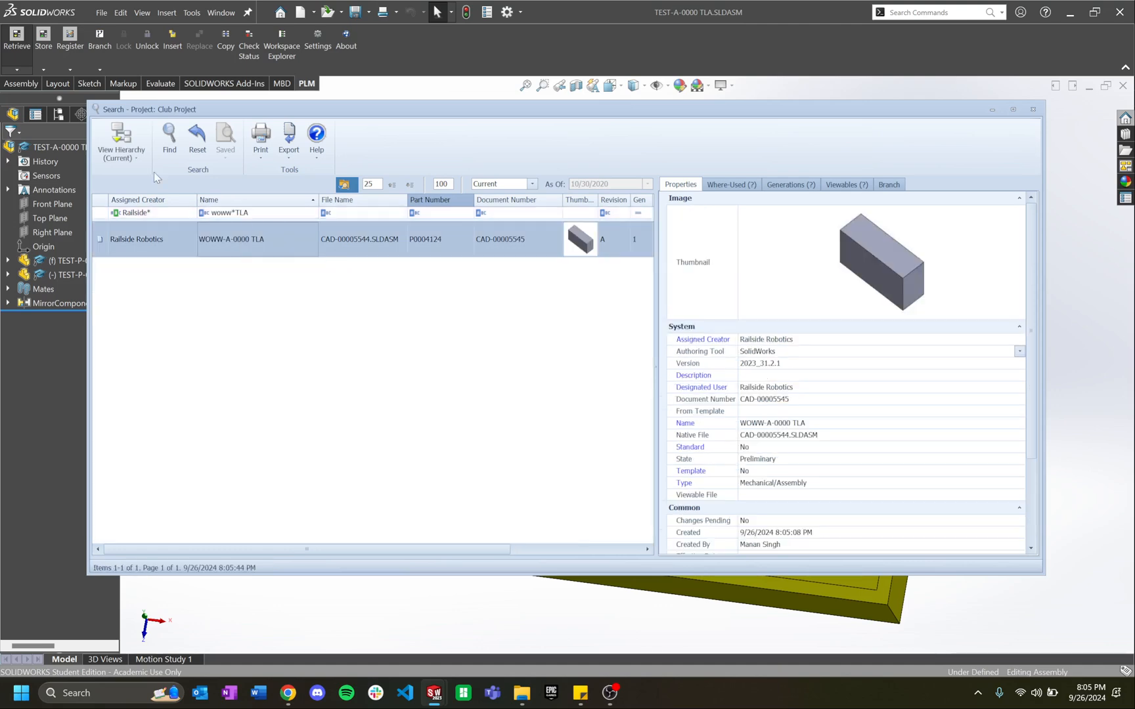
{"action": "left_click", "coordinate": [121, 138]}
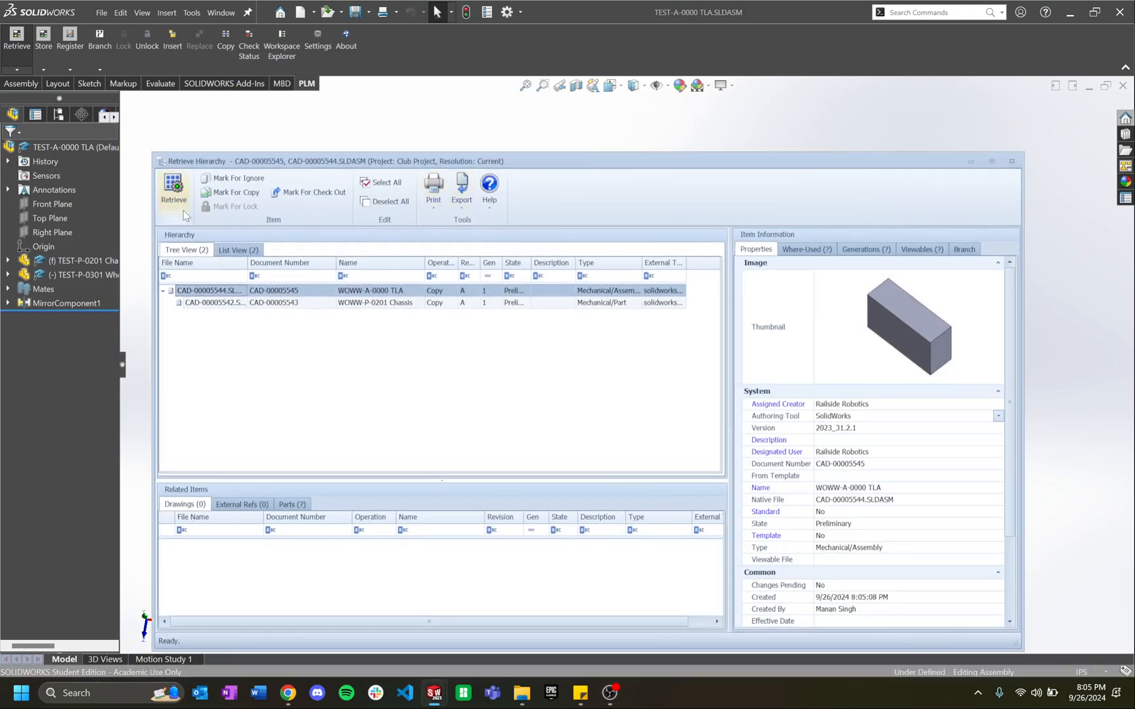
{"action": "left_click", "coordinate": [183, 211]}
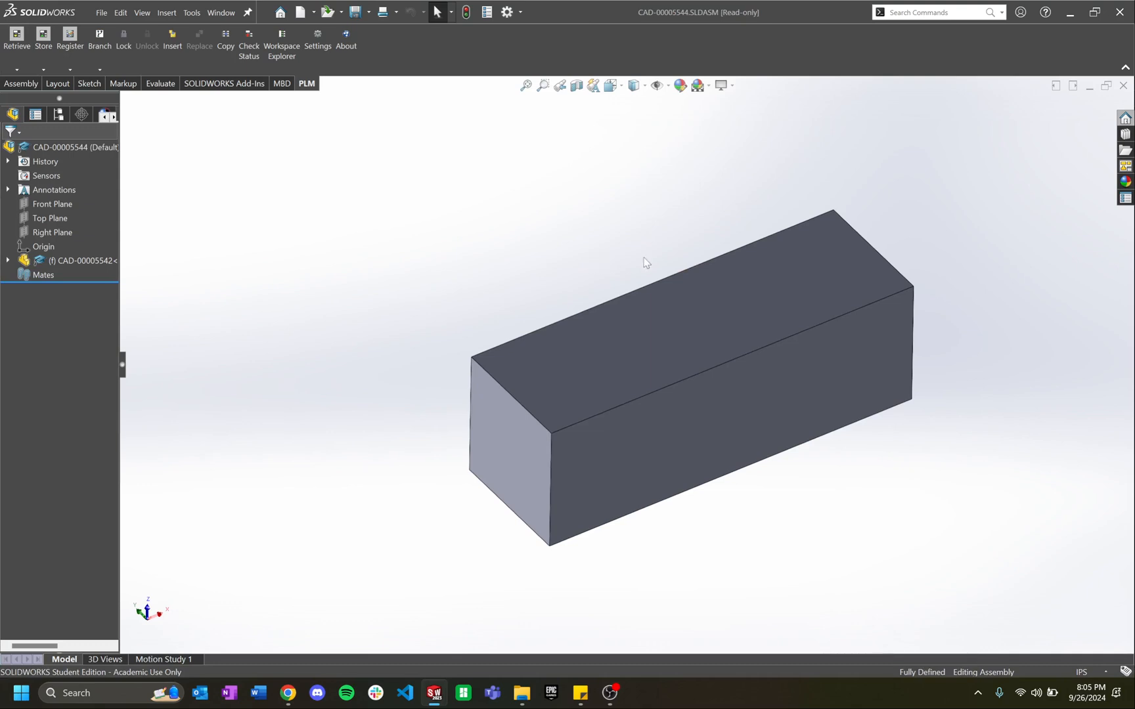
Step: Orbit the retrieved CAD-00005544 block assembly and lock it for editing
{"action": "middle_click_drag", "start_coordinate": [644, 260], "coordinate": [844, 151]}
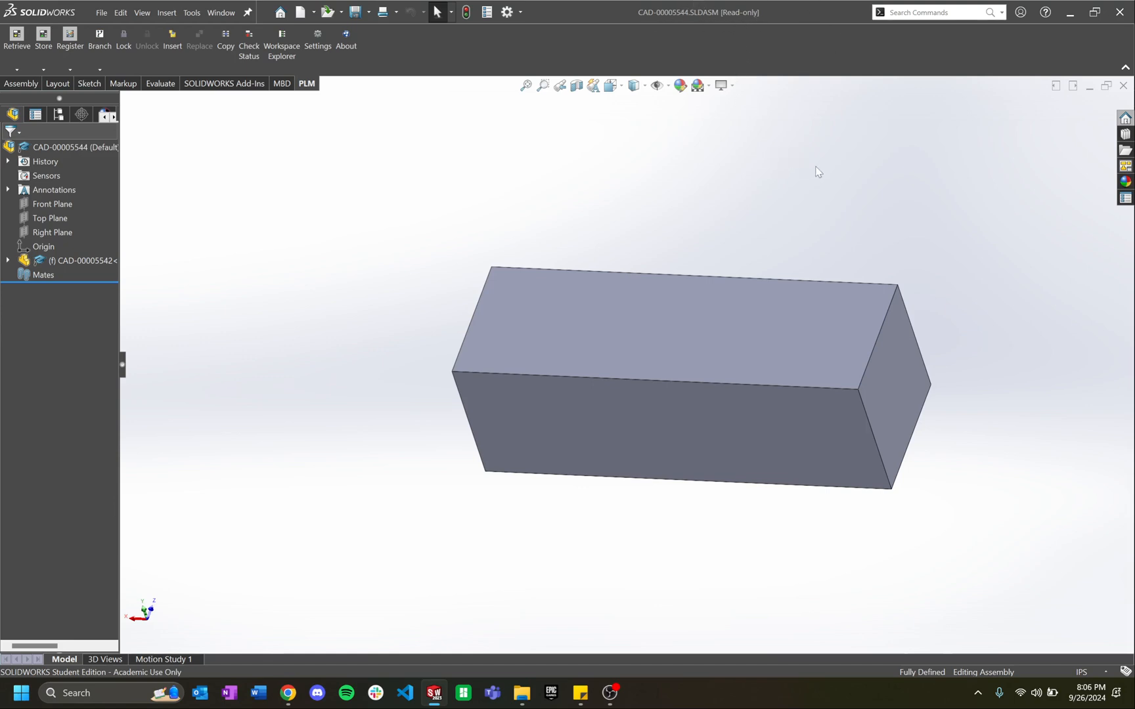
{"action": "middle_click_drag", "start_coordinate": [854, 218], "coordinate": [683, 223]}
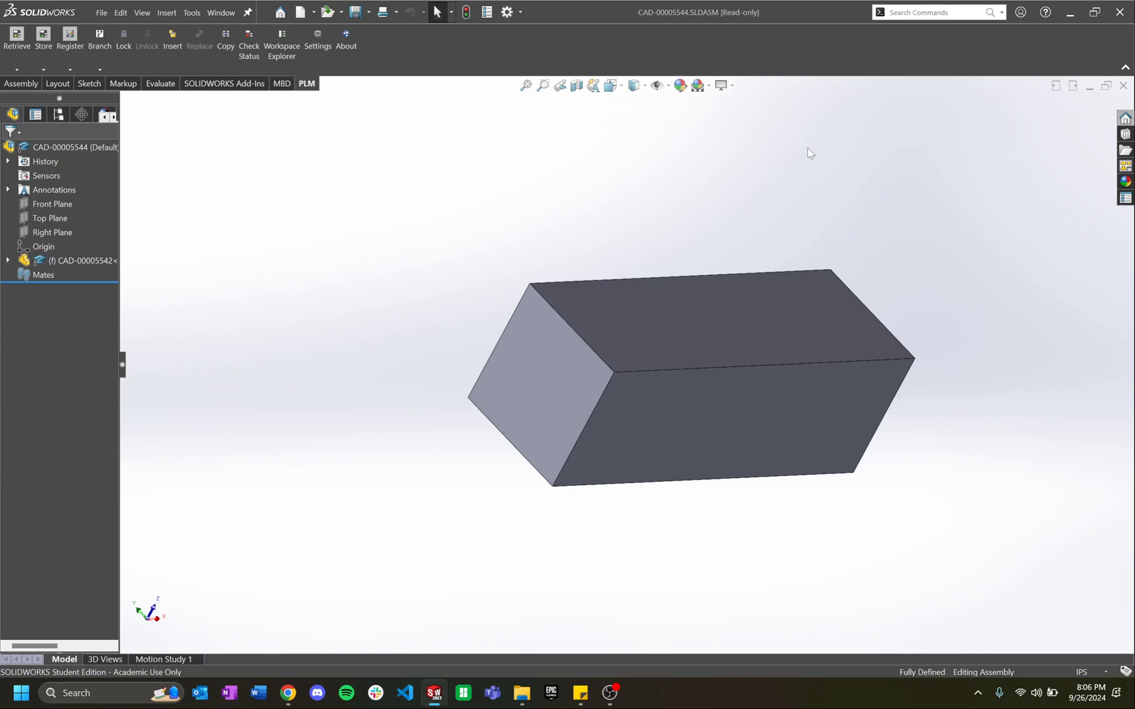
{"action": "left_click", "coordinate": [122, 40]}
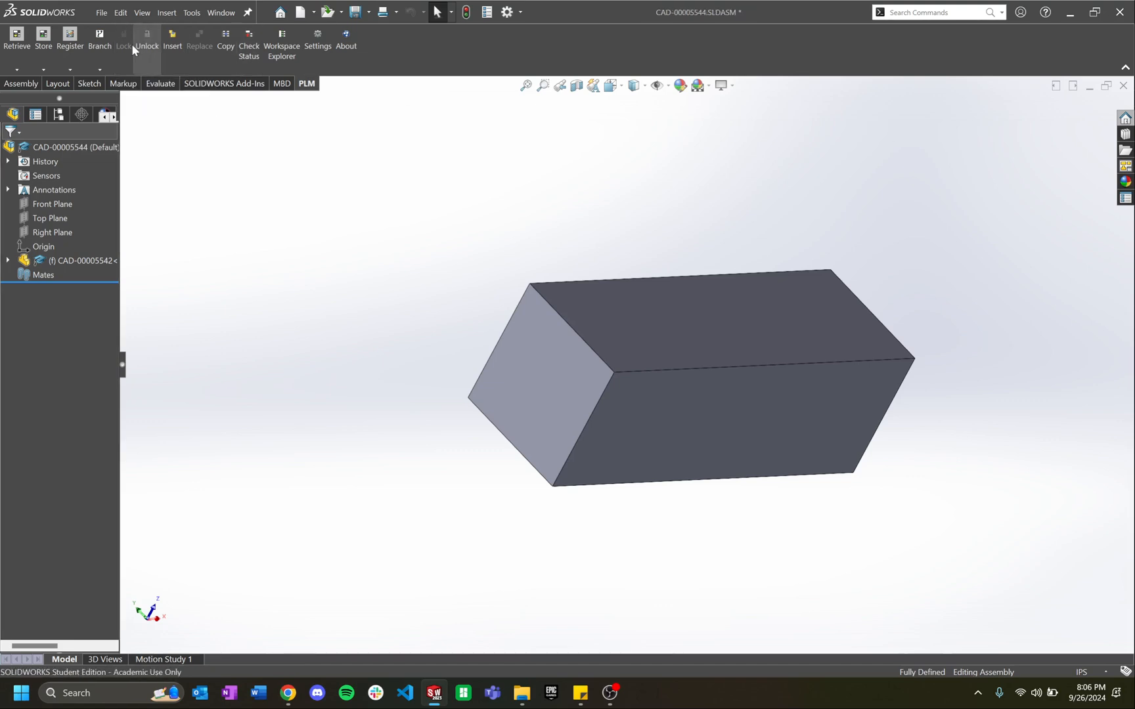
Step: Open the block part and change the Boss-Extrude1 depth from 1 to 2 in
{"action": "right_click", "coordinate": [78, 257]}
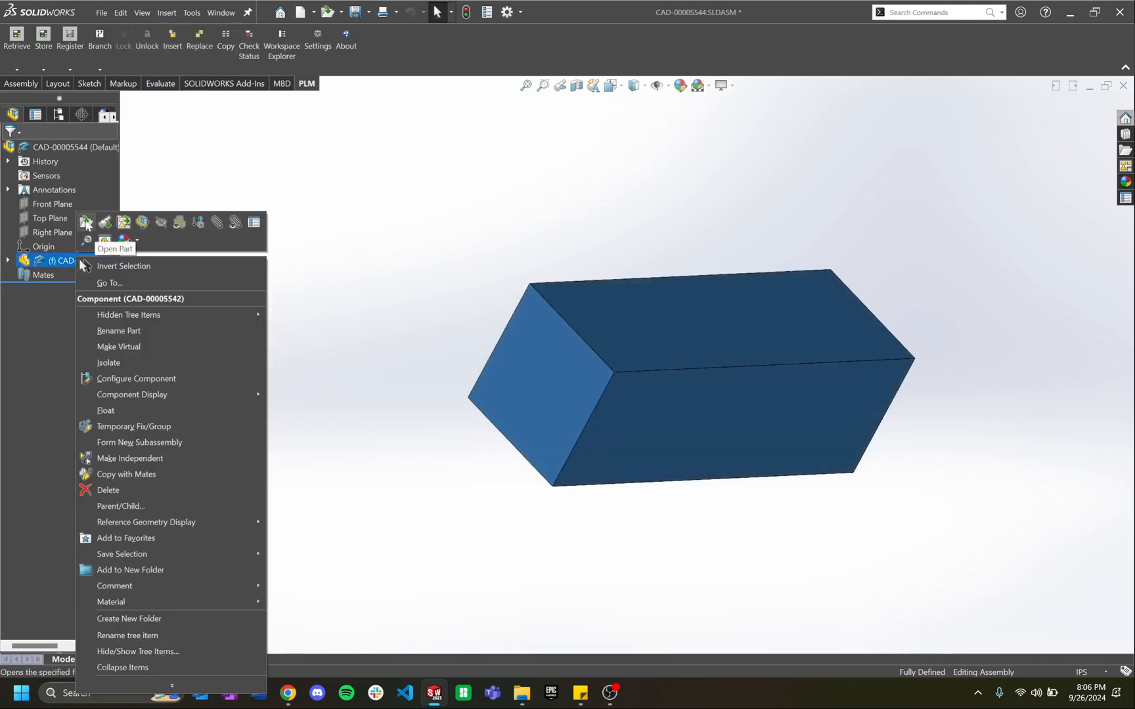
{"action": "left_click", "coordinate": [85, 224]}
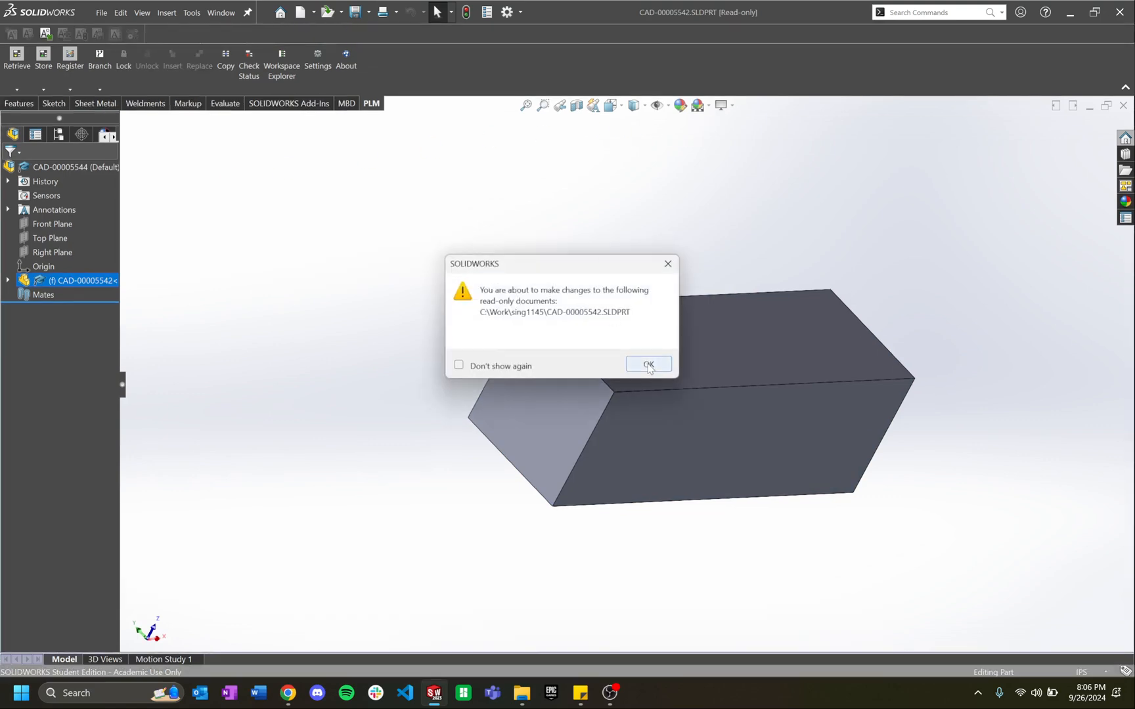
{"action": "left_click", "coordinate": [646, 362]}
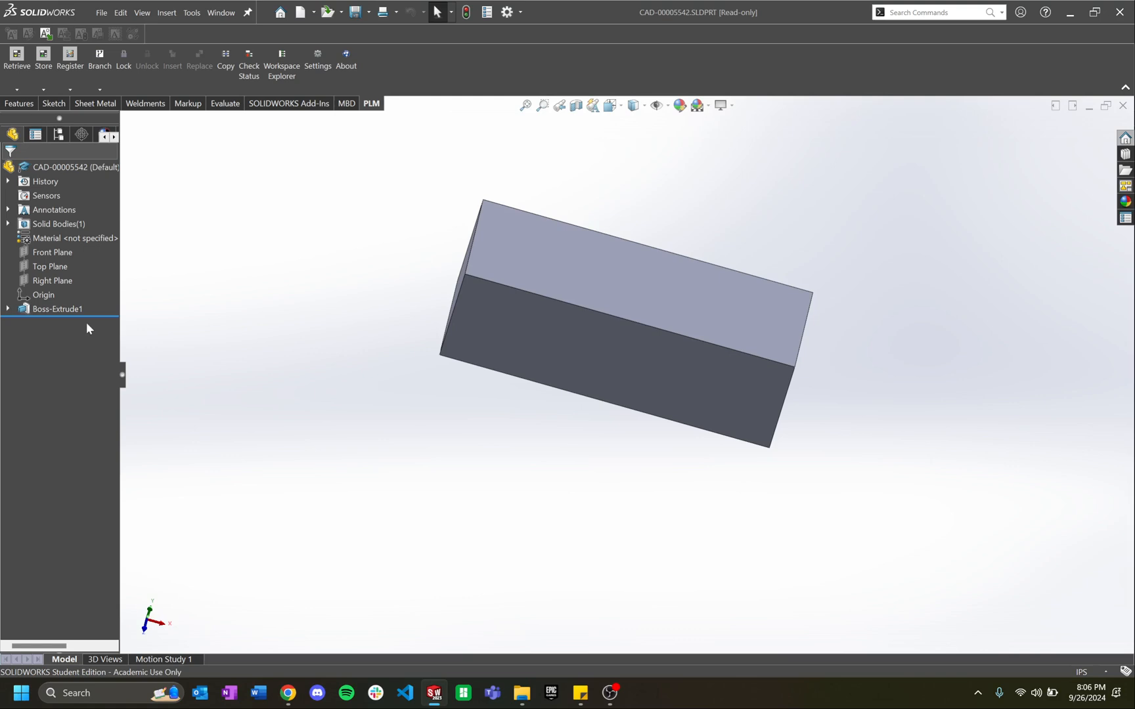
{"action": "right_click", "coordinate": [55, 311]}
{"action": "left_click", "coordinate": [66, 279]}
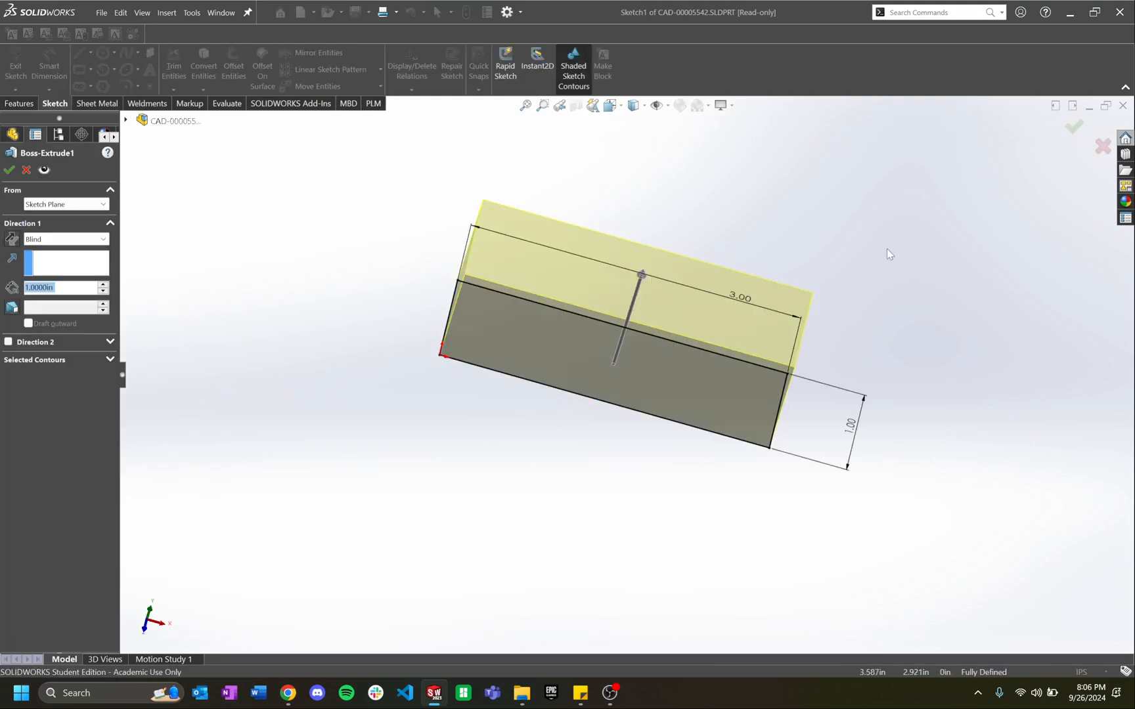
{"action": "type", "text": "2"}
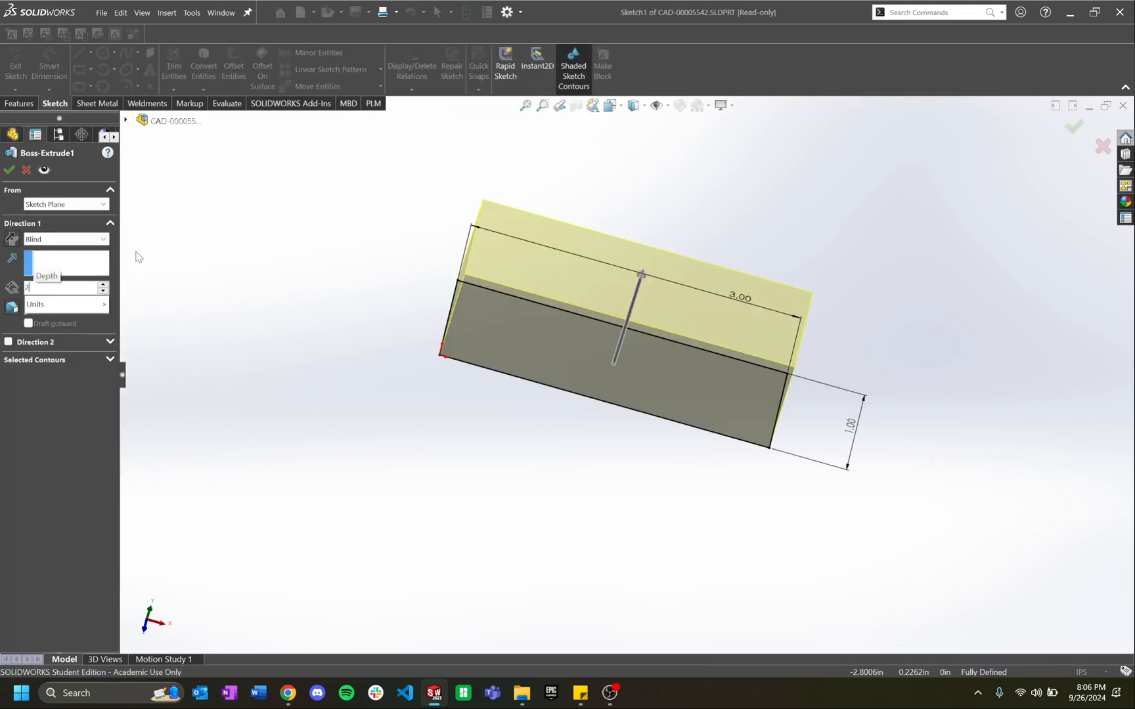
{"action": "key", "text": "Return"}
{"action": "left_click", "coordinate": [295, 218]}
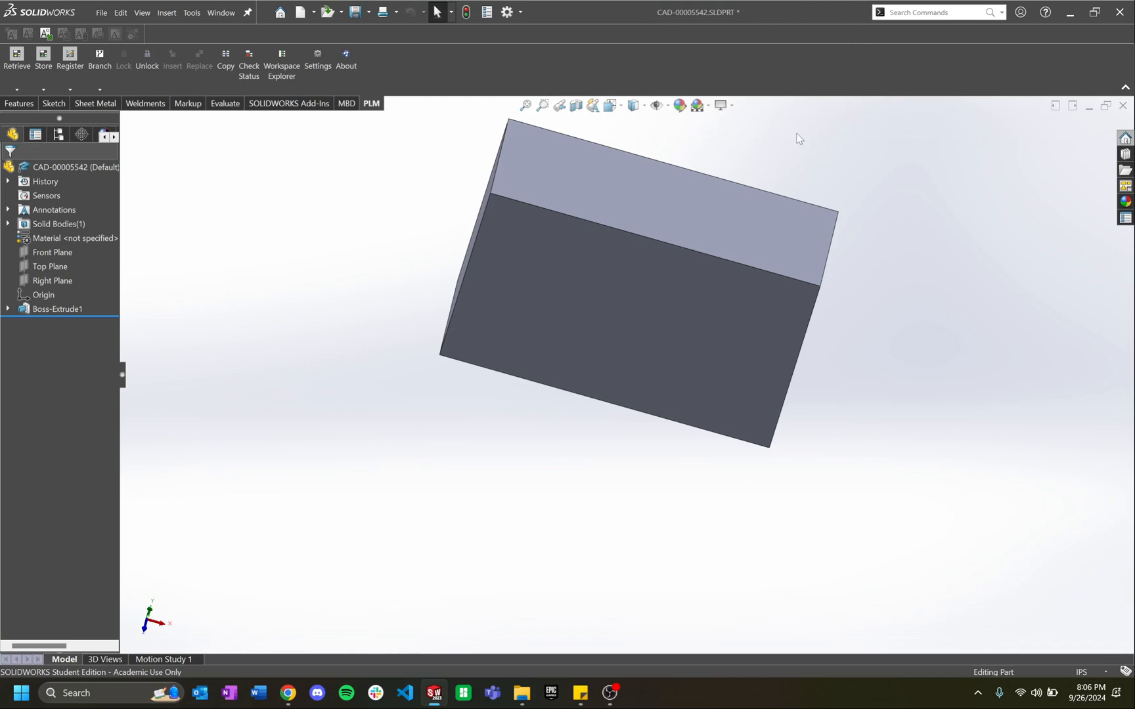
{"action": "middle_click_drag", "start_coordinate": [798, 138], "coordinate": [842, 183]}
Step: Save the block part, switch back to the assembly, and rebuild it
{"action": "key", "text": "ctrl+s"}
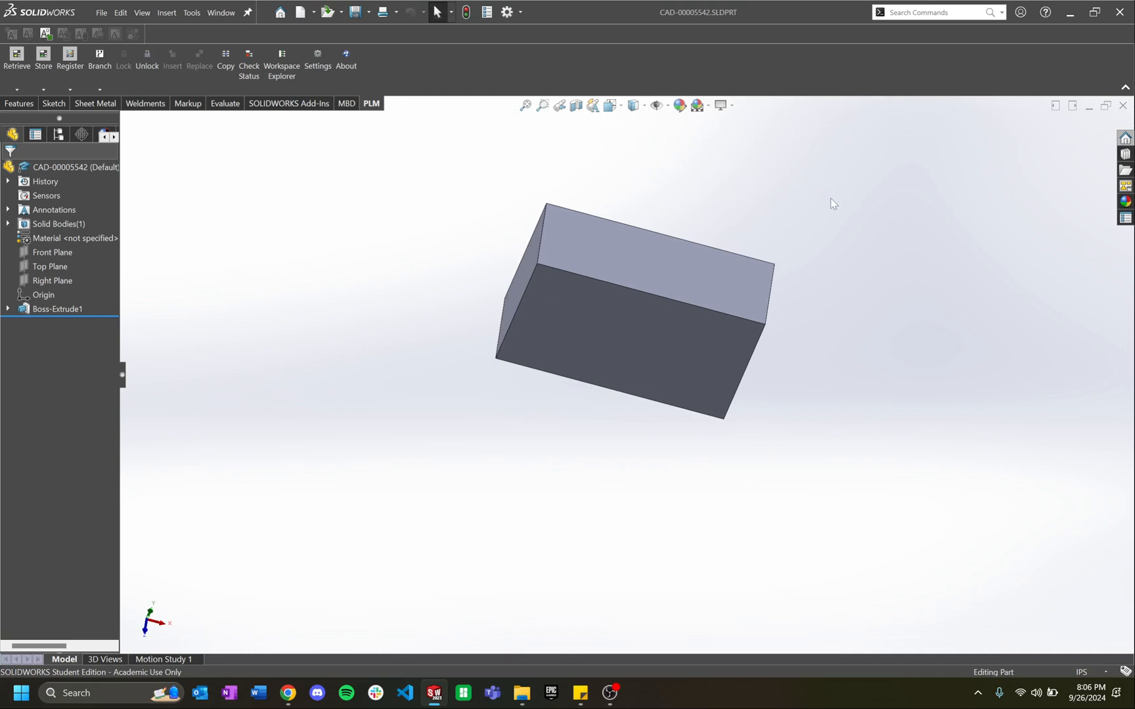
{"action": "key", "text": "ctrl+Tab"}
{"action": "key", "text": "ctrl+Tab"}
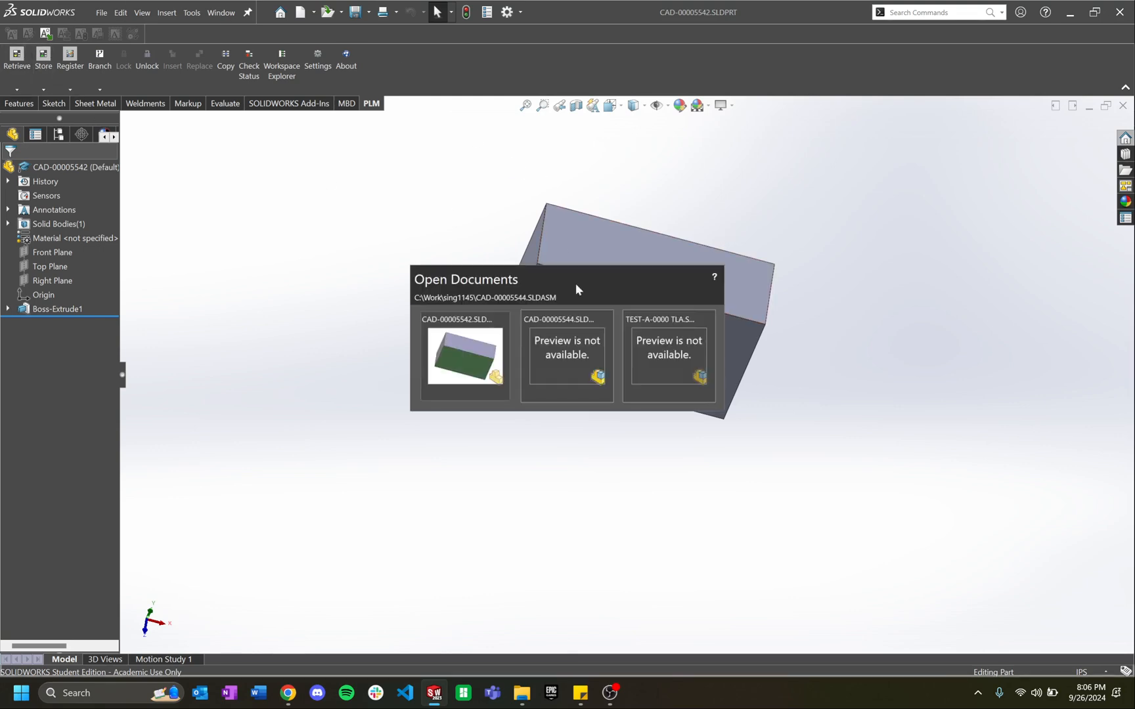
{"action": "left_click", "coordinate": [544, 350]}
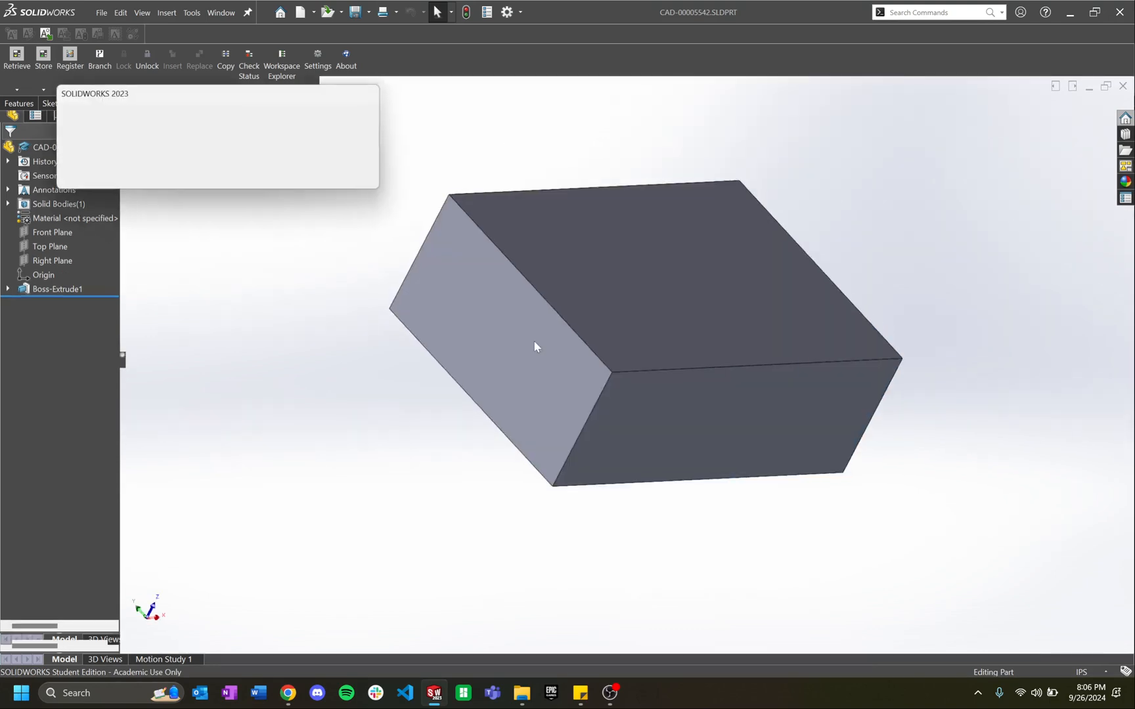
{"action": "left_click", "coordinate": [173, 157]}
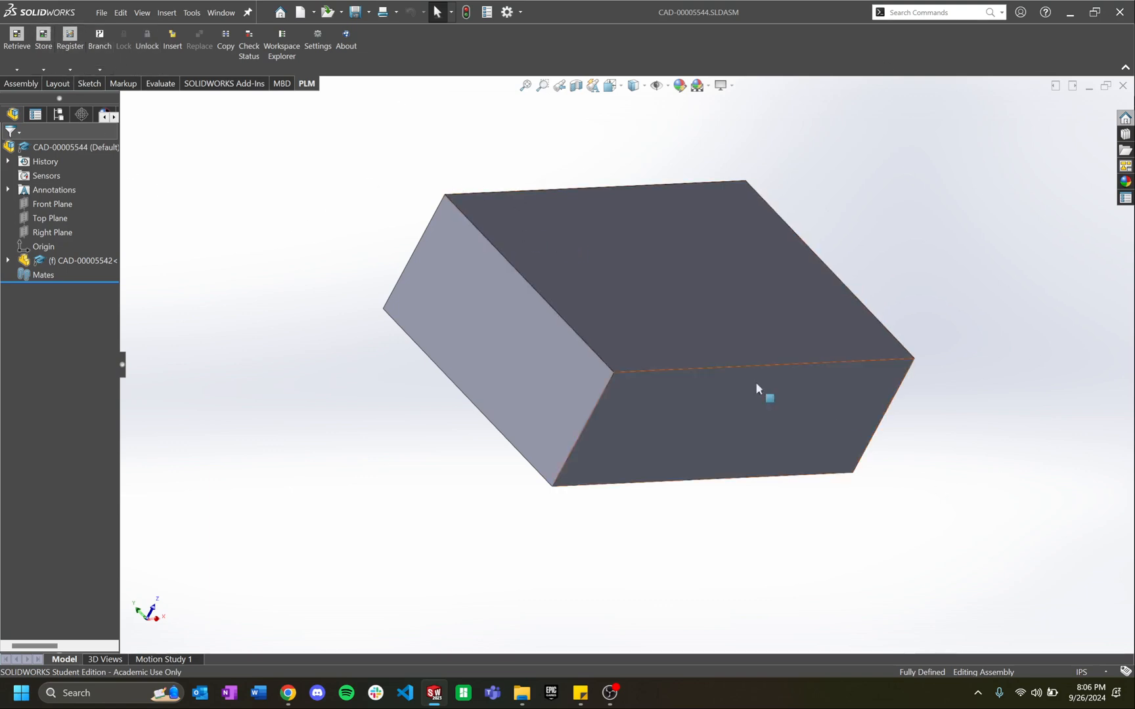
{"action": "left_click", "coordinate": [43, 37]}
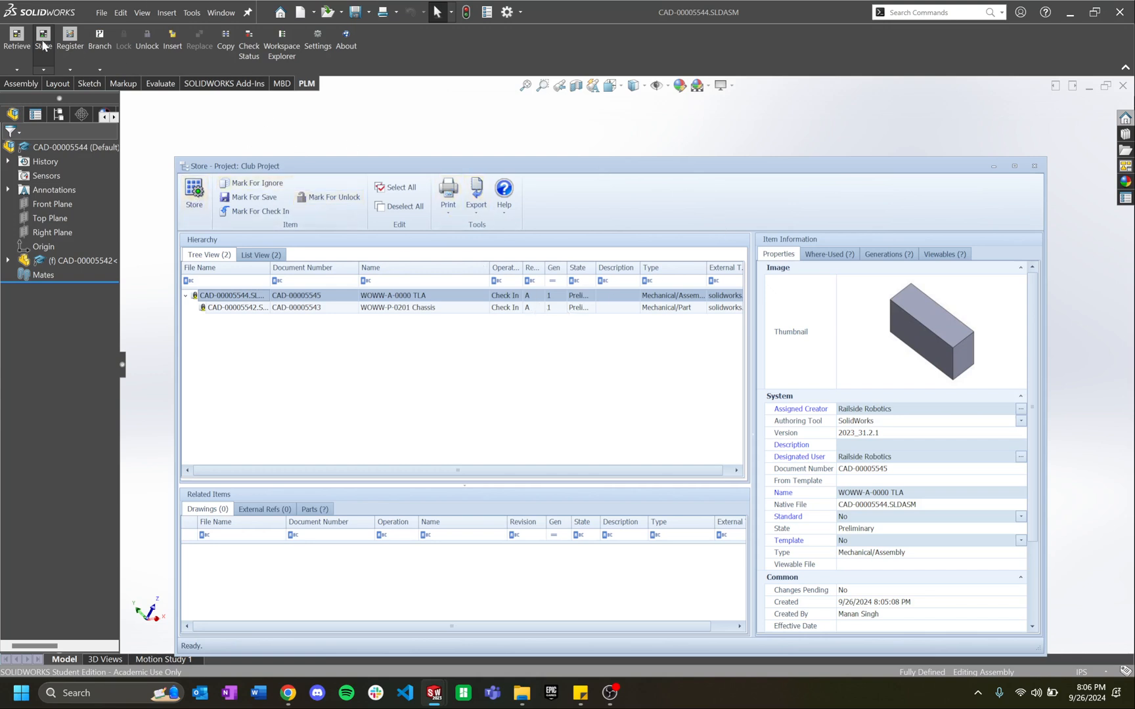
Step: Store the edited assembly and part documents plus their BOM back to Aras, confirming success
{"action": "left_click", "coordinate": [195, 197]}
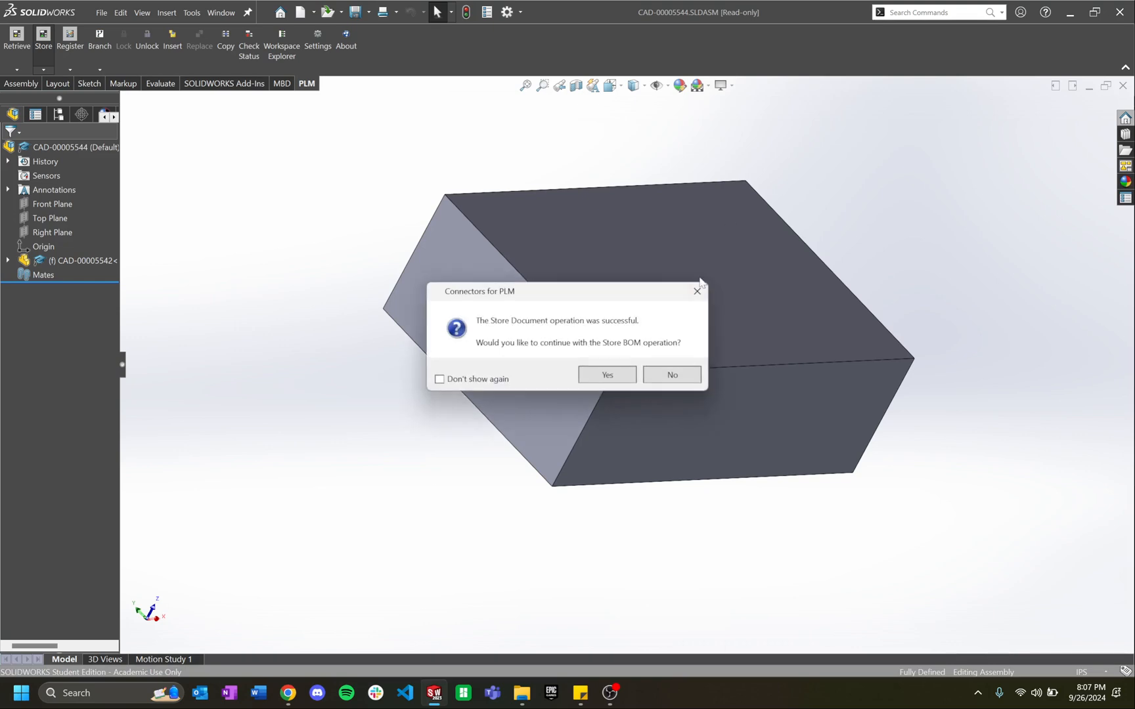
{"action": "left_click", "coordinate": [610, 372]}
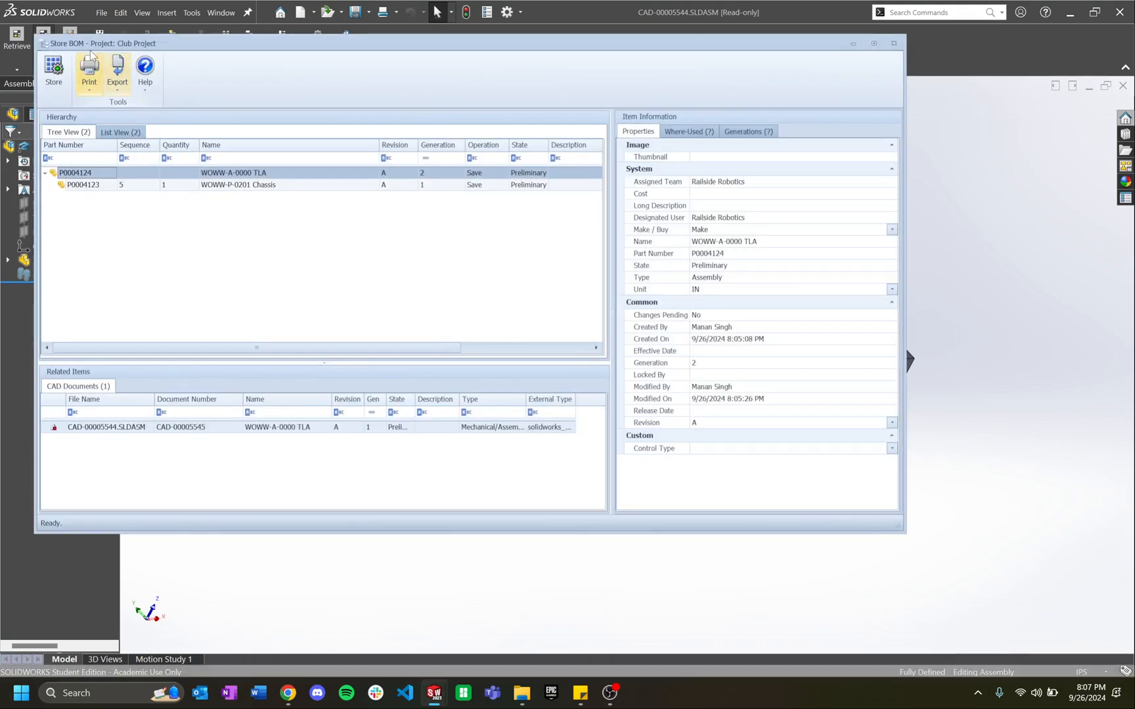
{"action": "left_click", "coordinate": [54, 67]}
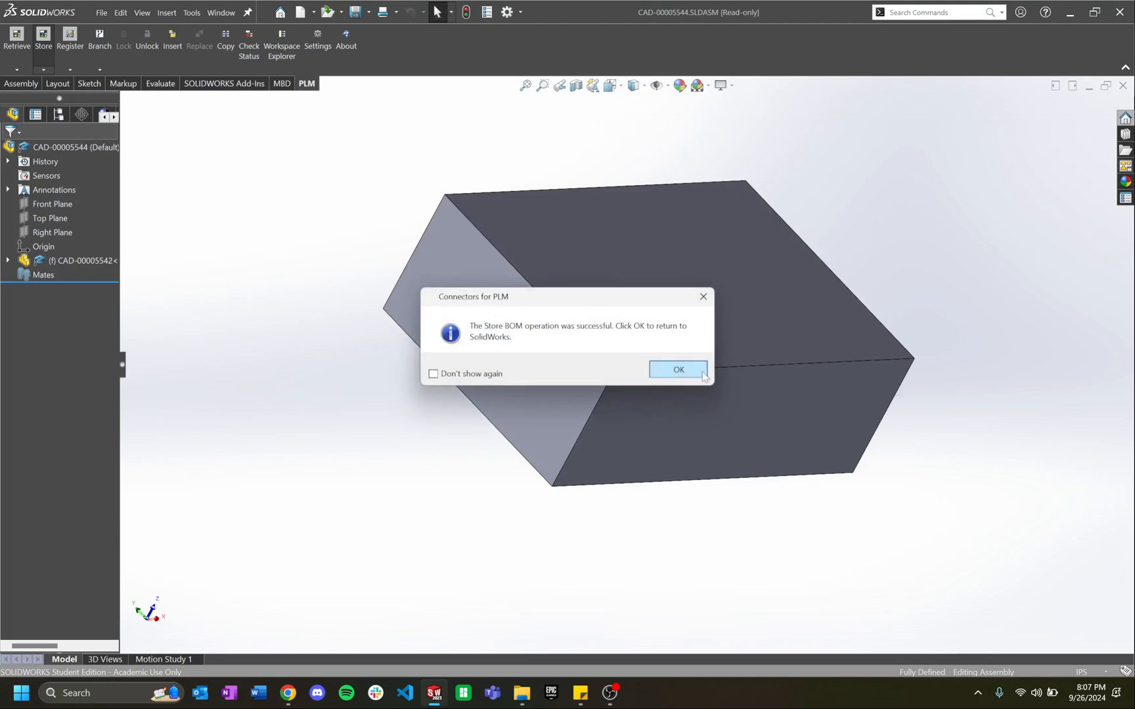
{"action": "left_click", "coordinate": [678, 370]}
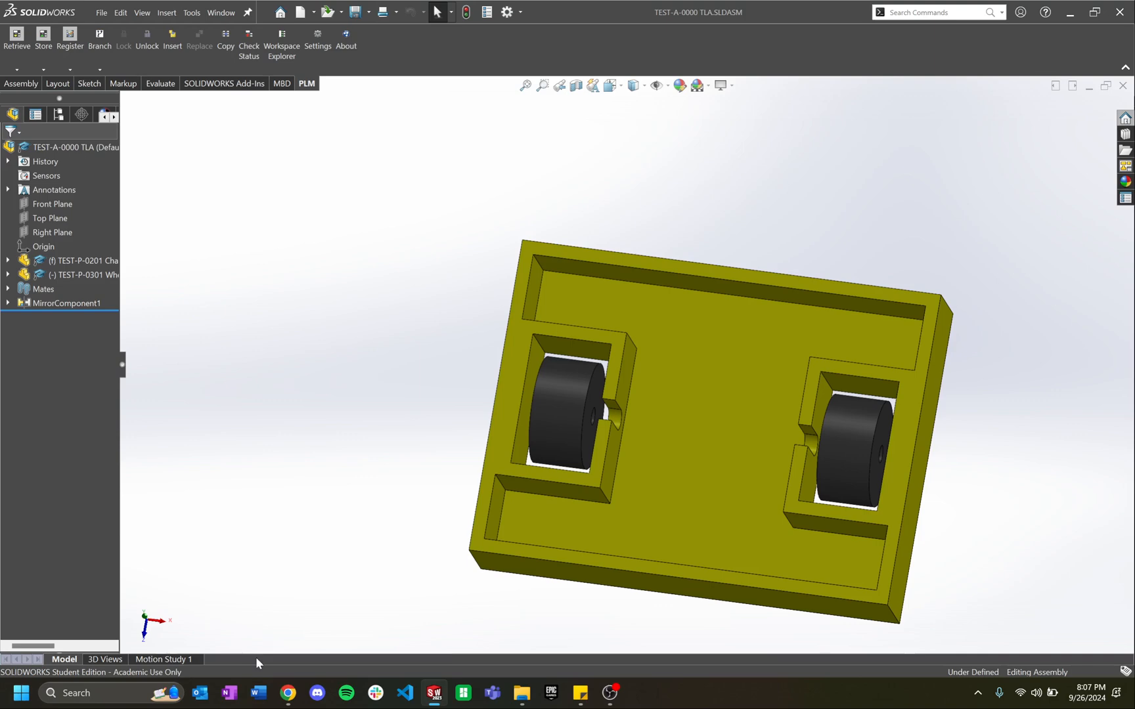
Step: In the browser's Aras Innovator page, search Parts by the name filter 'woww*'
{"action": "left_click", "coordinate": [288, 693]}
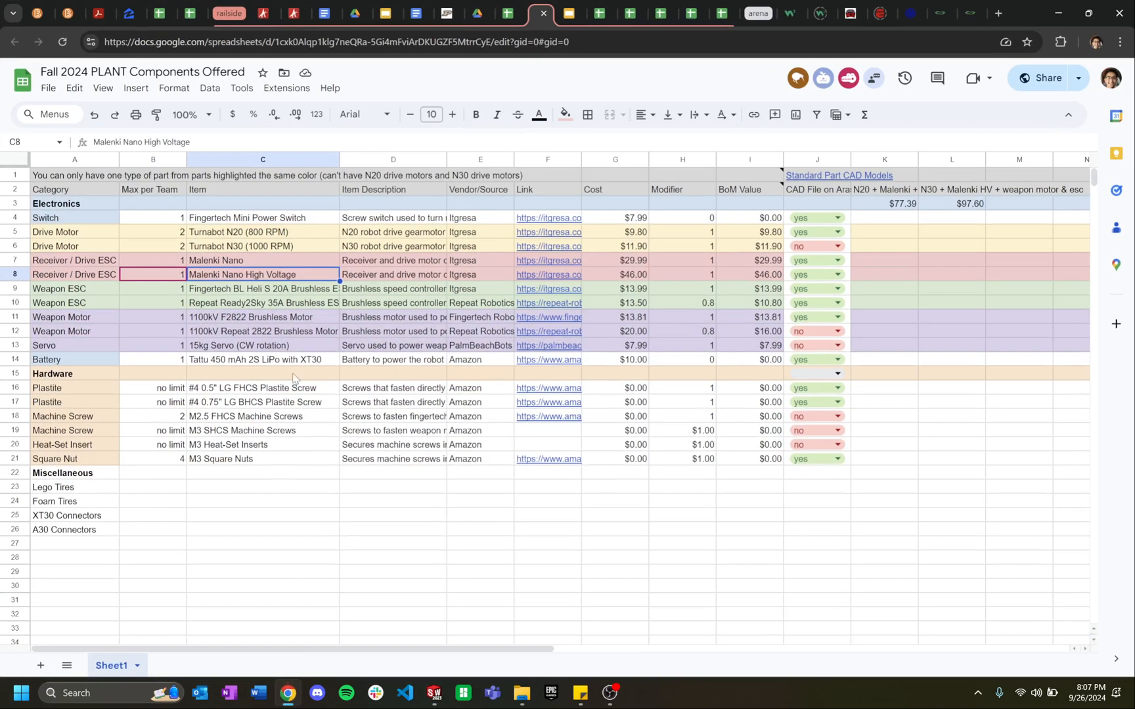
{"action": "left_click", "coordinate": [294, 13]}
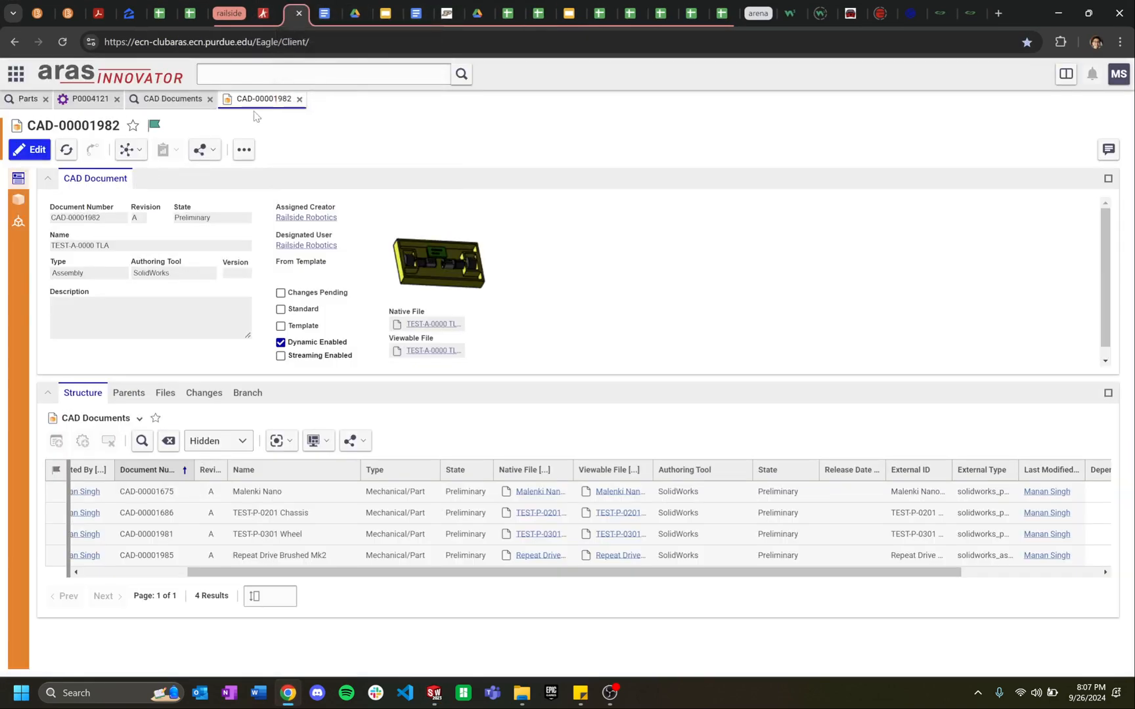
{"action": "left_click", "coordinate": [27, 99]}
{"action": "left_click", "coordinate": [327, 203]}
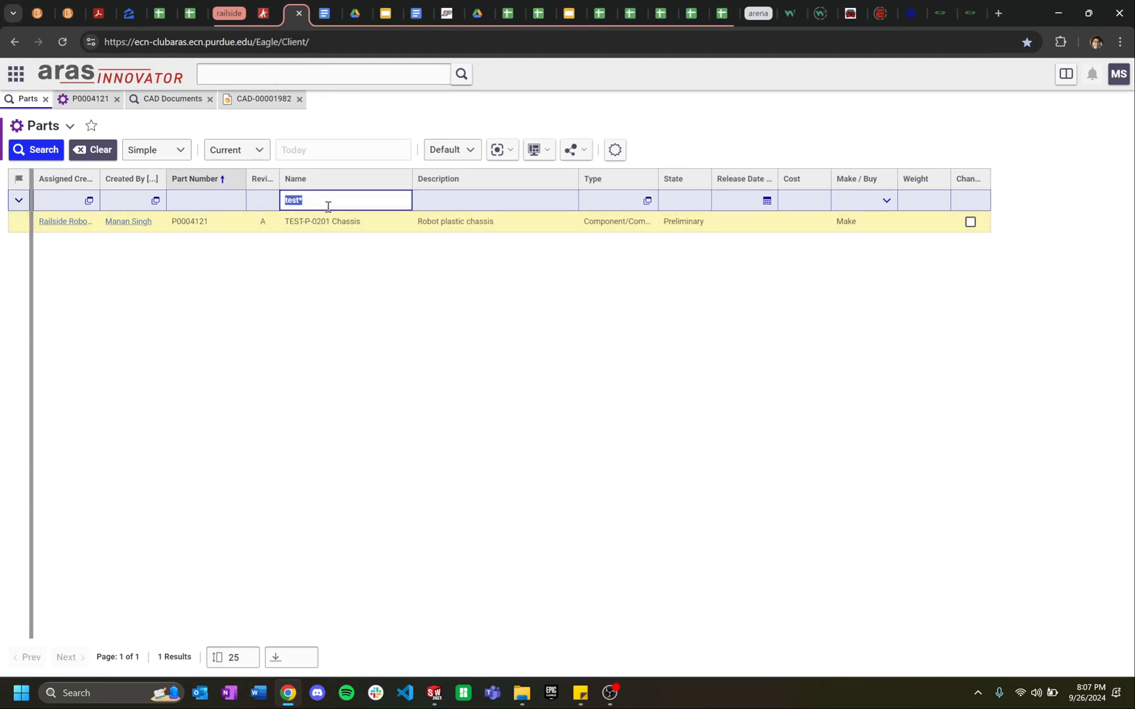
{"action": "type", "text": "woww*"}
{"action": "key", "text": "Return"}
Step: Open part P0004124 WOWW-A-0000 TLA and view its linked CAD document CAD-00005545
{"action": "double_click", "coordinate": [388, 241]}
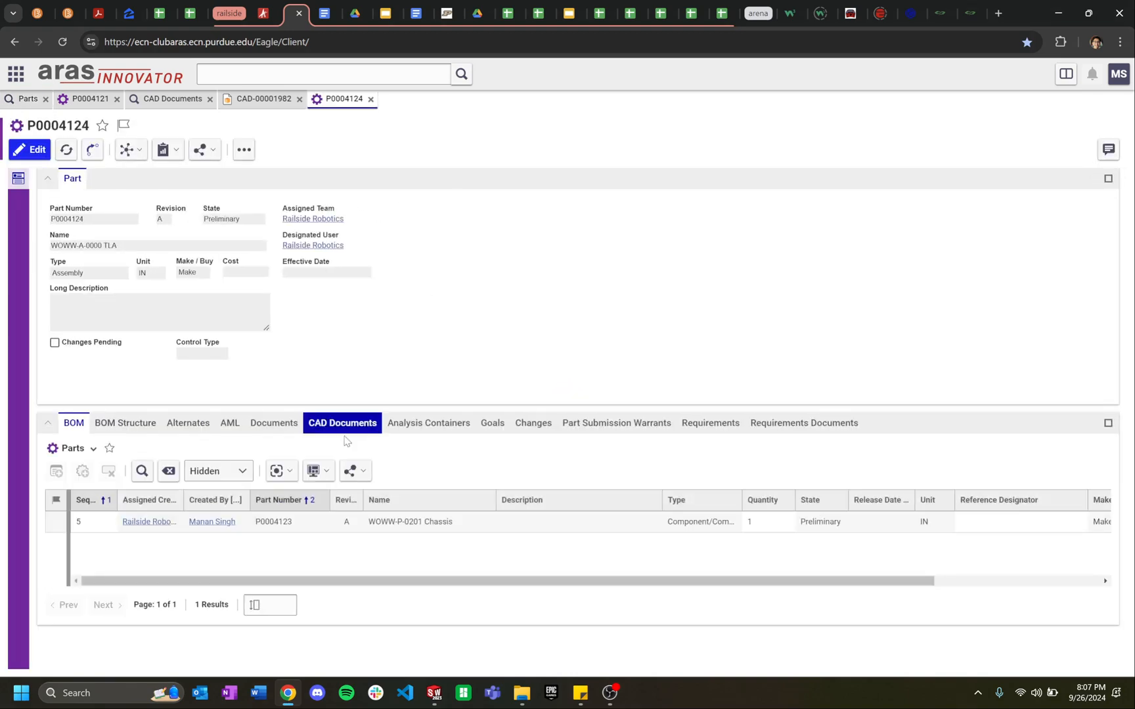
{"action": "left_click", "coordinate": [344, 427]}
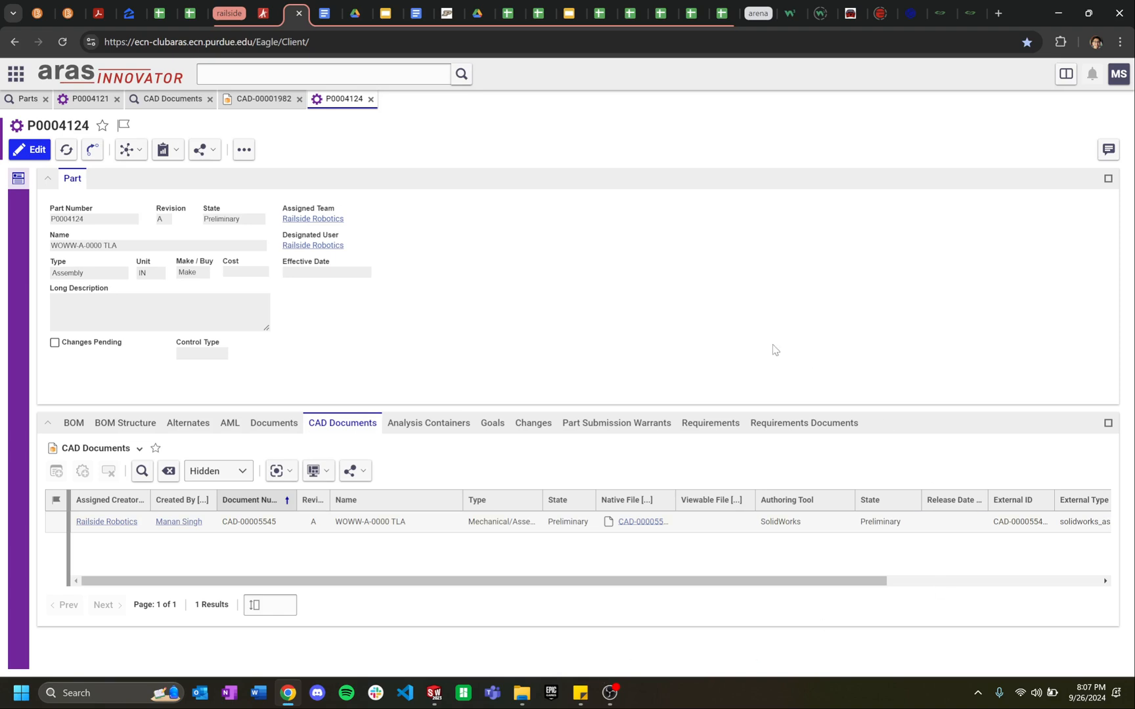
{"action": "left_click", "coordinate": [620, 692]}
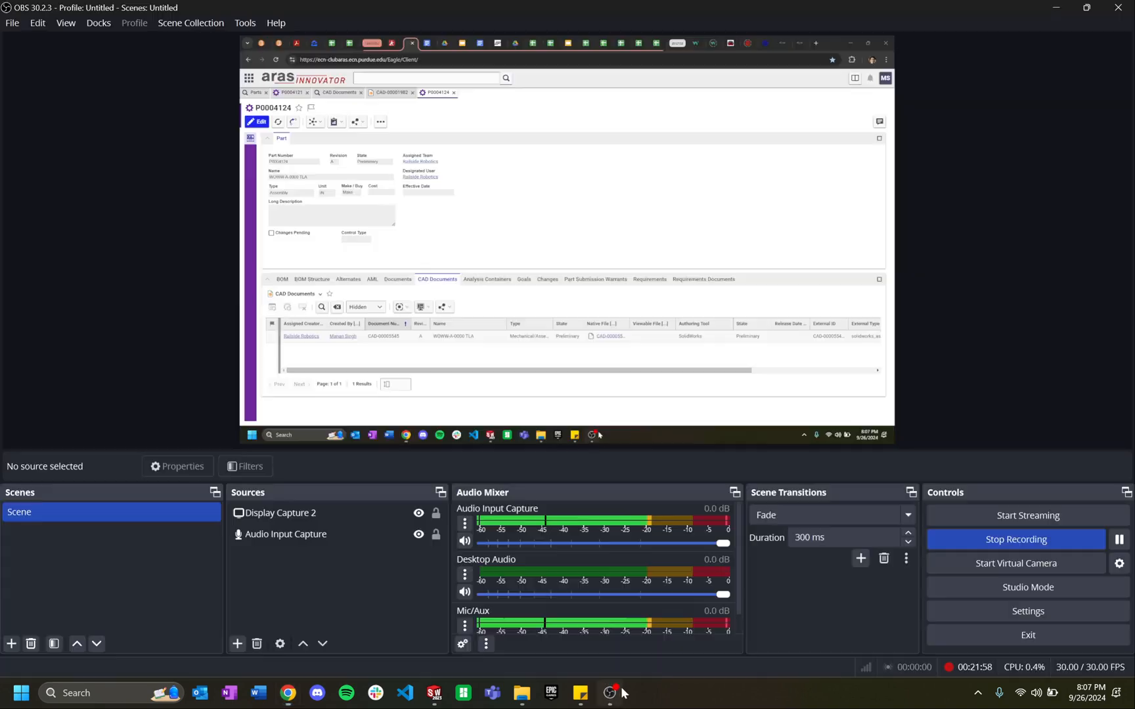